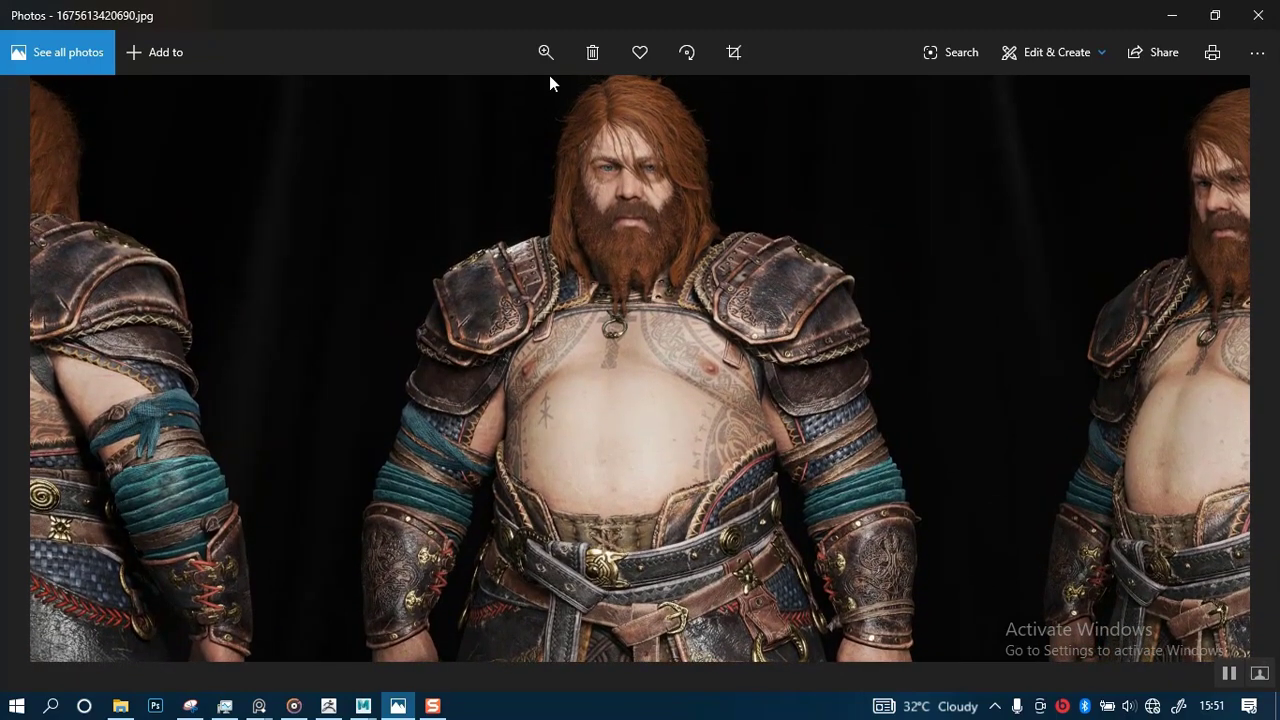
Examine the shoulder armor, chest tattoos and upper-arm details on the character's front view in the reference photo.
{"action": "left_click", "coordinate": [546, 55]}
{"action": "left_click_drag", "start_coordinate": [473, 103], "coordinate": [500, 102]}
{"action": "left_click_drag", "start_coordinate": [767, 352], "coordinate": [770, 289]}
{"action": "left_click_drag", "start_coordinate": [784, 381], "coordinate": [819, 304]}
{"action": "left_click_drag", "start_coordinate": [729, 202], "coordinate": [754, 417]}
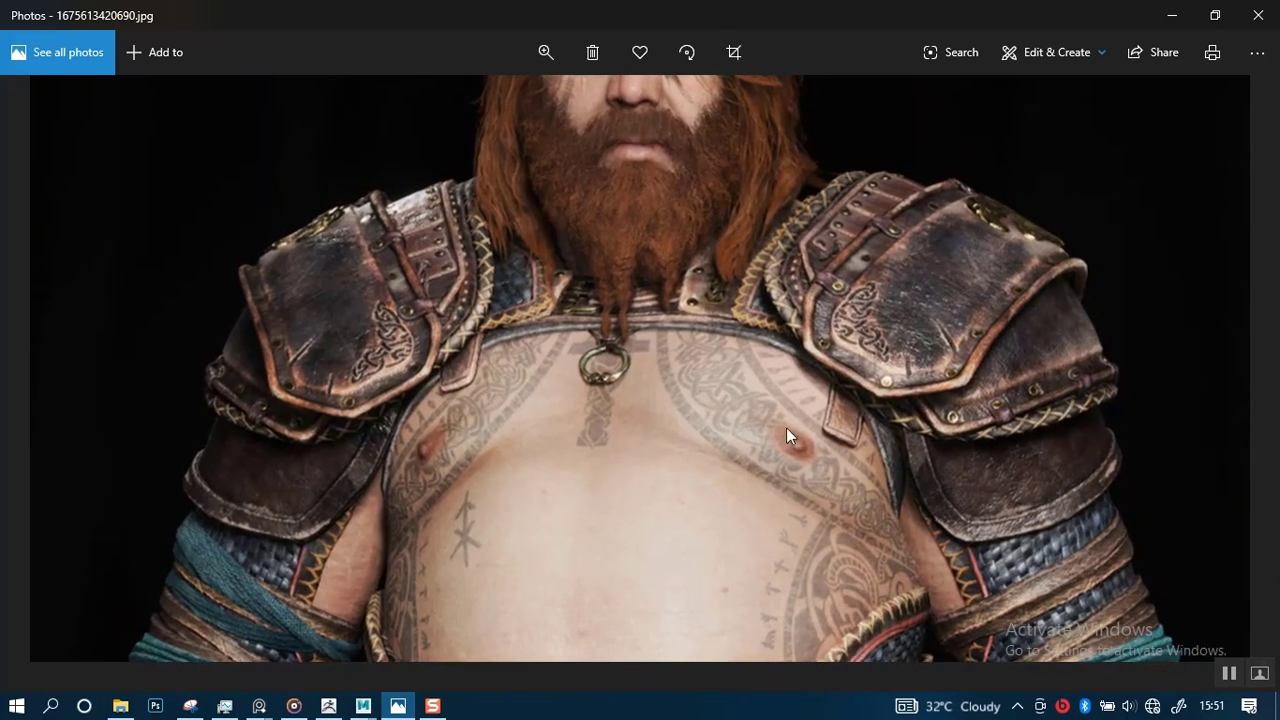
{"action": "left_click_drag", "start_coordinate": [642, 400], "coordinate": [722, 400]}
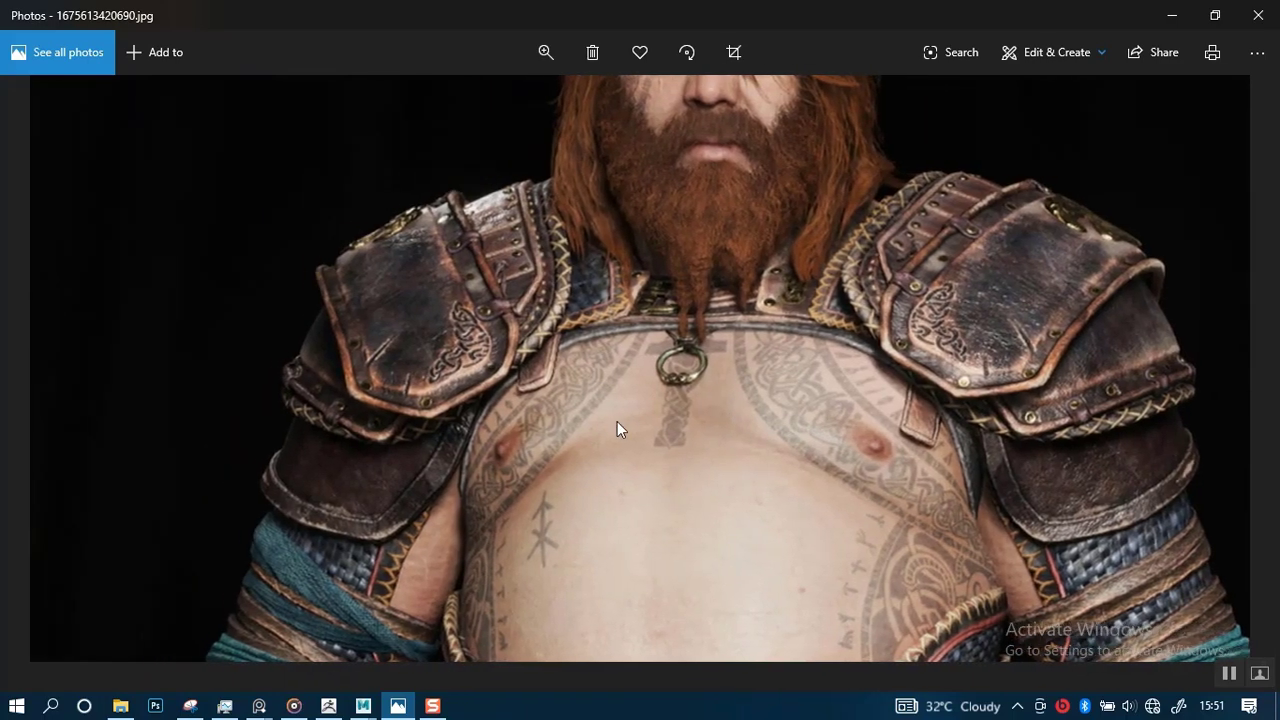
{"action": "left_click_drag", "start_coordinate": [612, 422], "coordinate": [716, 370]}
{"action": "left_click_drag", "start_coordinate": [652, 402], "coordinate": [750, 358]}
{"action": "left_click_drag", "start_coordinate": [640, 388], "coordinate": [710, 362]}
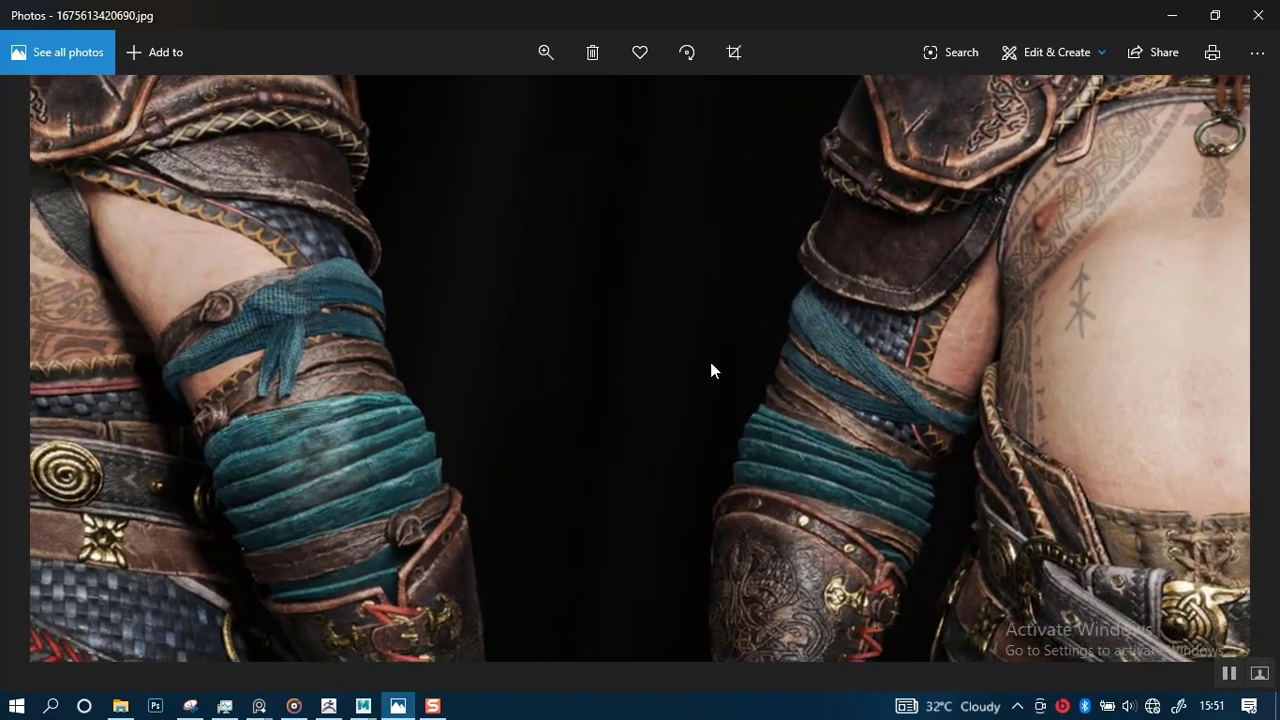
Examine the arm wraps, bracers and back armor on the character's rear view in the reference photo.
{"action": "left_click_drag", "start_coordinate": [600, 388], "coordinate": [682, 324]}
{"action": "left_click_drag", "start_coordinate": [737, 374], "coordinate": [654, 388]}
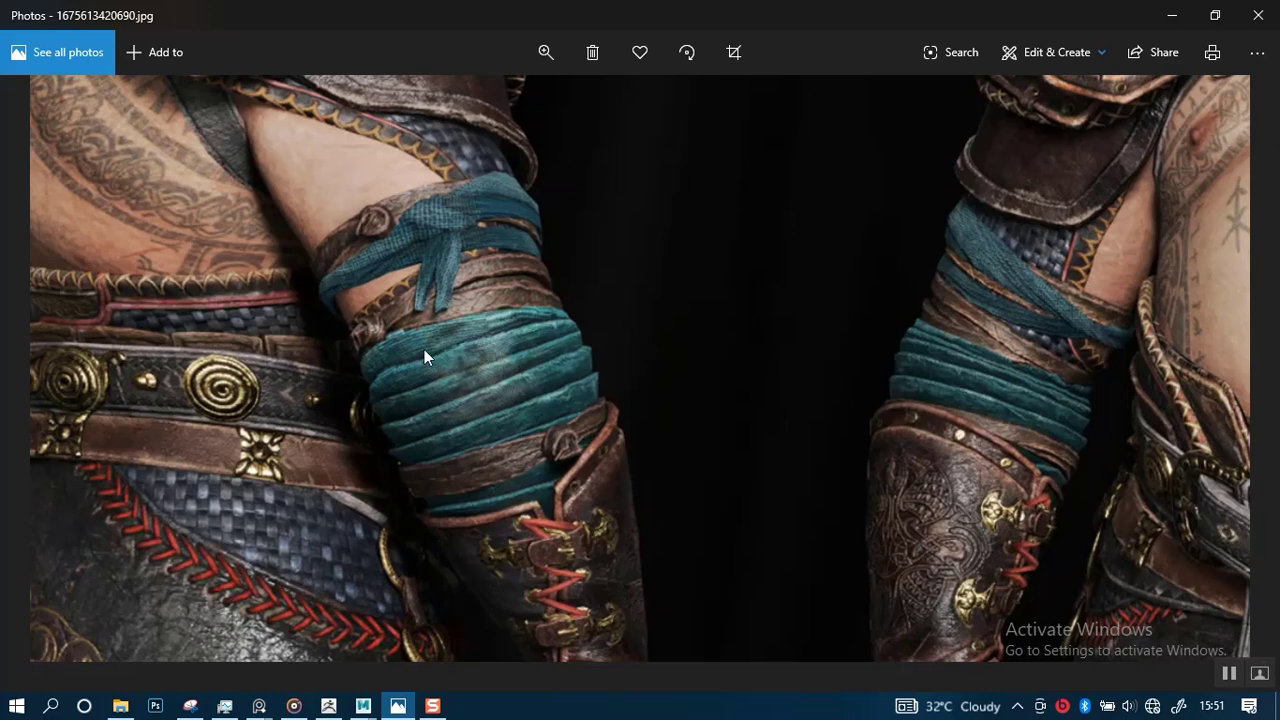
{"action": "left_click_drag", "start_coordinate": [424, 349], "coordinate": [603, 358]}
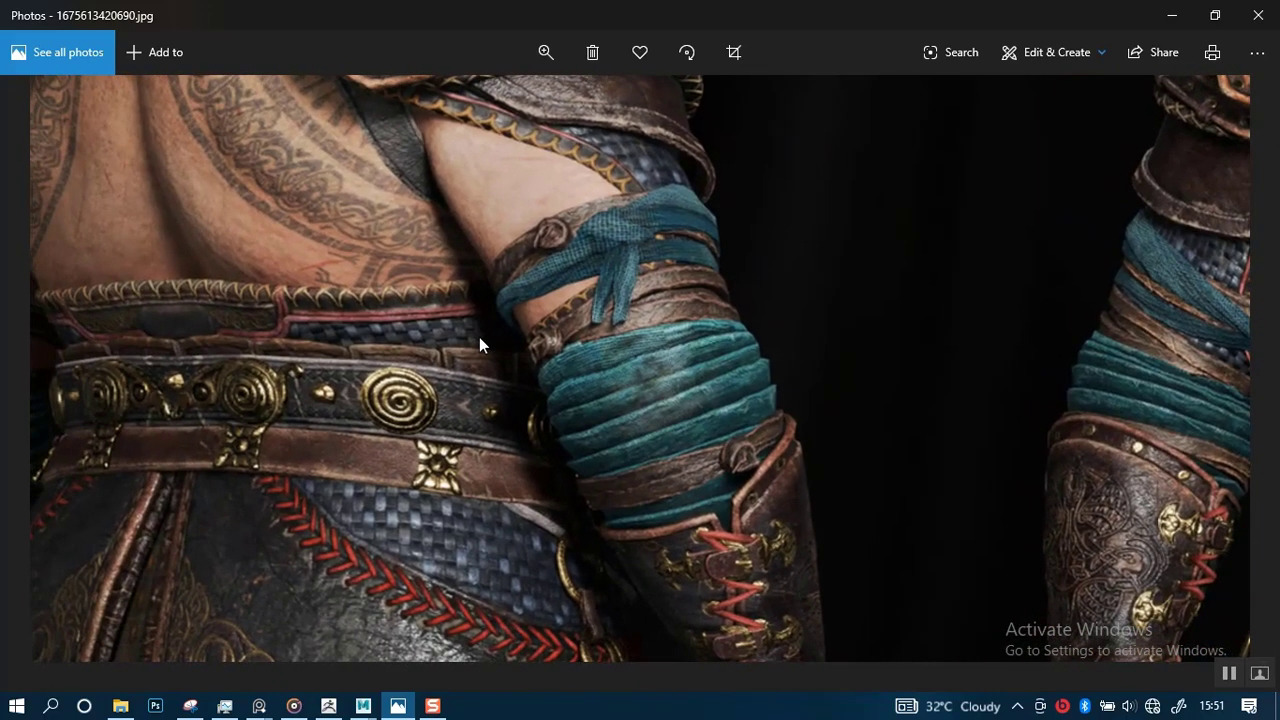
{"action": "left_click_drag", "start_coordinate": [479, 345], "coordinate": [546, 384]}
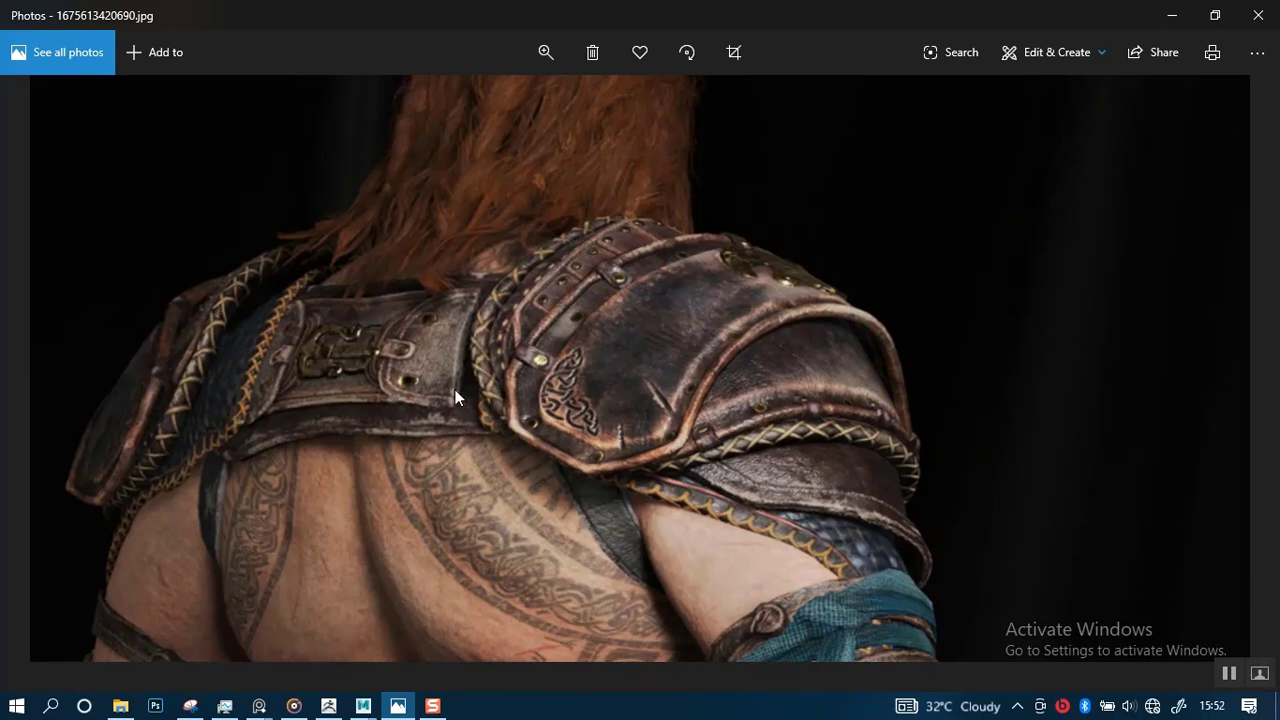
{"action": "left_click_drag", "start_coordinate": [537, 464], "coordinate": [543, 377]}
{"action": "left_click_drag", "start_coordinate": [560, 427], "coordinate": [549, 263]}
{"action": "left_click_drag", "start_coordinate": [554, 450], "coordinate": [554, 285]}
{"action": "left_click_drag", "start_coordinate": [558, 416], "coordinate": [591, 430]}
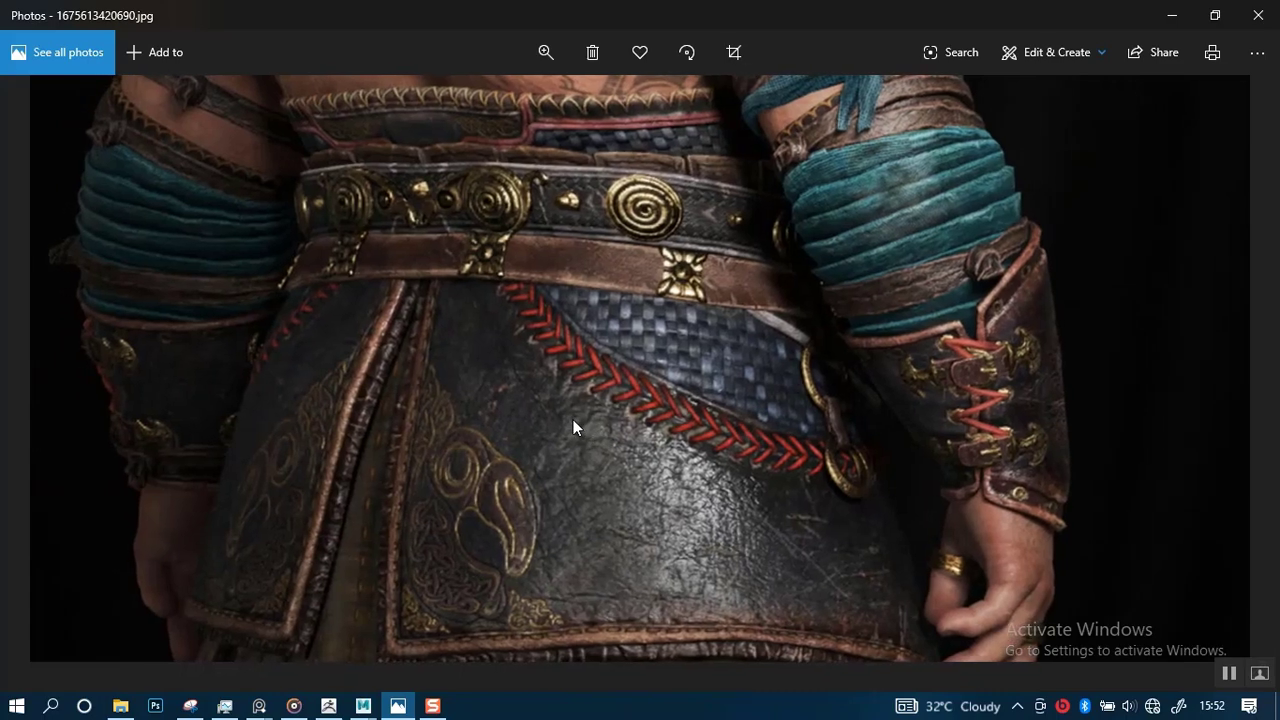
Inspect the embossed leather skirt, red stitching and hanging fringe on the character's rear view.
{"action": "mouse_move", "coordinate": [571, 401]}
{"action": "left_mouse_down"}
{"action": "mouse_move", "coordinate": [536, 409]}
{"action": "mouse_move", "coordinate": [588, 405]}
{"action": "left_mouse_up"}
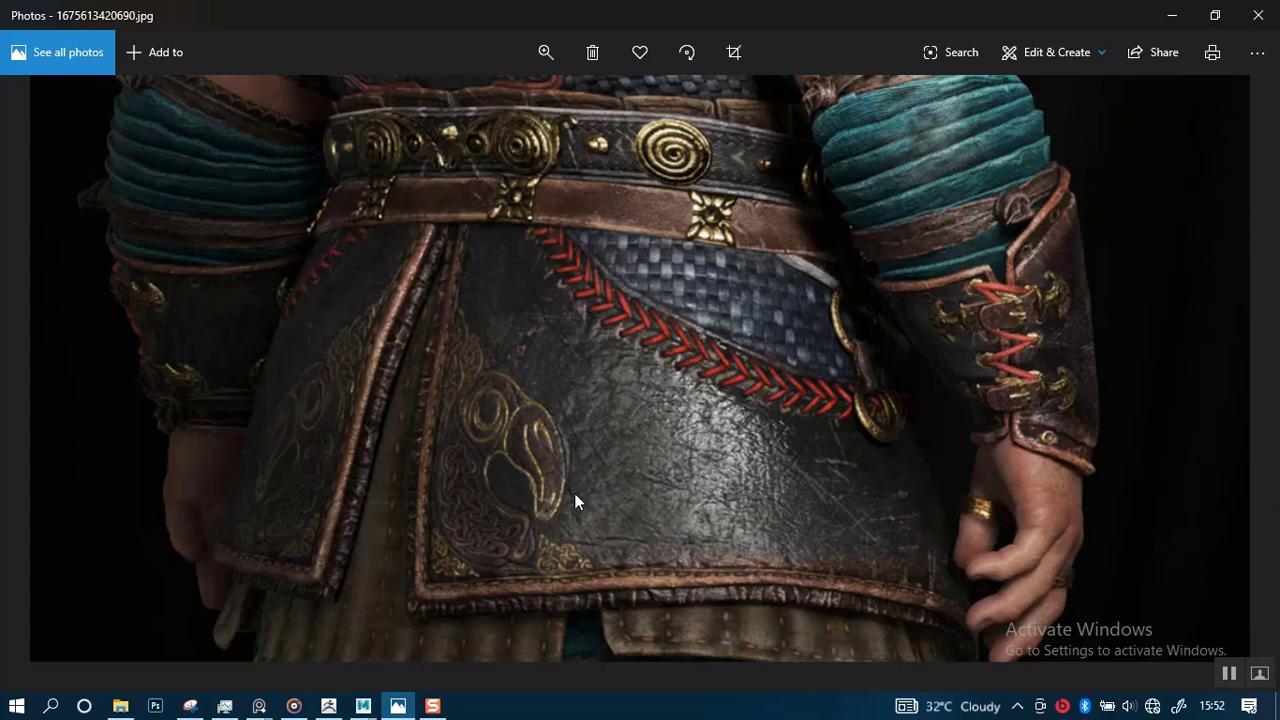
{"action": "left_click_drag", "start_coordinate": [575, 494], "coordinate": [518, 460]}
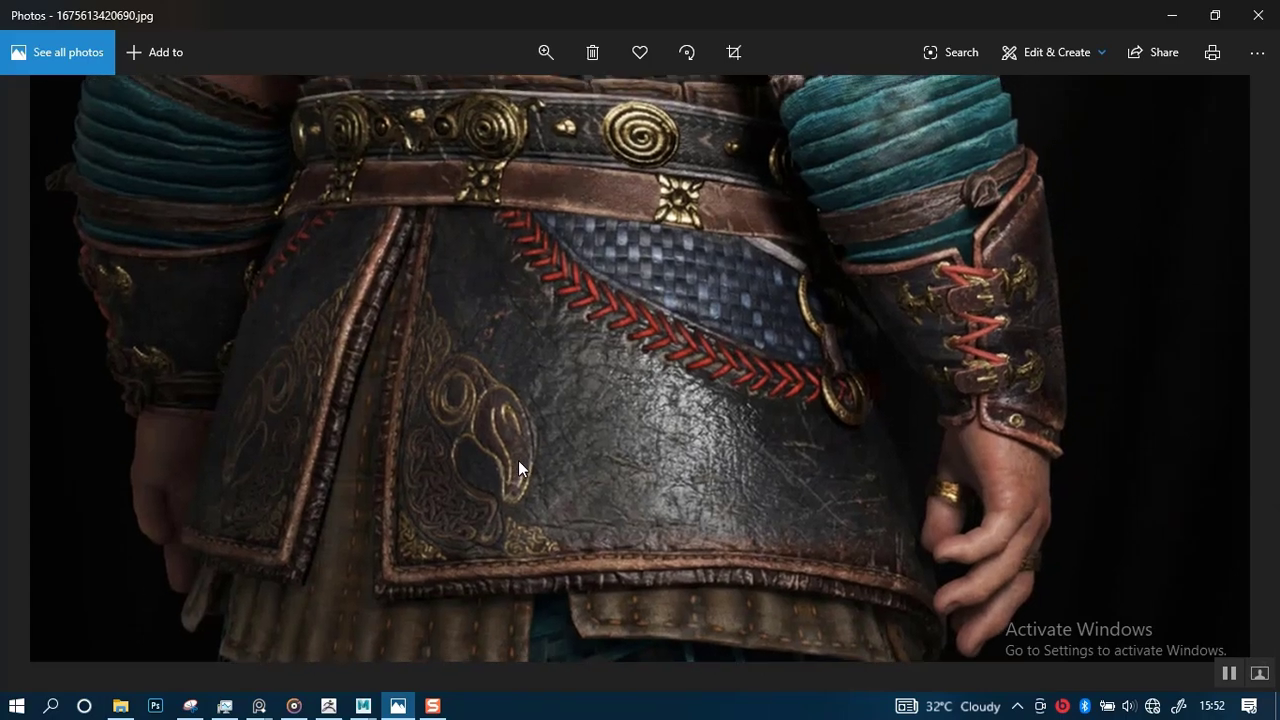
{"action": "left_click_drag", "start_coordinate": [567, 417], "coordinate": [494, 522]}
{"action": "left_click_drag", "start_coordinate": [534, 441], "coordinate": [590, 262]}
{"action": "left_click_drag", "start_coordinate": [497, 537], "coordinate": [616, 314]}
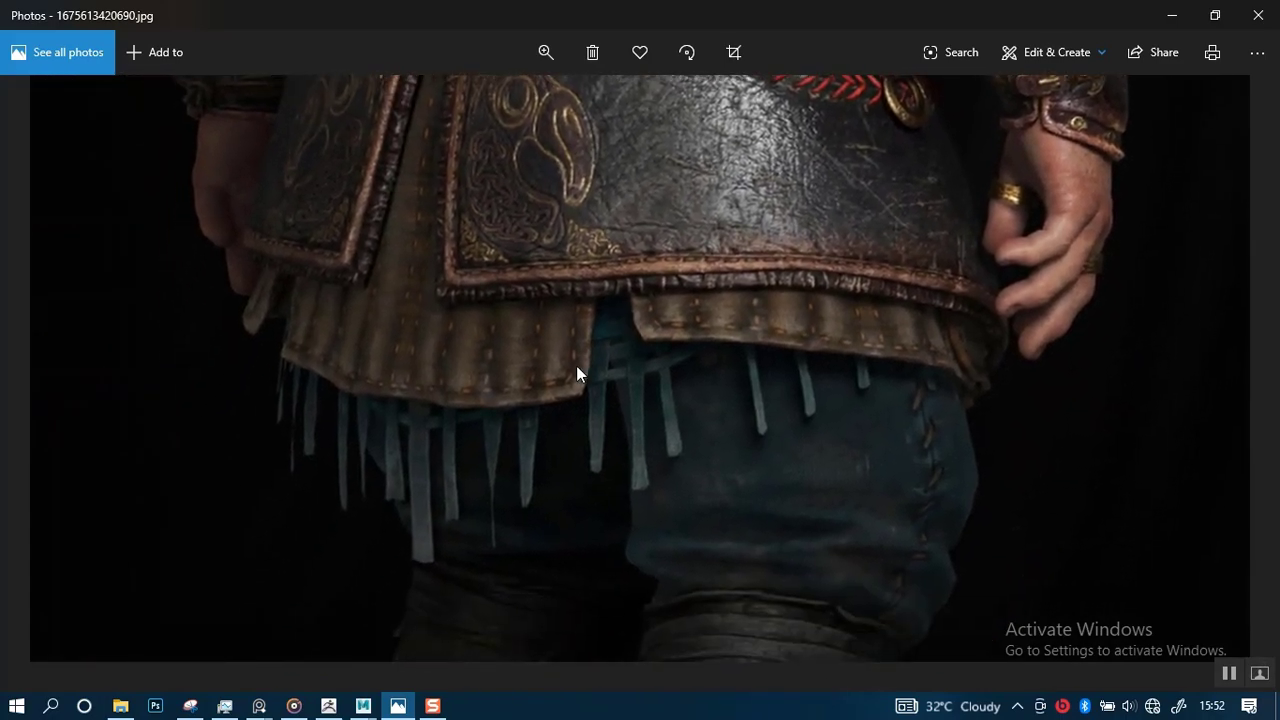
{"action": "left_click_drag", "start_coordinate": [570, 386], "coordinate": [614, 465]}
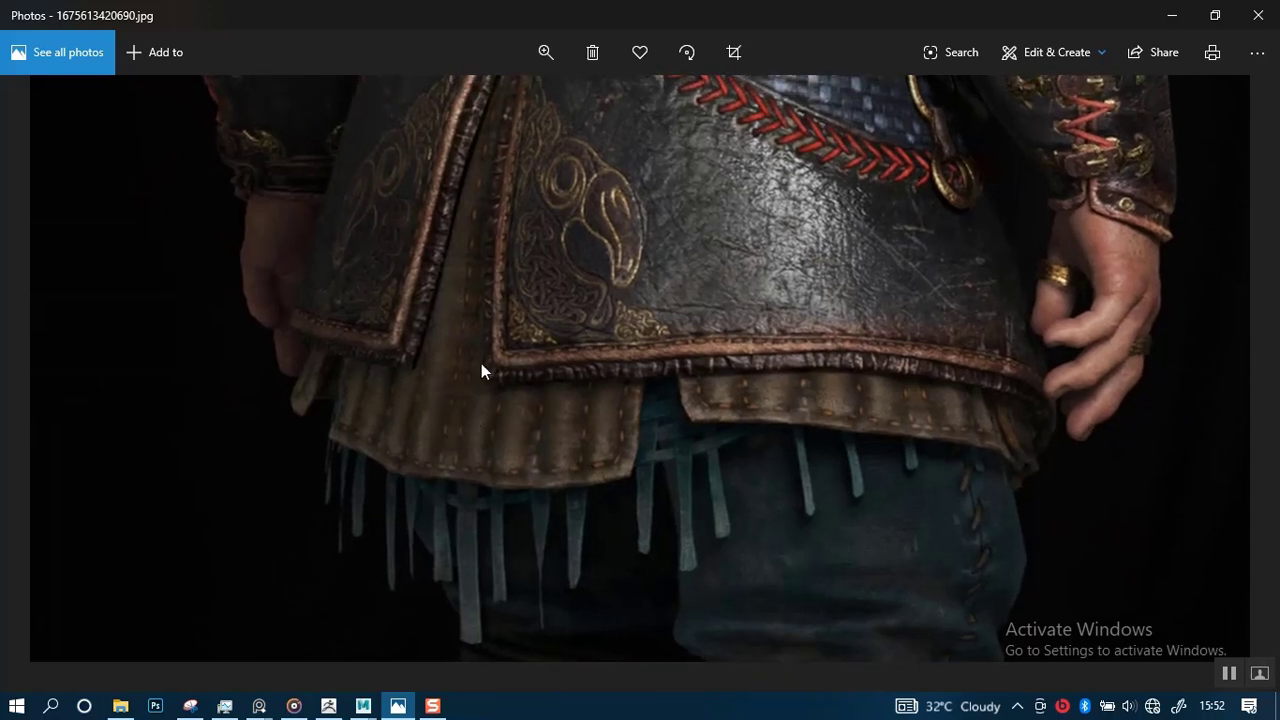
{"action": "left_click_drag", "start_coordinate": [490, 363], "coordinate": [440, 472]}
{"action": "left_click_drag", "start_coordinate": [515, 372], "coordinate": [477, 351]}
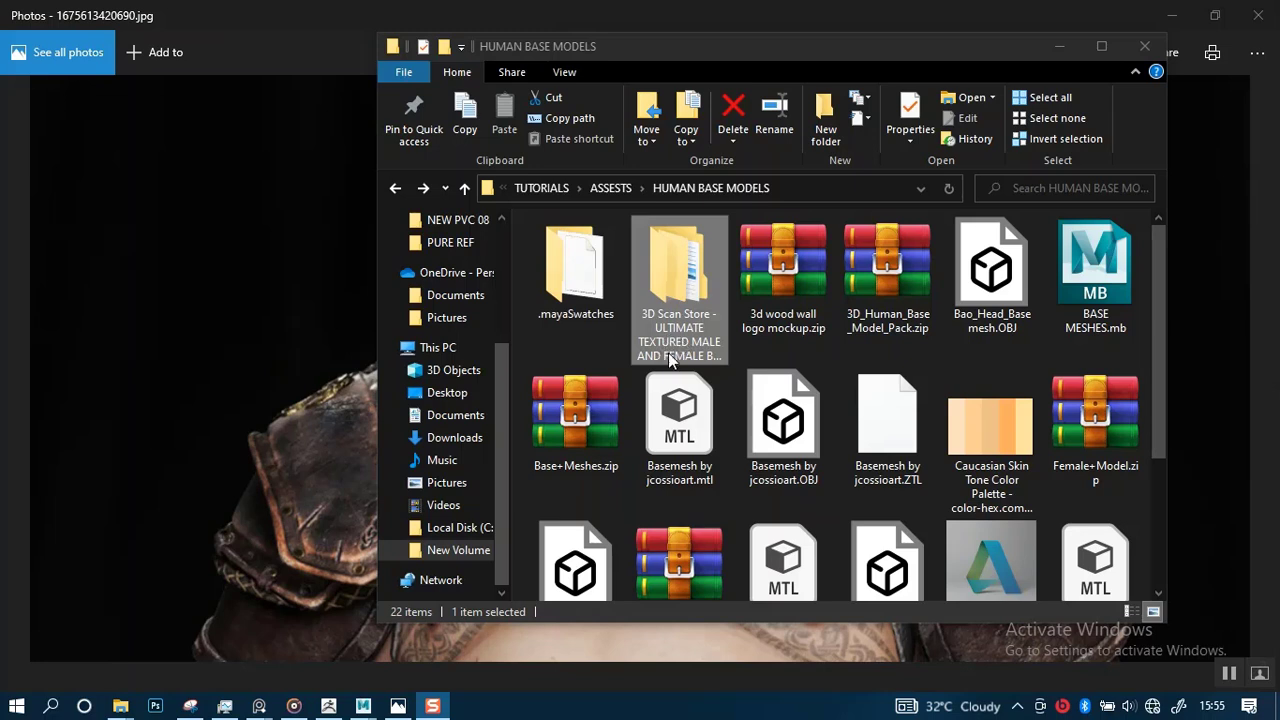
In File Explorer, open the FBX folder of the Textured Male Base Mesh inside the 3D Scan Store bundle.
{"action": "double_click", "coordinate": [684, 276]}
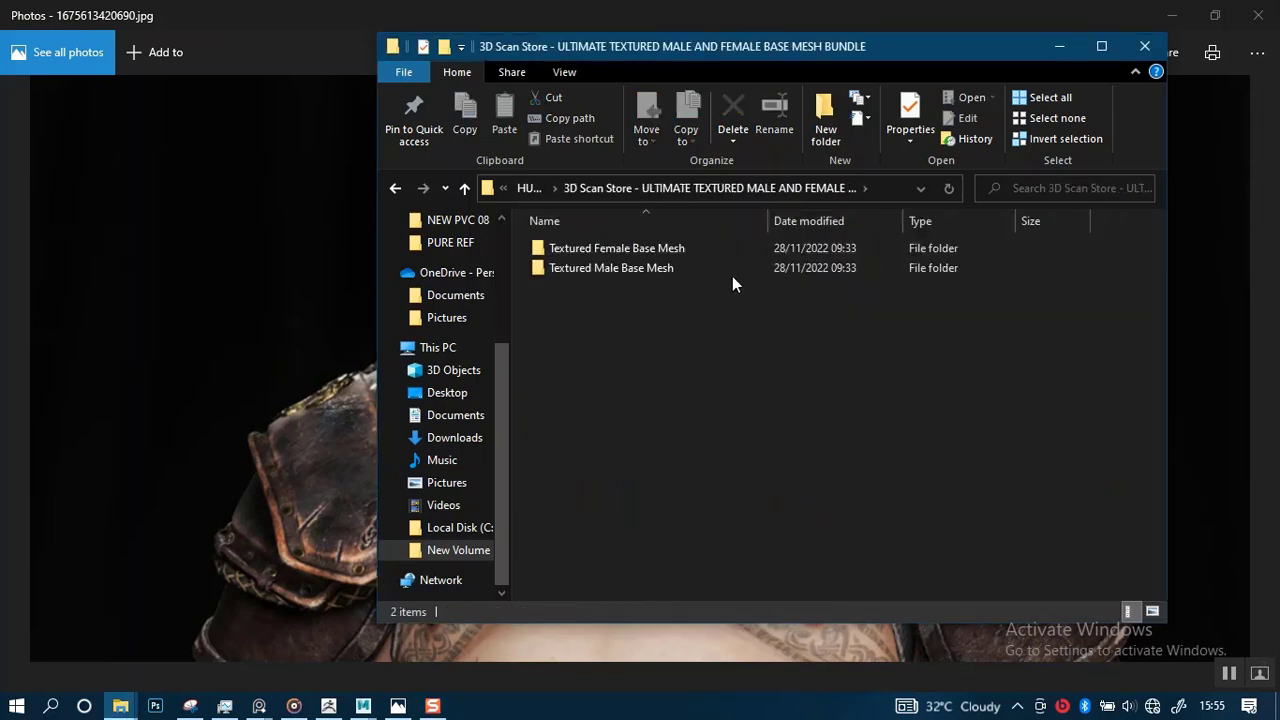
{"action": "left_click", "coordinate": [396, 191]}
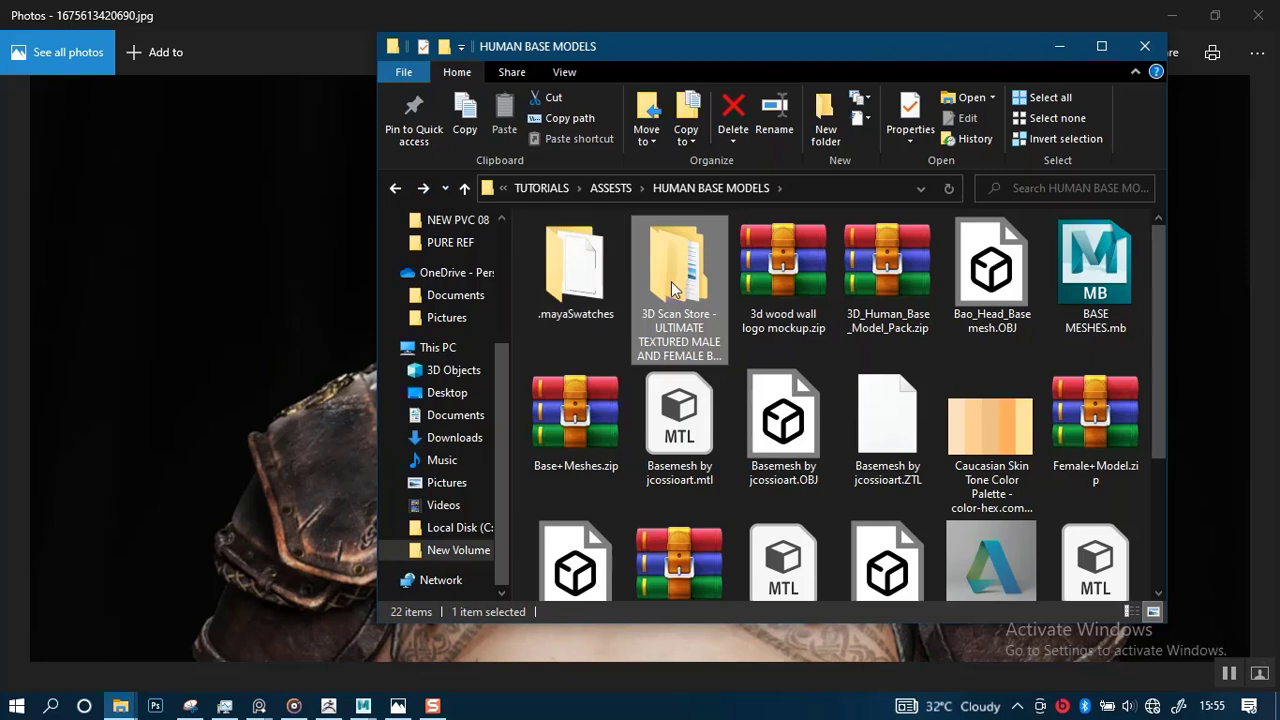
{"action": "double_click", "coordinate": [673, 281]}
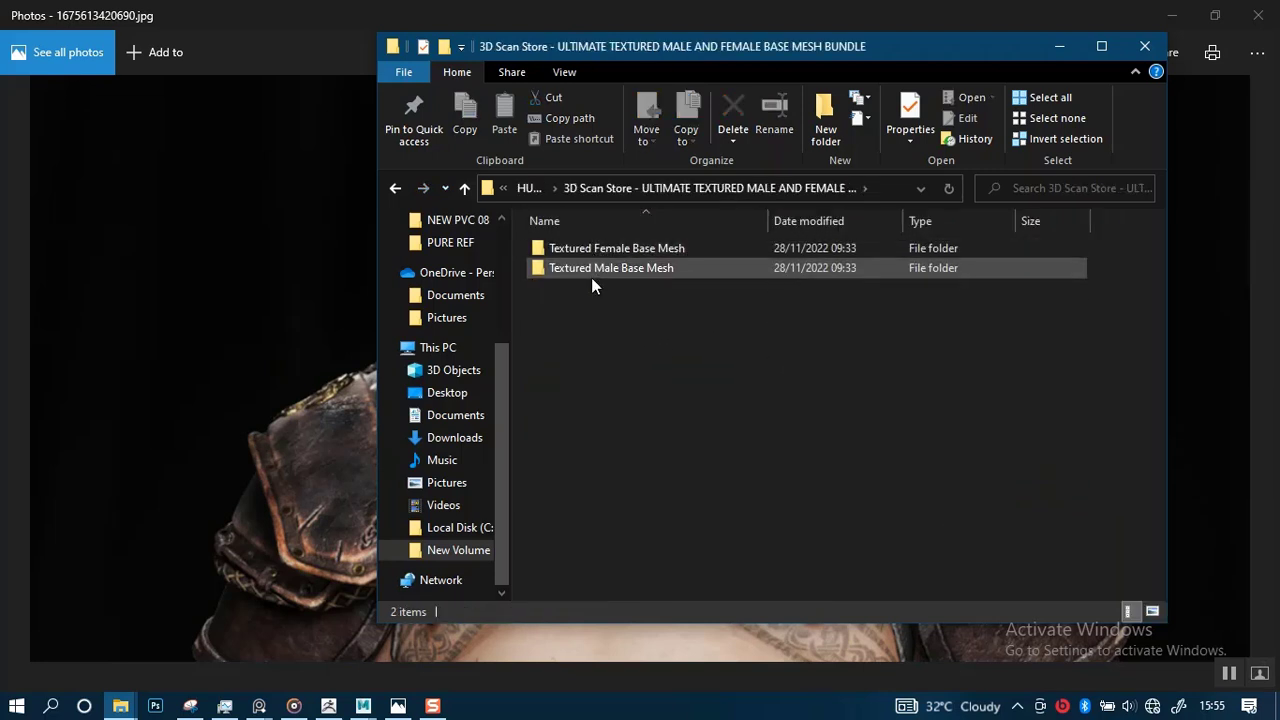
{"action": "double_click", "coordinate": [597, 269]}
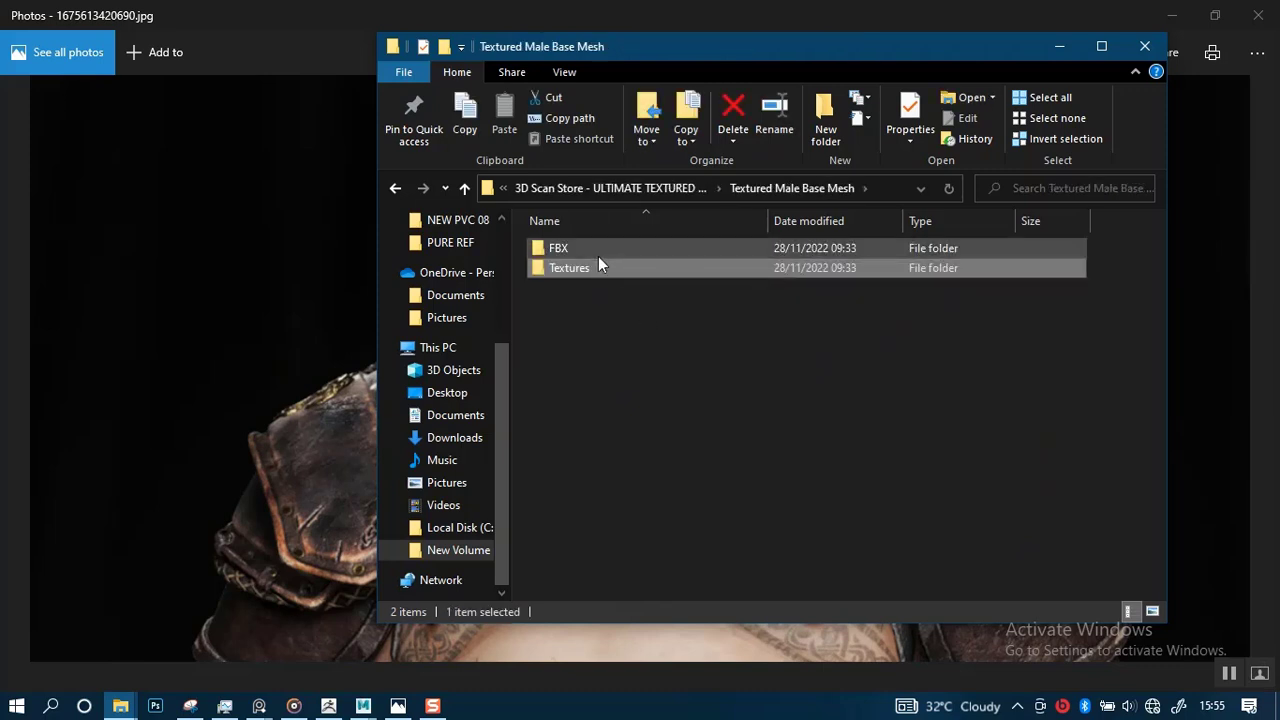
{"action": "double_click", "coordinate": [600, 250]}
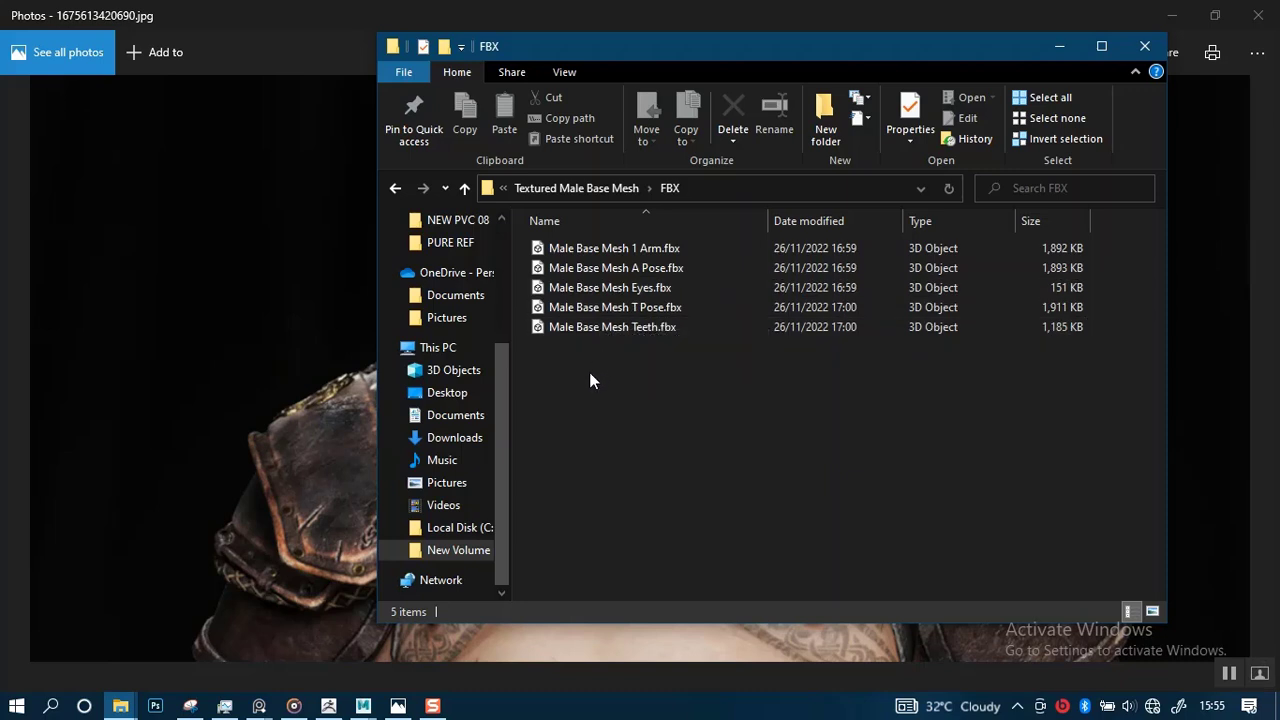
Import Male Base Mesh A Pose.fbx from the FBX folder into the empty Autodesk Maya scene.
{"action": "left_click", "coordinate": [605, 268]}
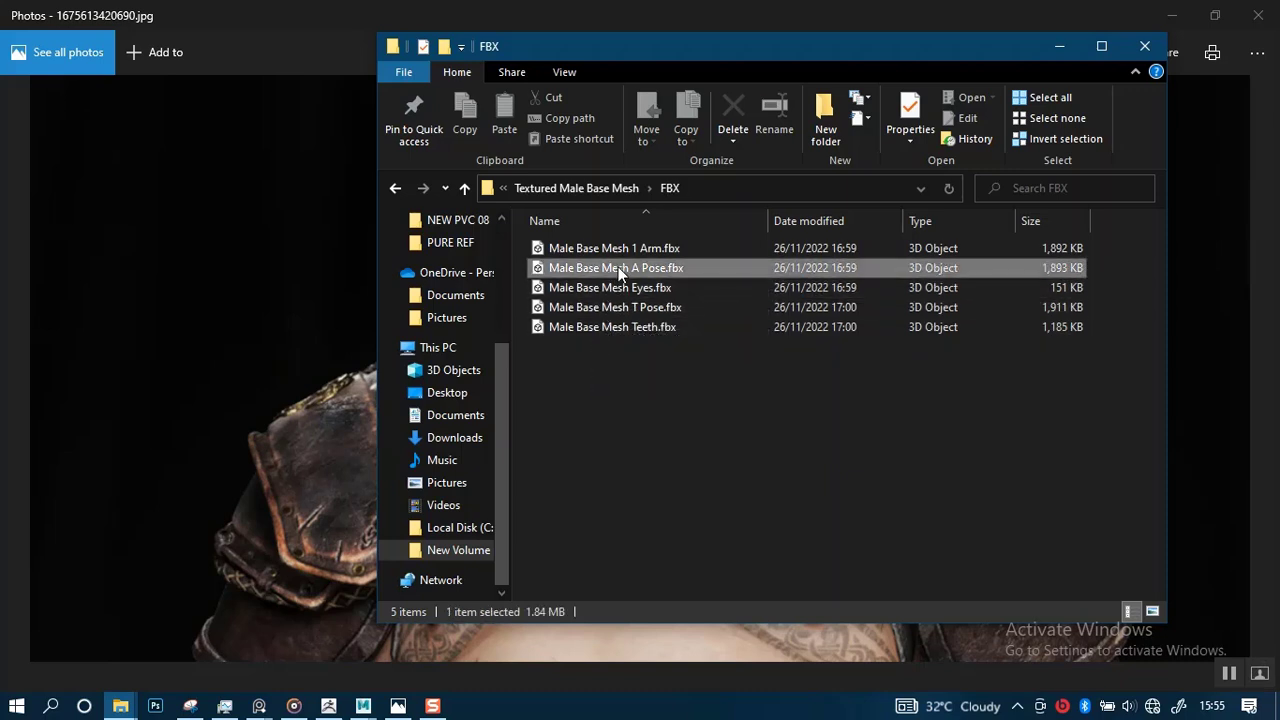
{"action": "mouse_move", "coordinate": [360, 706]}
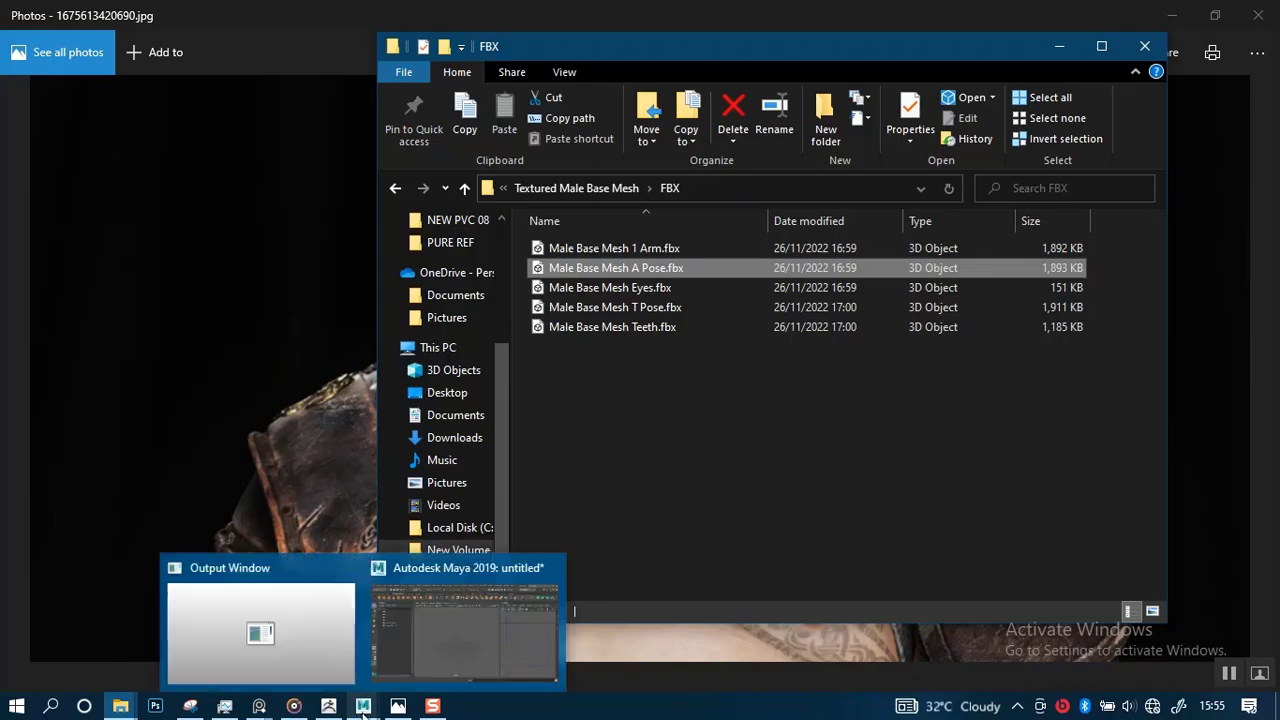
{"action": "left_click", "coordinate": [443, 662]}
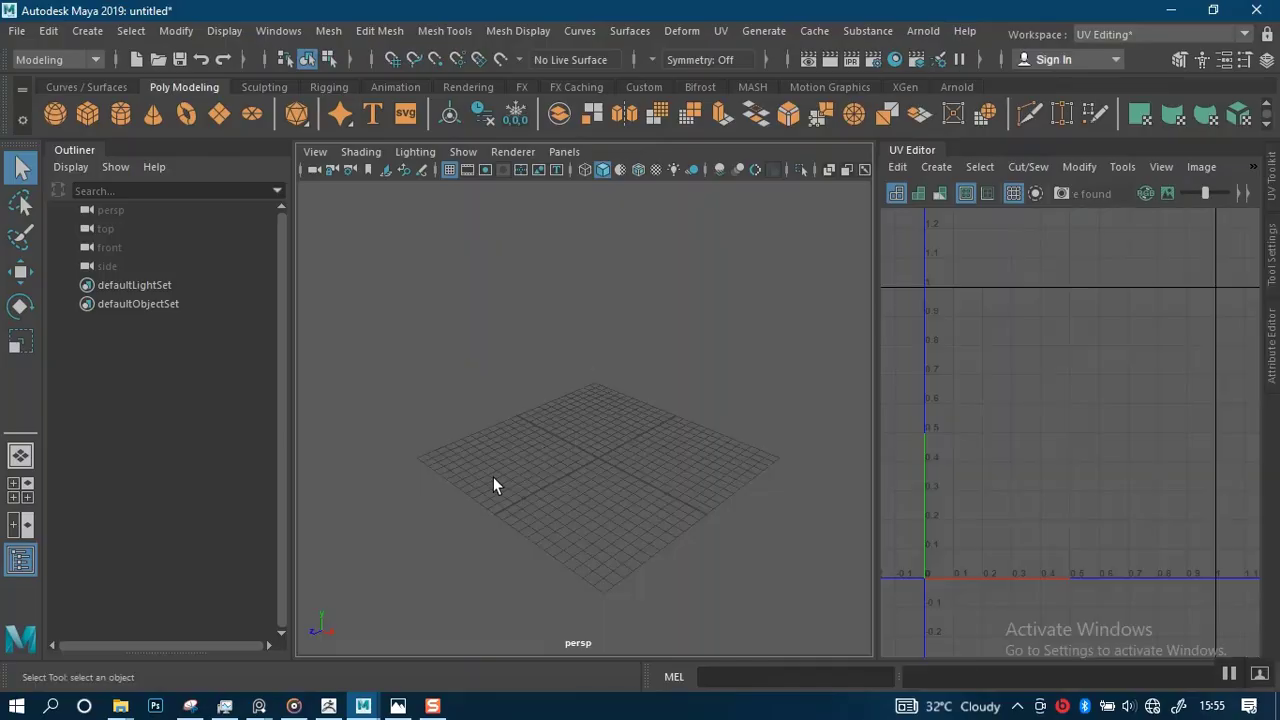
{"action": "mouse_move", "coordinate": [120, 706]}
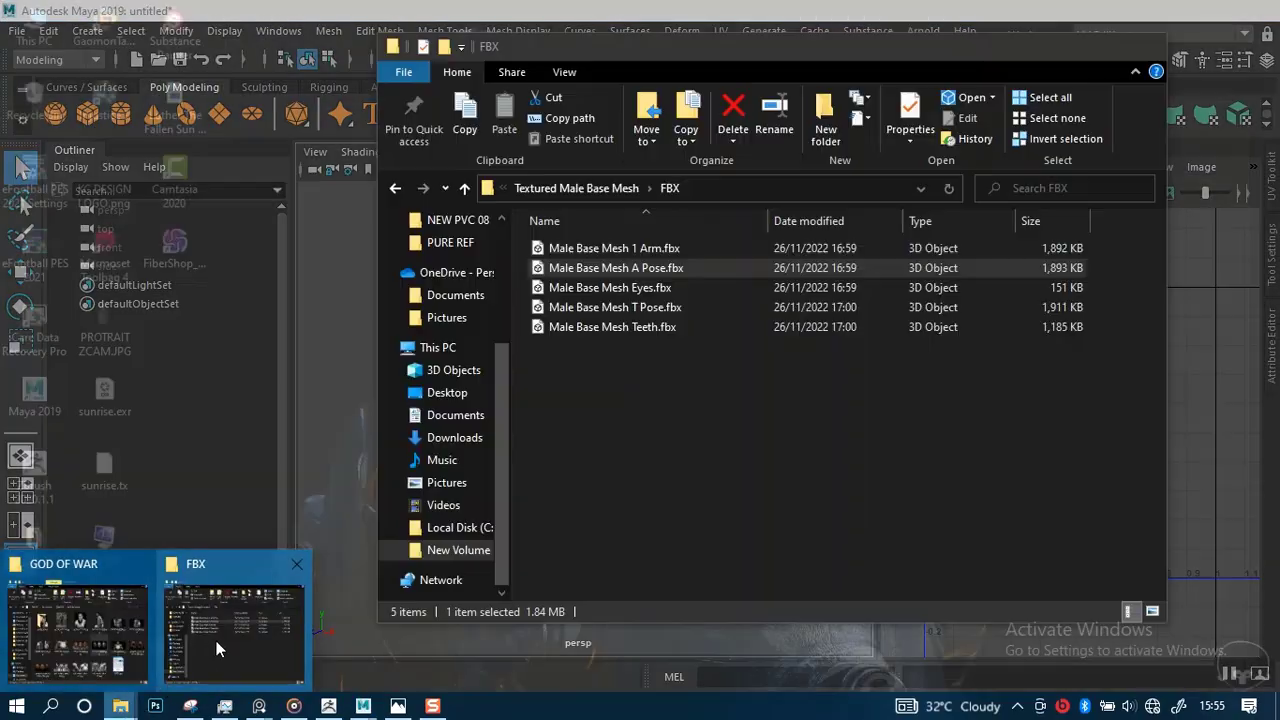
{"action": "left_click", "coordinate": [216, 641]}
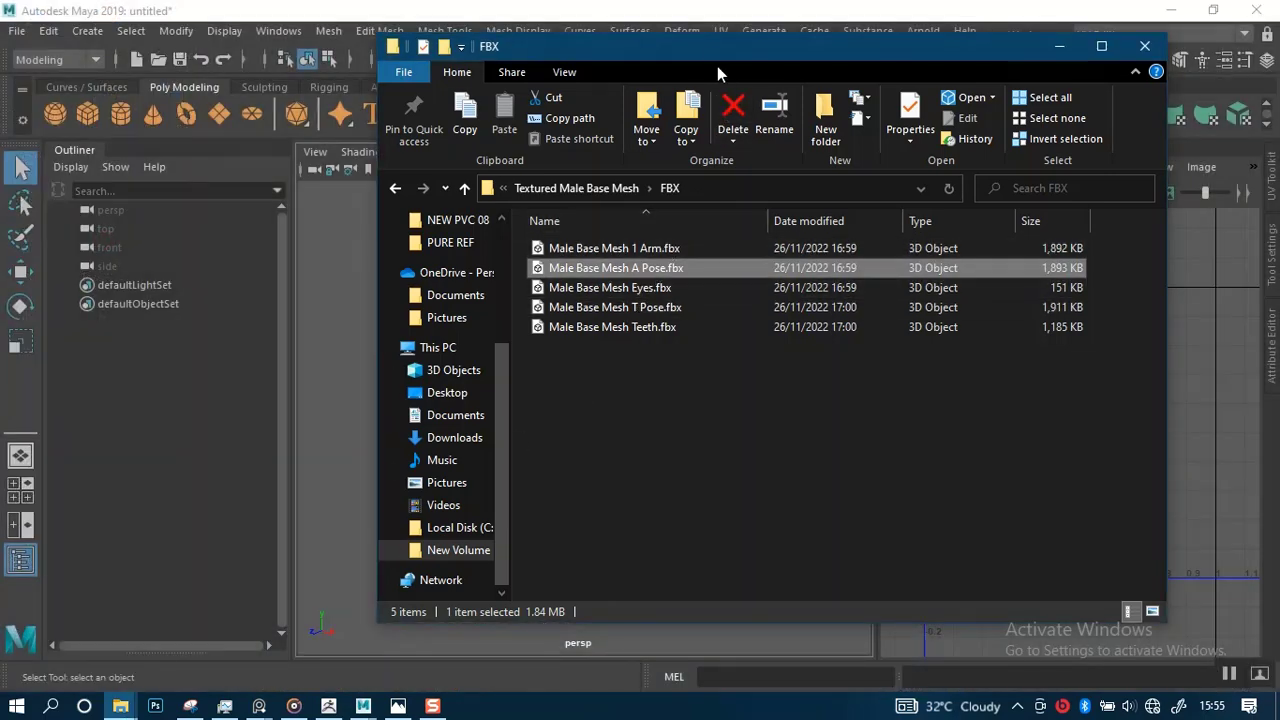
{"action": "left_click_drag", "start_coordinate": [722, 56], "coordinate": [891, 84]}
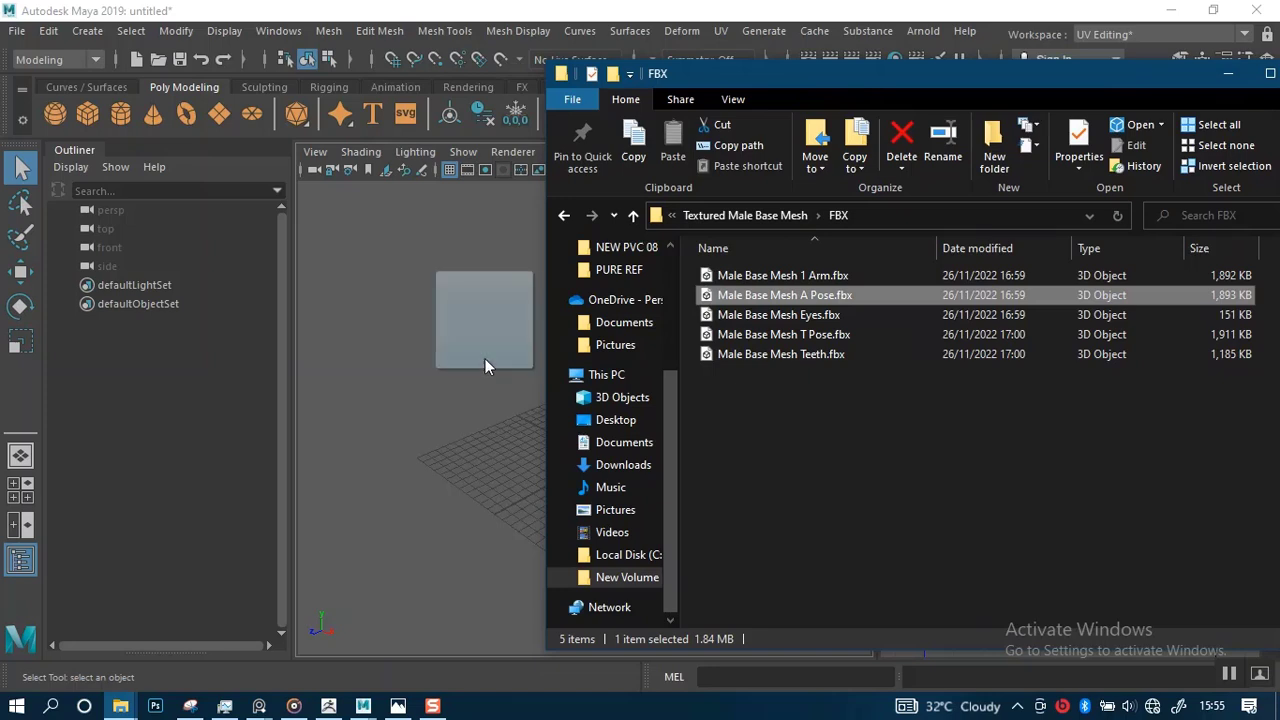
{"action": "left_click_drag", "start_coordinate": [485, 358], "coordinate": [485, 357]}
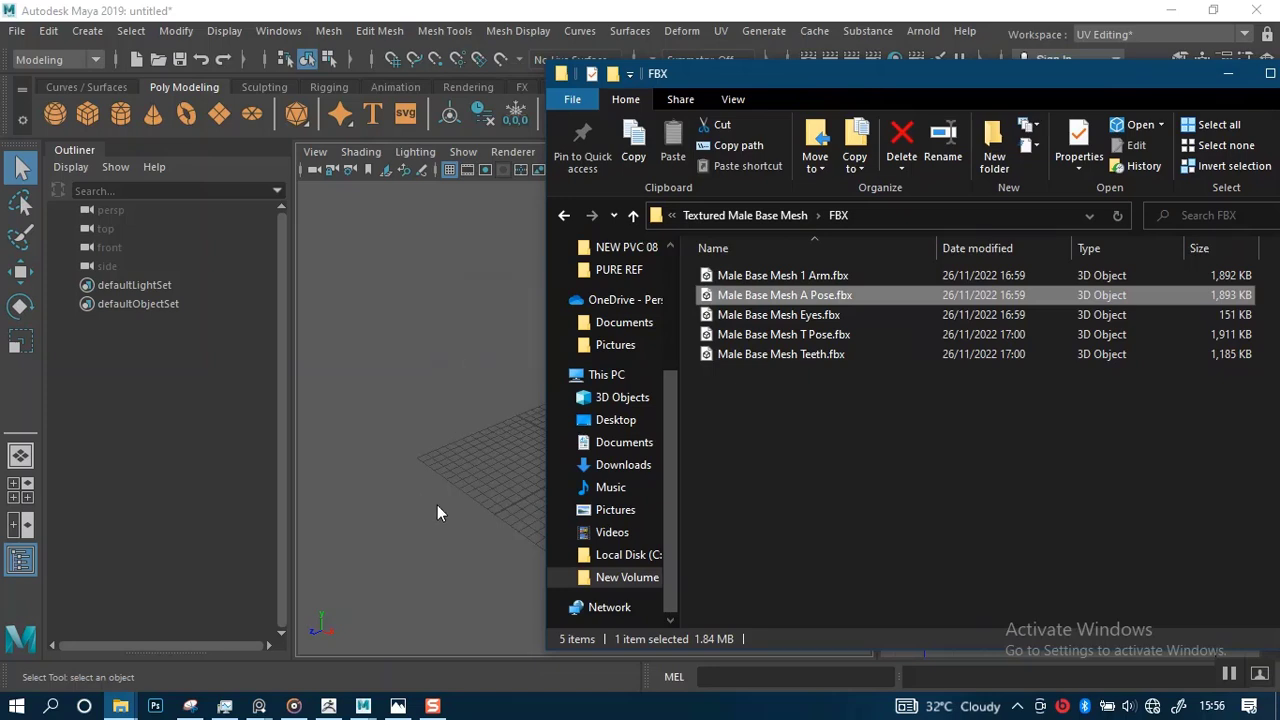
{"action": "left_click", "coordinate": [1229, 677]}
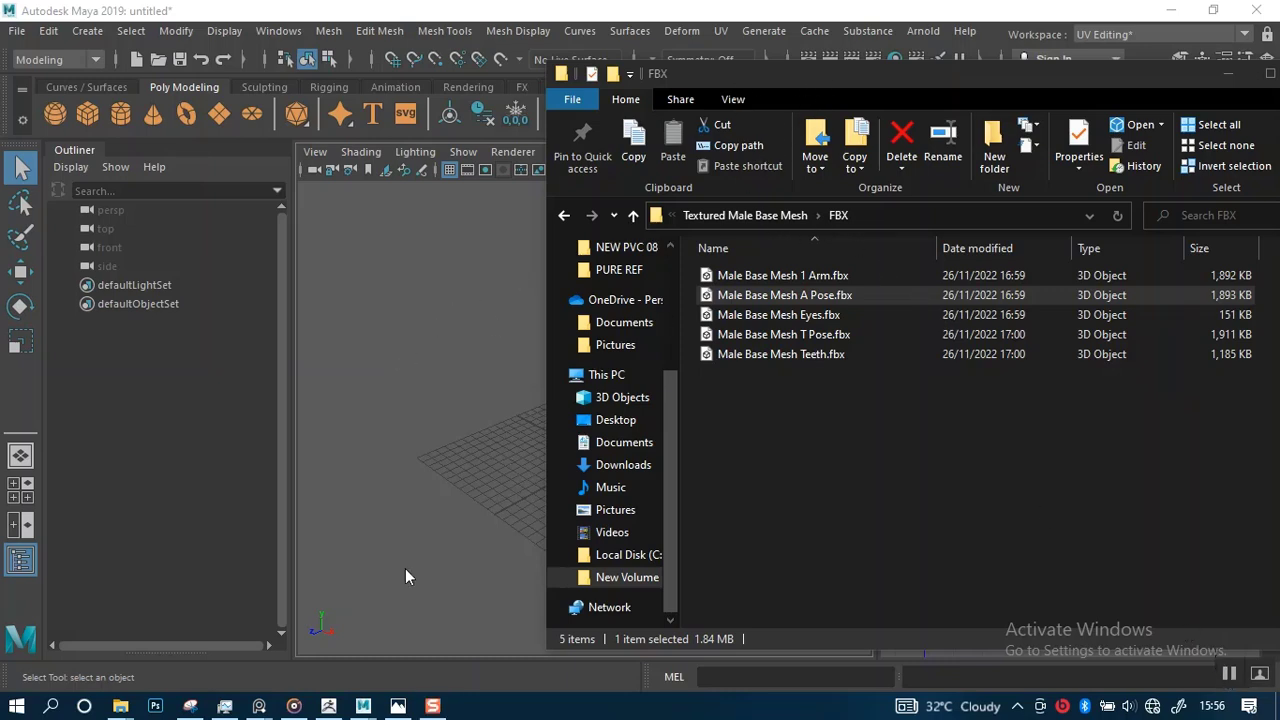
Return to the HUMAN BASE MODELS folder in File Explorer and look through the available base mesh files.
{"action": "mouse_move", "coordinate": [120, 706]}
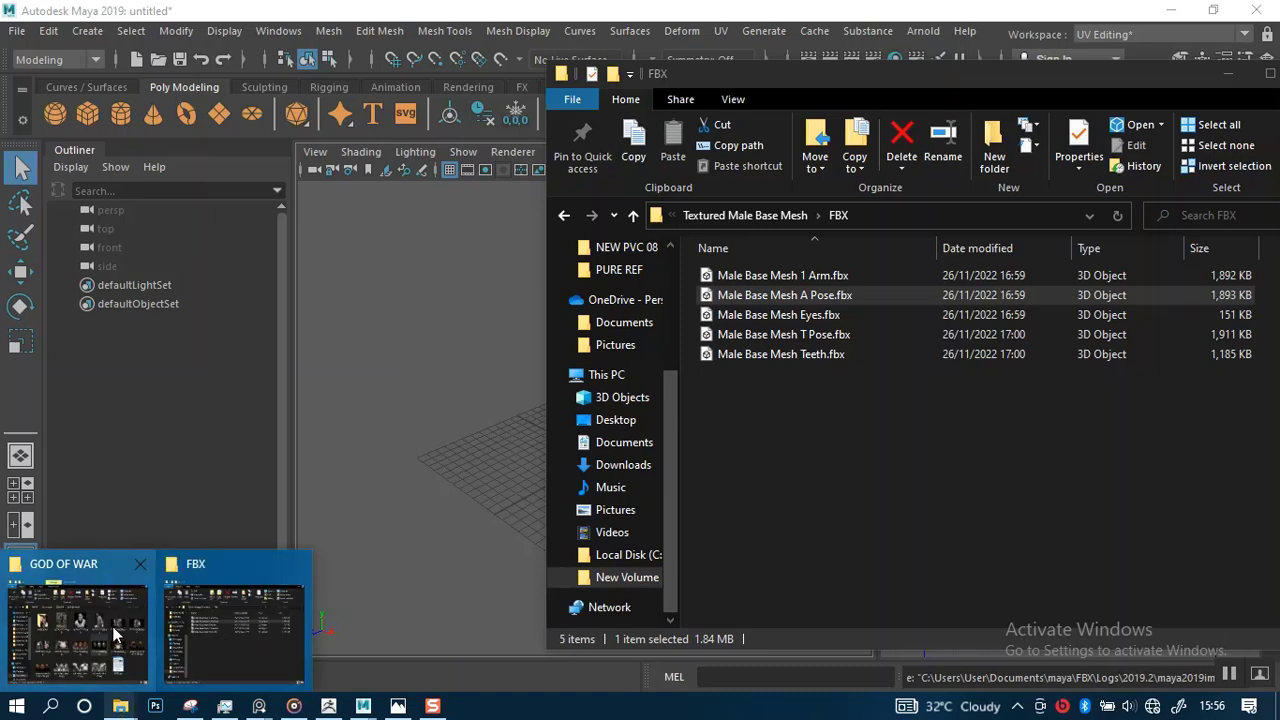
{"action": "left_click", "coordinate": [756, 304]}
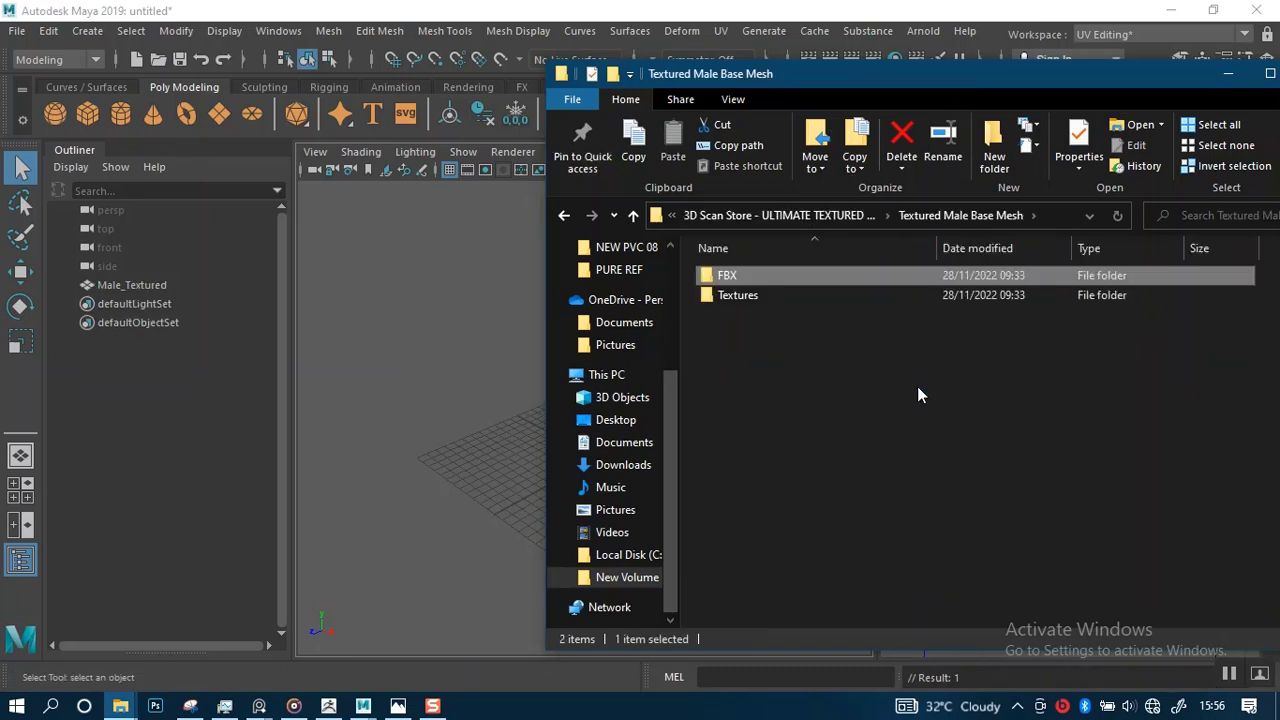
{"action": "left_click", "coordinate": [822, 216]}
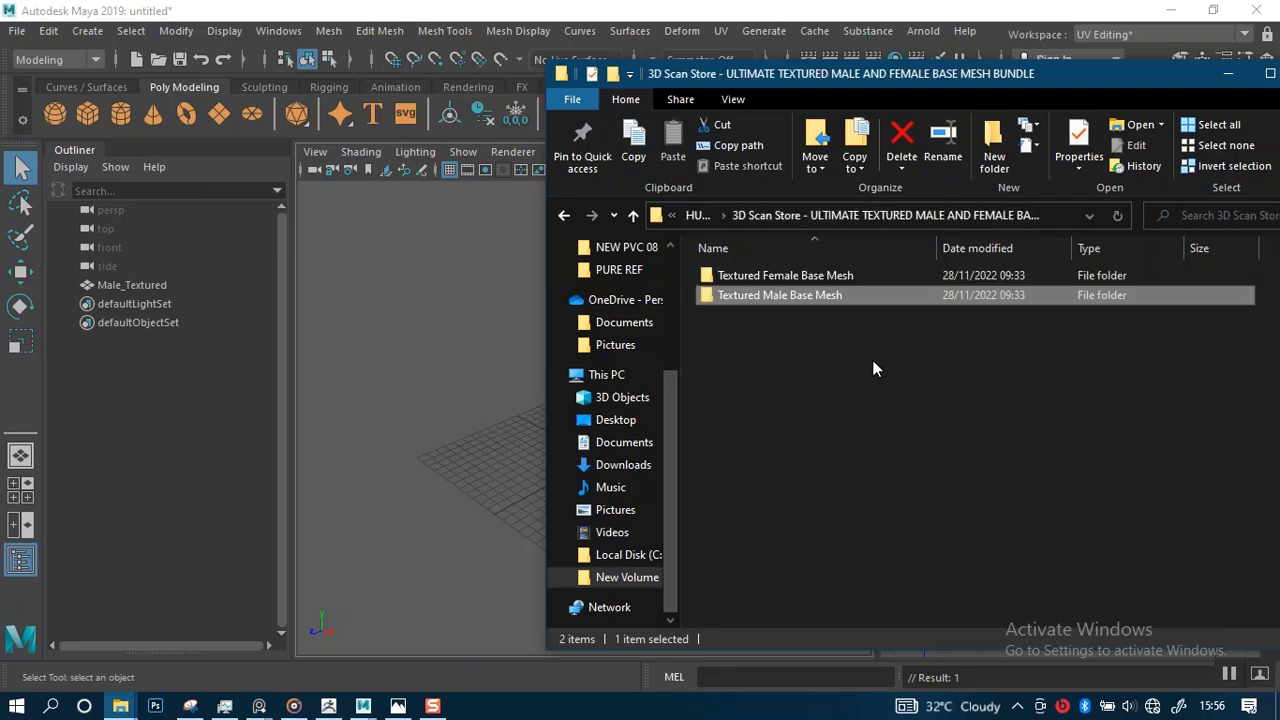
{"action": "left_click", "coordinate": [697, 215]}
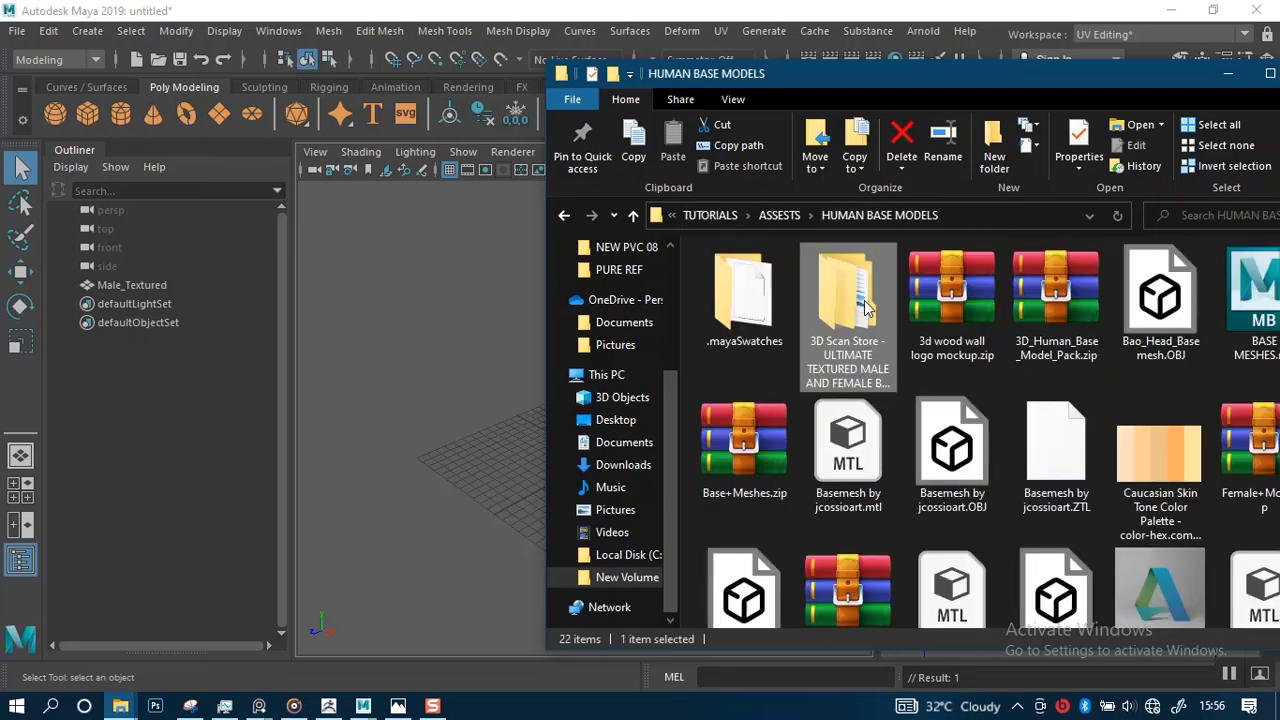
{"action": "left_click_drag", "start_coordinate": [1041, 79], "coordinate": [877, 85]}
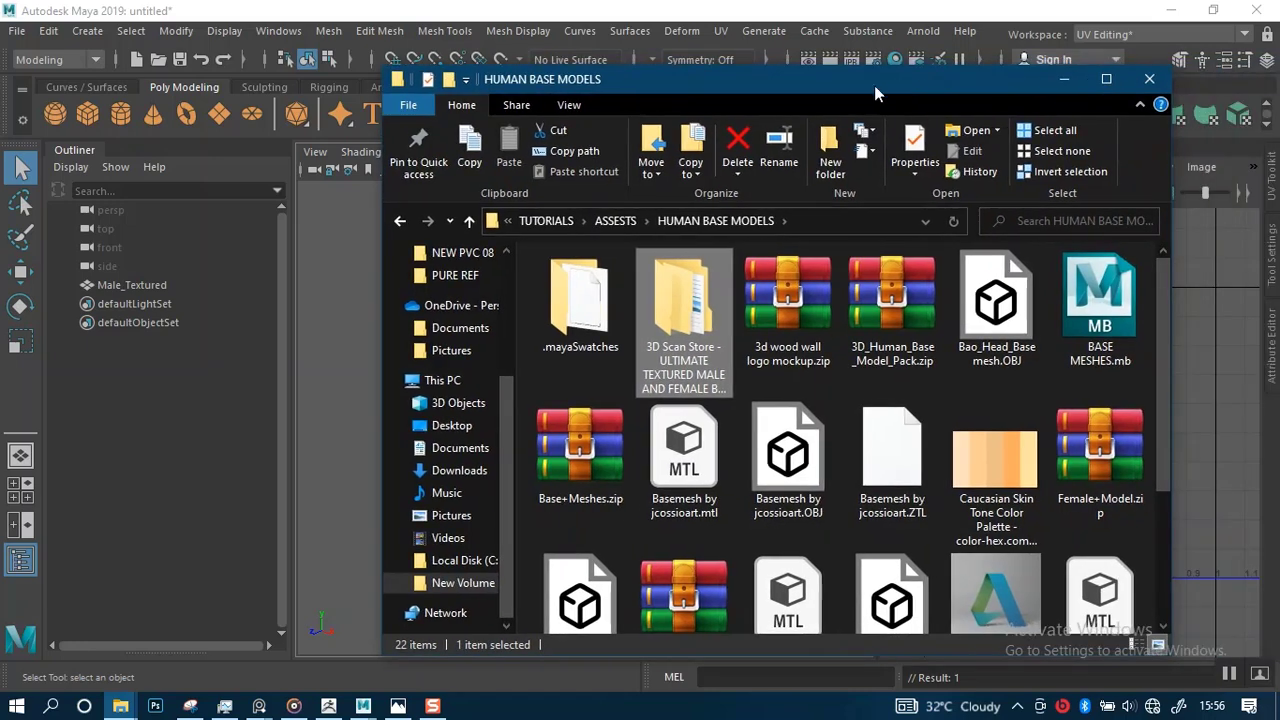
{"action": "left_click_drag", "start_coordinate": [1160, 449], "coordinate": [1167, 417]}
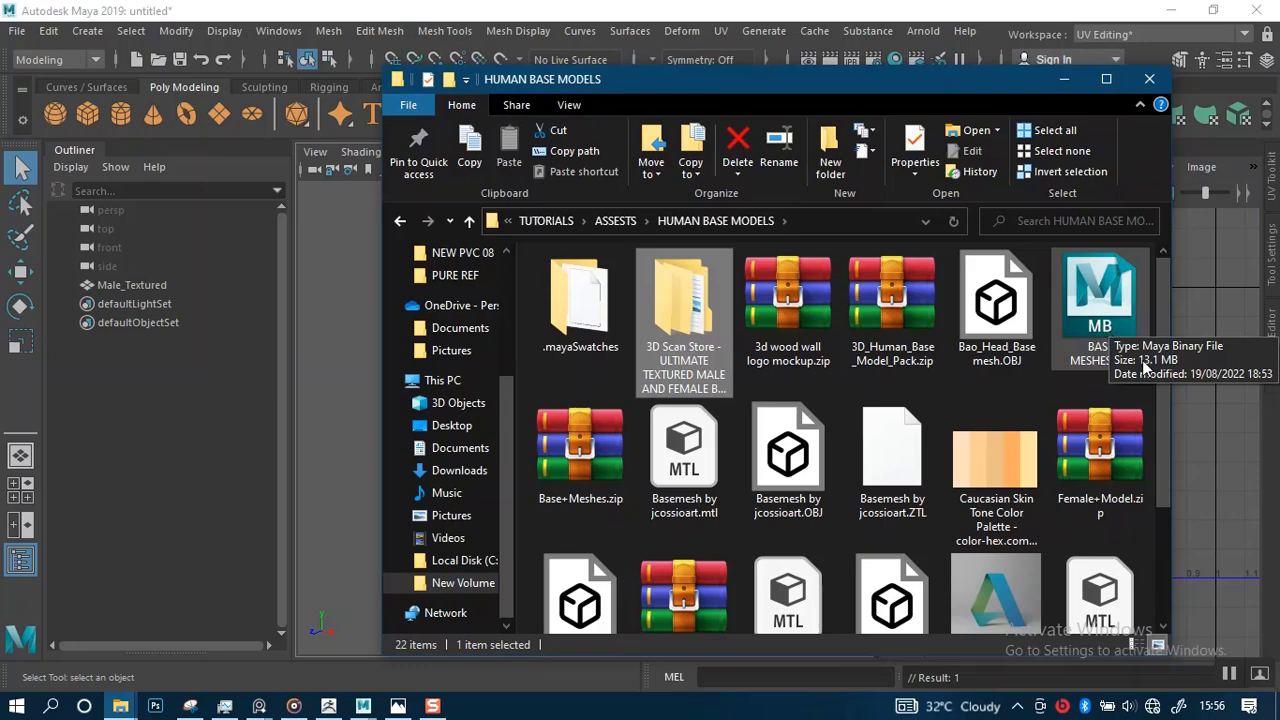
{"action": "left_click_drag", "start_coordinate": [1156, 394], "coordinate": [1168, 534]}
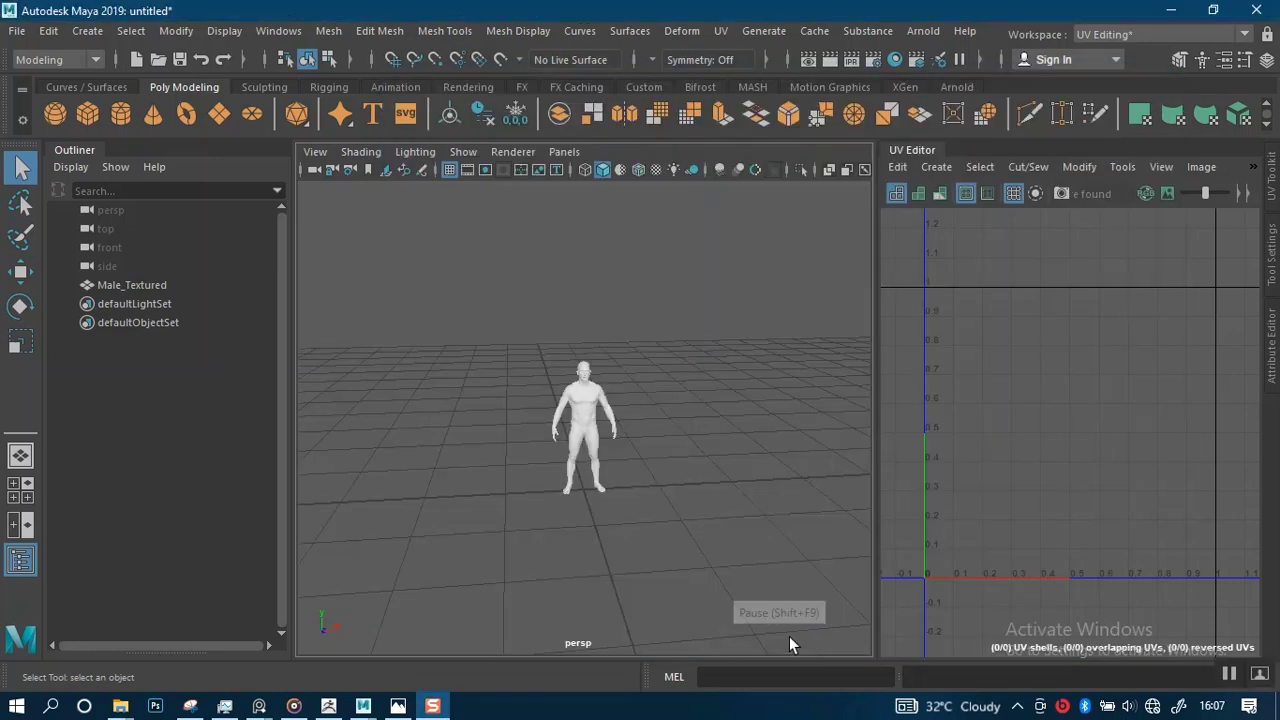
Examine the imported male base mesh in Maya's perspective view from several angles and distances.
{"action": "scroll", "coordinate": [640, 400], "scroll_direction": "down", "scroll_amount": 5}
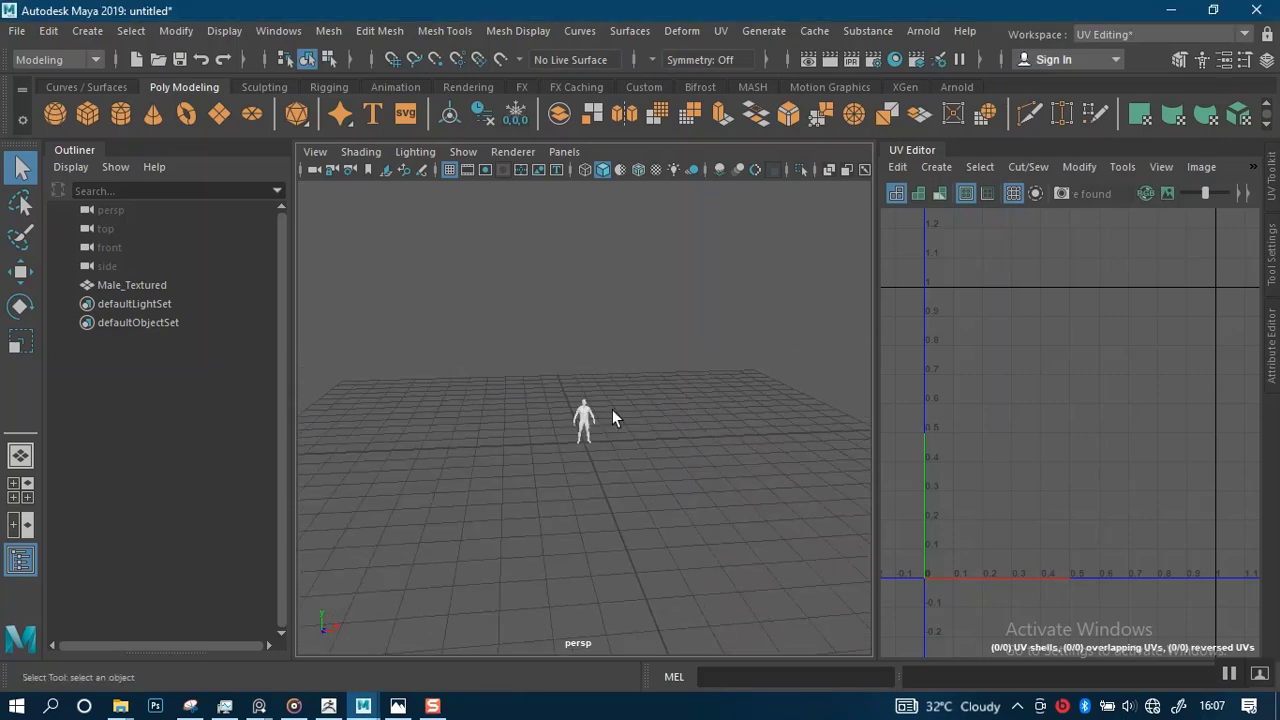
{"action": "mouse_move", "coordinate": [612, 409]}
{"action": "left_mouse_down", "text": "alt"}
{"action": "mouse_move", "coordinate": [630, 423]}
{"action": "mouse_move", "coordinate": [619, 389]}
{"action": "left_mouse_up", "text": "alt"}
{"action": "right_click_drag", "start_coordinate": [619, 389], "coordinate": [648, 502], "text": "alt"}
{"action": "left_click_drag", "start_coordinate": [648, 502], "coordinate": [621, 414], "text": "alt"}
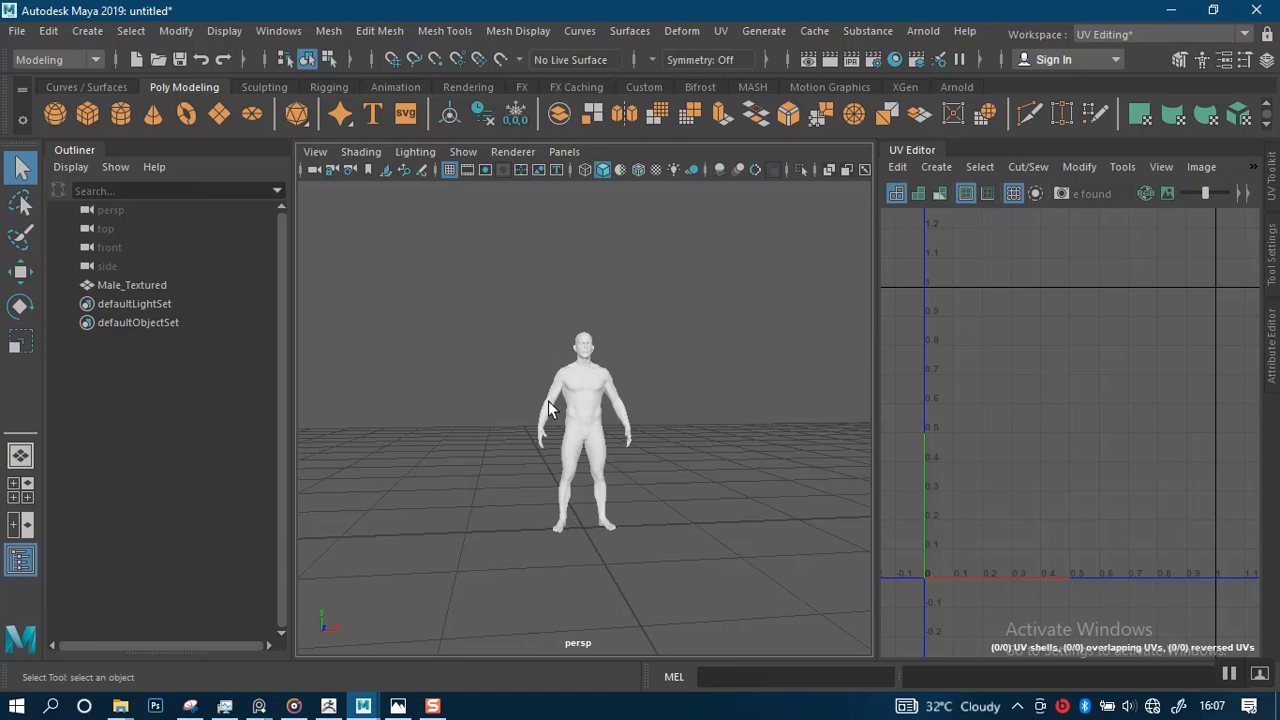
{"action": "right_click_drag", "start_coordinate": [640, 465], "coordinate": [593, 319], "text": "alt"}
{"action": "right_click_drag", "start_coordinate": [622, 435], "coordinate": [574, 322], "text": "alt"}
{"action": "left_click_drag", "start_coordinate": [597, 376], "coordinate": [588, 414], "text": "alt"}
{"action": "right_click_drag", "start_coordinate": [588, 414], "coordinate": [584, 548], "text": "alt"}
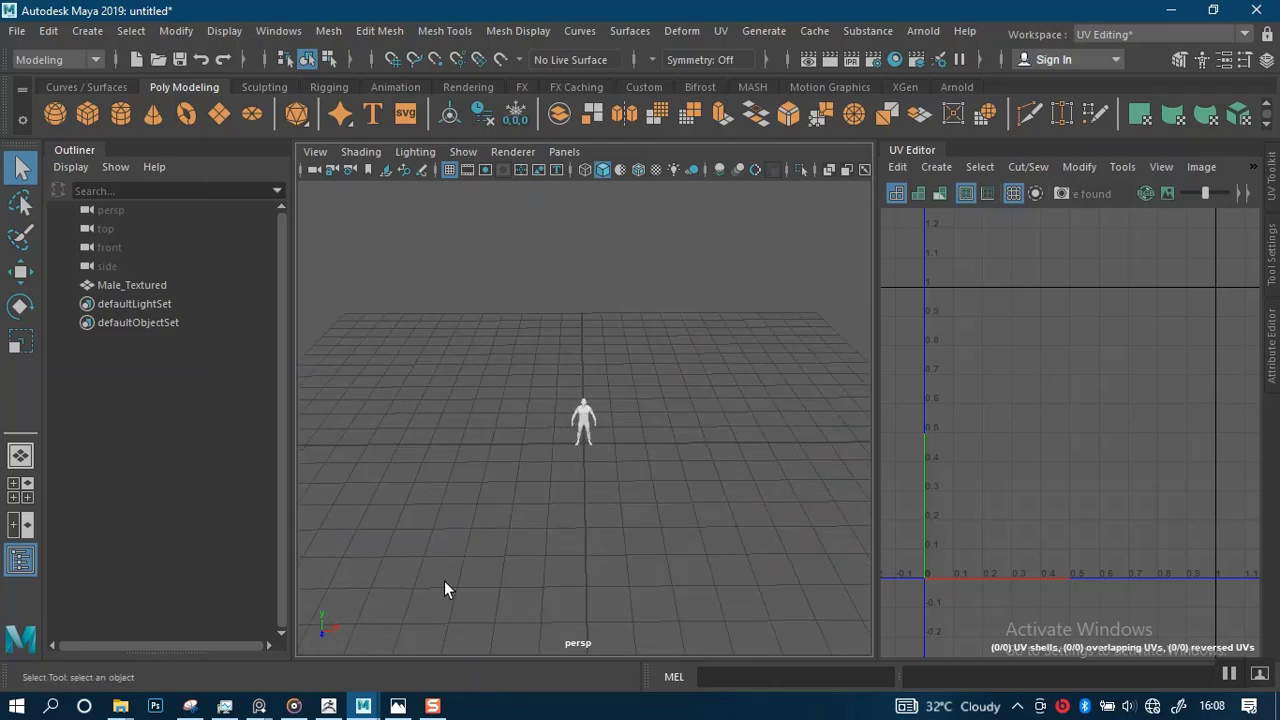
Switch to the Maya window with BASE MESHES.mb and examine its male, female and head base meshes.
{"action": "mouse_move", "coordinate": [365, 706]}
{"action": "left_click", "coordinate": [674, 620]}
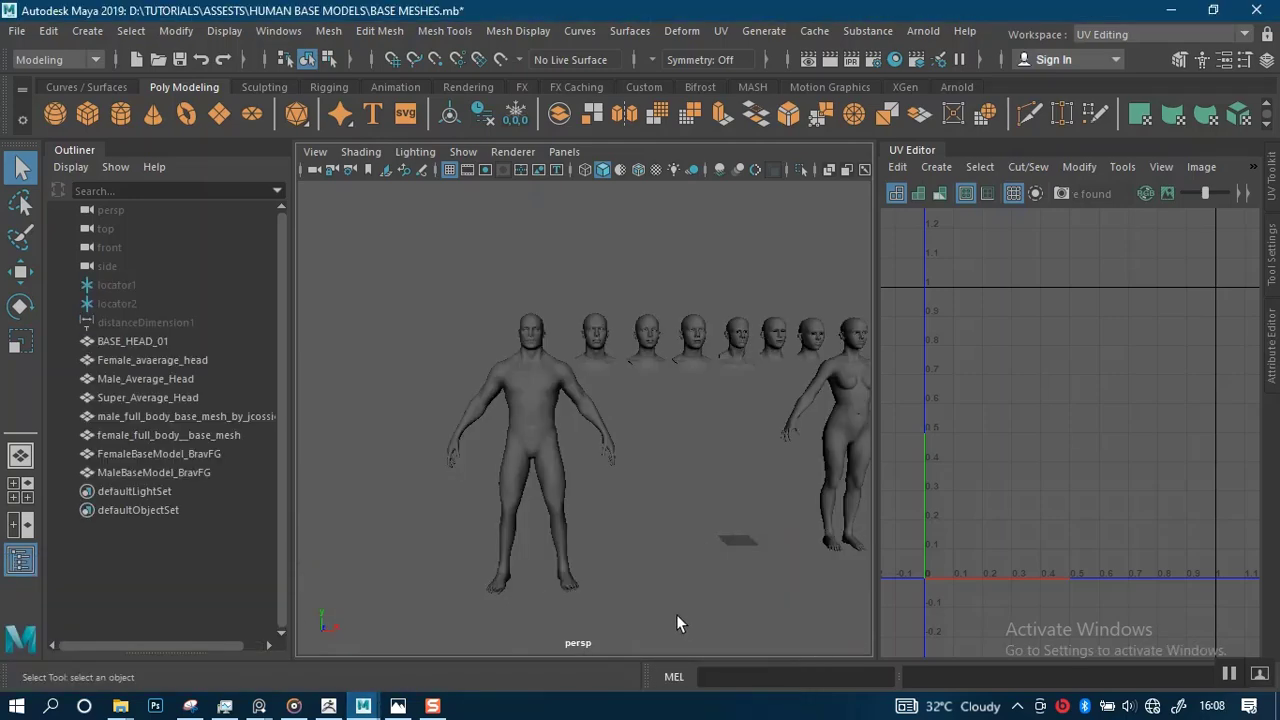
{"action": "scroll", "coordinate": [601, 490], "scroll_direction": "down", "scroll_amount": 3}
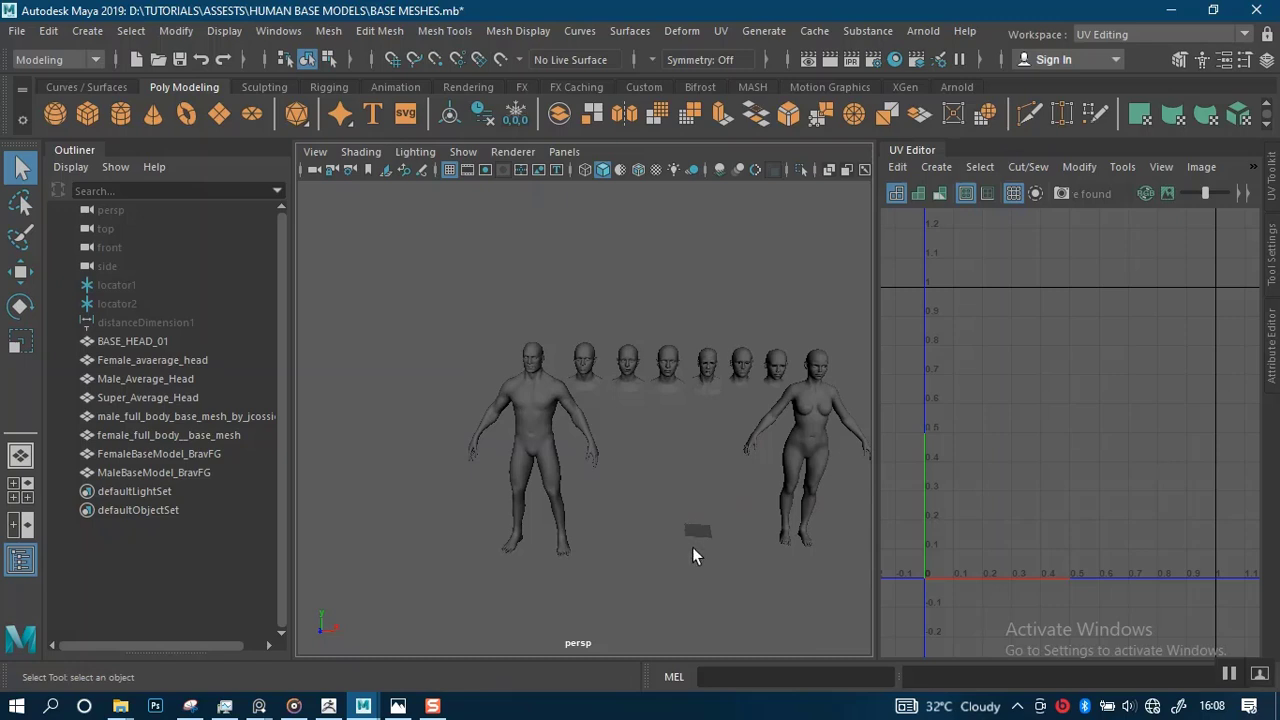
{"action": "left_click_drag", "start_coordinate": [693, 548], "coordinate": [575, 466], "text": "alt"}
{"action": "left_click", "coordinate": [490, 425]}
{"action": "mouse_move", "coordinate": [375, 377]}
{"action": "left_mouse_down", "text": "alt"}
{"action": "mouse_move", "coordinate": [405, 369]}
{"action": "mouse_move", "coordinate": [381, 372]}
{"action": "left_mouse_up", "text": "alt"}
{"action": "middle_click_drag", "start_coordinate": [690, 372], "coordinate": [445, 376], "text": "alt"}
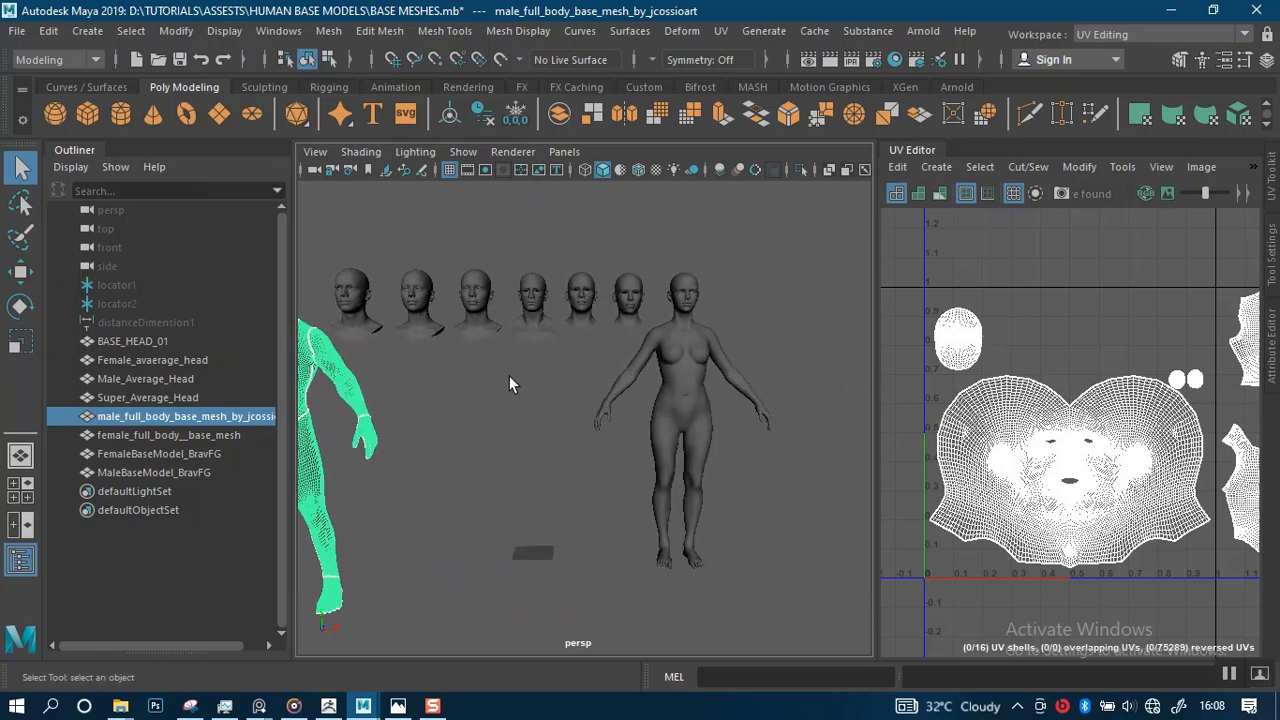
{"action": "left_click_drag", "start_coordinate": [542, 398], "coordinate": [531, 363], "text": "alt"}
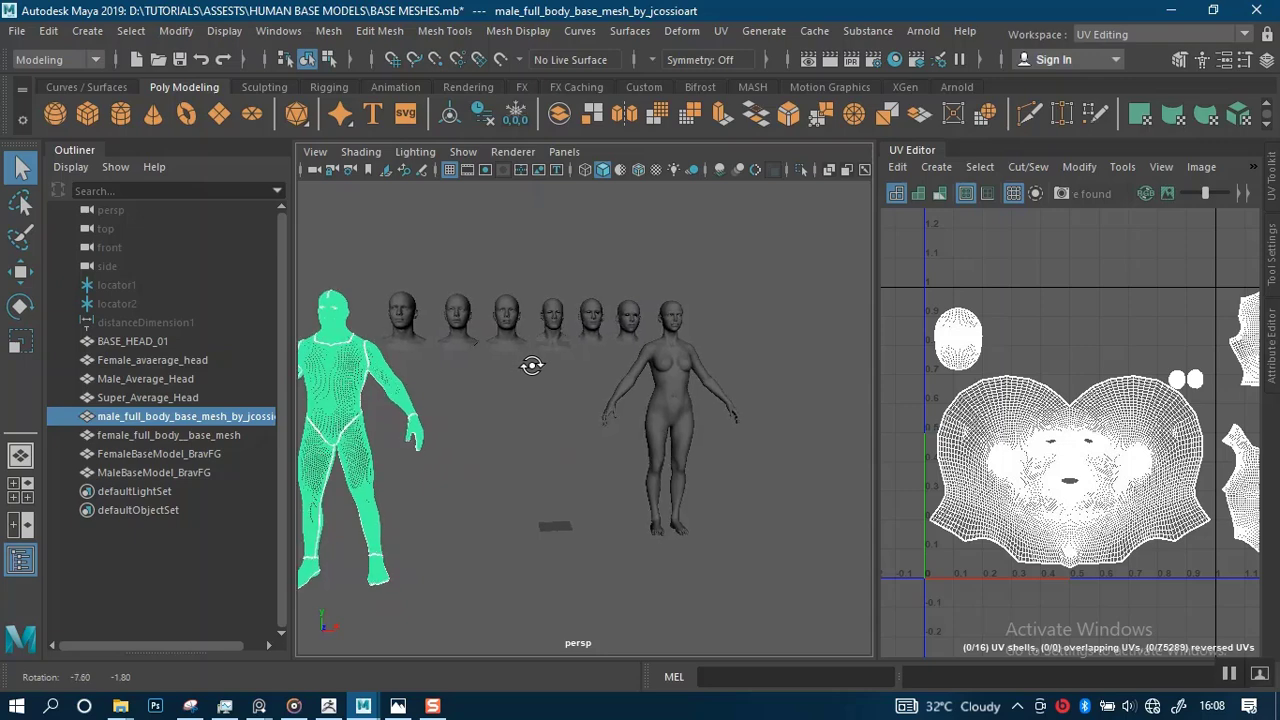
{"action": "middle_click_drag", "start_coordinate": [531, 363], "coordinate": [570, 375], "text": "alt"}
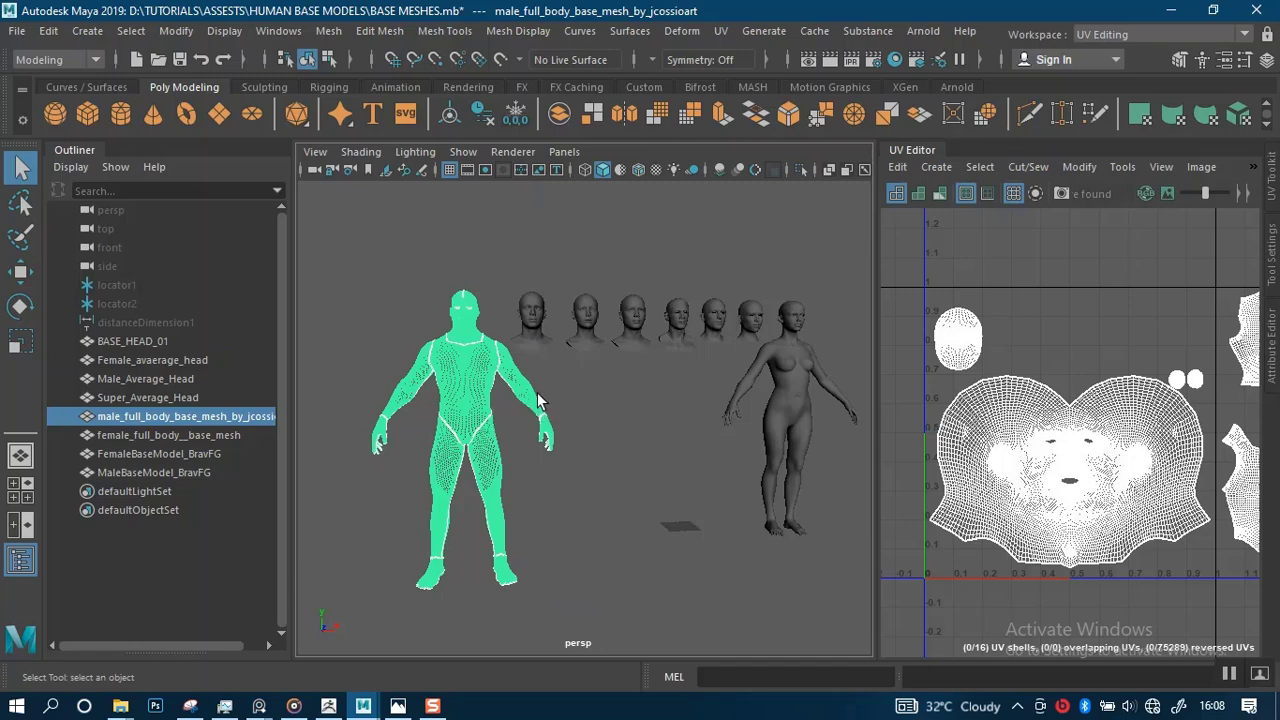
{"action": "scroll", "coordinate": [532, 442], "scroll_direction": "up", "scroll_amount": 2}
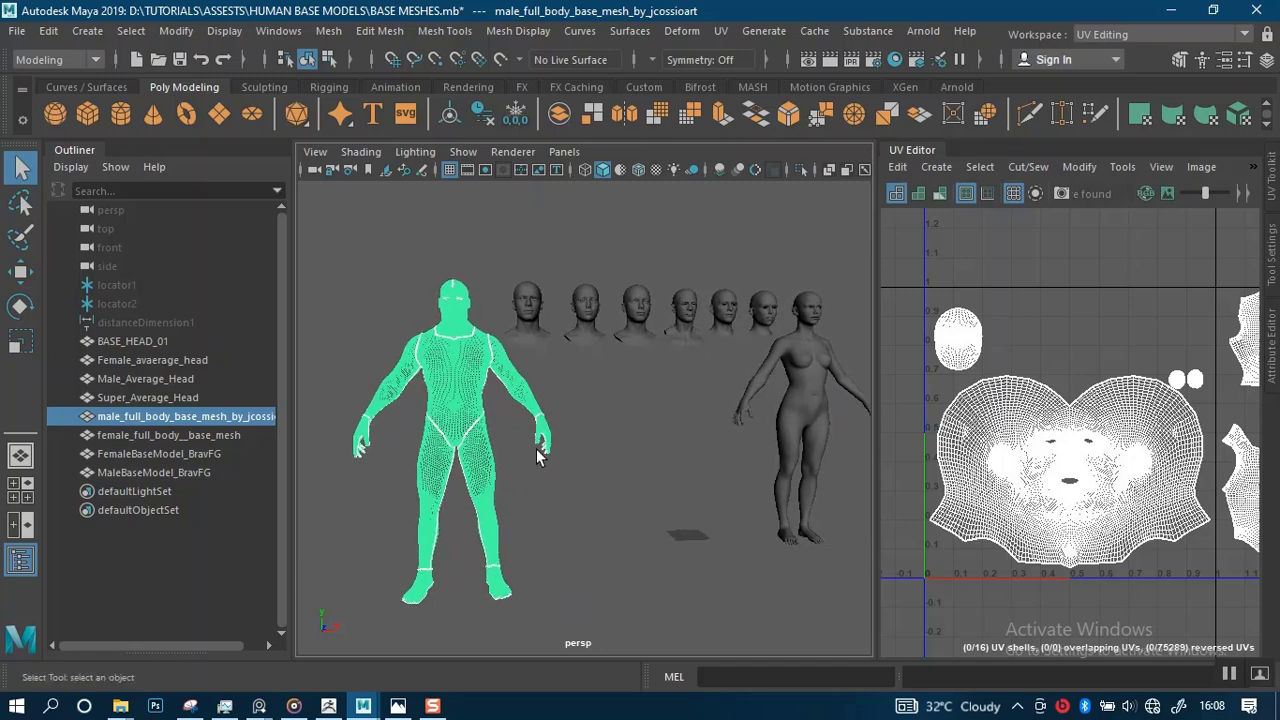
{"action": "left_click_drag", "start_coordinate": [553, 428], "coordinate": [566, 429], "text": "alt"}
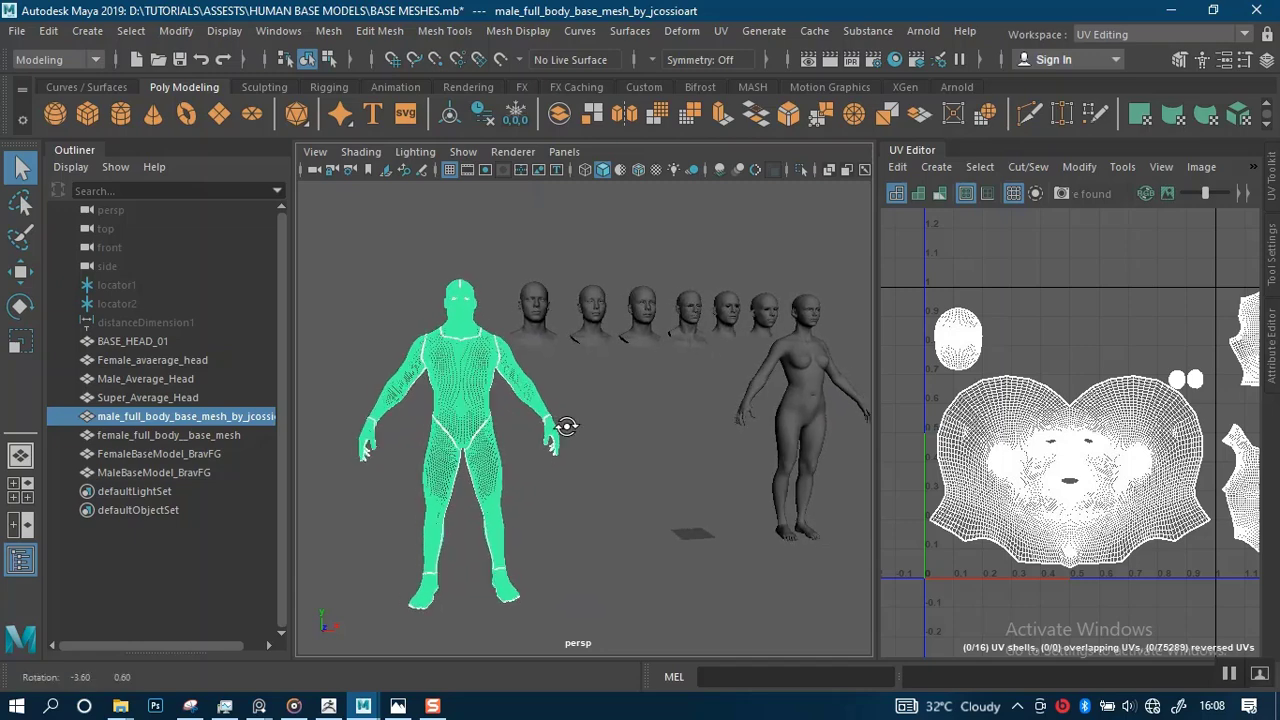
Copy the male full body base mesh from BASE MESHES.mb, paste it into the untitled scene beside Male_Textured and frame it.
{"action": "left_click", "coordinate": [16, 33]}
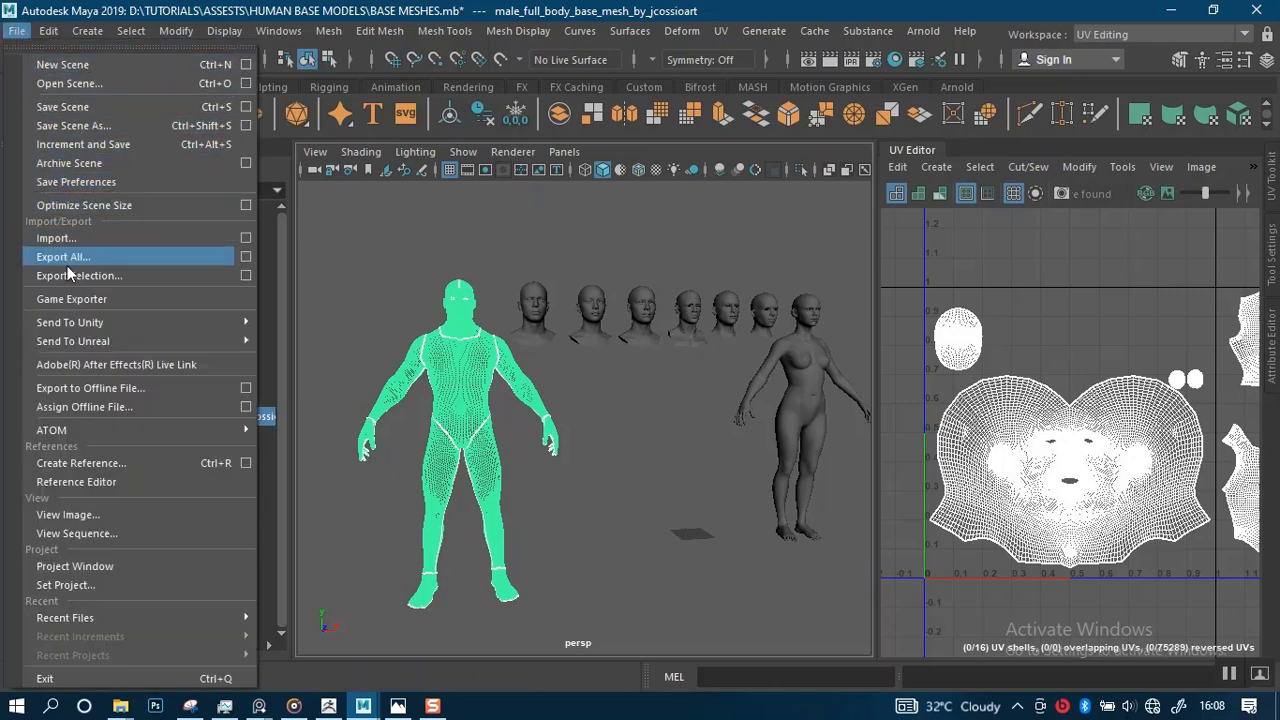
{"action": "left_click", "coordinate": [440, 285]}
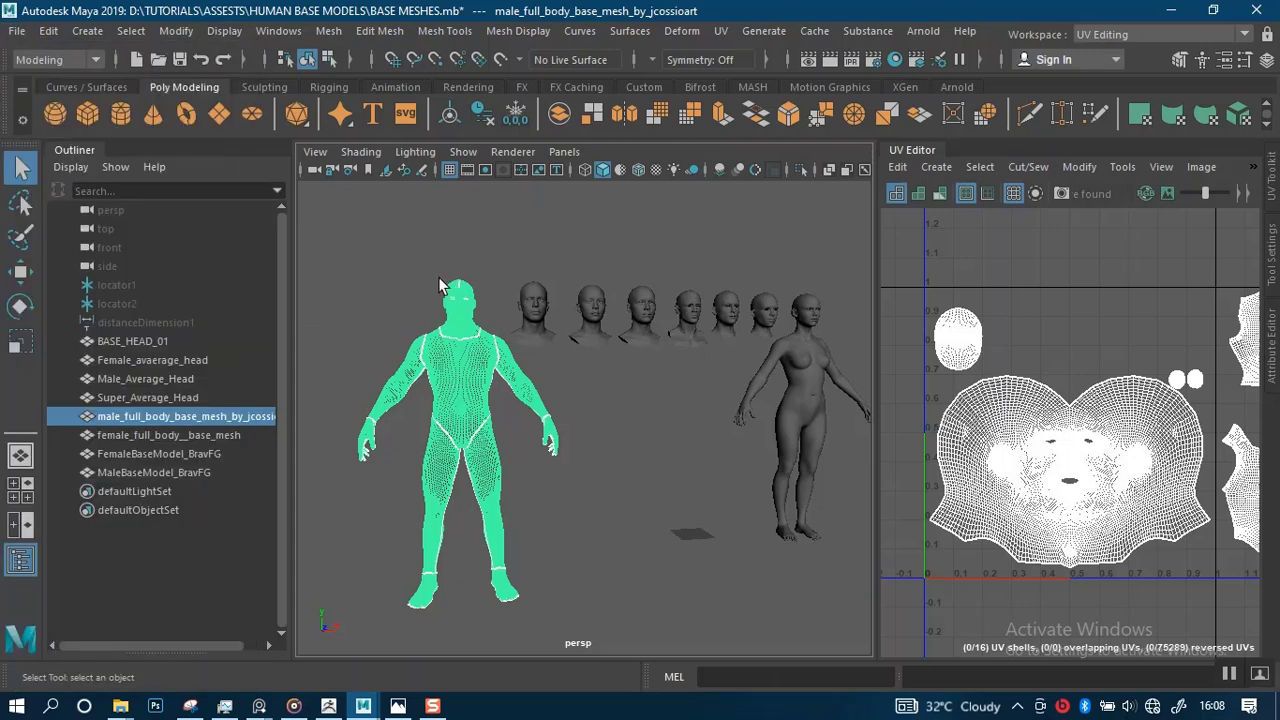
{"action": "right_click_drag", "start_coordinate": [441, 283], "coordinate": [393, 250], "text": "alt"}
{"action": "left_click", "coordinate": [391, 250]}
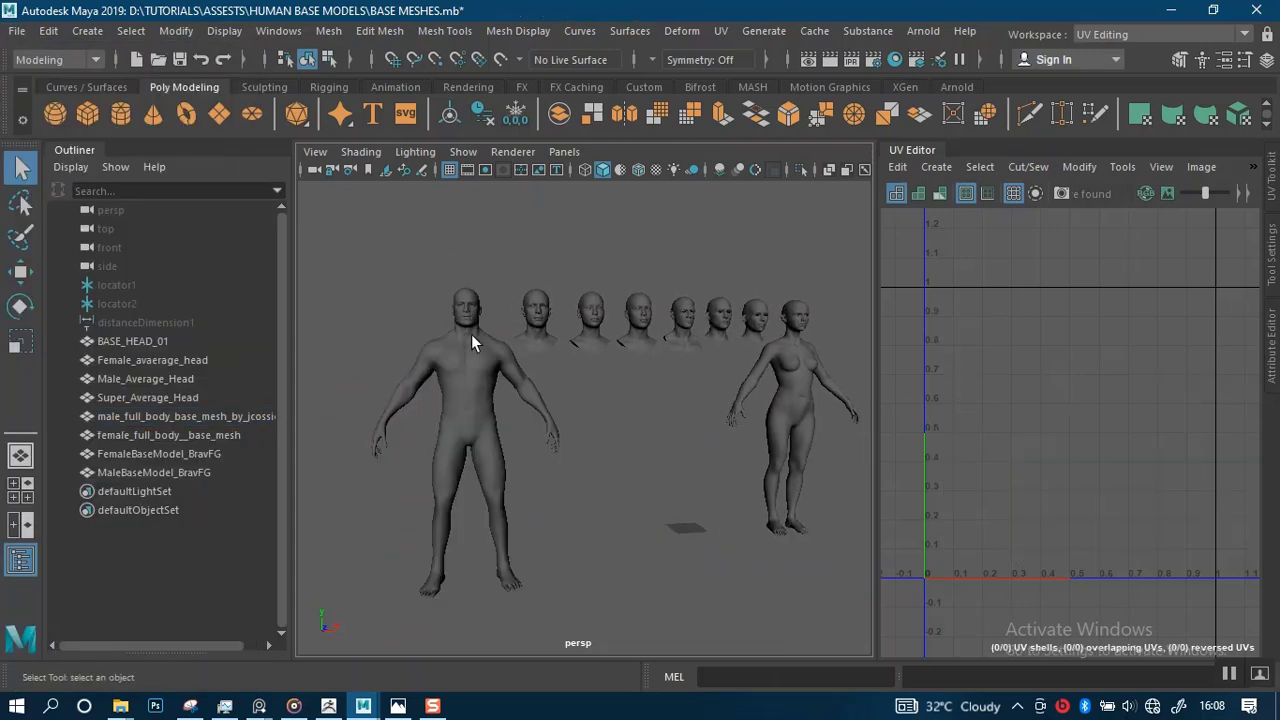
{"action": "left_click", "coordinate": [468, 336]}
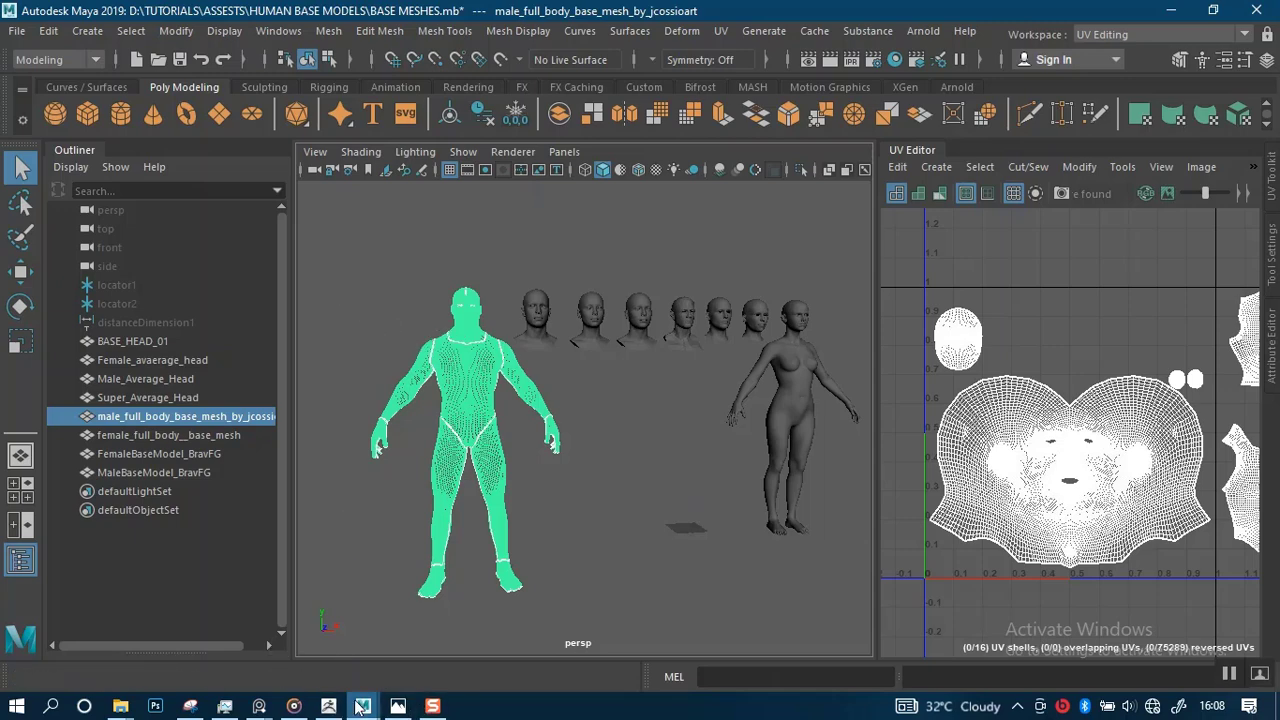
{"action": "mouse_move", "coordinate": [365, 700]}
{"action": "left_click", "coordinate": [347, 635]}
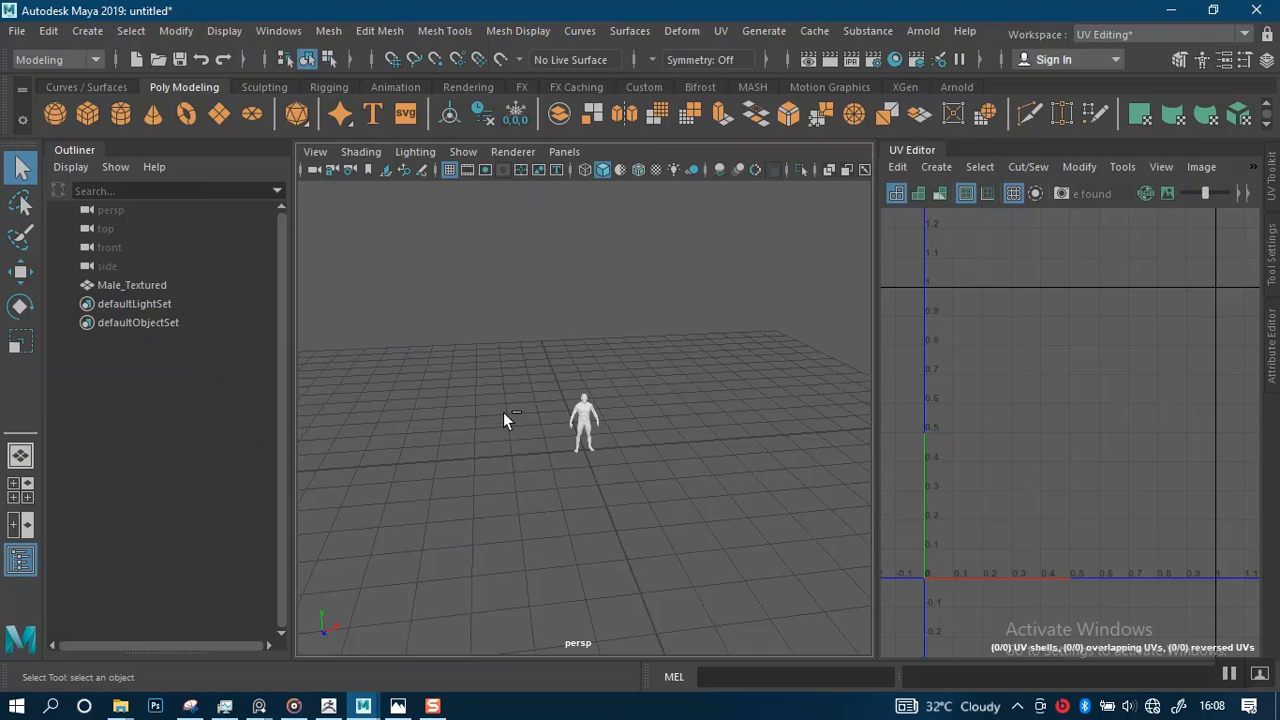
{"action": "key", "text": "ctrl+v"}
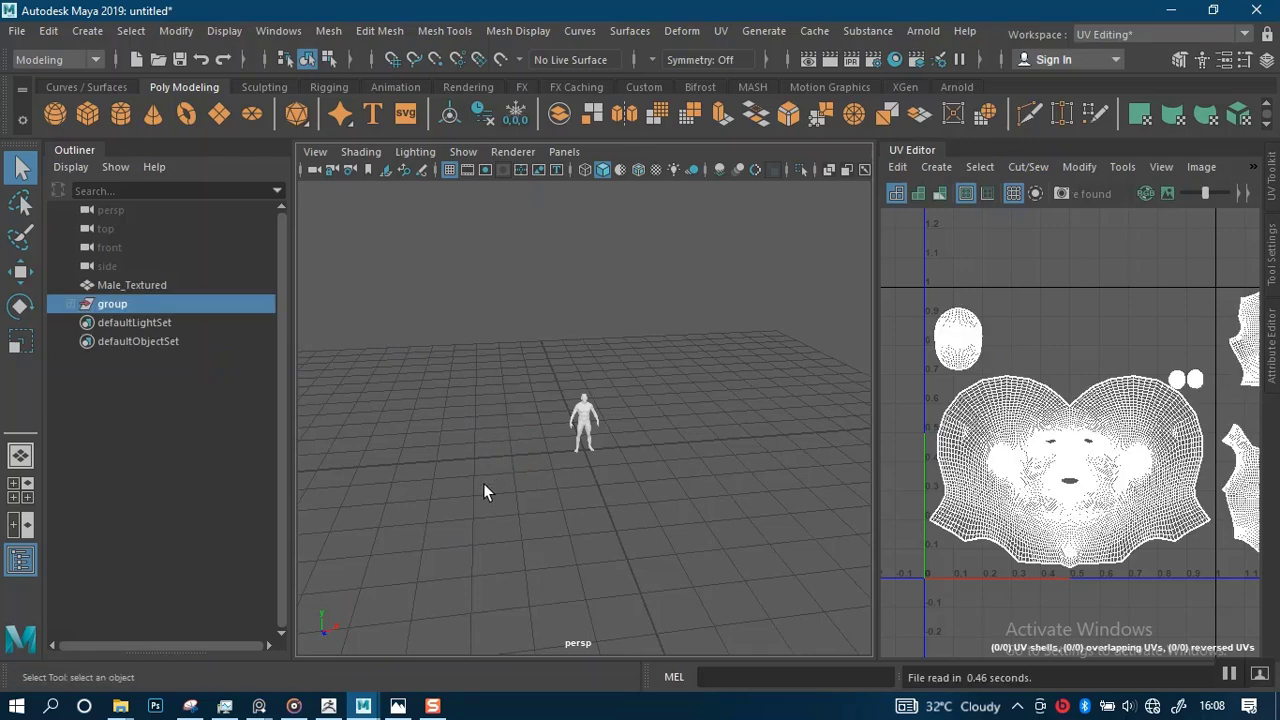
{"action": "scroll", "coordinate": [483, 491], "scroll_direction": "down", "scroll_amount": 10}
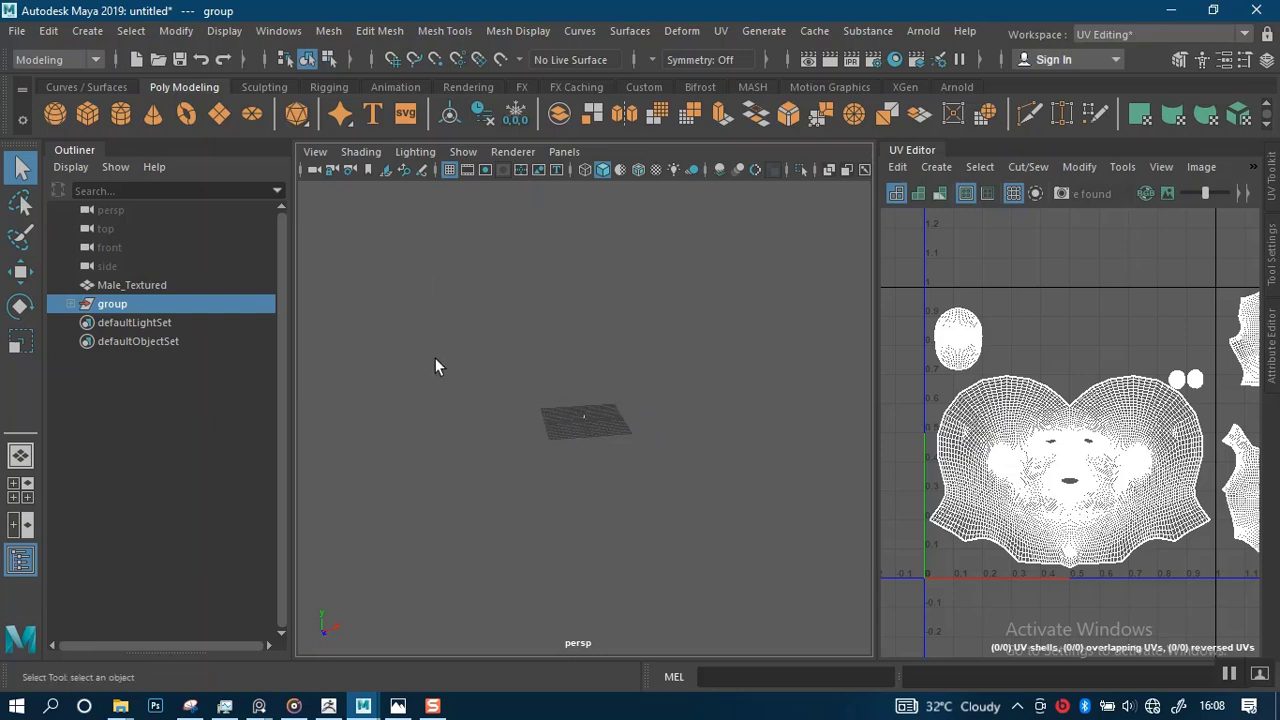
{"action": "key", "text": "f"}
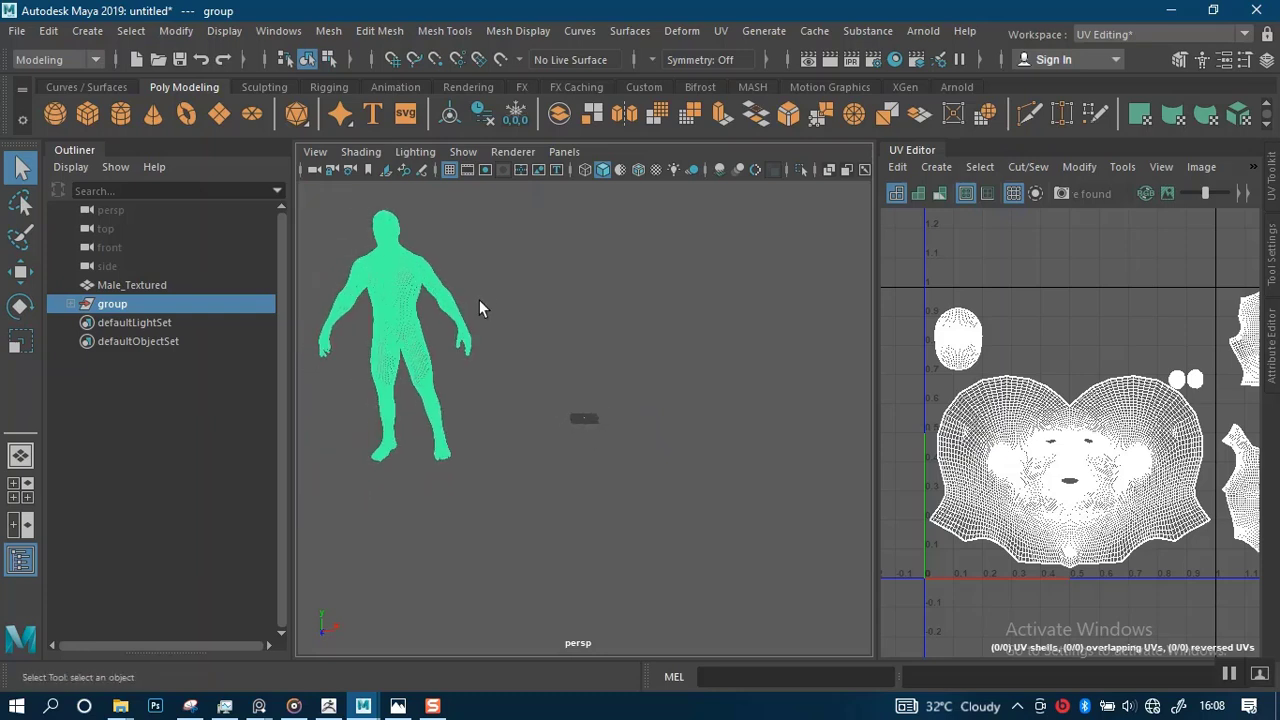
Move the pasted male full body mesh sideways onto the center of the grid, at about -0.39 on X.
{"action": "left_click", "coordinate": [479, 298]}
{"action": "scroll", "coordinate": [586, 448], "scroll_direction": "up", "scroll_amount": 4}
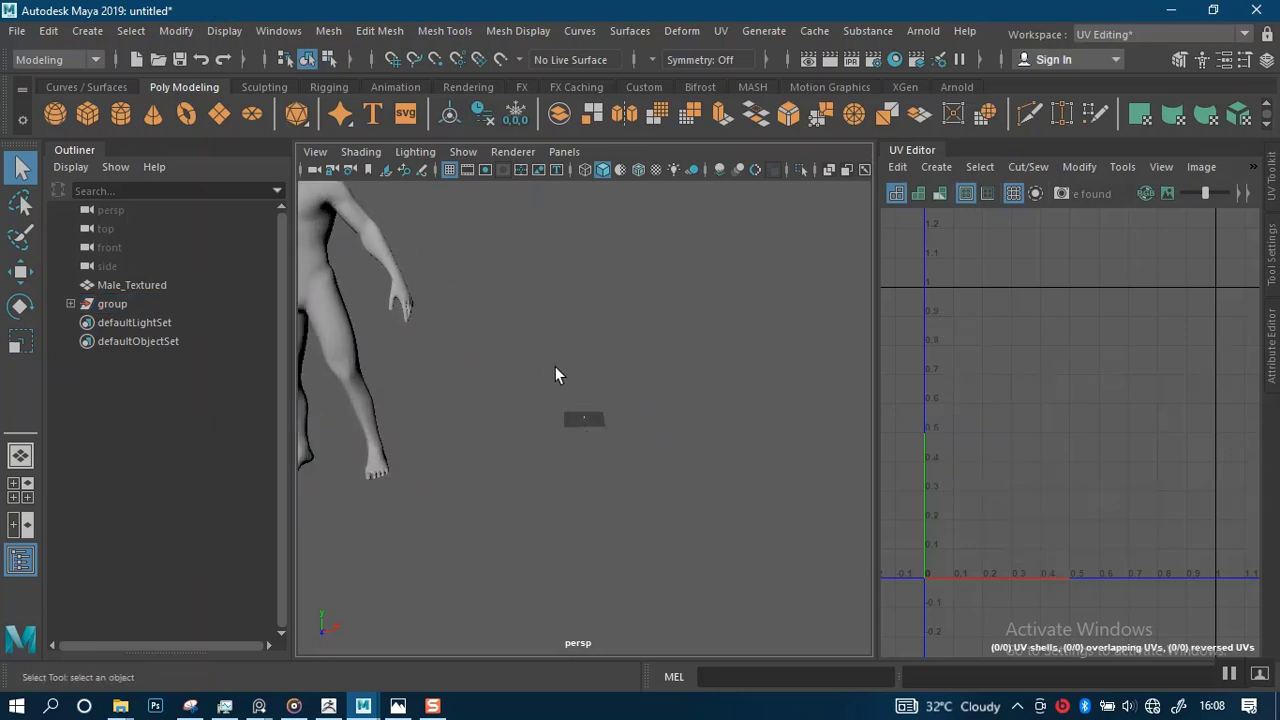
{"action": "left_click_drag", "start_coordinate": [555, 366], "coordinate": [541, 340], "text": "alt"}
{"action": "middle_click_drag", "start_coordinate": [541, 340], "coordinate": [582, 399], "text": "alt"}
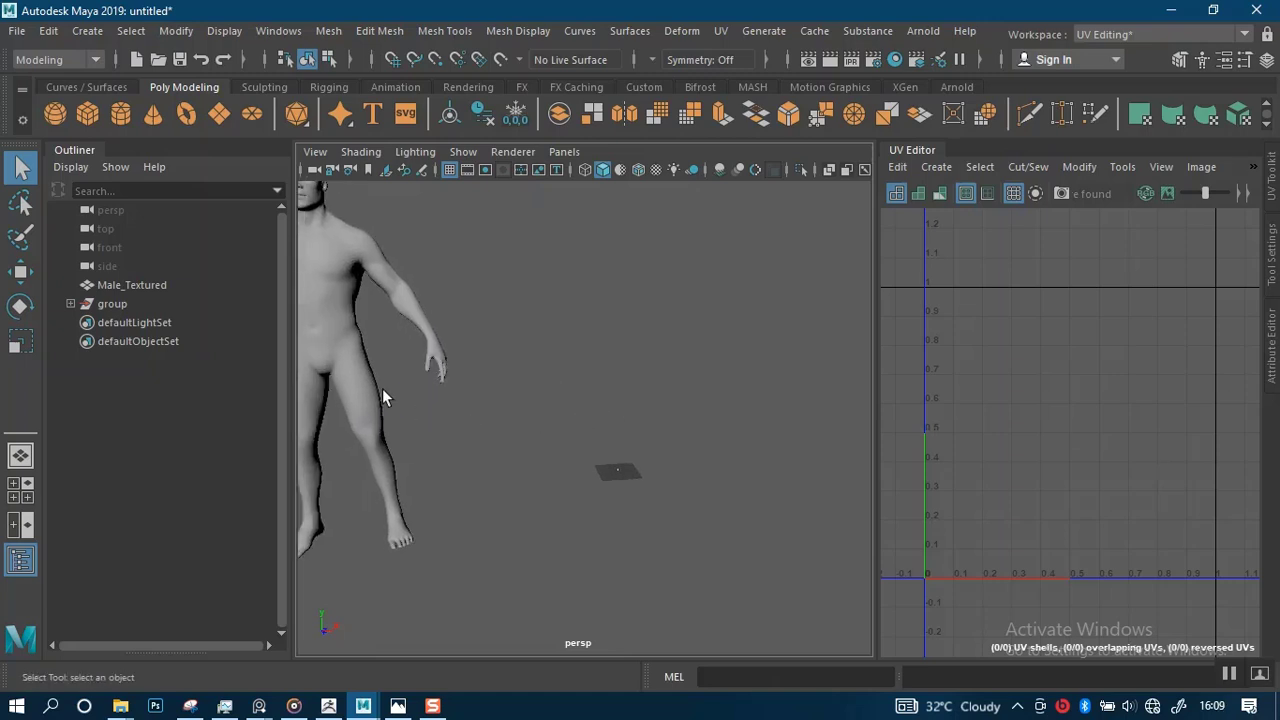
{"action": "left_click", "coordinate": [351, 359]}
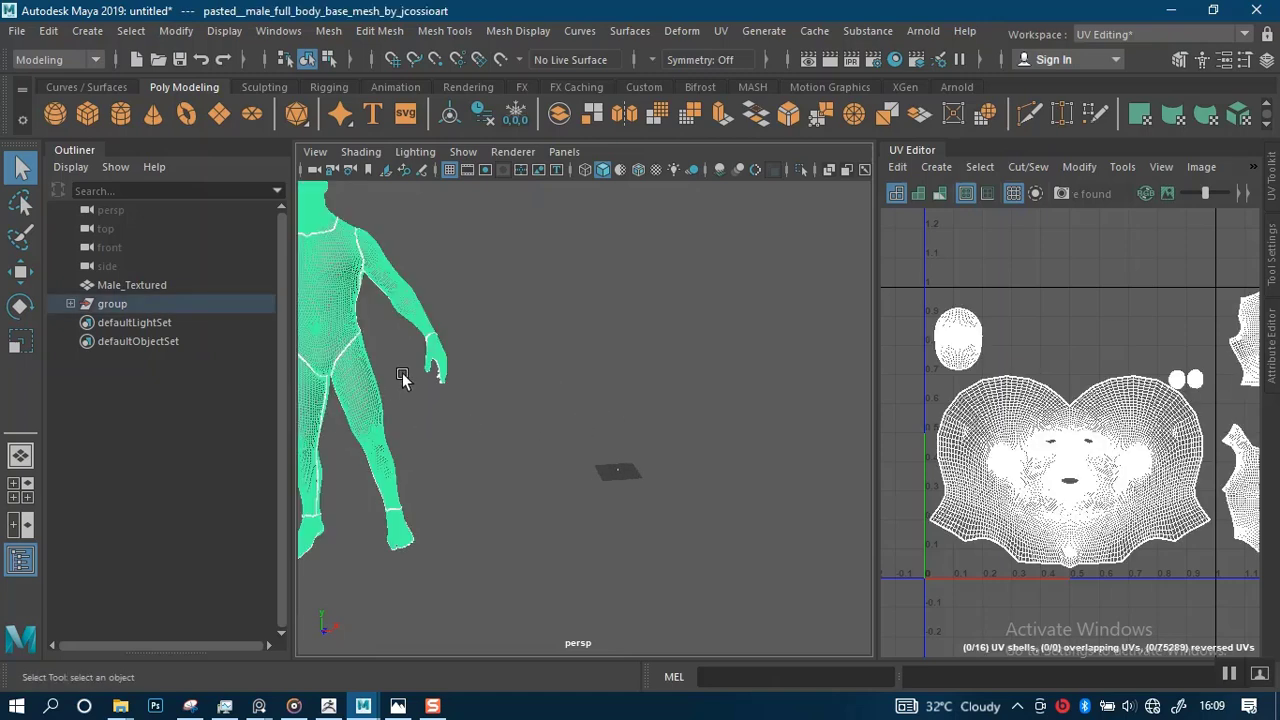
{"action": "key", "text": "w"}
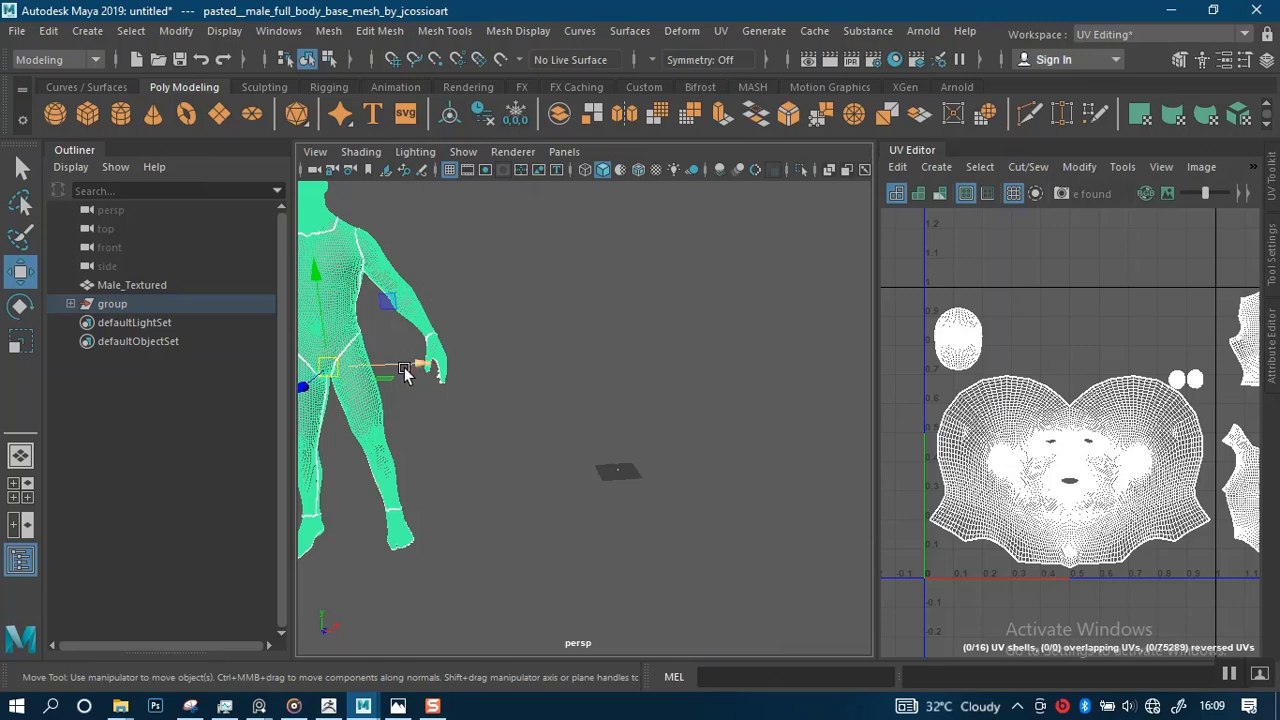
{"action": "left_click_drag", "start_coordinate": [418, 364], "coordinate": [626, 444], "text": "alt"}
In the front view, raise the pasted male mesh to about 159.18 on Y so its feet stand on the ground line.
{"action": "key", "text": "space"}
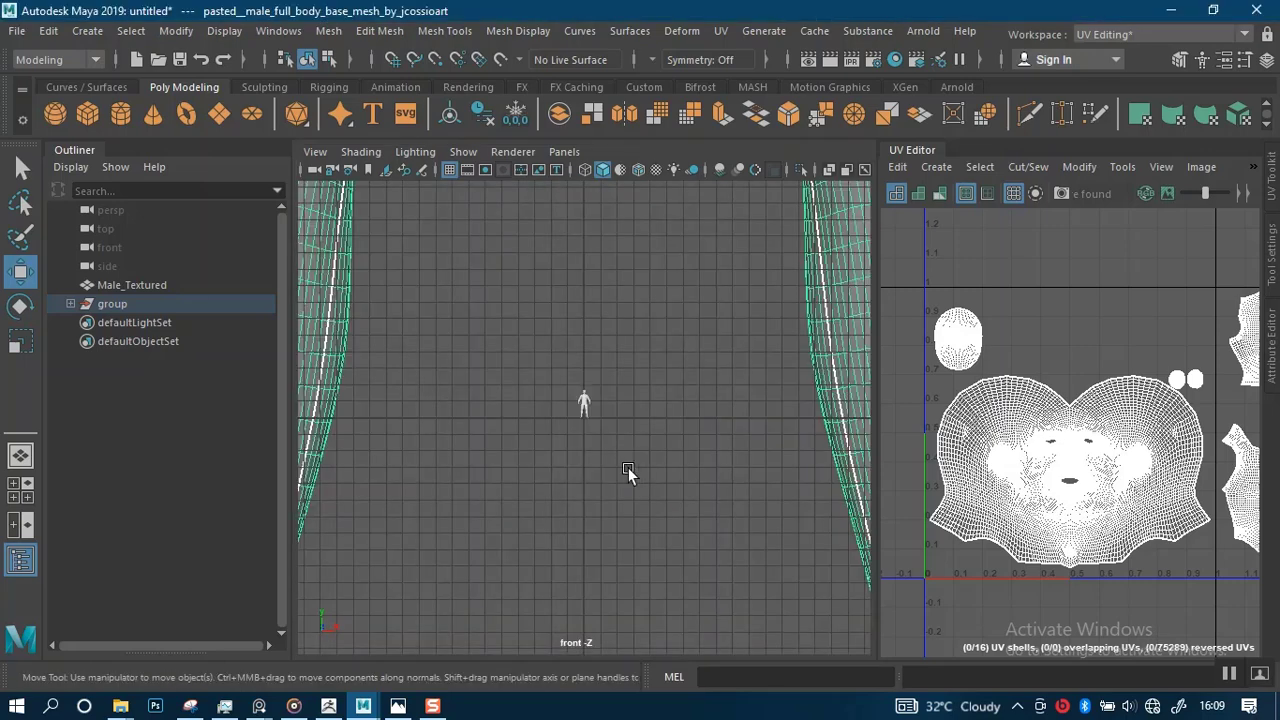
{"action": "mouse_move", "coordinate": [608, 512]}
{"action": "right_mouse_down", "text": "alt"}
{"action": "mouse_move", "coordinate": [534, 272]}
{"action": "mouse_move", "coordinate": [486, 236]}
{"action": "right_mouse_up", "text": "alt"}
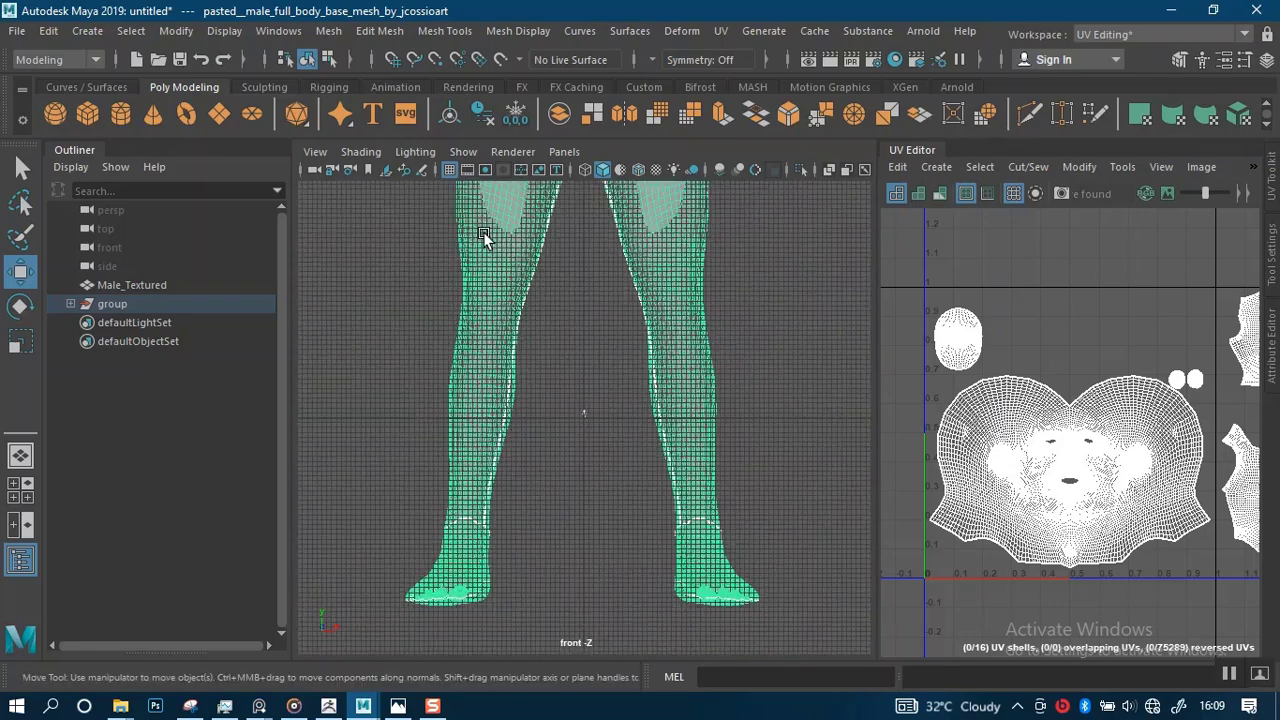
{"action": "right_click_drag", "start_coordinate": [592, 490], "coordinate": [553, 438], "text": "alt"}
{"action": "key", "text": "f"}
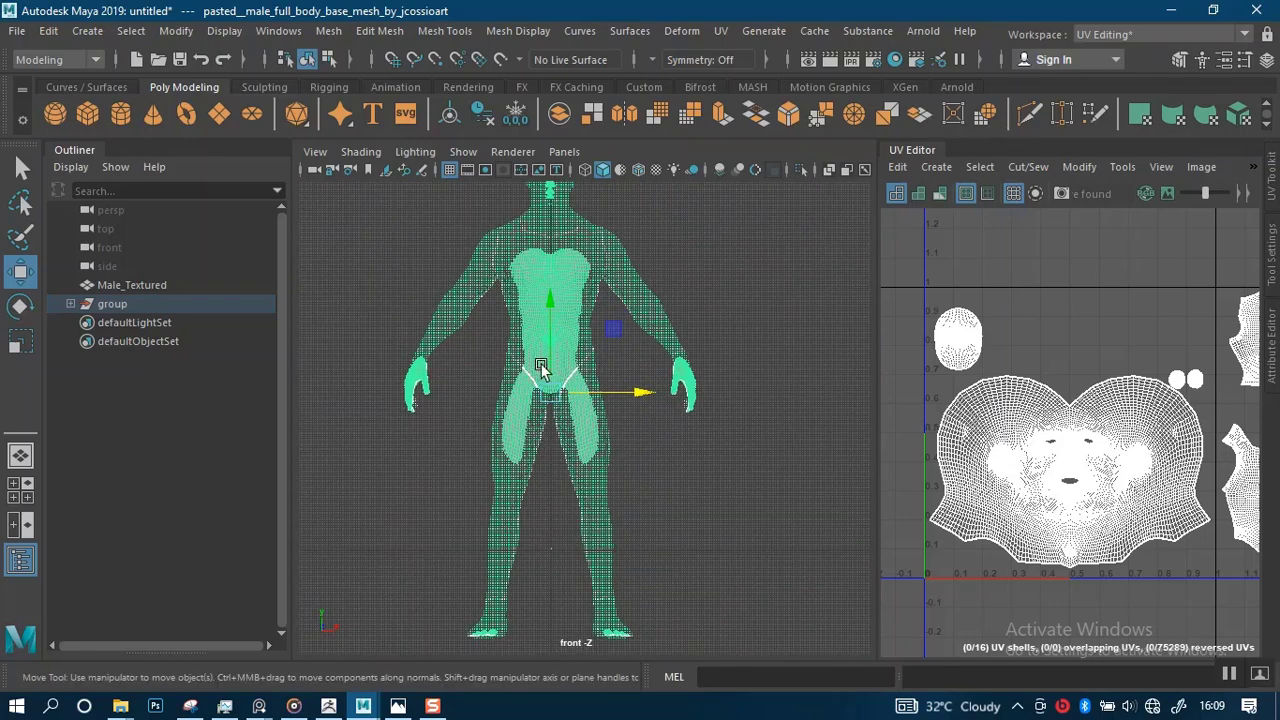
{"action": "left_click_drag", "start_coordinate": [550, 304], "coordinate": [562, 240]}
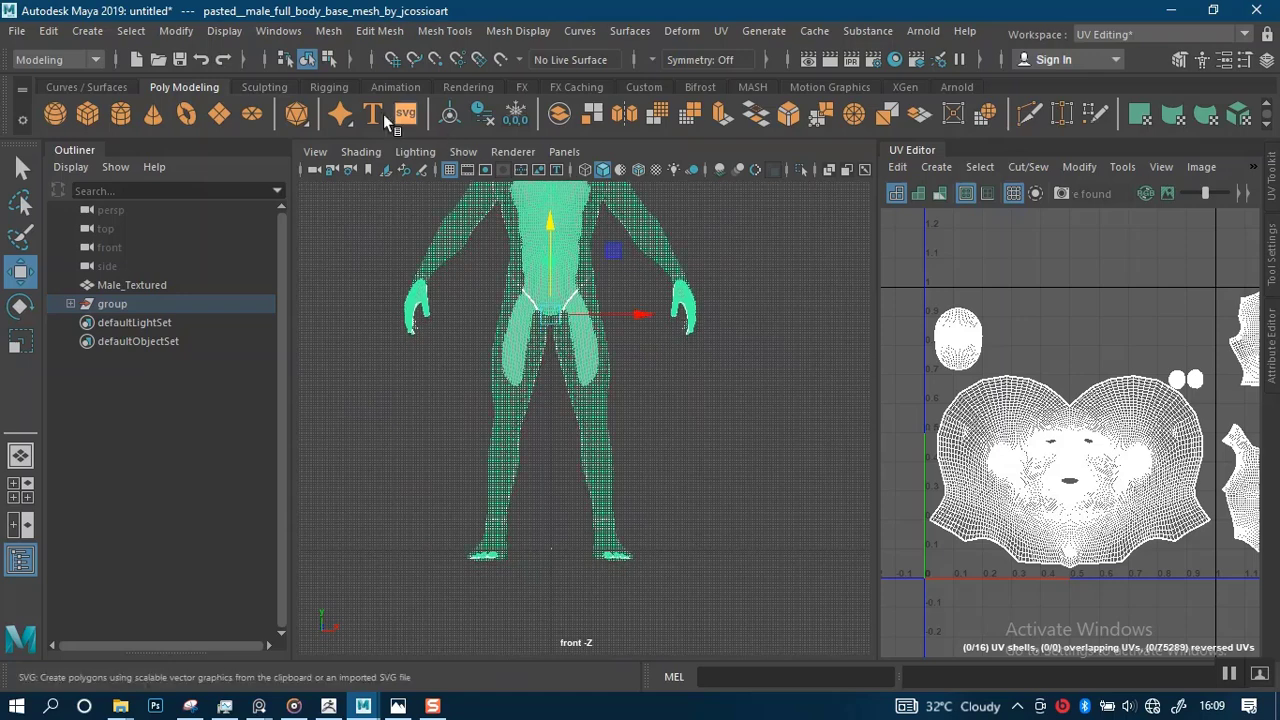
{"action": "left_click", "coordinate": [452, 170]}
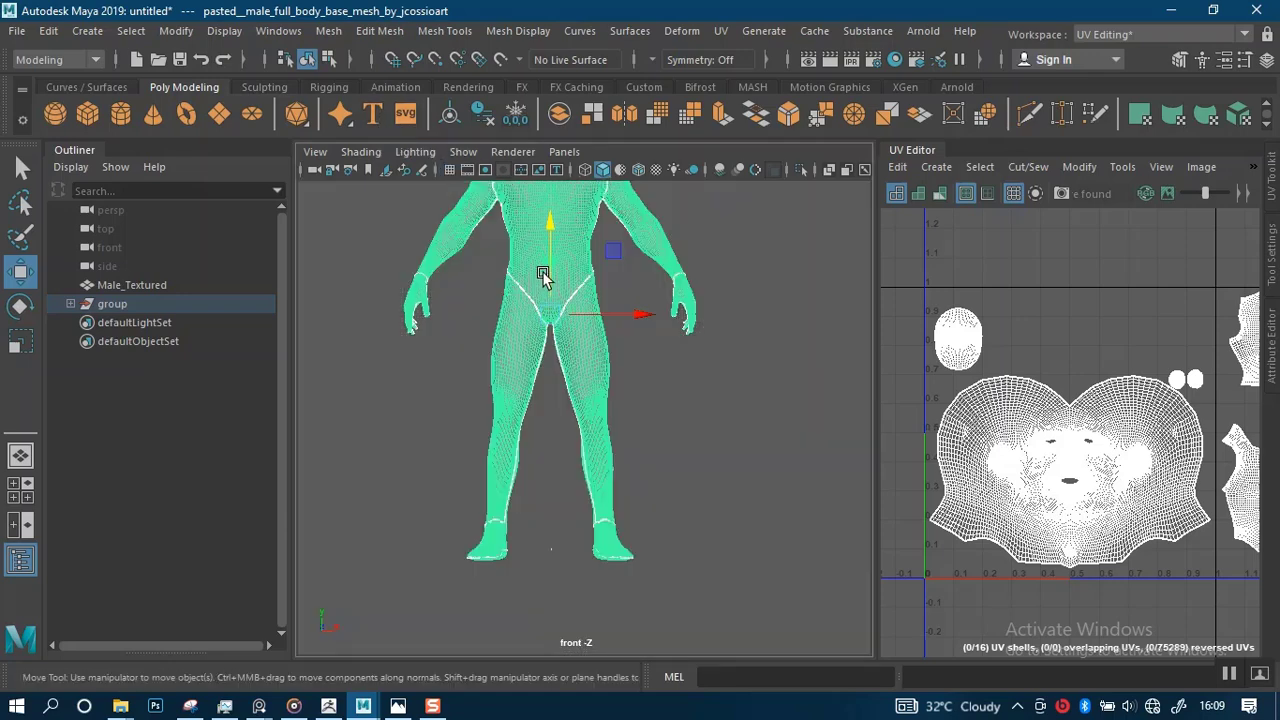
{"action": "left_click", "coordinate": [451, 170]}
{"action": "left_click_drag", "start_coordinate": [545, 283], "coordinate": [543, 271]}
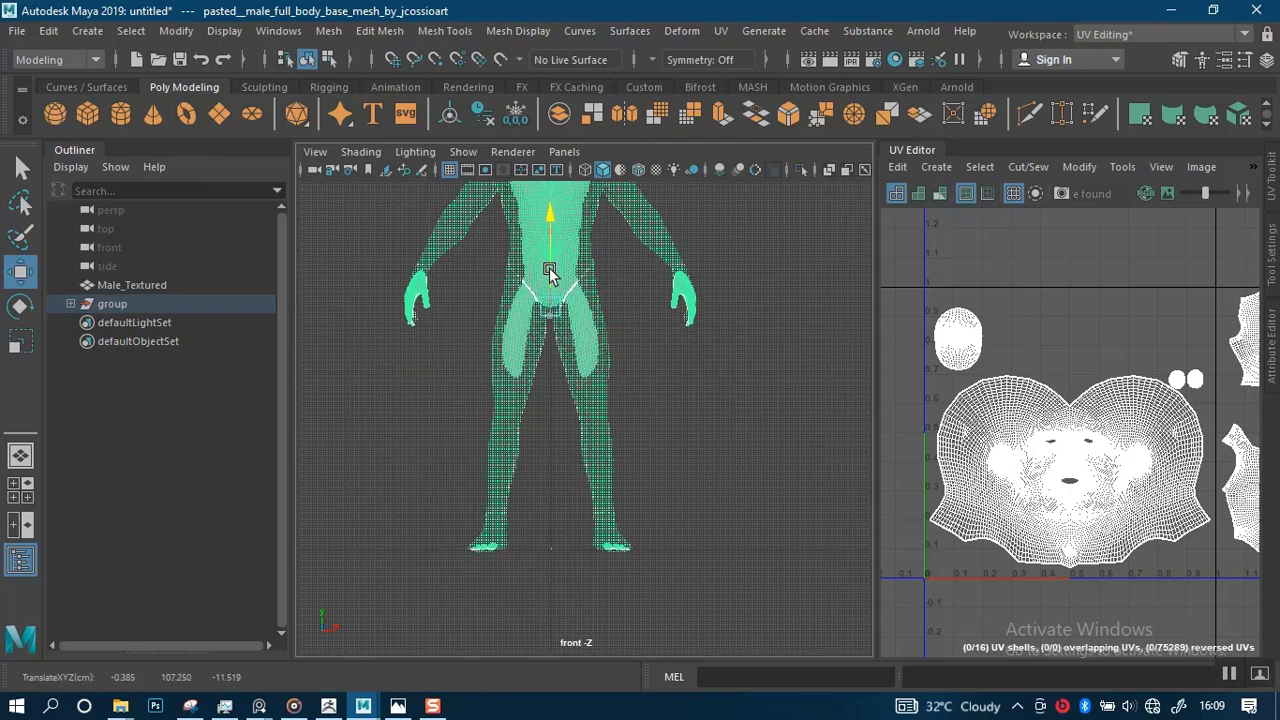
{"action": "mouse_move", "coordinate": [601, 450]}
{"action": "right_mouse_down", "text": "alt"}
{"action": "mouse_move", "coordinate": [590, 399]}
{"action": "mouse_move", "coordinate": [603, 472]}
{"action": "right_mouse_up", "text": "alt"}
{"action": "middle_click_drag", "start_coordinate": [603, 472], "coordinate": [615, 396], "text": "alt"}
{"action": "right_click_drag", "start_coordinate": [615, 396], "coordinate": [700, 300], "text": "alt"}
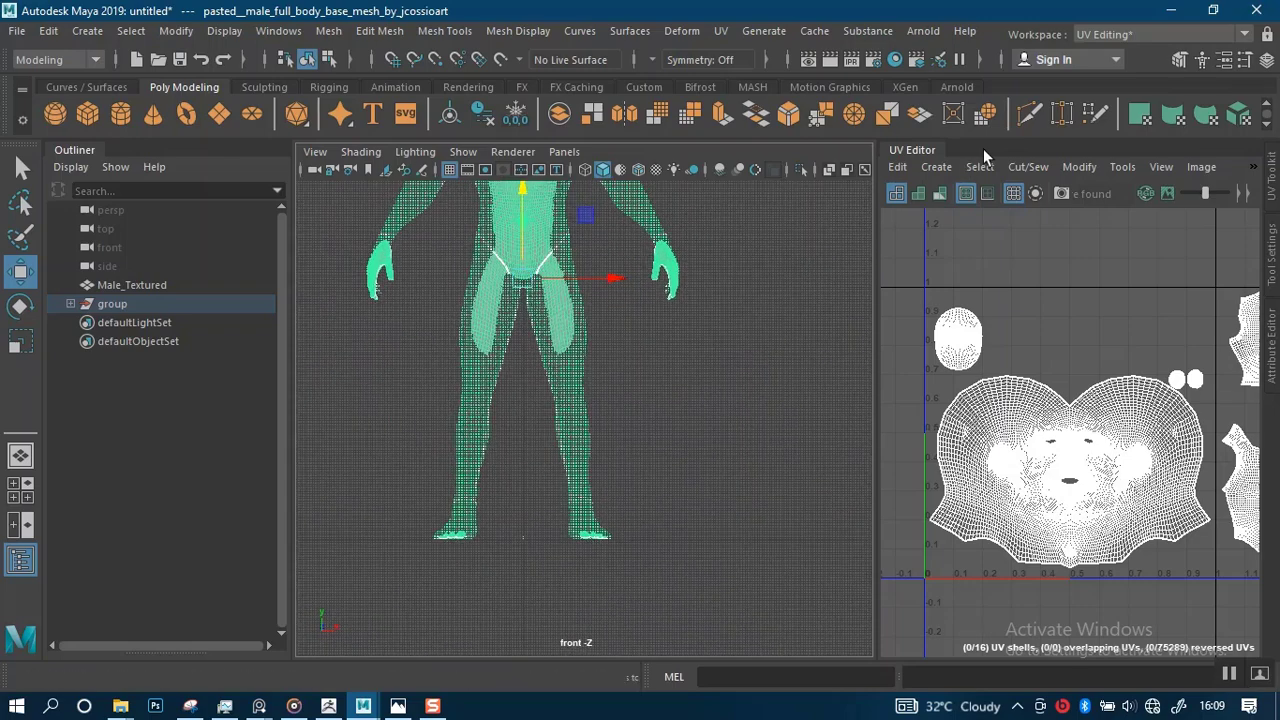
Change the workspace to Modeling - Standard and show the Channel Box / Layer Editor for the pasted mesh.
{"action": "left_click", "coordinate": [1136, 32]}
{"action": "left_click", "coordinate": [1121, 74]}
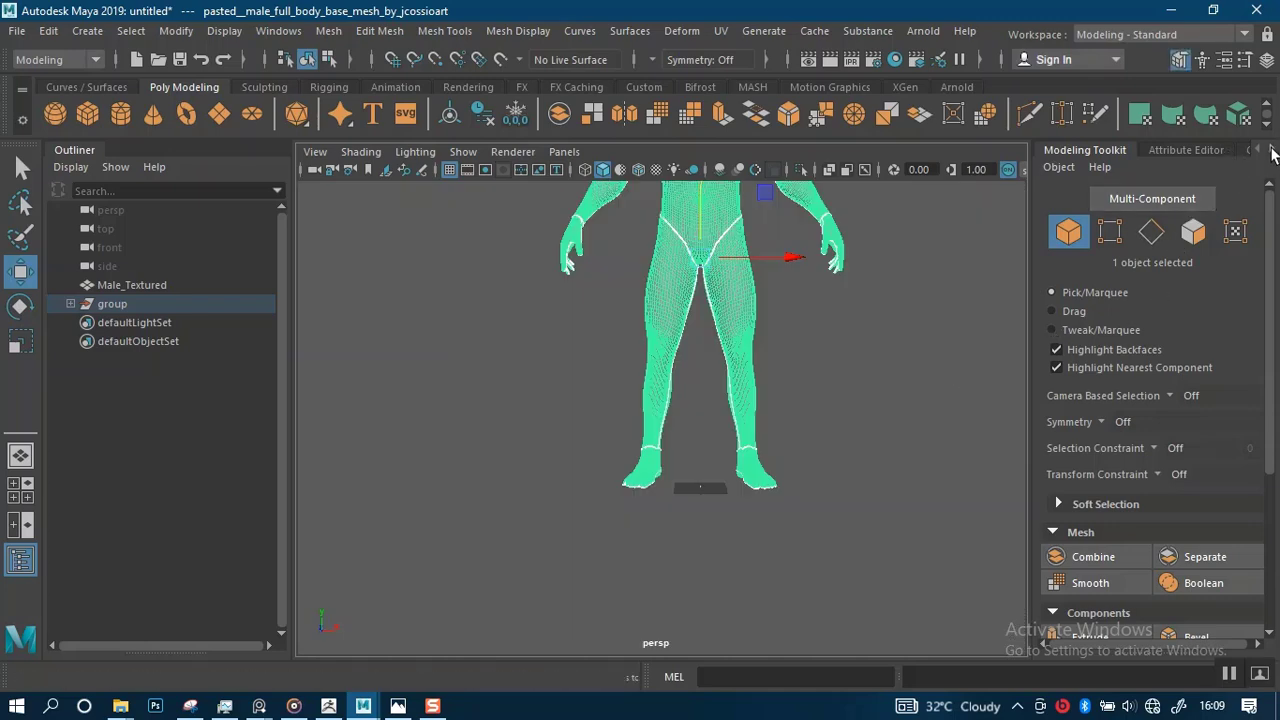
{"action": "left_click", "coordinate": [1272, 150]}
{"action": "left_click", "coordinate": [1201, 149]}
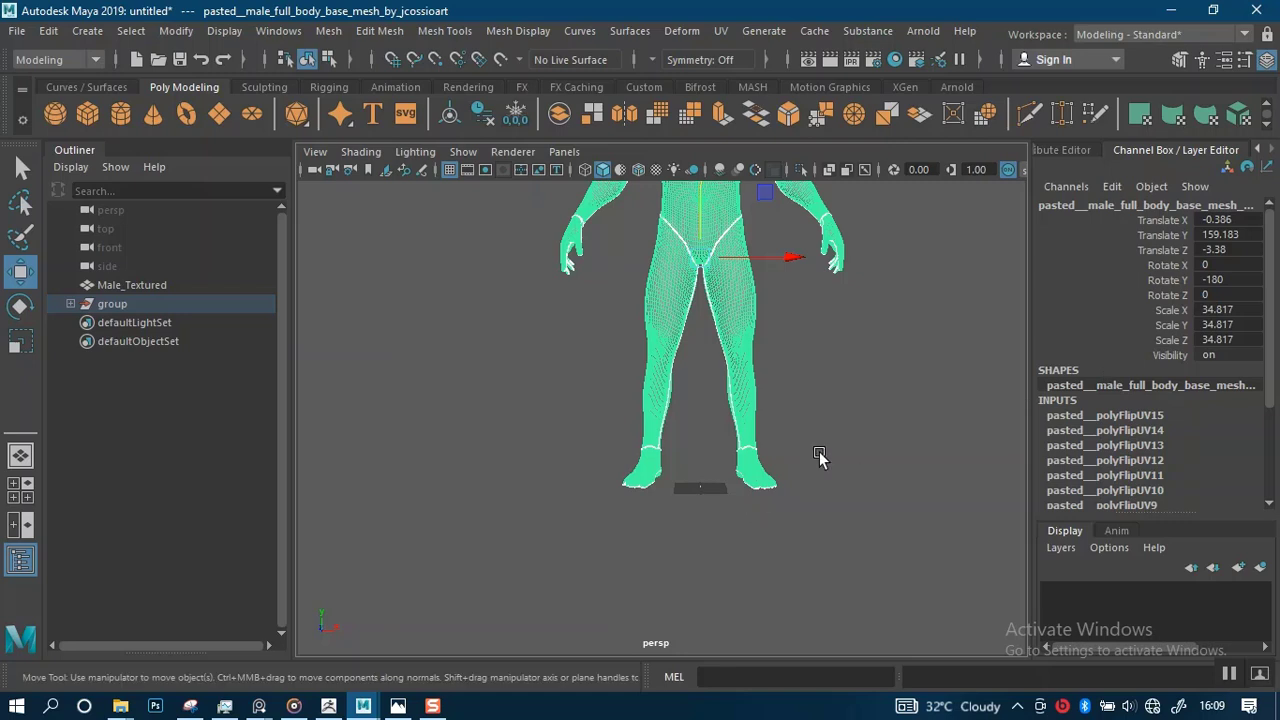
Copy the pasted mesh's scale to Male_Textured, setting its Scale X, Y and Z to 34.817.
{"action": "left_click_drag", "start_coordinate": [1228, 305], "coordinate": [1221, 341]}
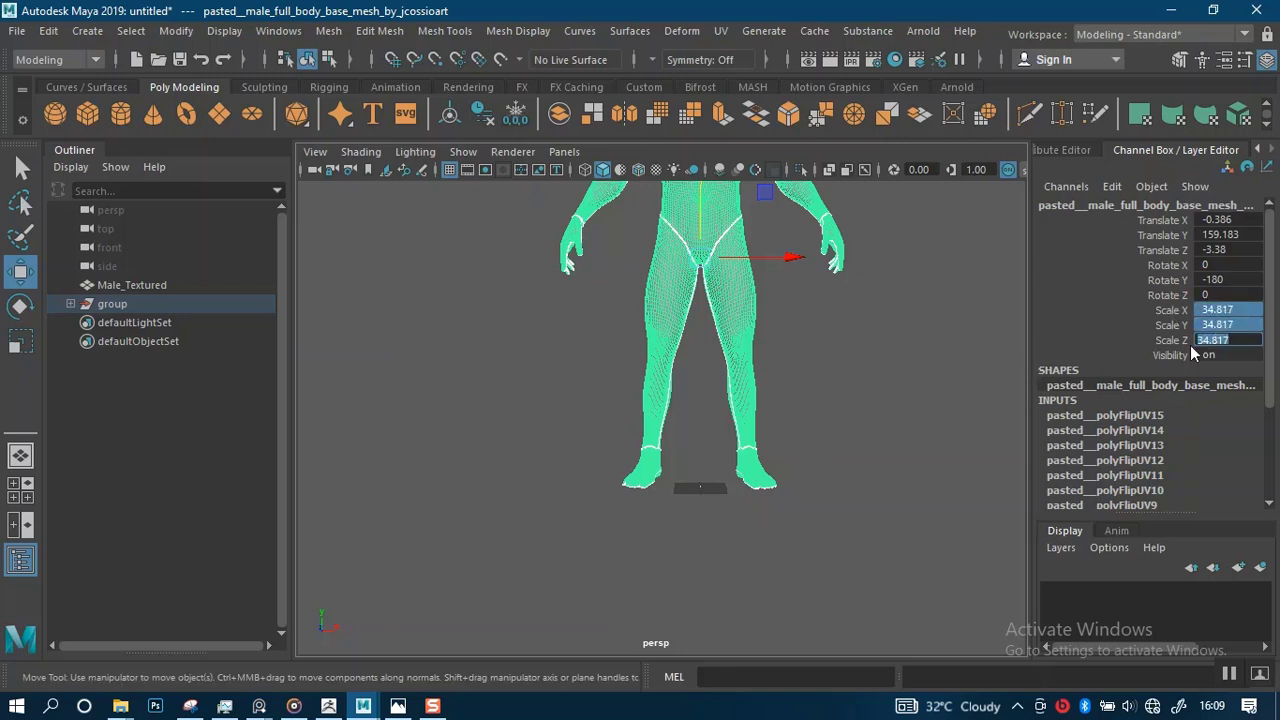
{"action": "middle_click_drag", "start_coordinate": [690, 466], "coordinate": [691, 475]}
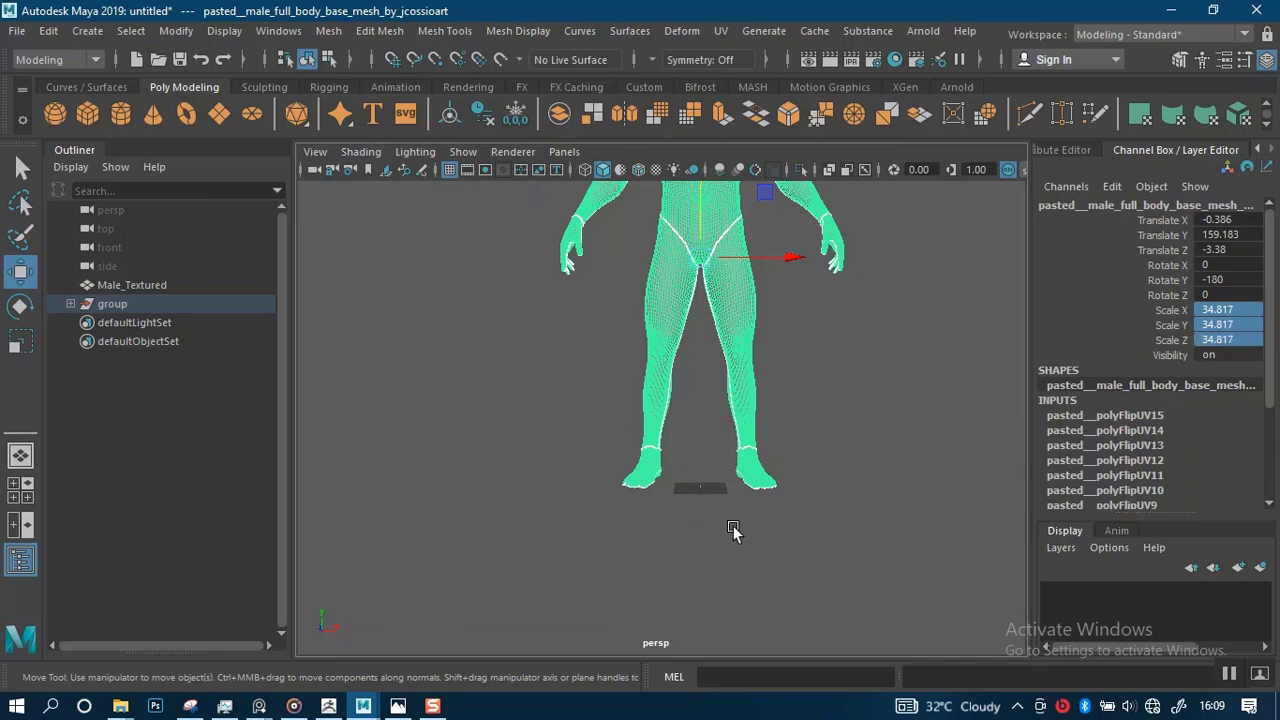
{"action": "double_click", "coordinate": [1224, 341]}
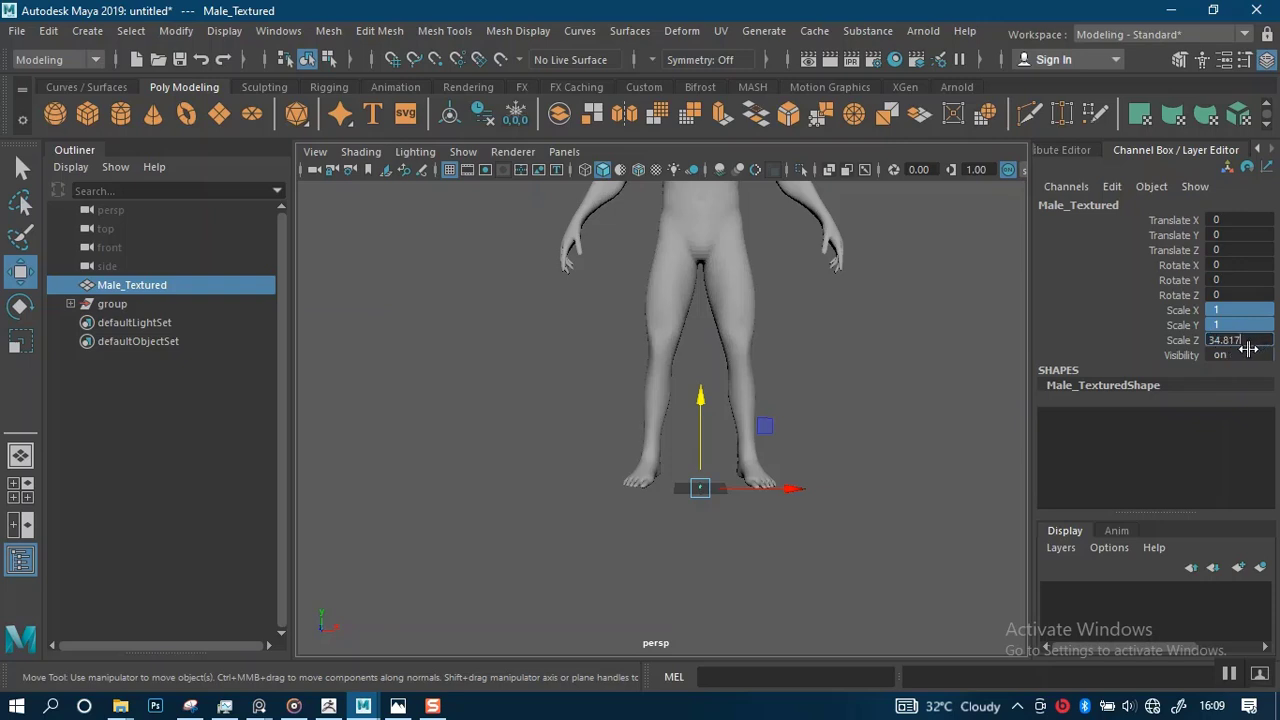
{"action": "key", "text": "Return"}
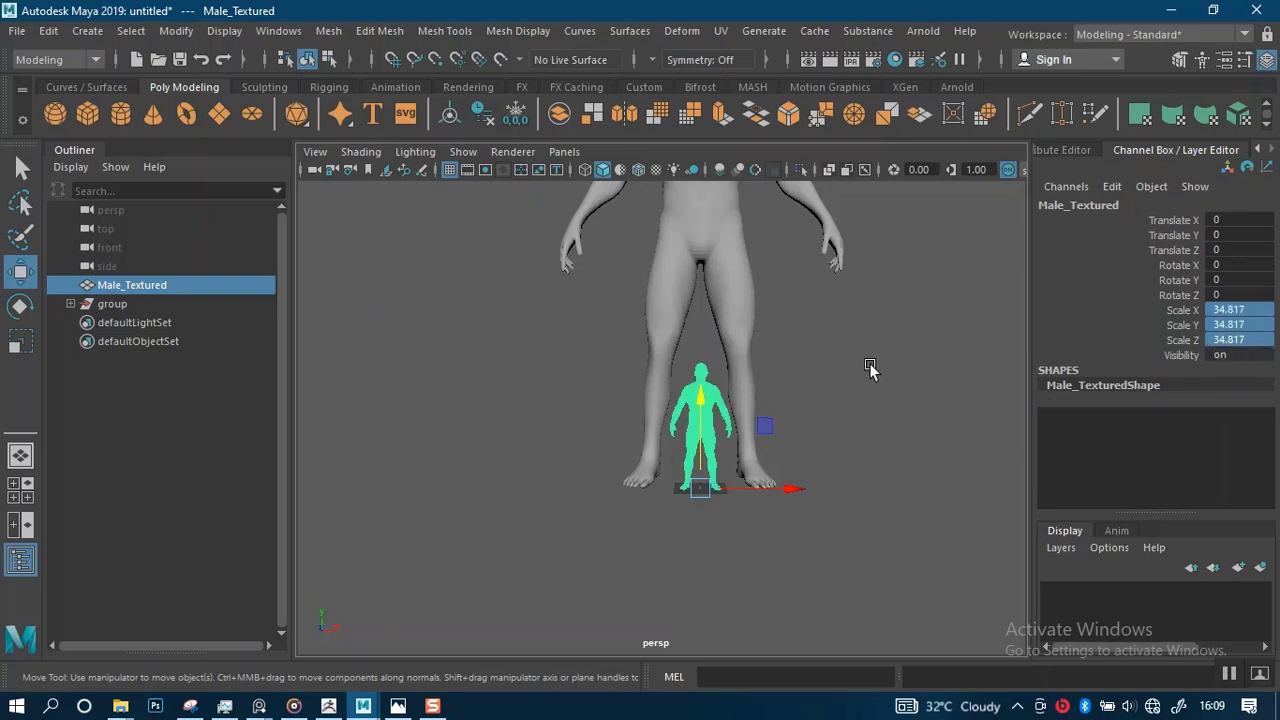
{"action": "left_click", "coordinate": [840, 362]}
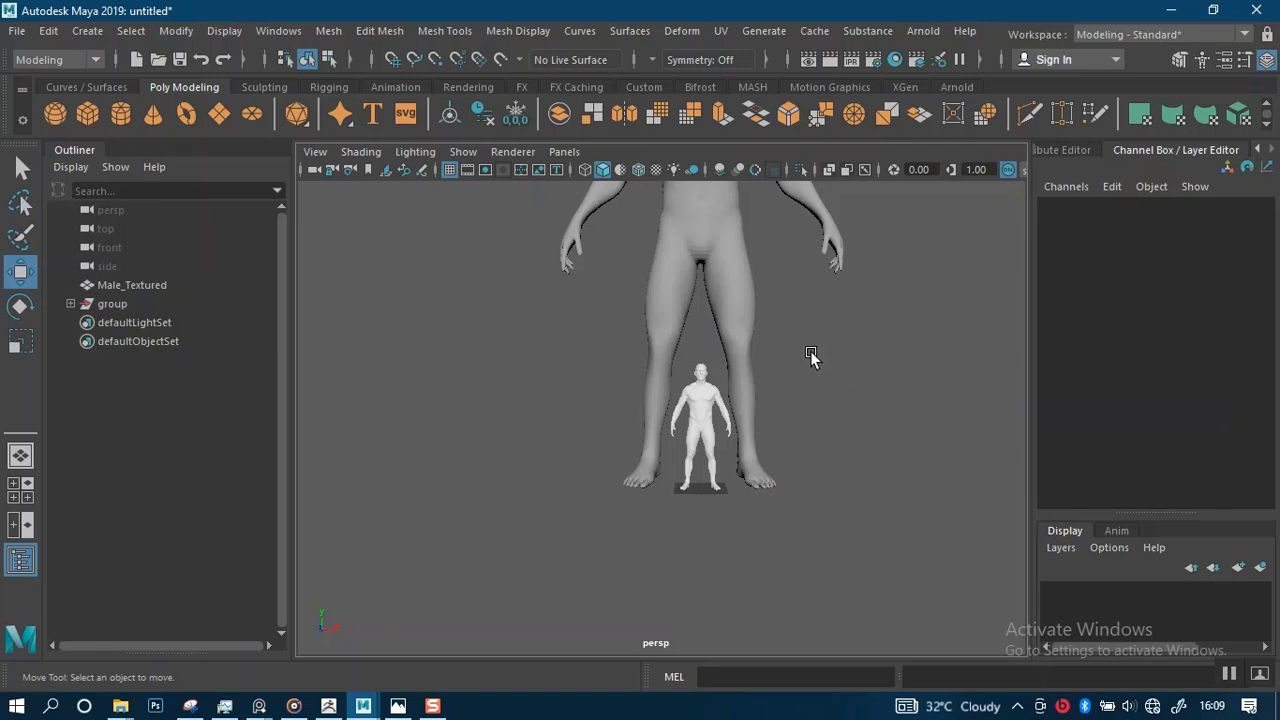
Scale Male_Textured up uniformly to about 82.756 from its base between the feet.
{"action": "left_click", "coordinate": [678, 408]}
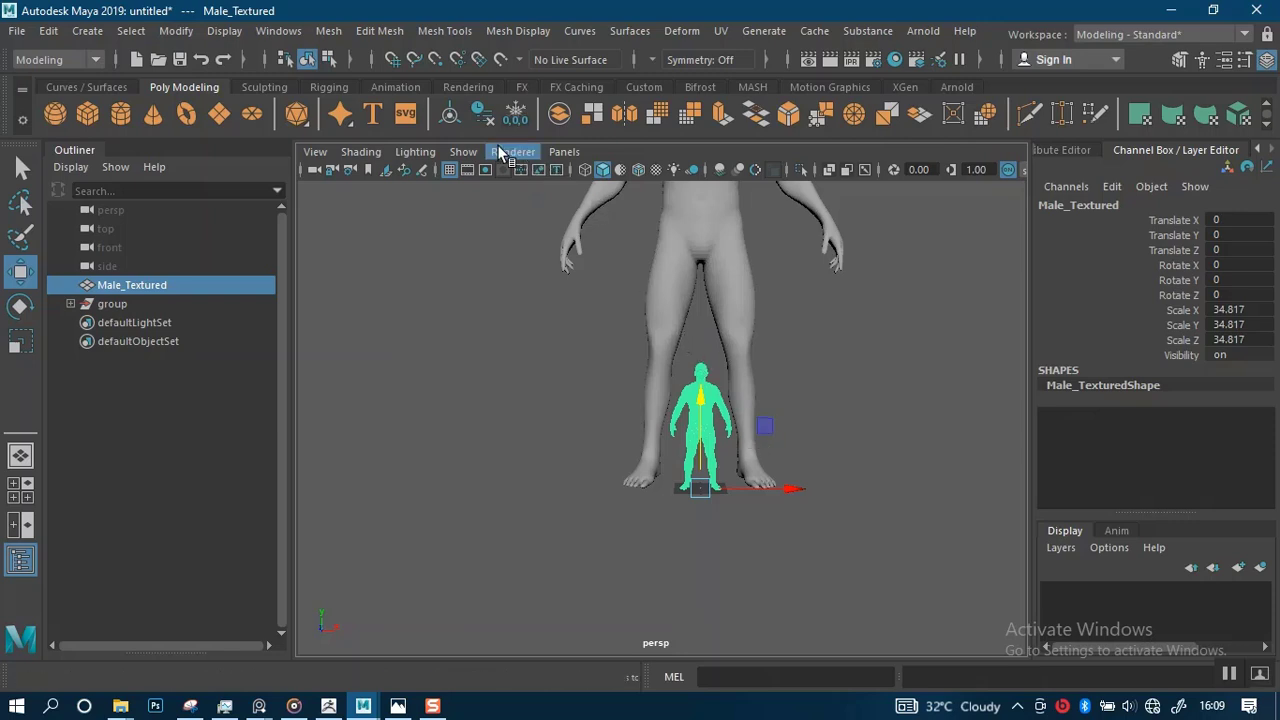
{"action": "key", "text": "r"}
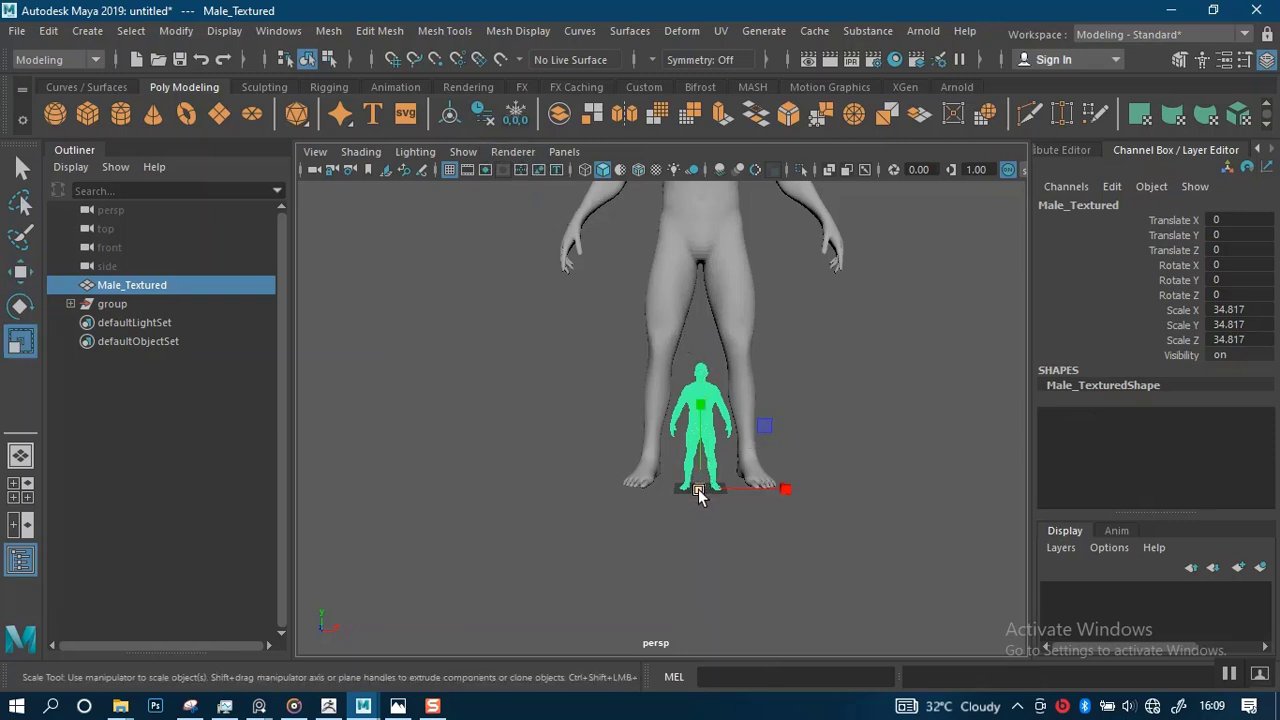
{"action": "left_click_drag", "start_coordinate": [700, 487], "coordinate": [843, 523]}
{"action": "scroll", "coordinate": [820, 490], "scroll_direction": "down", "scroll_amount": 4}
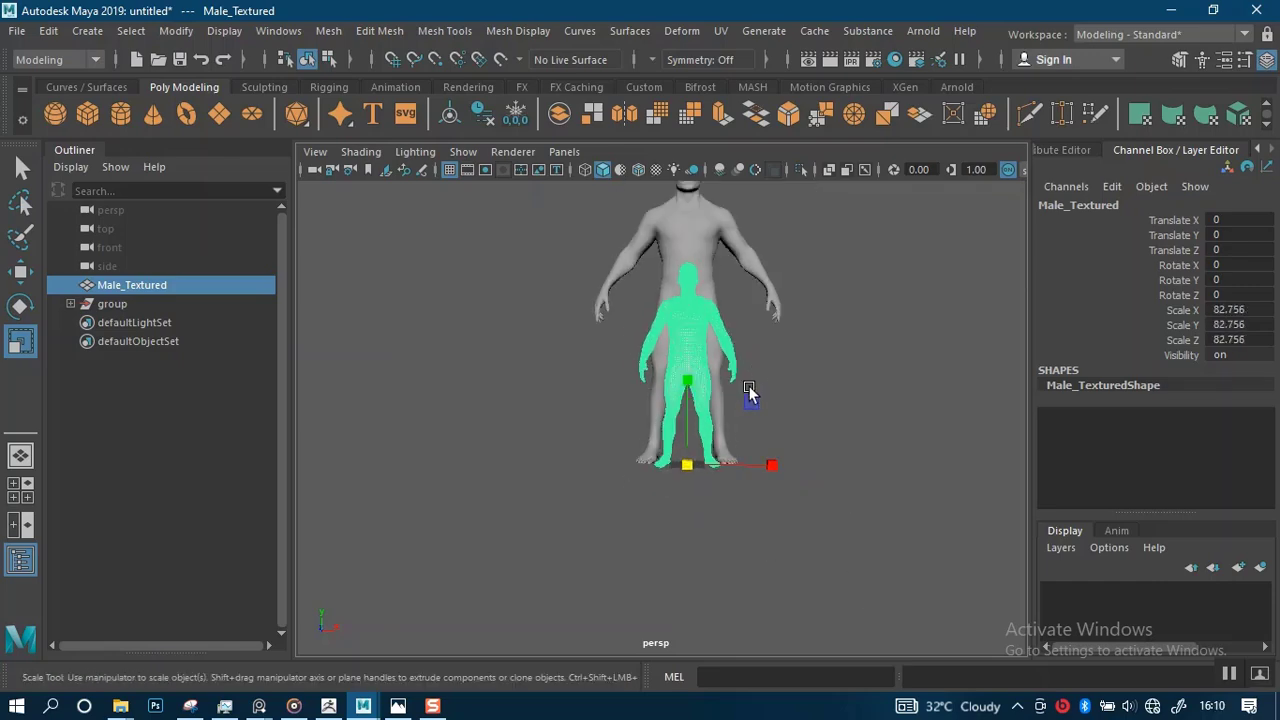
In the front view, enlarge Male_Textured uniformly to about 127.836 so its height matches the pasted mesh.
{"action": "middle_click_drag", "start_coordinate": [751, 394], "coordinate": [691, 486], "text": "alt"}
{"action": "scroll", "coordinate": [662, 530], "scroll_direction": "up", "scroll_amount": 3}
{"action": "left_click_drag", "start_coordinate": [720, 450], "coordinate": [743, 532], "text": "alt"}
{"action": "key", "text": "space"}
{"action": "scroll", "coordinate": [679, 455], "scroll_direction": "down", "scroll_amount": 8}
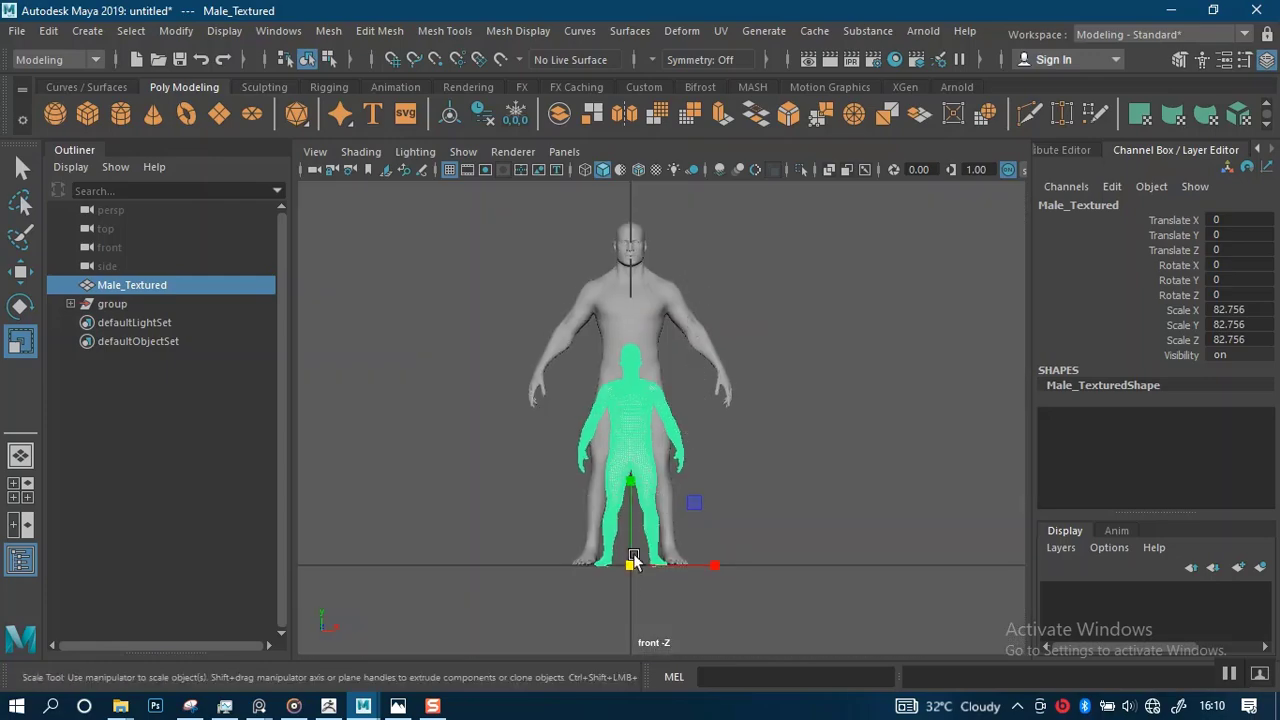
{"action": "left_click_drag", "start_coordinate": [631, 565], "coordinate": [762, 614]}
Examine how Male_Textured lines up with the pasted mesh at the head and shoulders, and in perspective.
{"action": "mouse_move", "coordinate": [803, 449]}
{"action": "left_mouse_down", "text": "alt"}
{"action": "mouse_move", "coordinate": [877, 443]}
{"action": "mouse_move", "coordinate": [820, 440]}
{"action": "left_mouse_up", "text": "alt"}
{"action": "scroll", "coordinate": [813, 412], "scroll_direction": "up", "scroll_amount": 3}
{"action": "middle_click_drag", "start_coordinate": [785, 380], "coordinate": [803, 493], "text": "alt"}
{"action": "scroll", "coordinate": [803, 493], "scroll_direction": "up", "scroll_amount": 8}
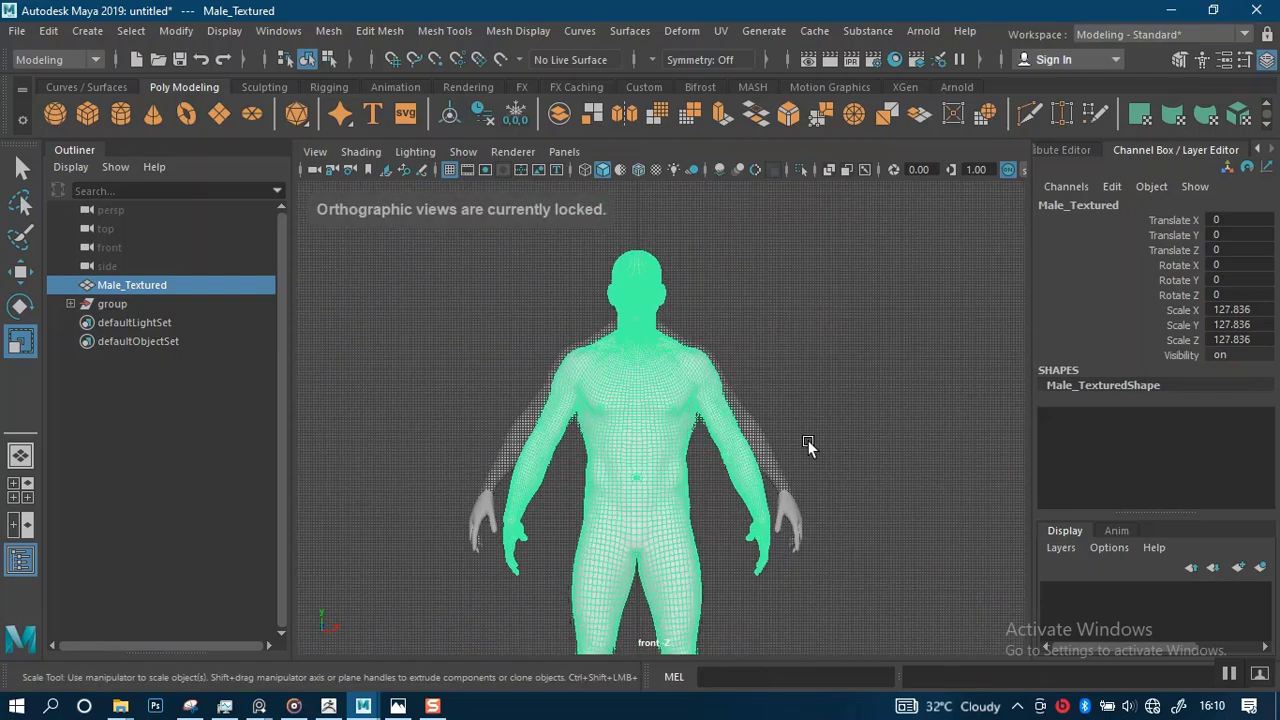
{"action": "scroll", "coordinate": [833, 528], "scroll_direction": "up", "scroll_amount": 1}
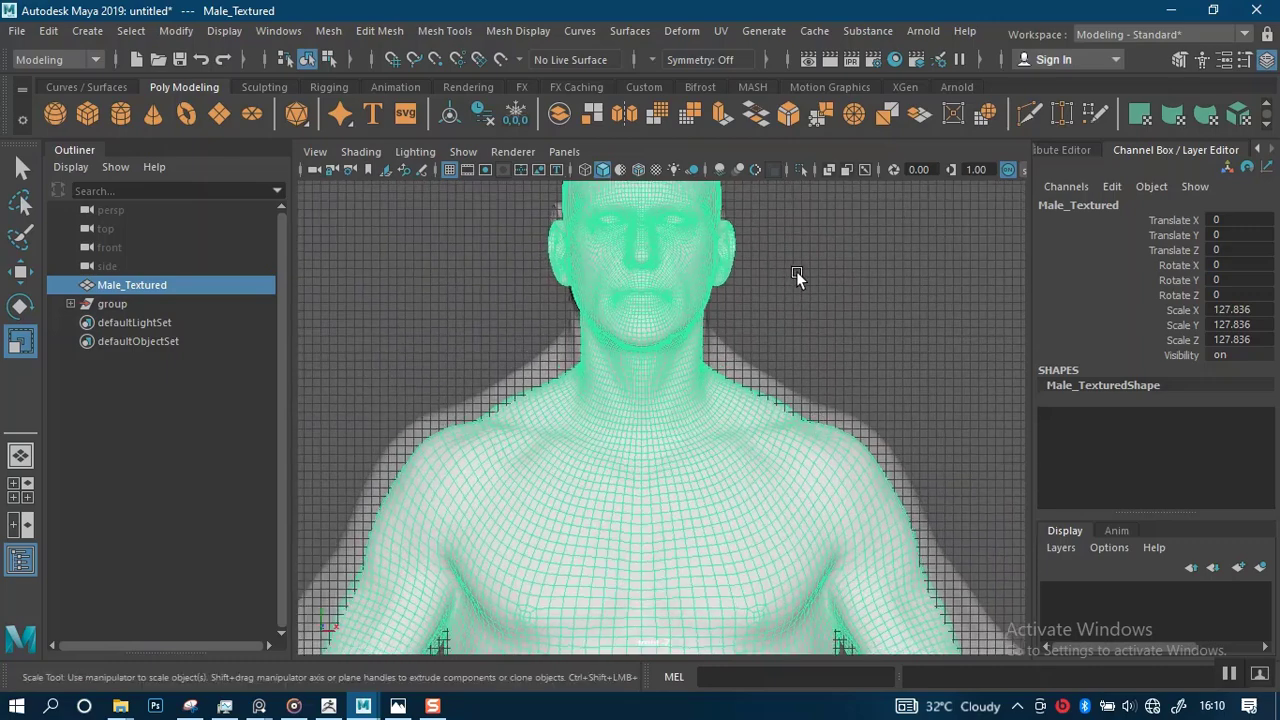
{"action": "middle_click_drag", "start_coordinate": [796, 271], "coordinate": [783, 331], "text": "alt"}
{"action": "key", "text": "space"}
{"action": "key", "text": "space"}
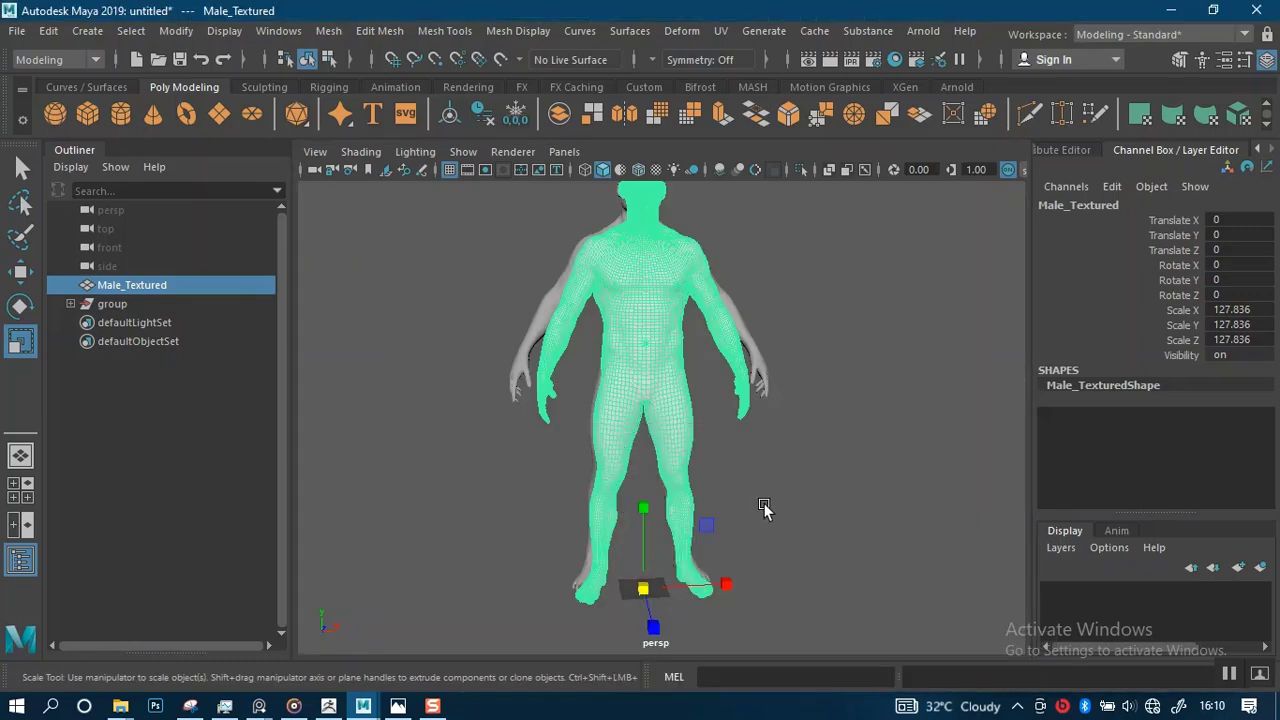
{"action": "scroll", "coordinate": [787, 466], "scroll_direction": "down", "scroll_amount": 2}
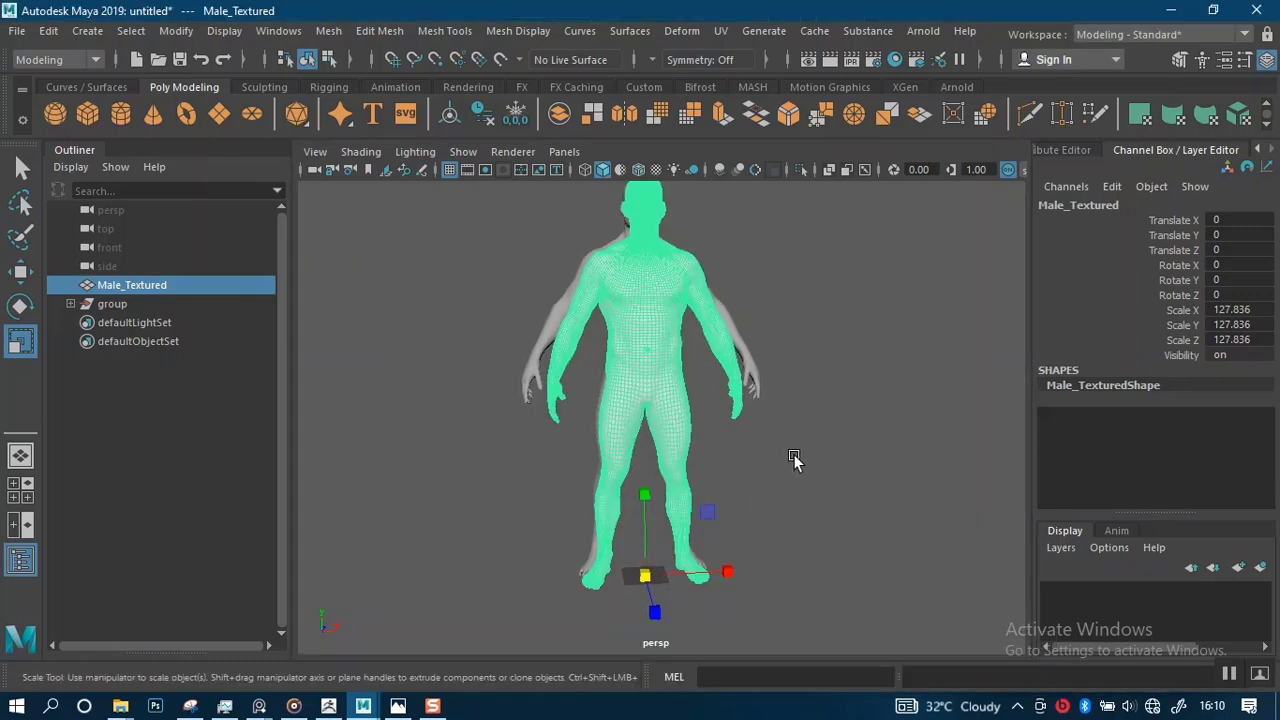
Compare the height and foot level of both male meshes in the side view, then in perspective.
{"action": "key", "text": "space"}
{"action": "key", "text": "space"}
{"action": "key", "text": "space"}
{"action": "key", "text": "space"}
{"action": "key", "text": "space"}
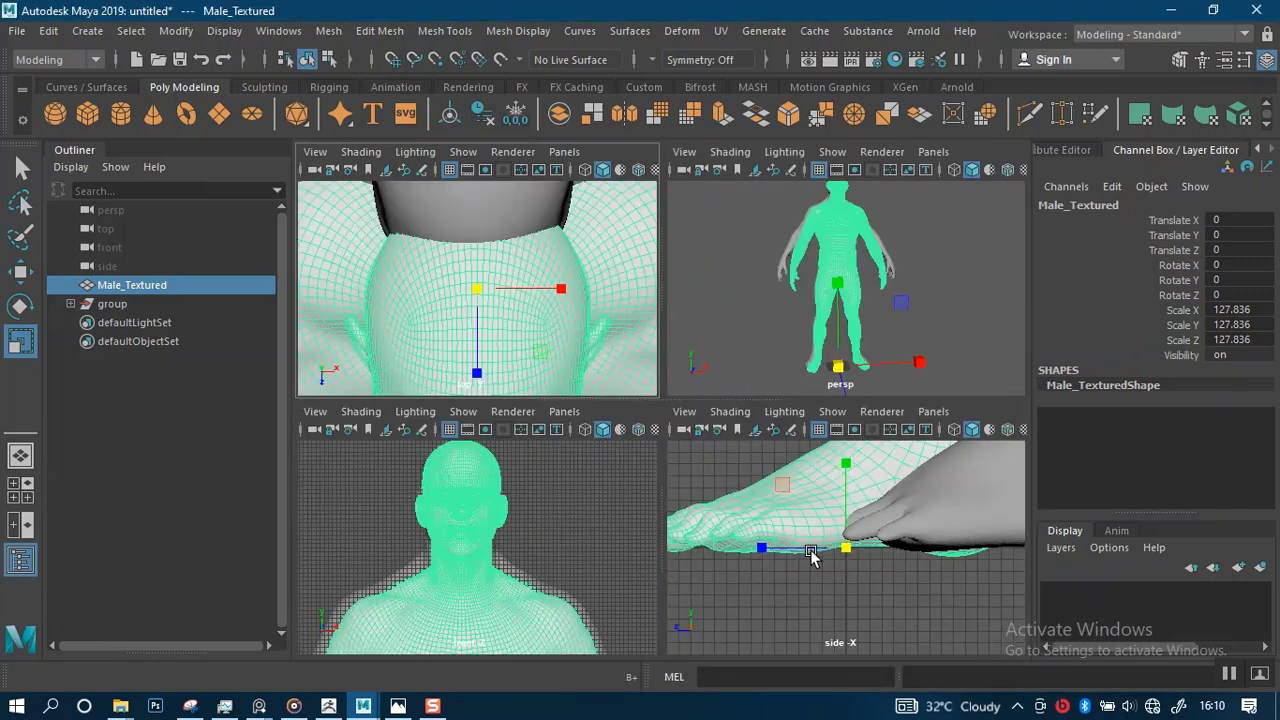
{"action": "key", "text": "space"}
{"action": "scroll", "coordinate": [820, 529], "scroll_direction": "down", "scroll_amount": 4}
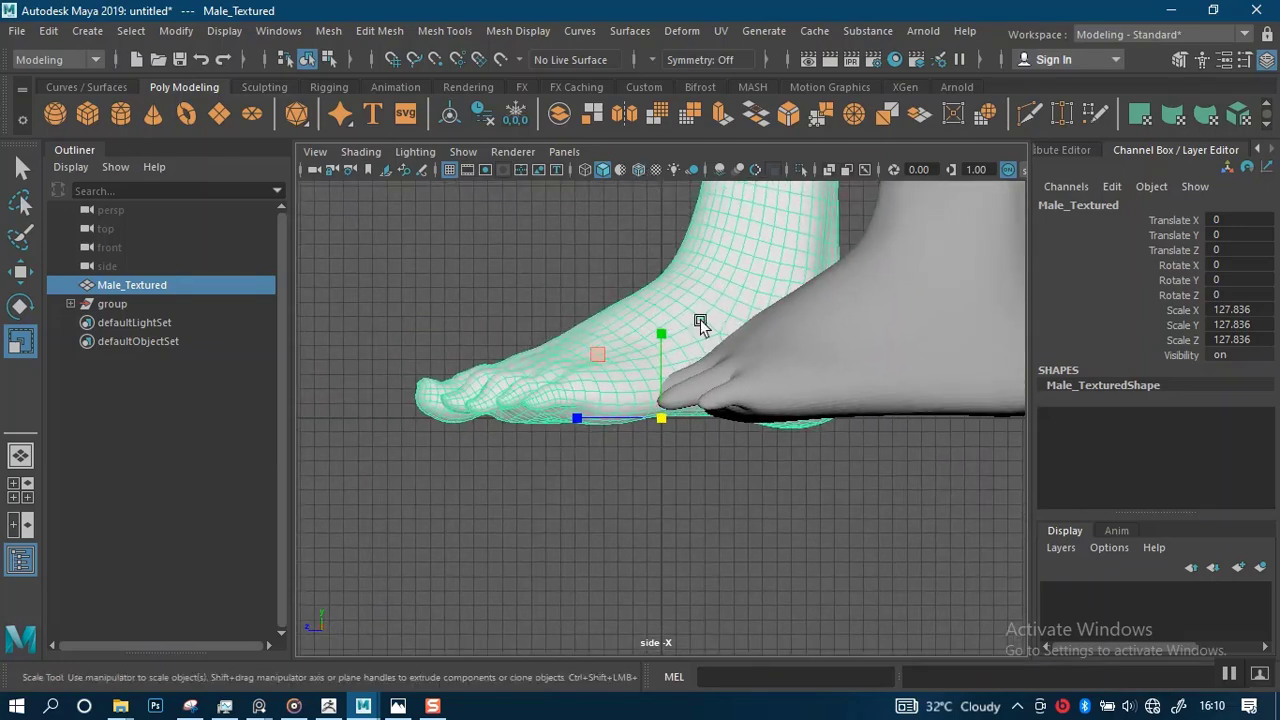
{"action": "key", "text": "f"}
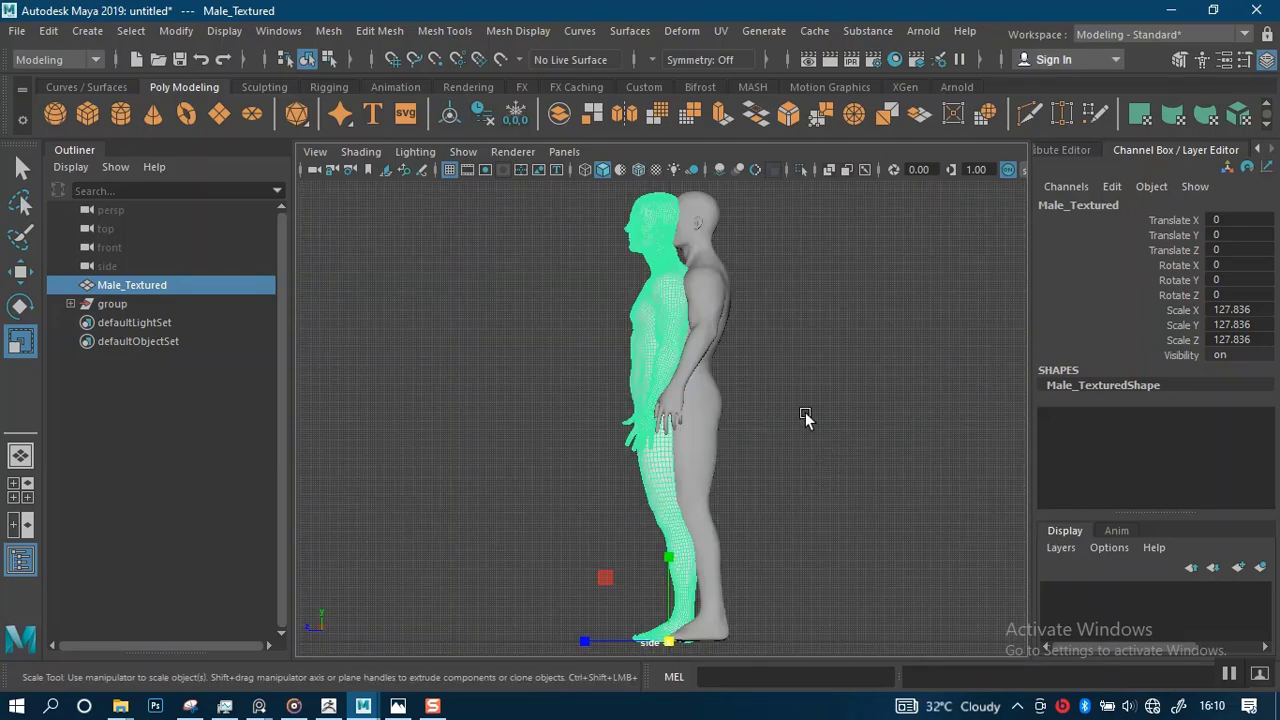
{"action": "scroll", "coordinate": [795, 400], "scroll_direction": "down", "scroll_amount": 2}
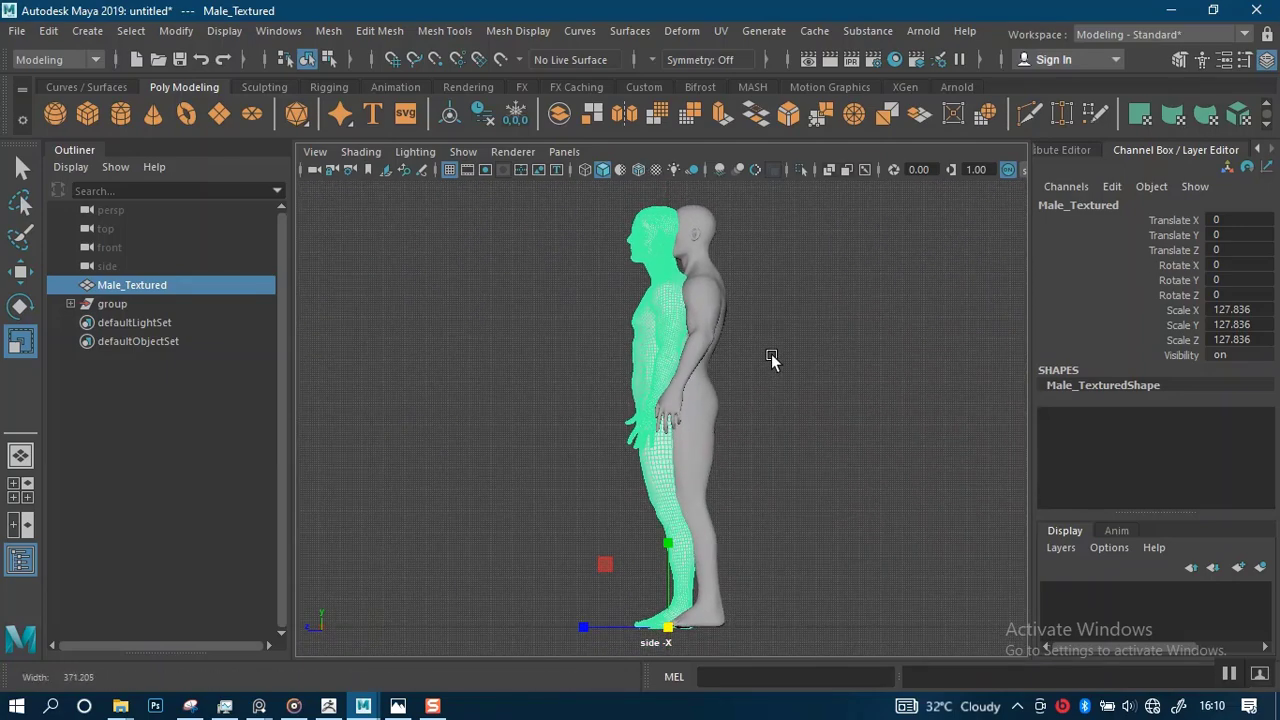
{"action": "scroll", "coordinate": [770, 365], "scroll_direction": "up", "scroll_amount": 2}
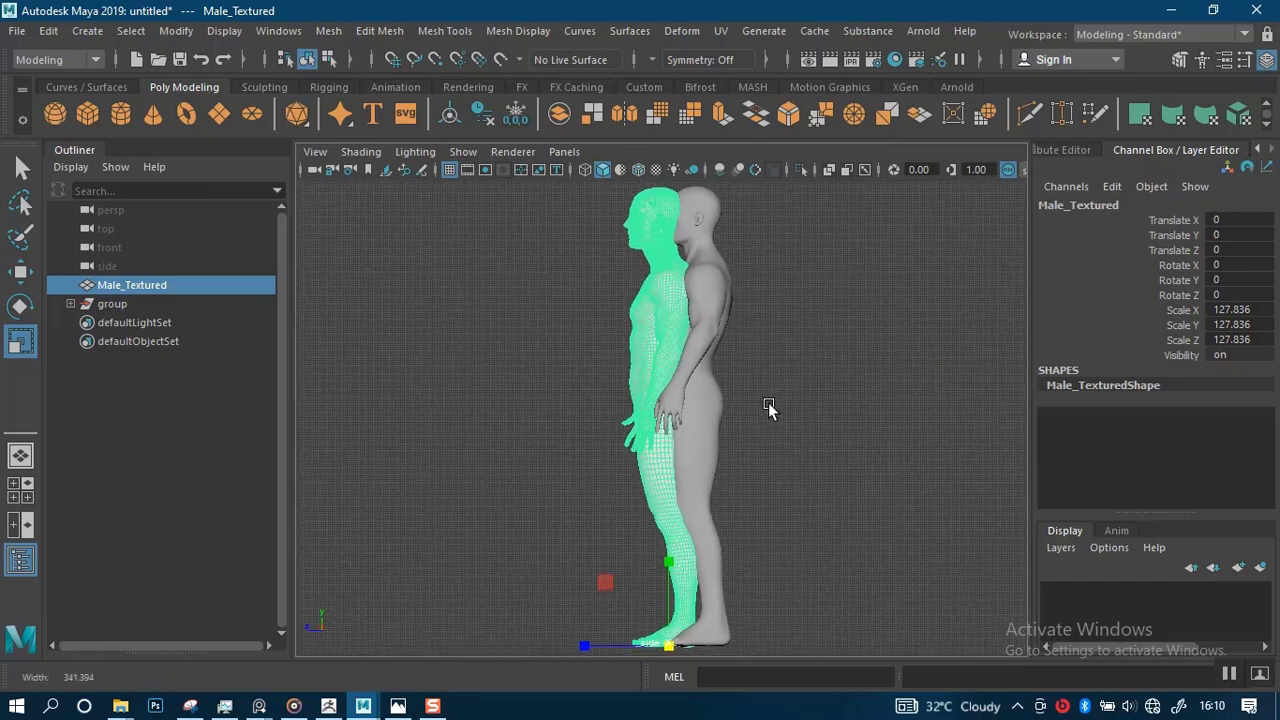
{"action": "scroll", "coordinate": [770, 410], "scroll_direction": "down", "scroll_amount": 2}
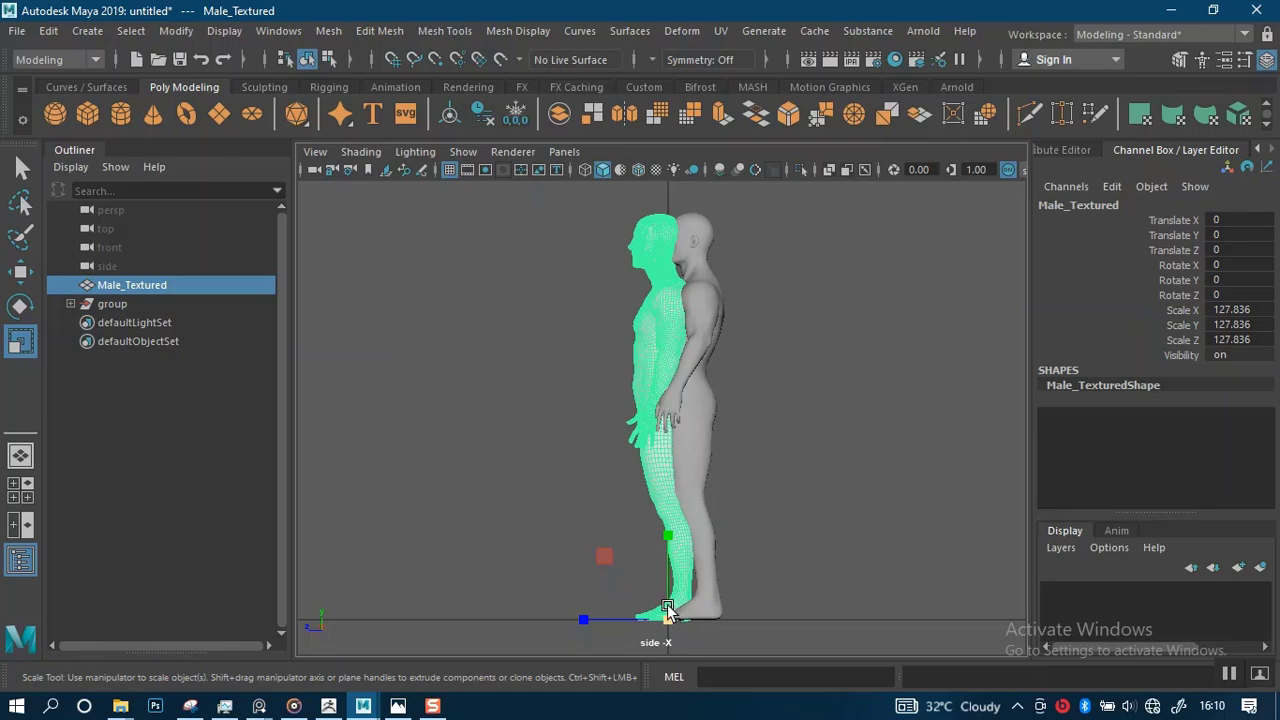
{"action": "scroll", "coordinate": [760, 460], "scroll_direction": "up", "scroll_amount": 2}
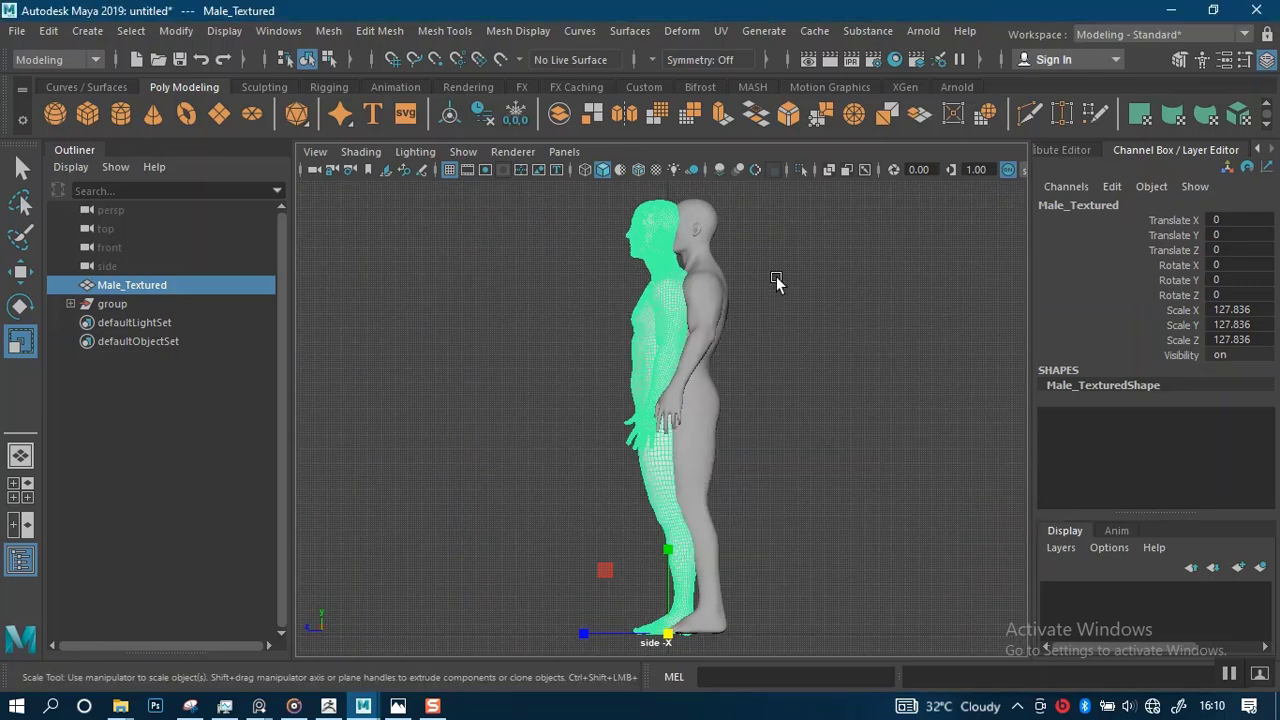
{"action": "key", "text": "space"}
{"action": "key", "text": "space"}
{"action": "scroll", "coordinate": [762, 368], "scroll_direction": "up", "scroll_amount": 2}
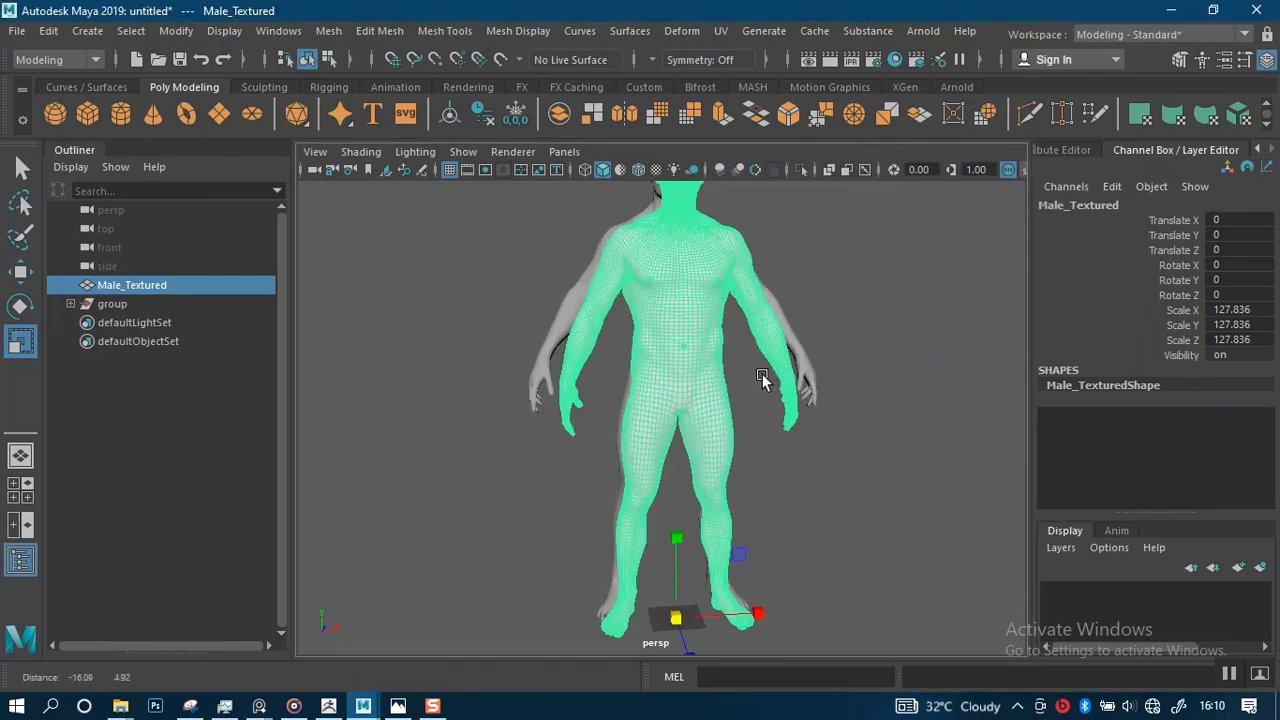
{"action": "scroll", "coordinate": [762, 374], "scroll_direction": "up", "scroll_amount": 4}
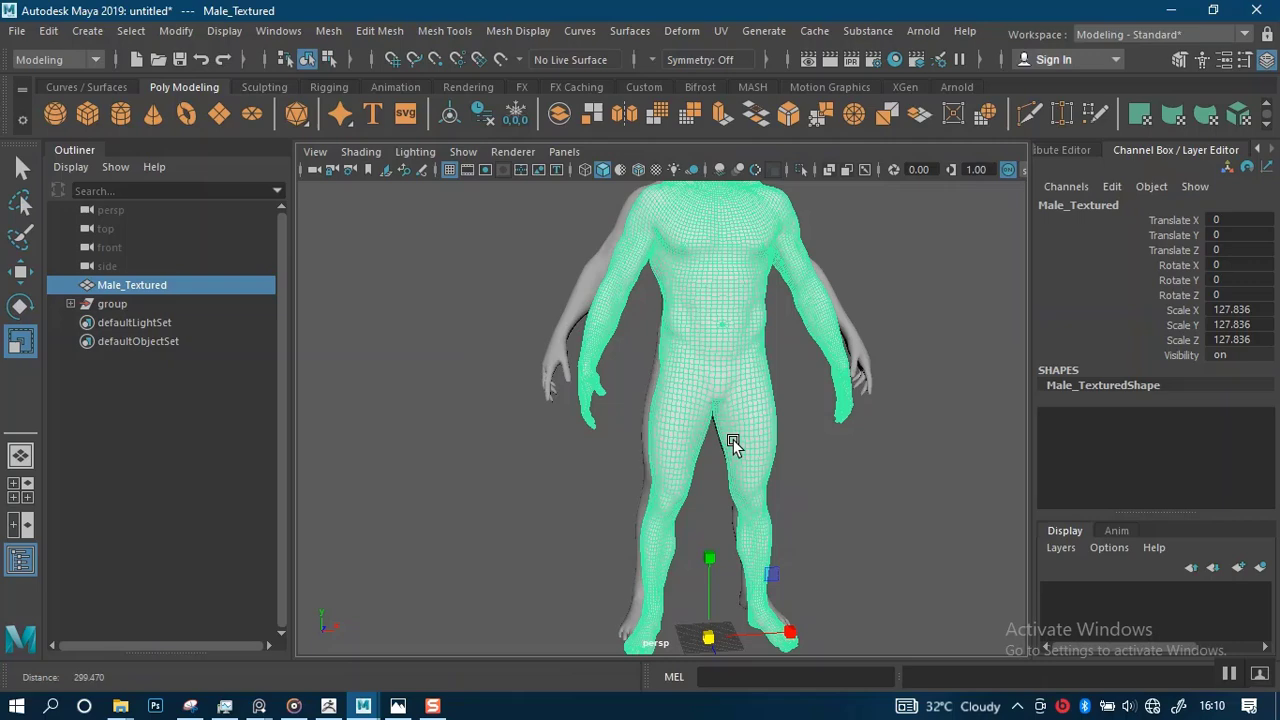
Hide the group that contains the pasted male full body mesh.
{"action": "left_click", "coordinate": [559, 338]}
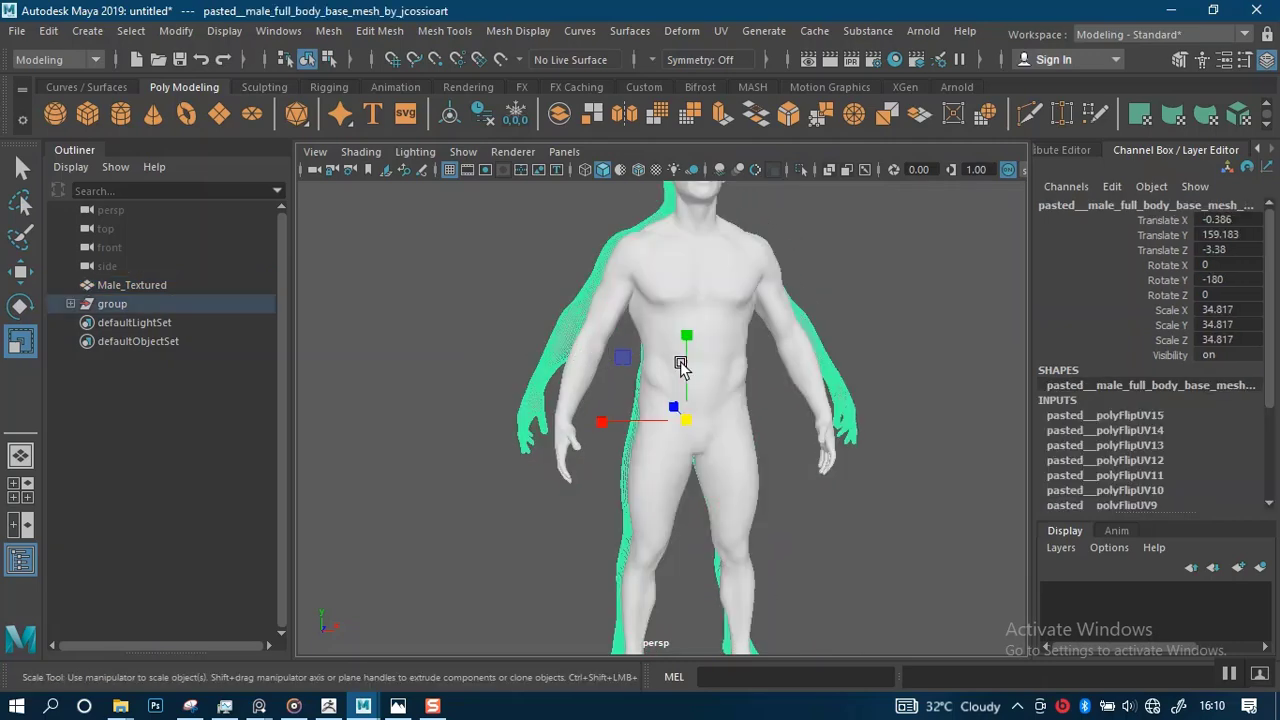
{"action": "left_click", "coordinate": [119, 304]}
{"action": "key", "text": "ctrl+h"}
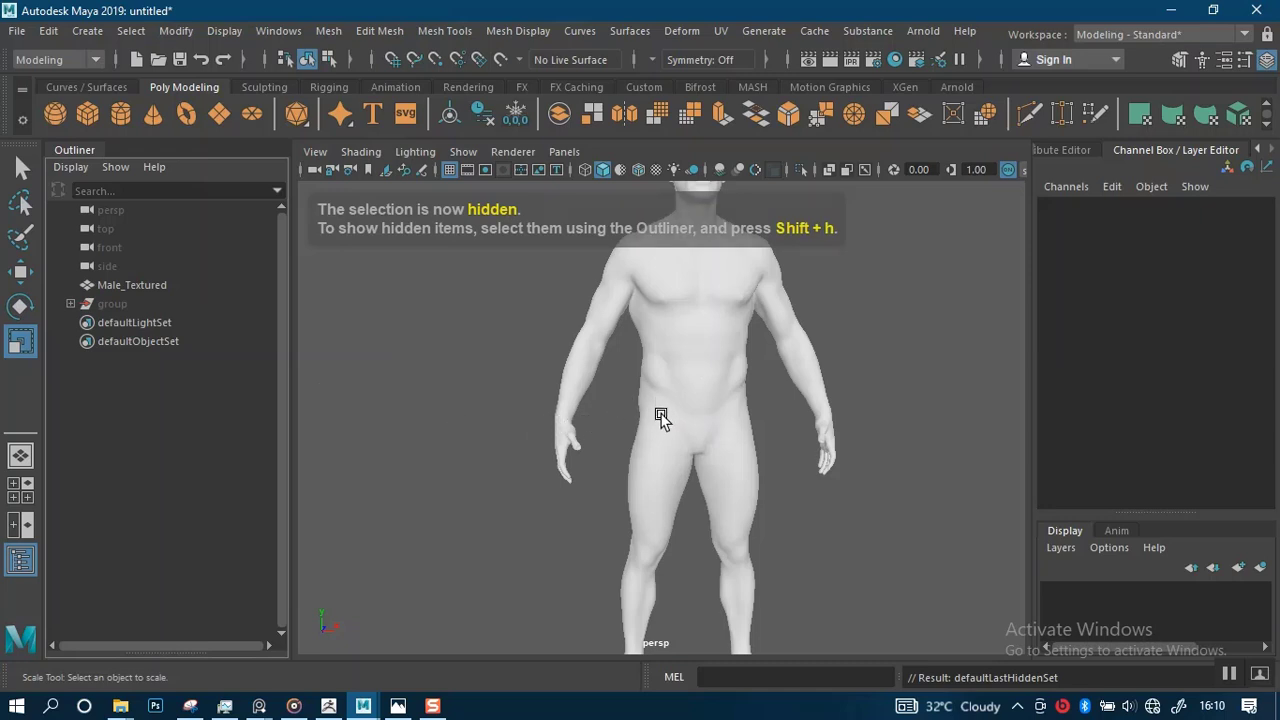
Assign a new Blinn material to Male_Textured and deselect the mesh.
{"action": "right_click_drag", "start_coordinate": [658, 420], "coordinate": [632, 350], "text": "alt"}
{"action": "left_click_drag", "start_coordinate": [632, 345], "coordinate": [757, 355], "text": "alt"}
{"action": "right_click_drag", "start_coordinate": [757, 355], "coordinate": [755, 554], "text": "alt"}
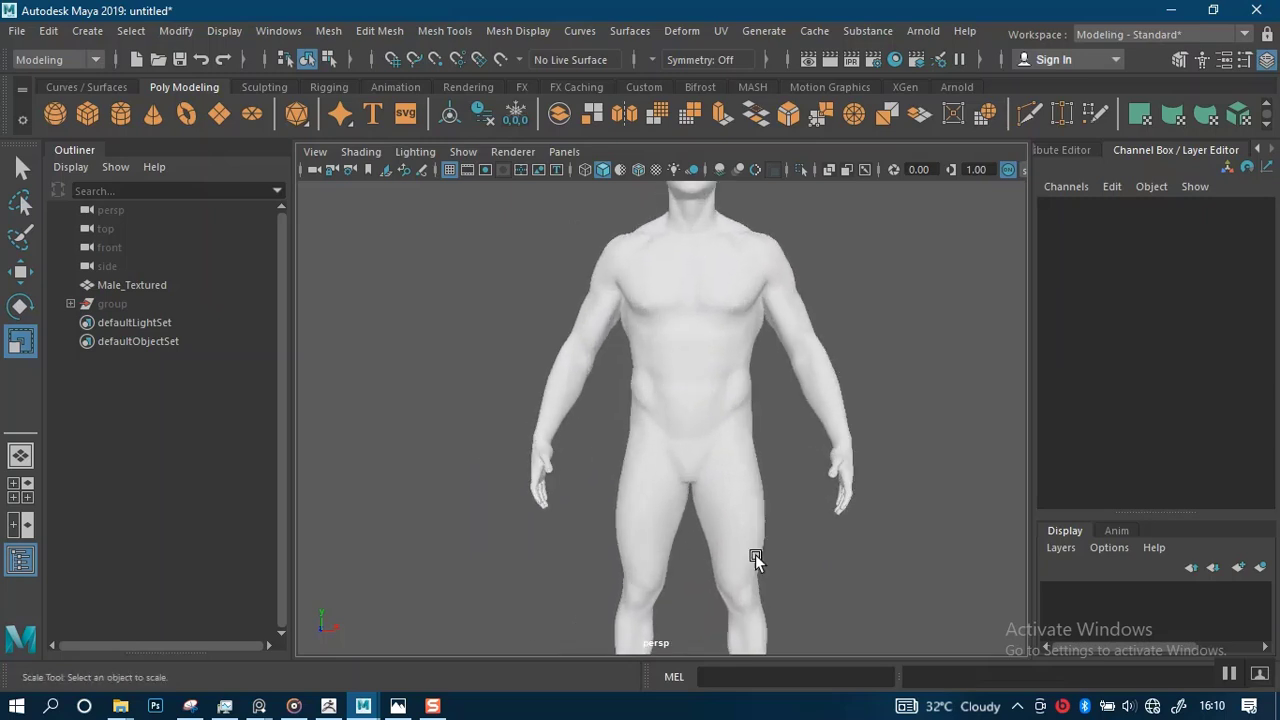
{"action": "left_click_drag", "start_coordinate": [687, 406], "coordinate": [720, 376], "text": "alt"}
{"action": "right_click_drag", "start_coordinate": [720, 376], "coordinate": [663, 423], "text": "alt"}
{"action": "left_click", "coordinate": [683, 441]}
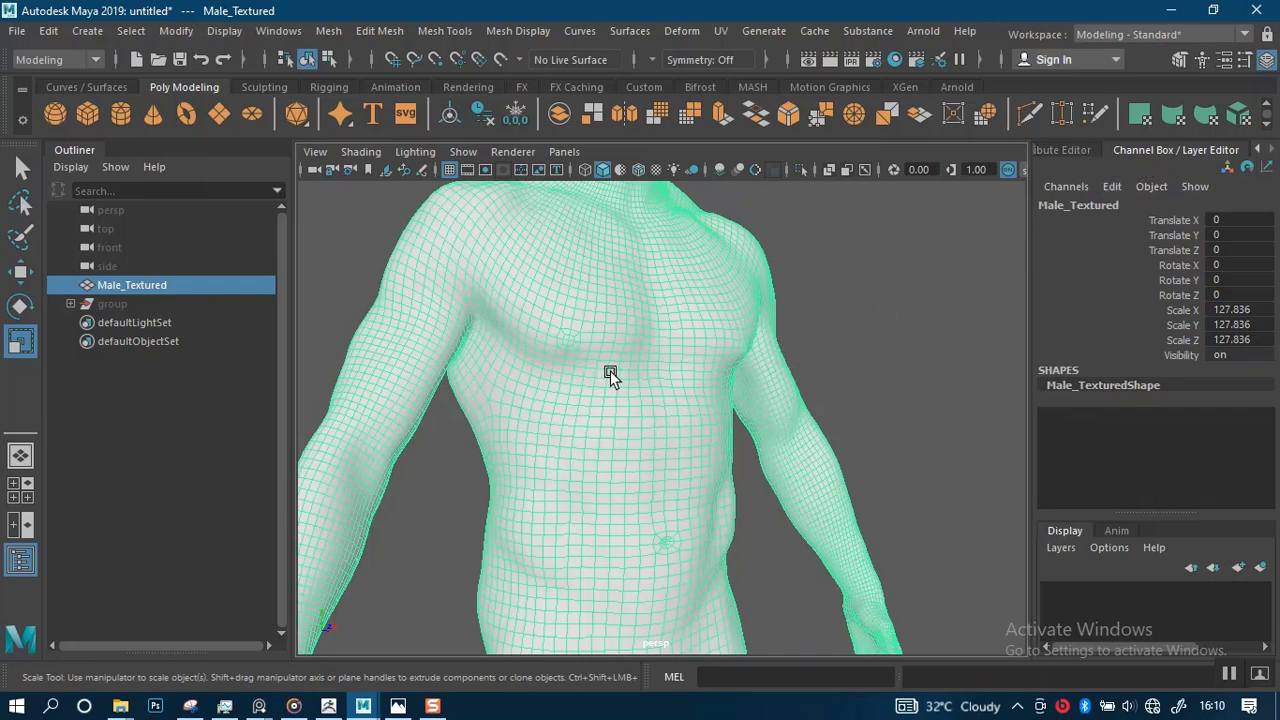
{"action": "right_click_drag", "start_coordinate": [612, 375], "coordinate": [607, 400]}
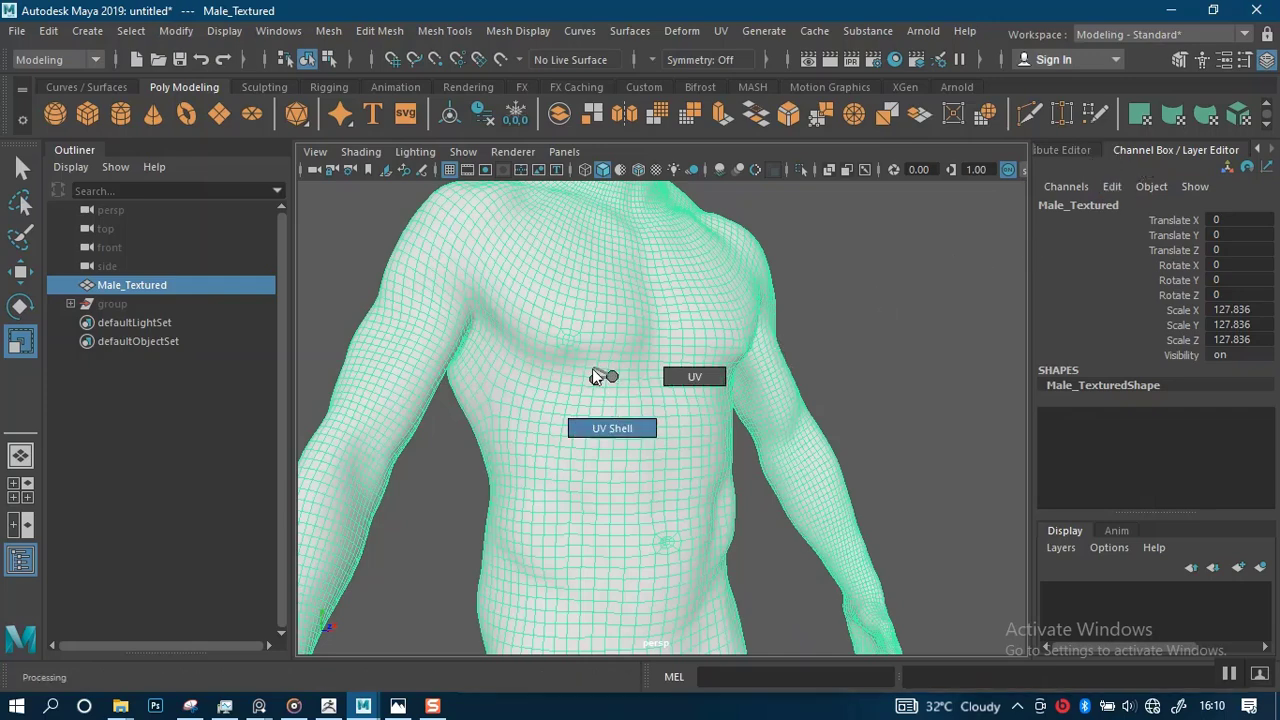
{"action": "right_click", "coordinate": [595, 380]}
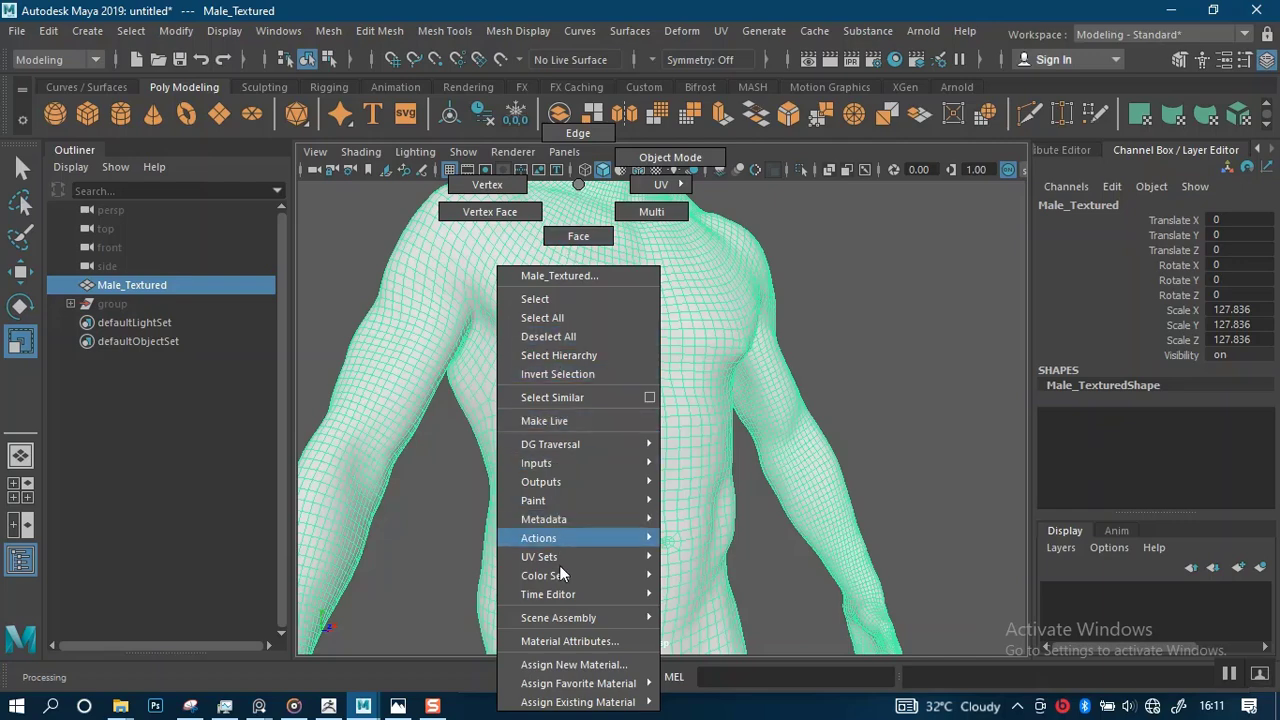
{"action": "mouse_move", "coordinate": [575, 686]}
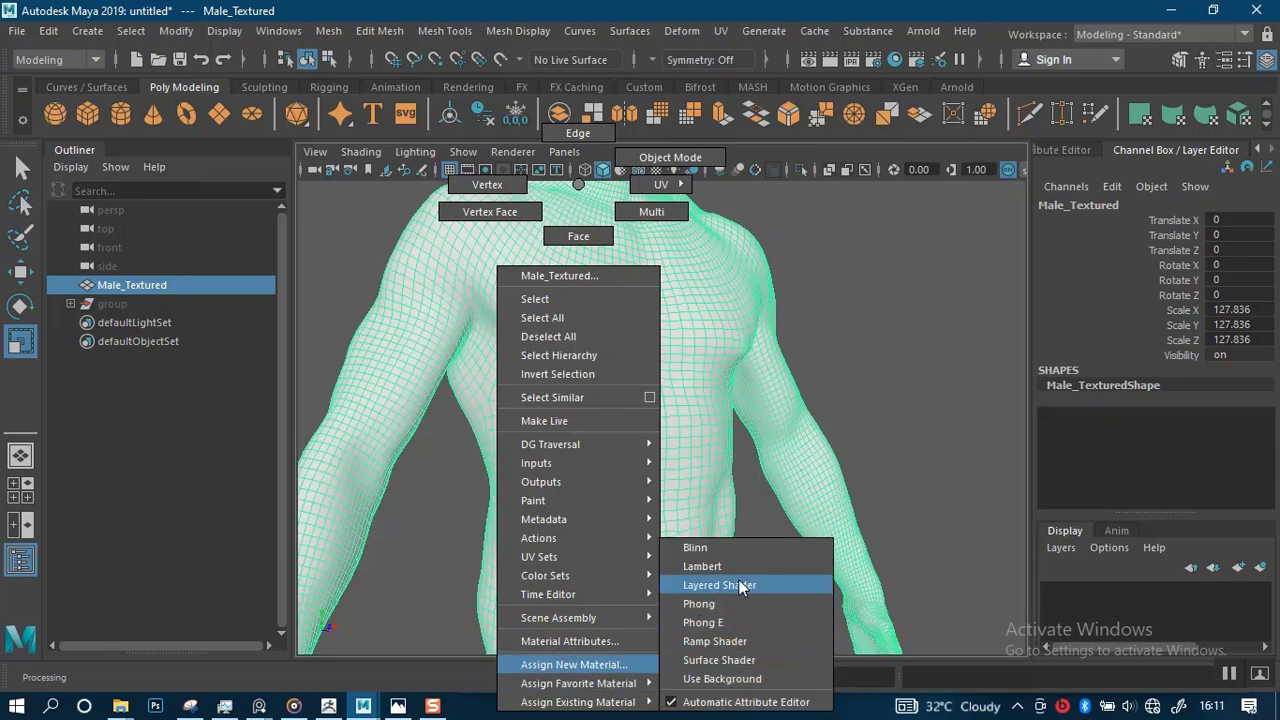
{"action": "left_click", "coordinate": [731, 546]}
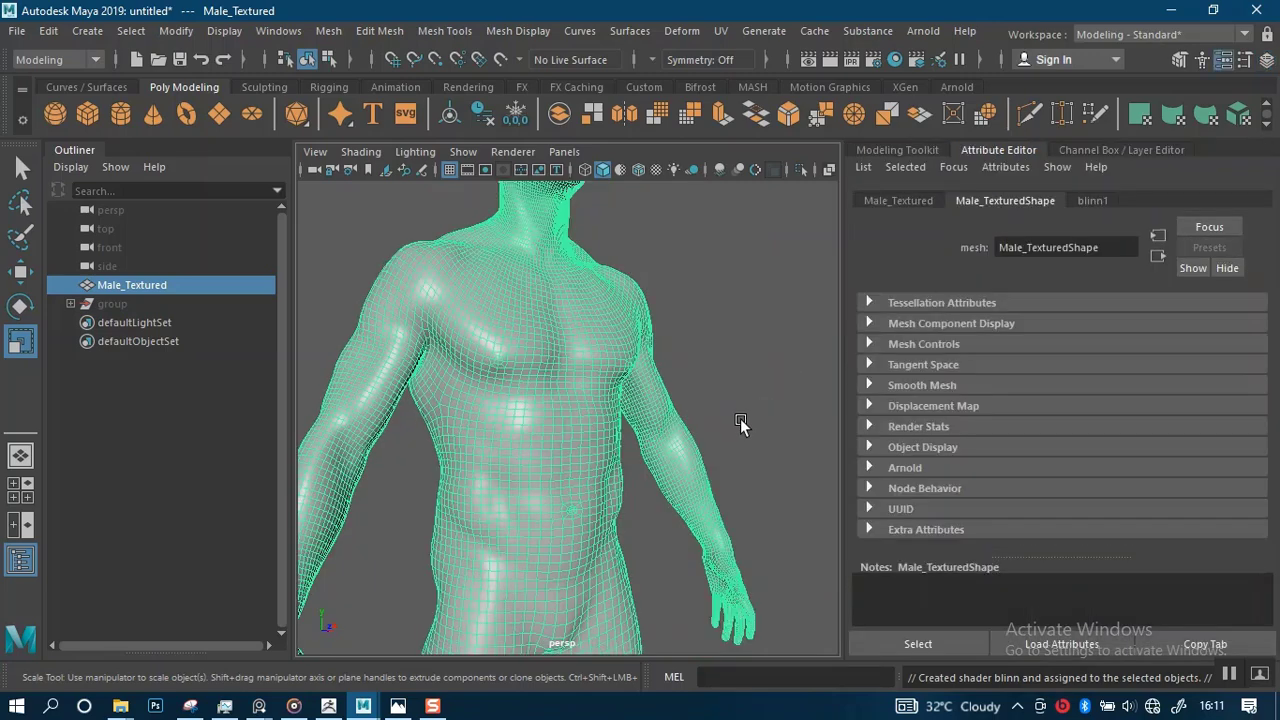
{"action": "left_click", "coordinate": [742, 412]}
Set the persp camera's focal length to 85.
{"action": "right_click_drag", "start_coordinate": [736, 426], "coordinate": [651, 323], "text": "alt"}
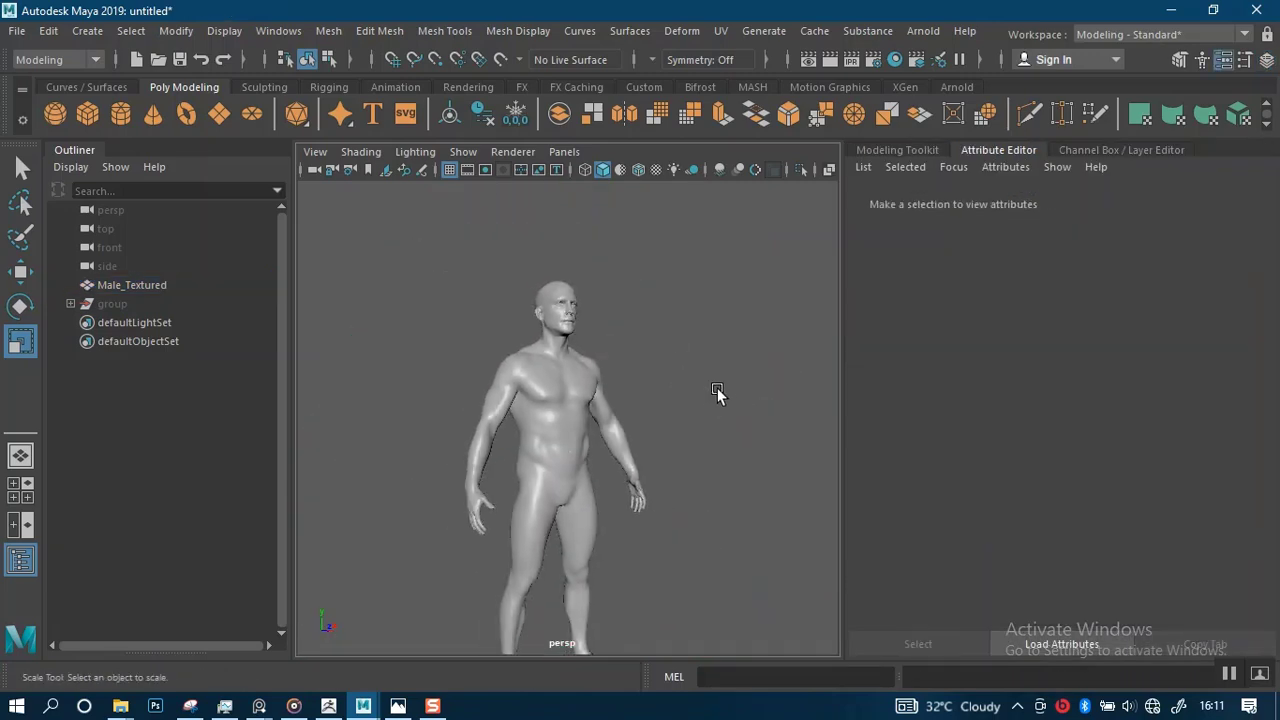
{"action": "left_click_drag", "start_coordinate": [717, 390], "coordinate": [647, 387], "text": "alt"}
{"action": "right_click_drag", "start_coordinate": [669, 374], "coordinate": [680, 420], "text": "alt"}
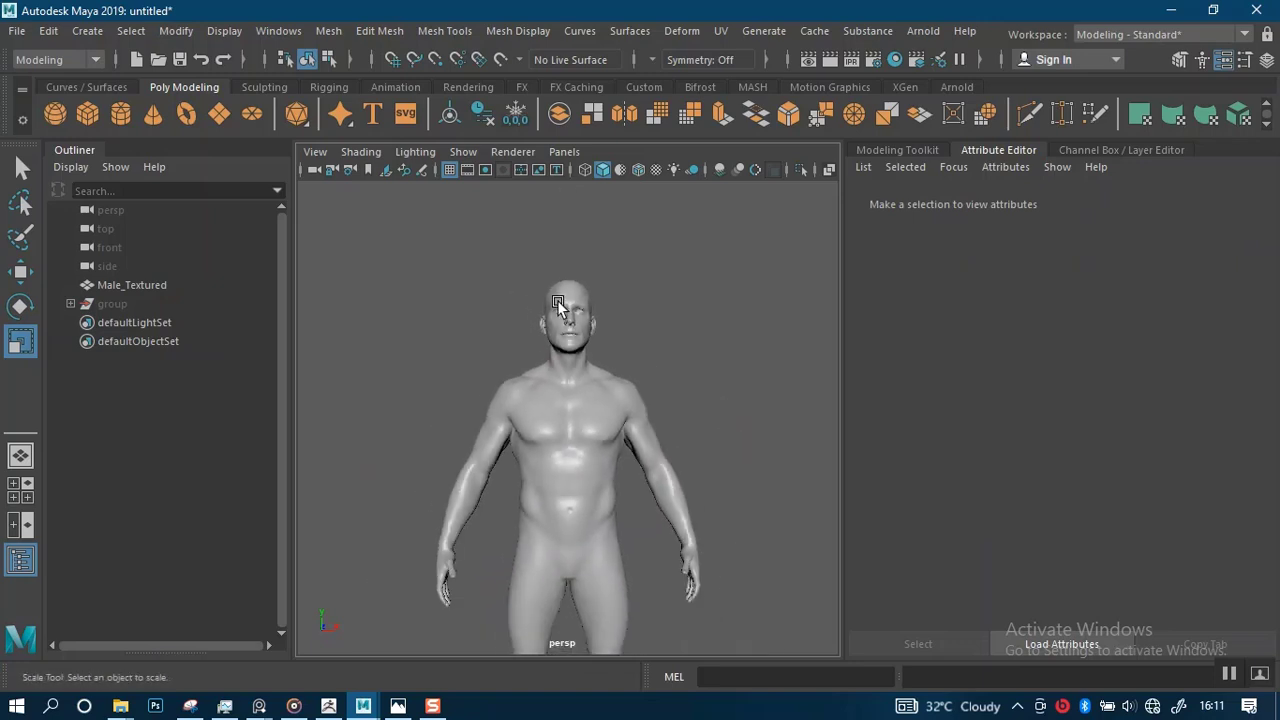
{"action": "left_click", "coordinate": [109, 210]}
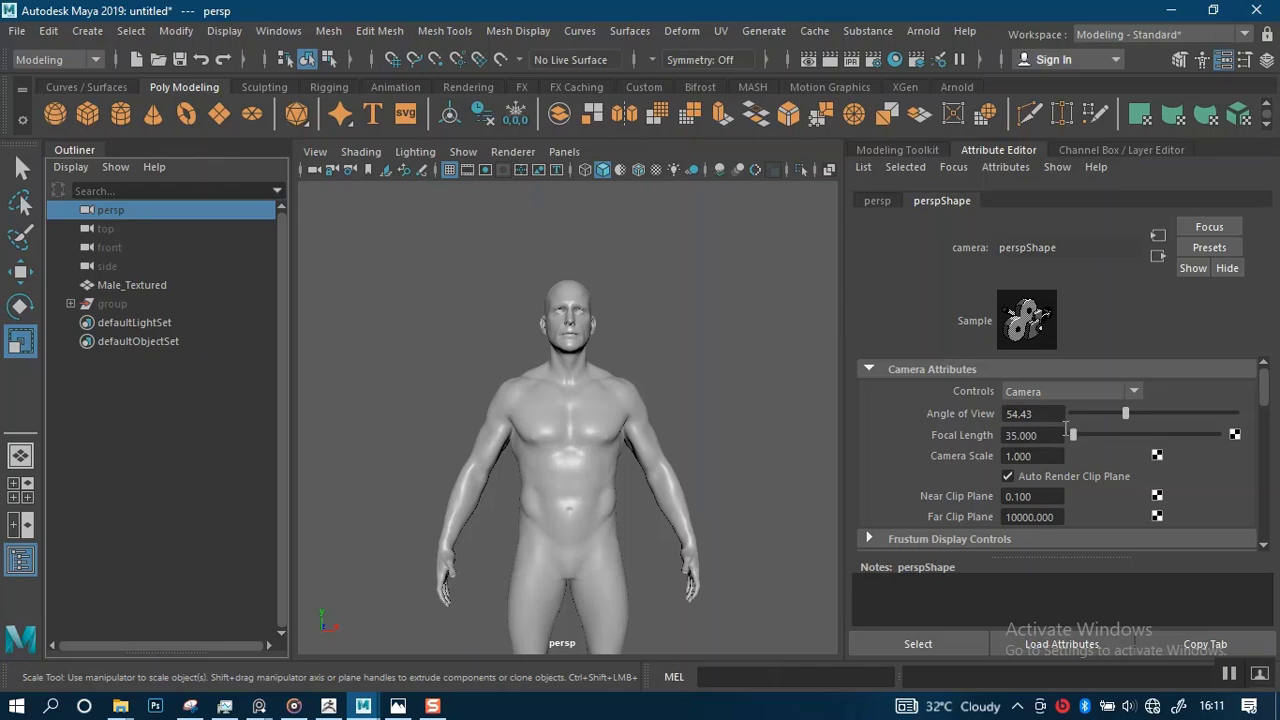
{"action": "double_click", "coordinate": [1027, 438]}
{"action": "type", "text": "85"}
{"action": "key", "text": "Return"}
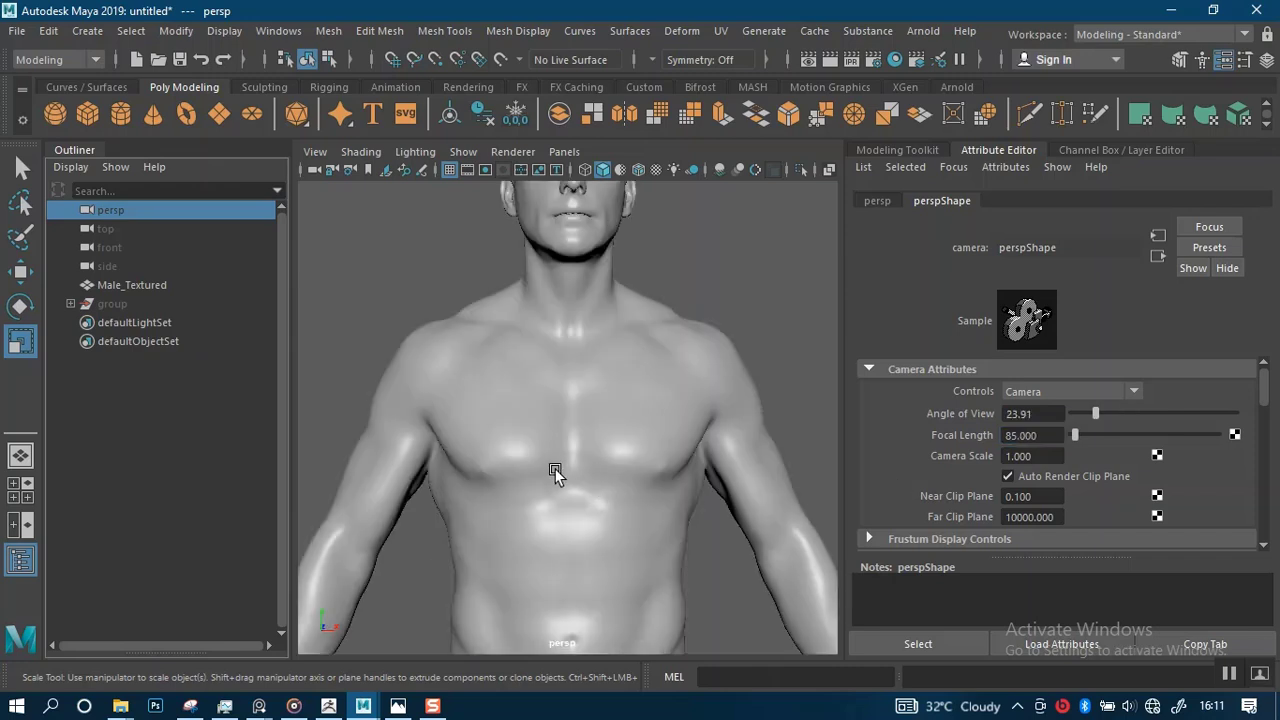
Examine the head, neck and torso of Male_Textured up close, including its wireframe topology.
{"action": "right_click_drag", "start_coordinate": [611, 506], "coordinate": [550, 447], "text": "alt"}
{"action": "middle_click_drag", "start_coordinate": [560, 418], "coordinate": [541, 487], "text": "alt"}
{"action": "right_click_drag", "start_coordinate": [612, 418], "coordinate": [637, 546], "text": "alt"}
{"action": "left_click_drag", "start_coordinate": [700, 366], "coordinate": [669, 359], "text": "alt"}
{"action": "right_click_drag", "start_coordinate": [626, 373], "coordinate": [695, 378], "text": "alt"}
{"action": "left_click_drag", "start_coordinate": [695, 378], "coordinate": [635, 378], "text": "alt"}
{"action": "left_click", "coordinate": [635, 378]}
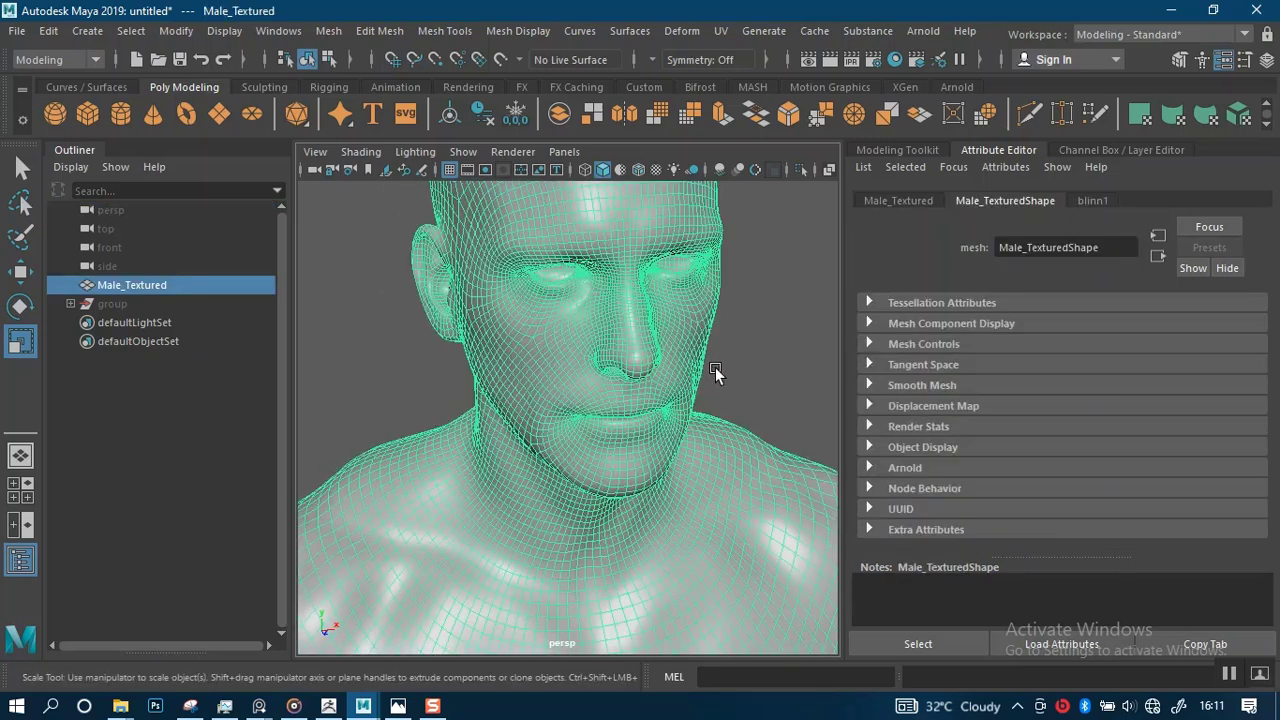
{"action": "left_click_drag", "start_coordinate": [715, 367], "coordinate": [666, 386], "text": "alt"}
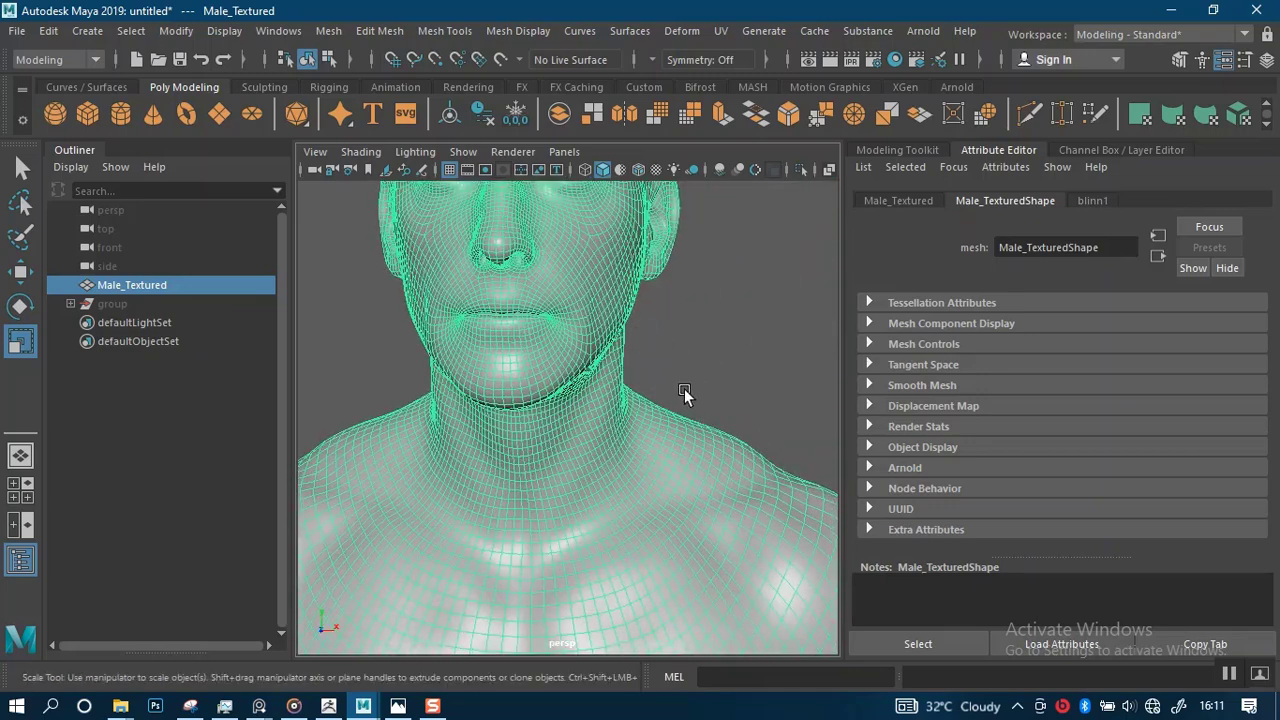
{"action": "right_click_drag", "start_coordinate": [680, 394], "coordinate": [688, 368], "text": "alt"}
{"action": "left_click", "coordinate": [688, 368]}
{"action": "left_click_drag", "start_coordinate": [680, 414], "coordinate": [427, 471], "text": "alt"}
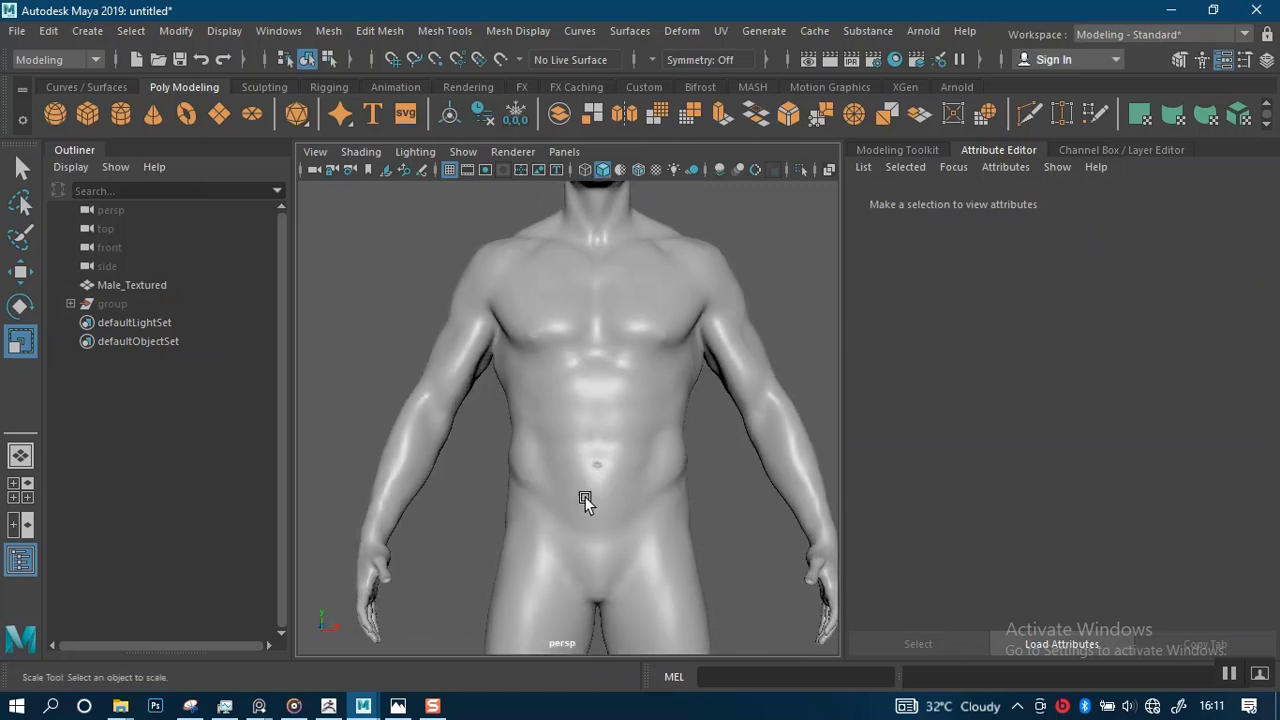
Inspect the hand and legs of Male_Textured, then frame the full body and upper torso from the front.
{"action": "middle_click_drag", "start_coordinate": [585, 500], "coordinate": [519, 389], "text": "alt"}
{"action": "left_click_drag", "start_coordinate": [616, 460], "coordinate": [737, 391], "text": "alt"}
{"action": "left_click", "coordinate": [702, 403]}
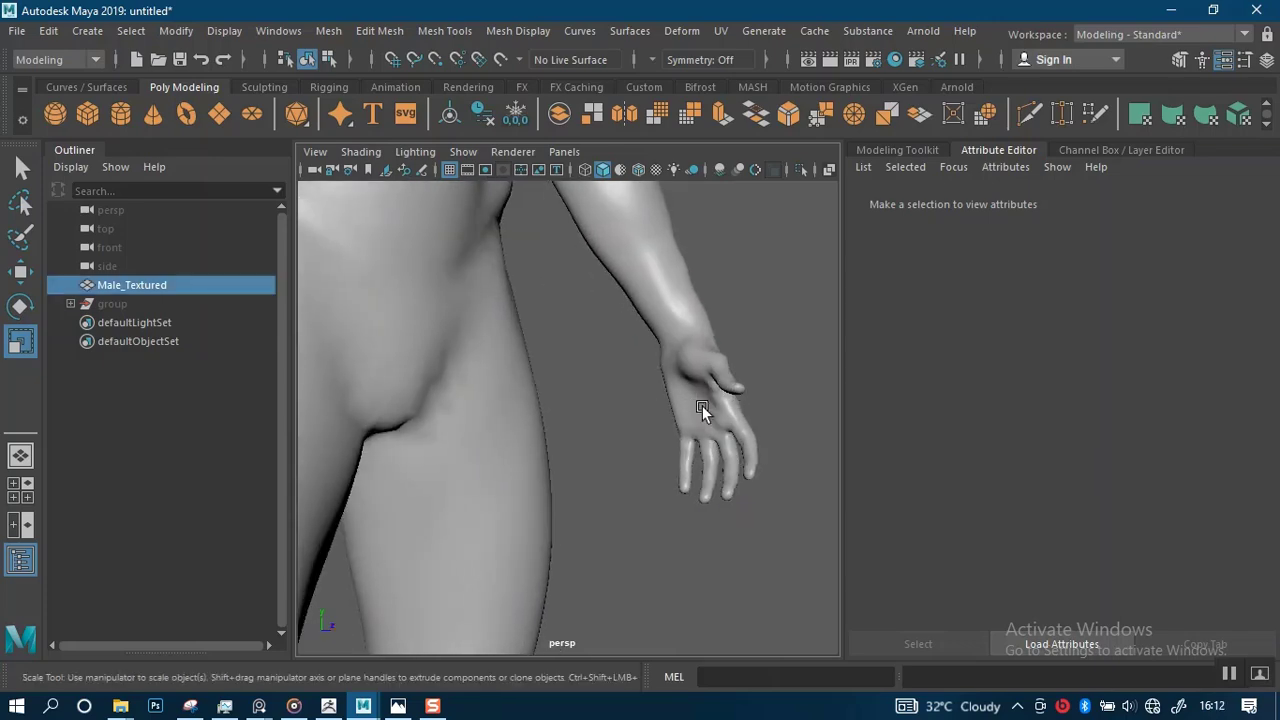
{"action": "right_click_drag", "start_coordinate": [702, 403], "coordinate": [581, 332], "text": "alt"}
{"action": "left_click_drag", "start_coordinate": [581, 332], "coordinate": [637, 455], "text": "alt"}
{"action": "left_click", "coordinate": [696, 444]}
{"action": "key", "text": "f"}
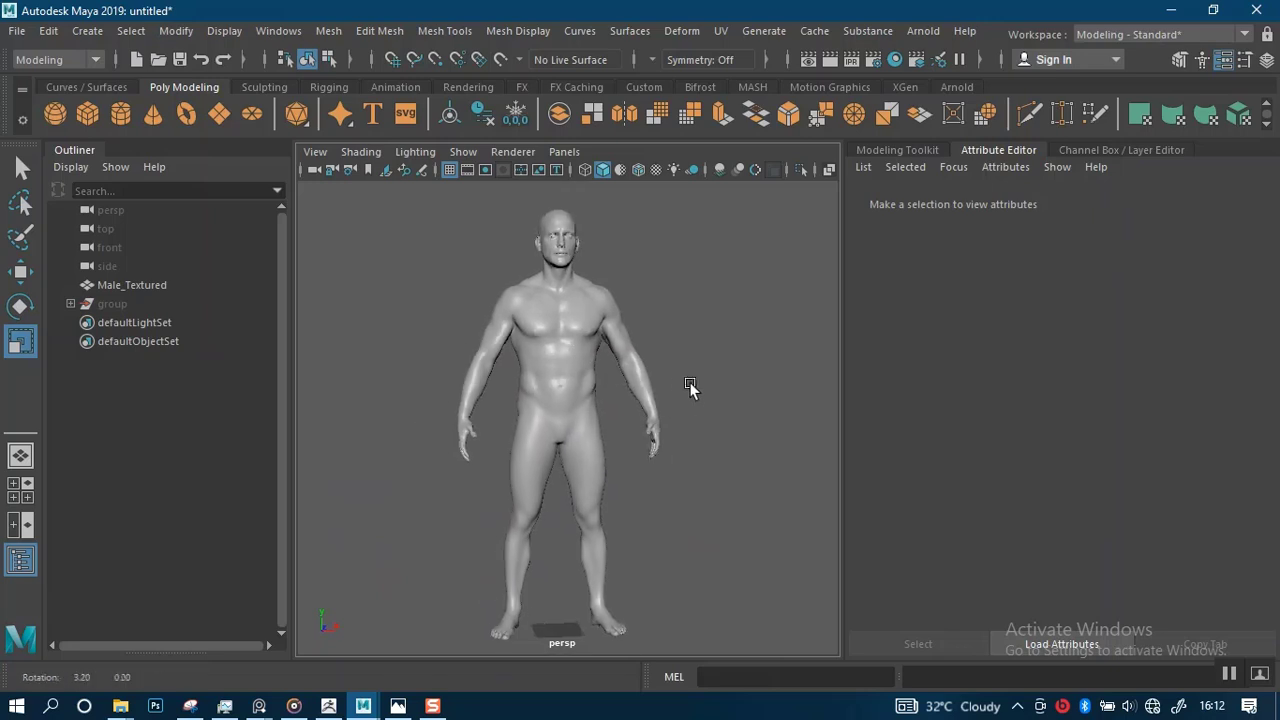
{"action": "middle_click_drag", "start_coordinate": [613, 365], "coordinate": [598, 462], "text": "alt"}
{"action": "right_click_drag", "start_coordinate": [598, 462], "coordinate": [610, 538], "text": "alt"}
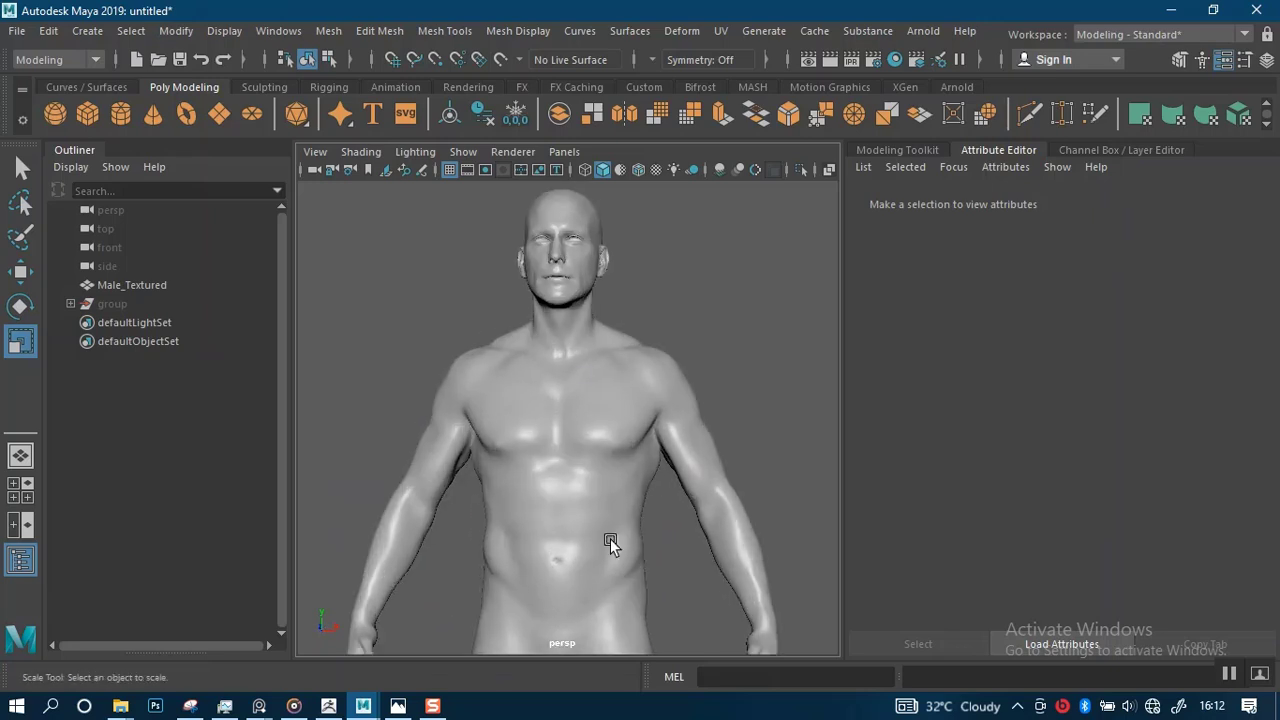
Examine the face of Male_Textured up close from several angles, including its wireframe topology.
{"action": "middle_click_drag", "start_coordinate": [578, 300], "coordinate": [571, 411], "text": "alt"}
{"action": "right_click_drag", "start_coordinate": [571, 411], "coordinate": [612, 455], "text": "alt"}
{"action": "left_click_drag", "start_coordinate": [610, 340], "coordinate": [643, 369], "text": "alt"}
{"action": "right_click_drag", "start_coordinate": [634, 365], "coordinate": [677, 410], "text": "alt"}
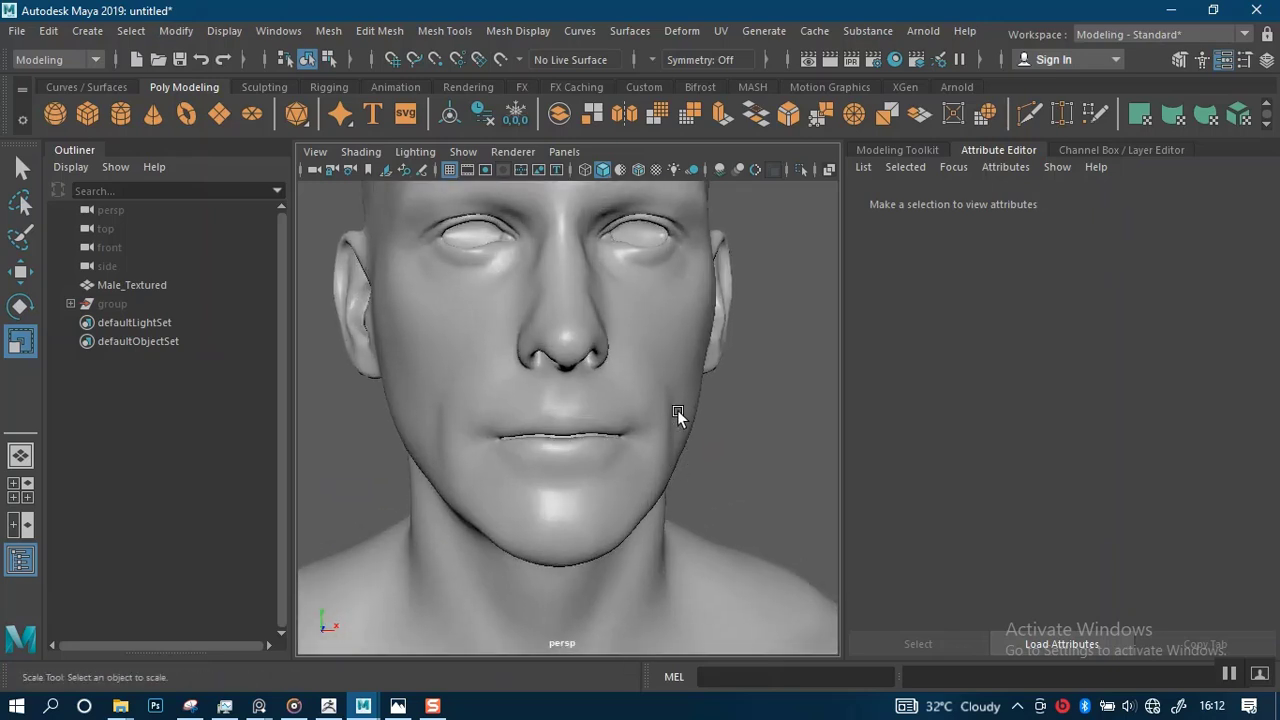
{"action": "middle_click_drag", "start_coordinate": [652, 355], "coordinate": [624, 493], "text": "alt"}
{"action": "right_click_drag", "start_coordinate": [612, 500], "coordinate": [638, 530], "text": "alt"}
{"action": "mouse_move", "coordinate": [597, 439]}
{"action": "left_mouse_down", "text": "alt"}
{"action": "mouse_move", "coordinate": [666, 428]}
{"action": "mouse_move", "coordinate": [566, 432]}
{"action": "mouse_move", "coordinate": [601, 438]}
{"action": "left_mouse_up", "text": "alt"}
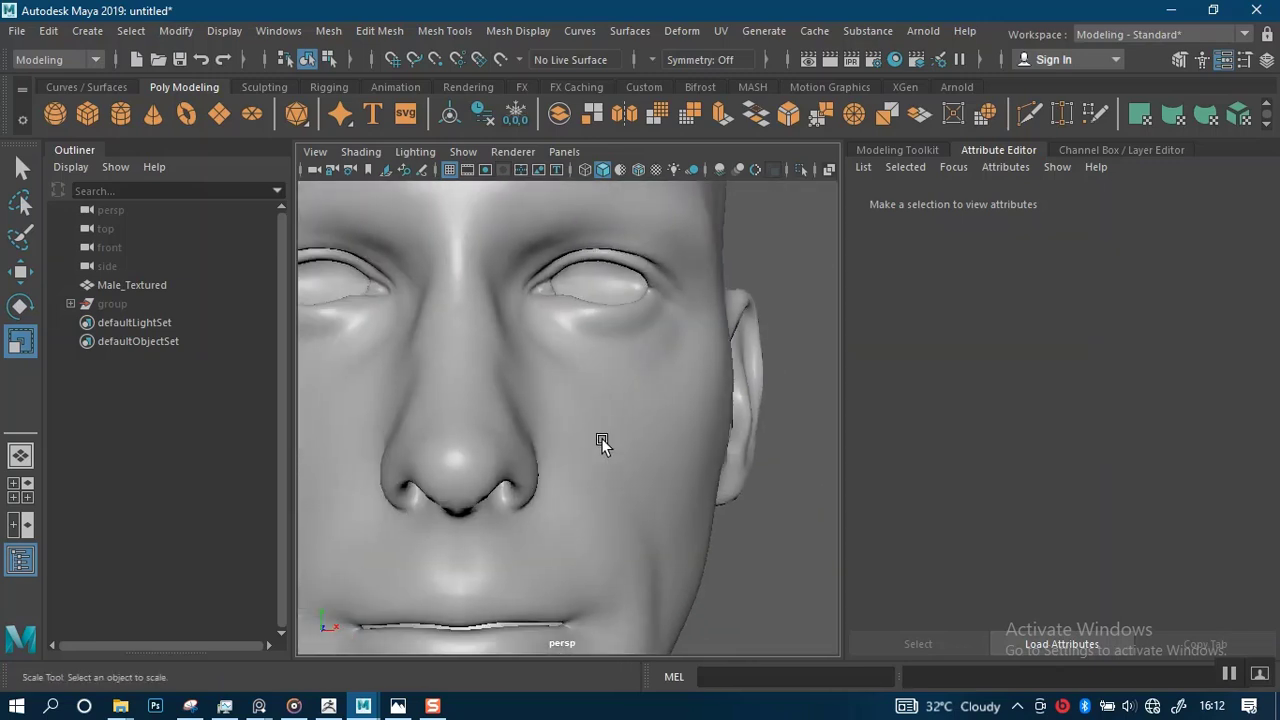
{"action": "right_click_drag", "start_coordinate": [601, 438], "coordinate": [574, 391], "text": "alt"}
{"action": "left_click", "coordinate": [592, 482]}
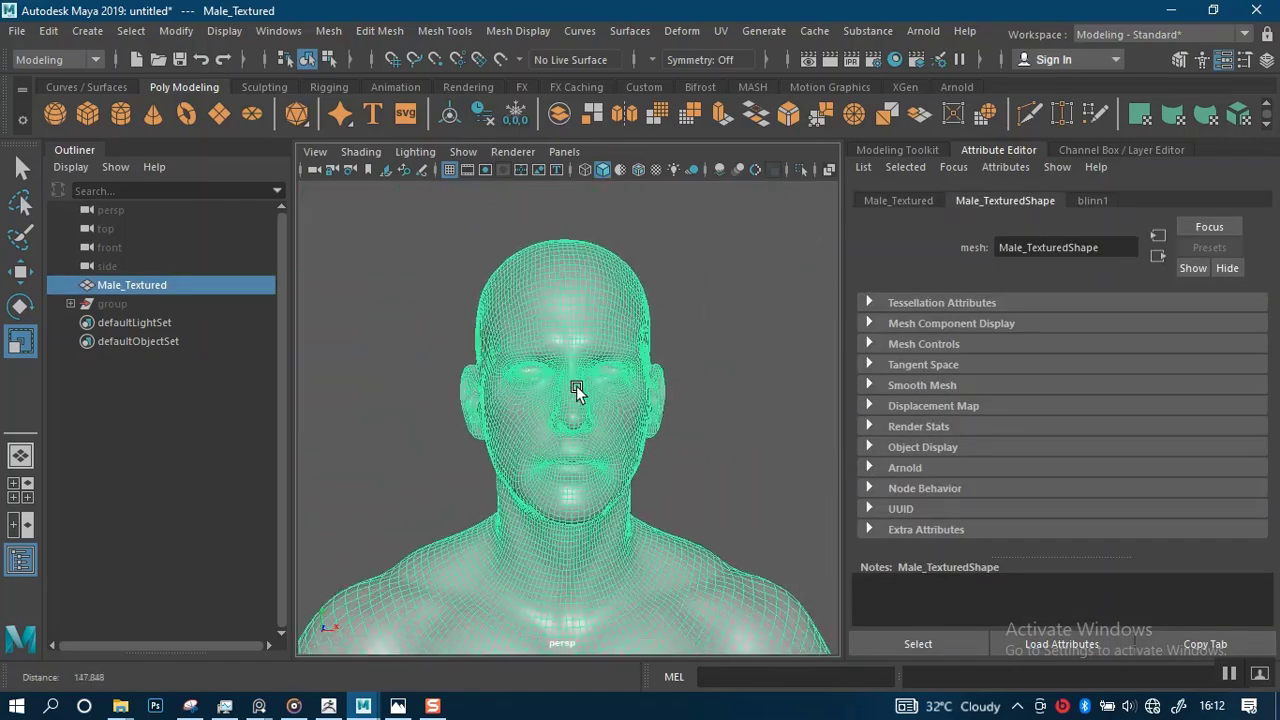
{"action": "left_click", "coordinate": [662, 432]}
{"action": "left_click_drag", "start_coordinate": [478, 450], "coordinate": [452, 522], "text": "alt"}
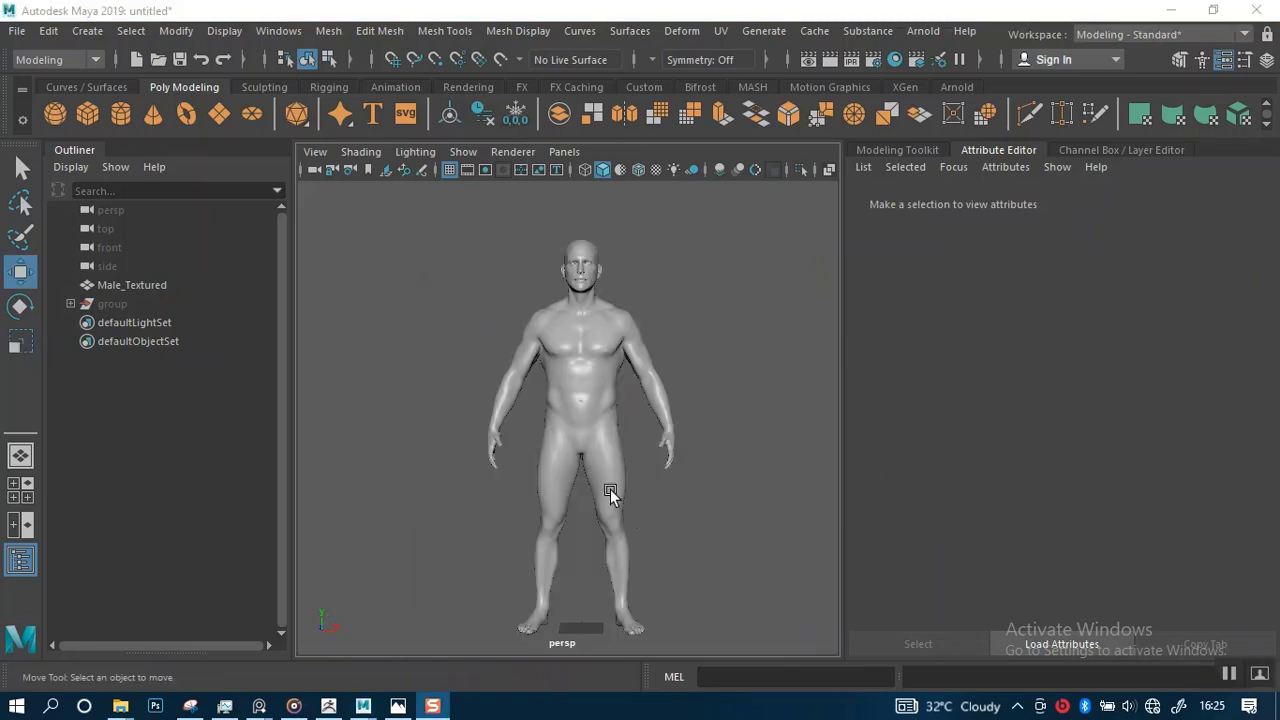
Darken the color of the Blinn material on Male_Textured to a deeper grey and deselect the mesh.
{"action": "scroll", "coordinate": [606, 475], "scroll_direction": "up", "scroll_amount": 2}
{"action": "left_click", "coordinate": [602, 400]}
{"action": "right_click", "coordinate": [602, 405]}
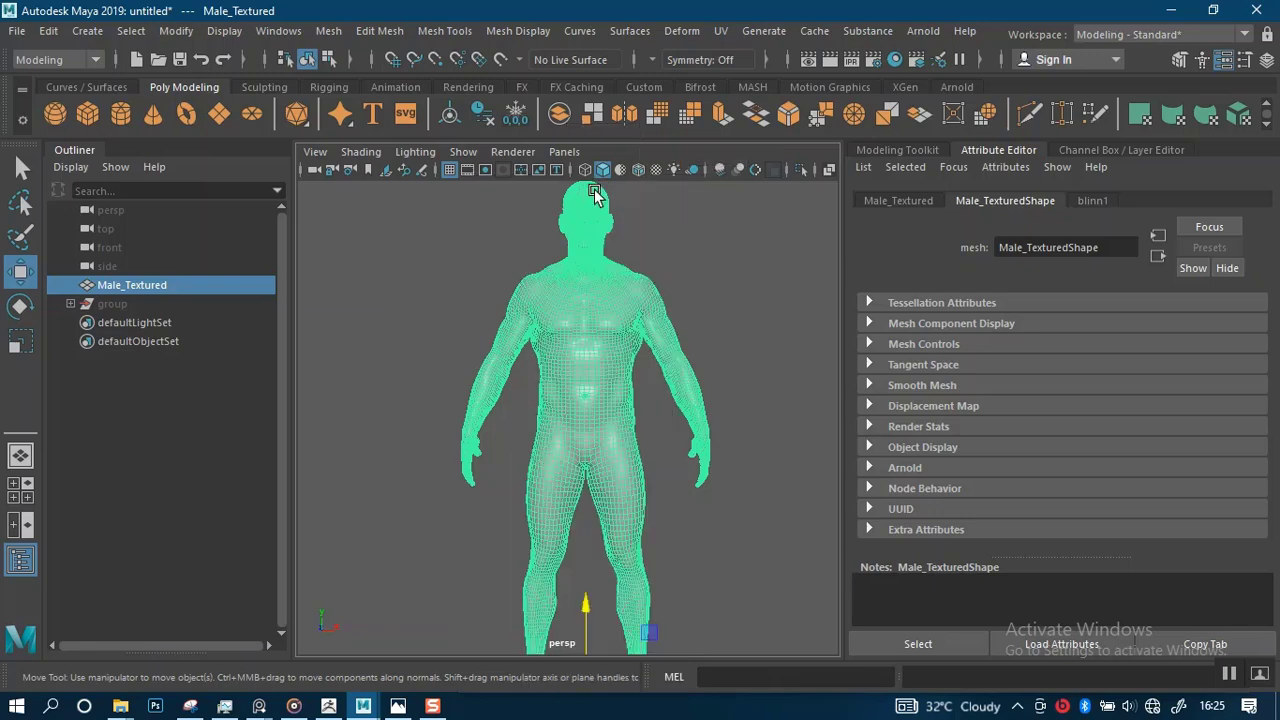
{"action": "left_click", "coordinate": [750, 330]}
{"action": "left_click", "coordinate": [645, 335]}
{"action": "left_click", "coordinate": [1101, 203]}
{"action": "left_click", "coordinate": [1103, 411]}
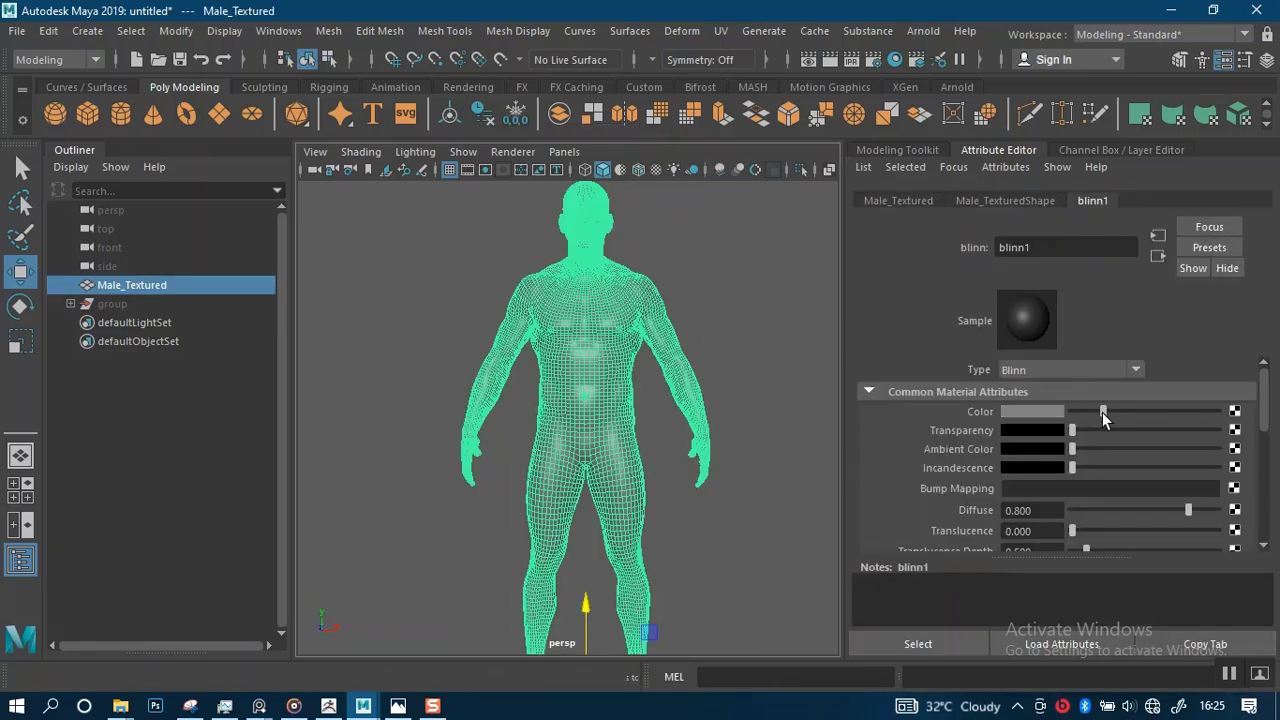
{"action": "left_click", "coordinate": [712, 395]}
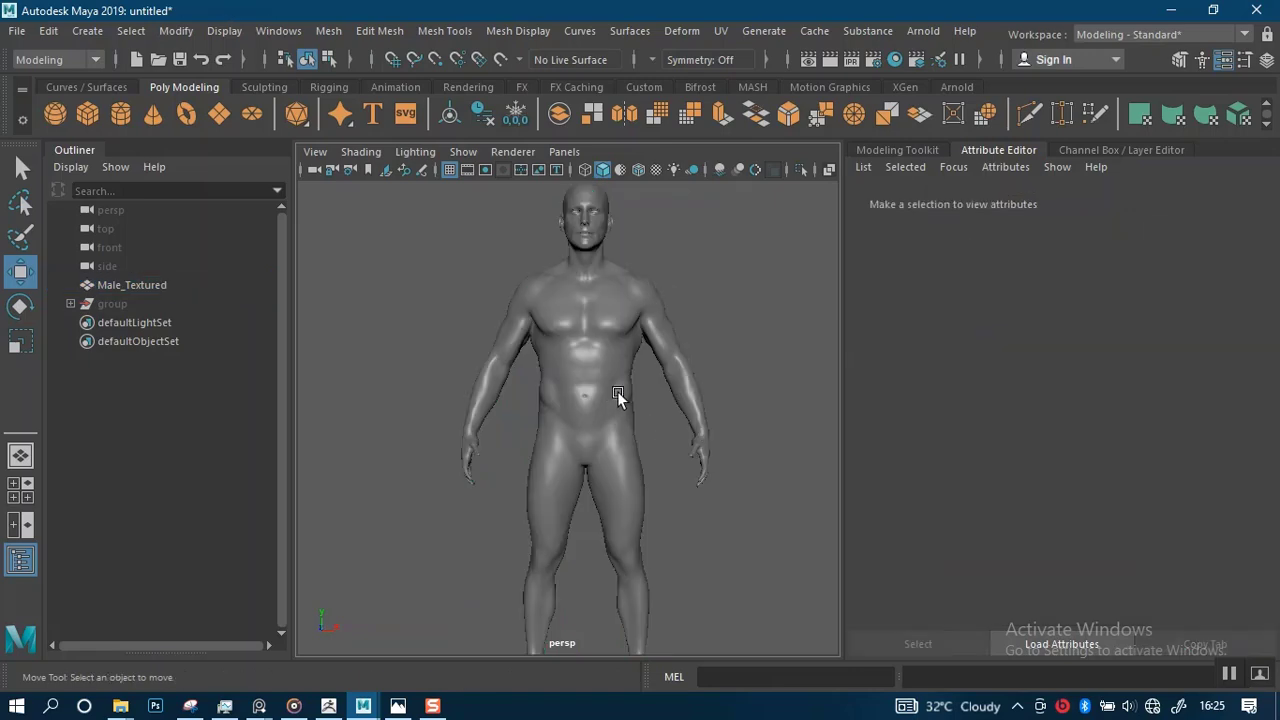
Import EYES PARTS.obj into the Maya scene from the GAL EYES folder in File Explorer.
{"action": "scroll", "coordinate": [612, 385], "scroll_direction": "down", "scroll_amount": 5}
{"action": "left_click", "coordinate": [123, 706]}
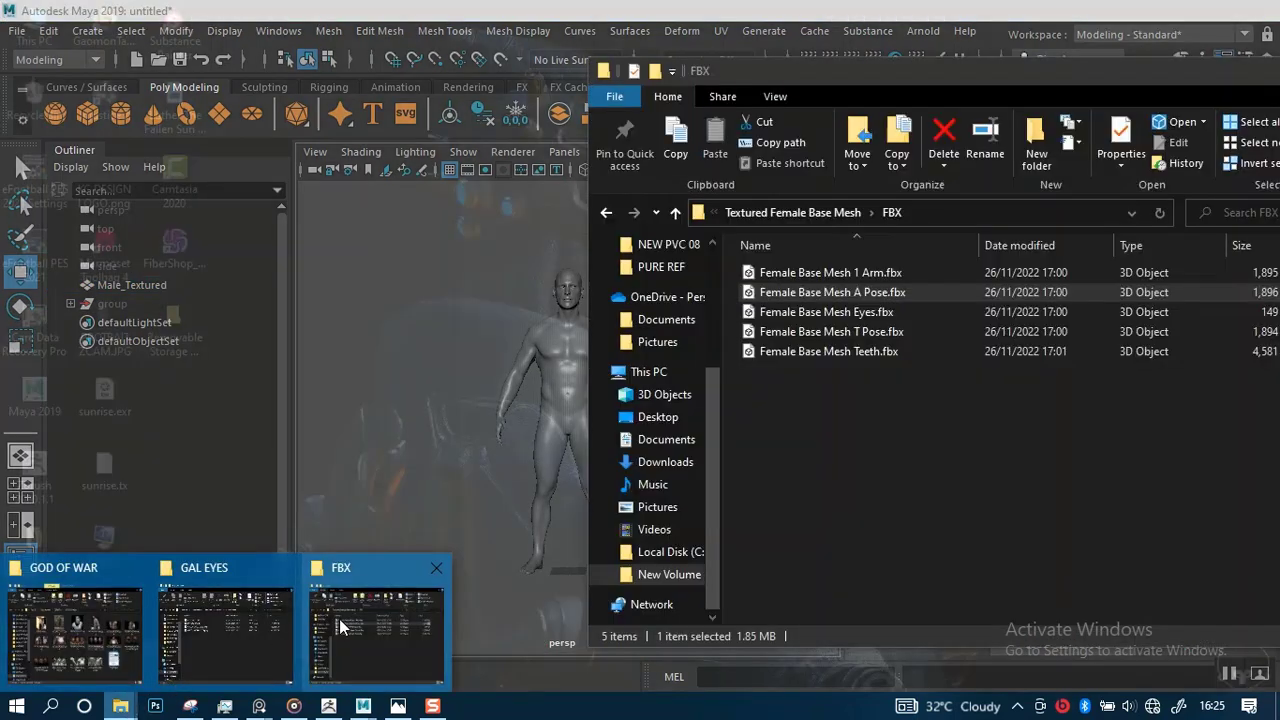
{"action": "left_click", "coordinate": [274, 617]}
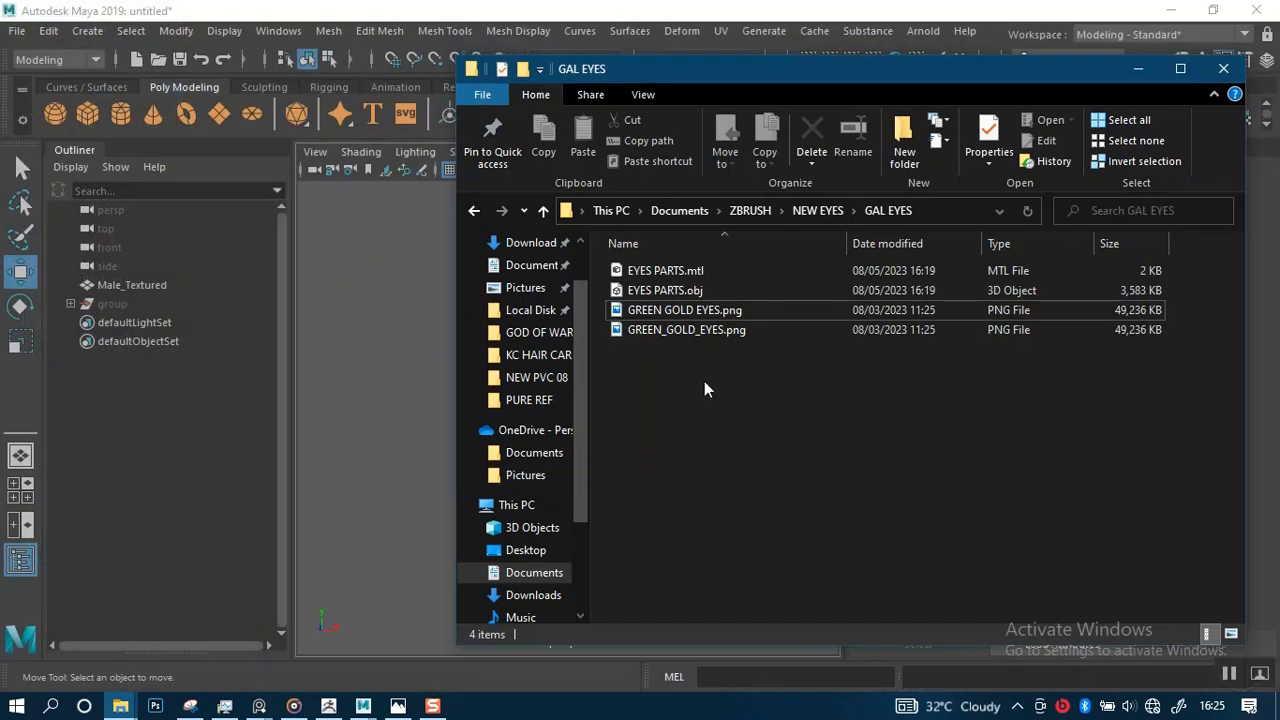
{"action": "left_click", "coordinate": [686, 291]}
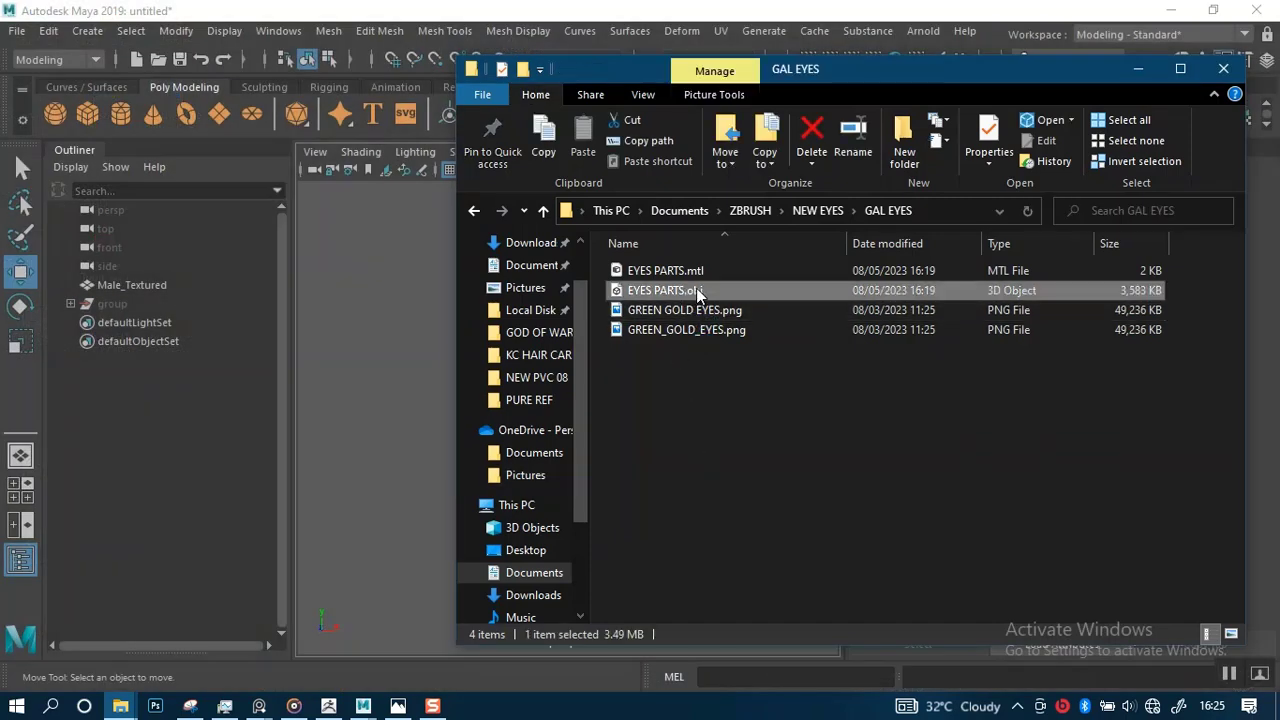
{"action": "left_click_drag", "start_coordinate": [688, 291], "coordinate": [366, 337]}
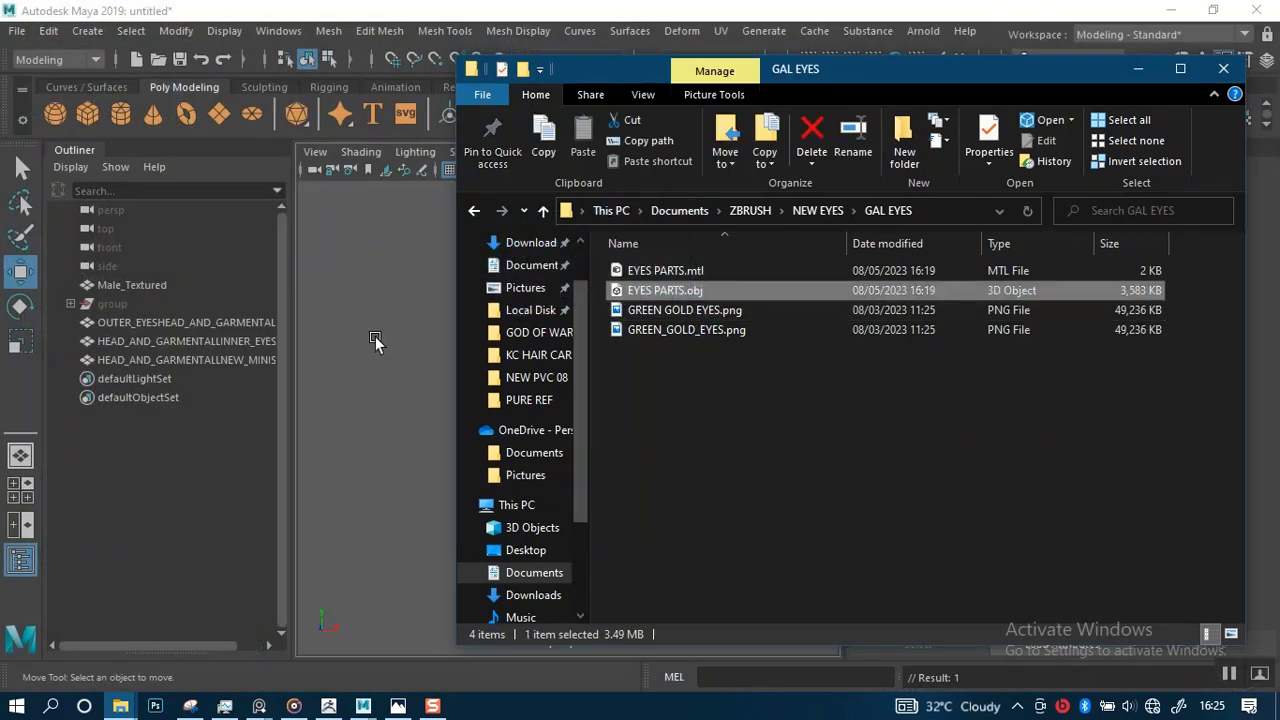
{"action": "left_click", "coordinate": [369, 376]}
Rename the imported outer eye mesh as OUTER_EYES, removing the HEAD_AND_GARMENTALL suffix.
{"action": "left_click", "coordinate": [185, 322]}
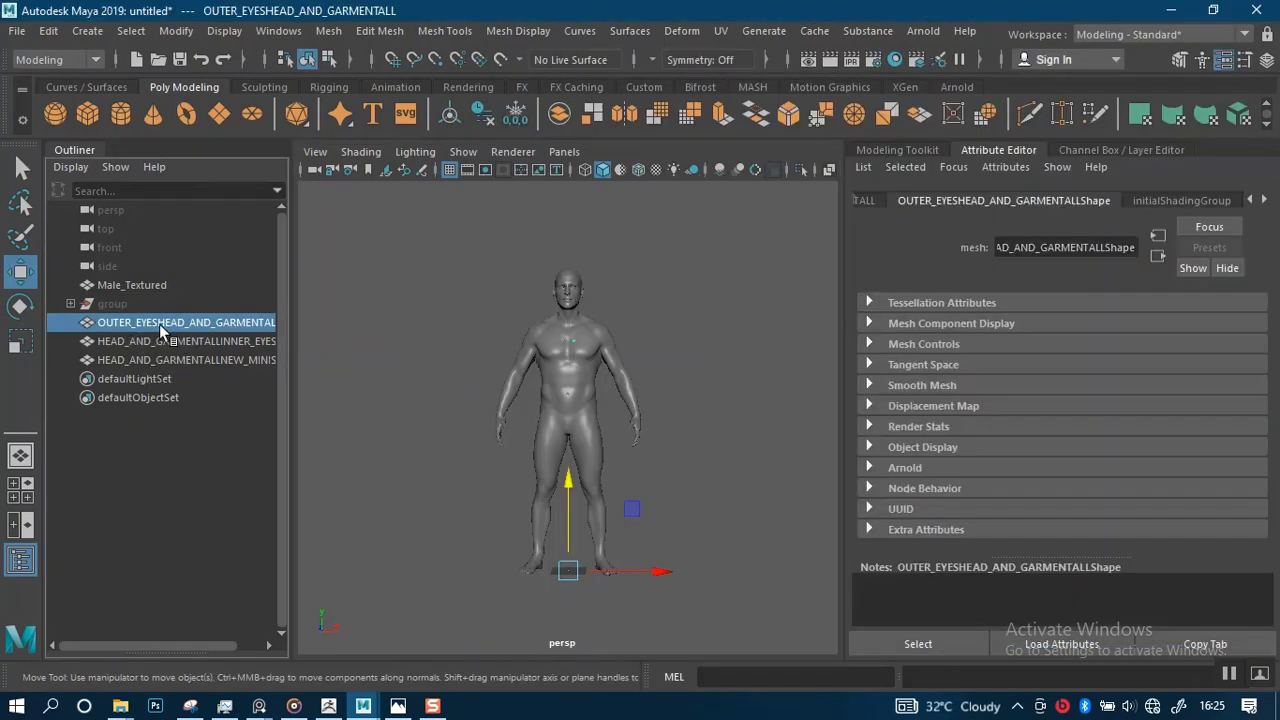
{"action": "double_click", "coordinate": [159, 324]}
{"action": "left_click_drag", "start_coordinate": [150, 323], "coordinate": [315, 333]}
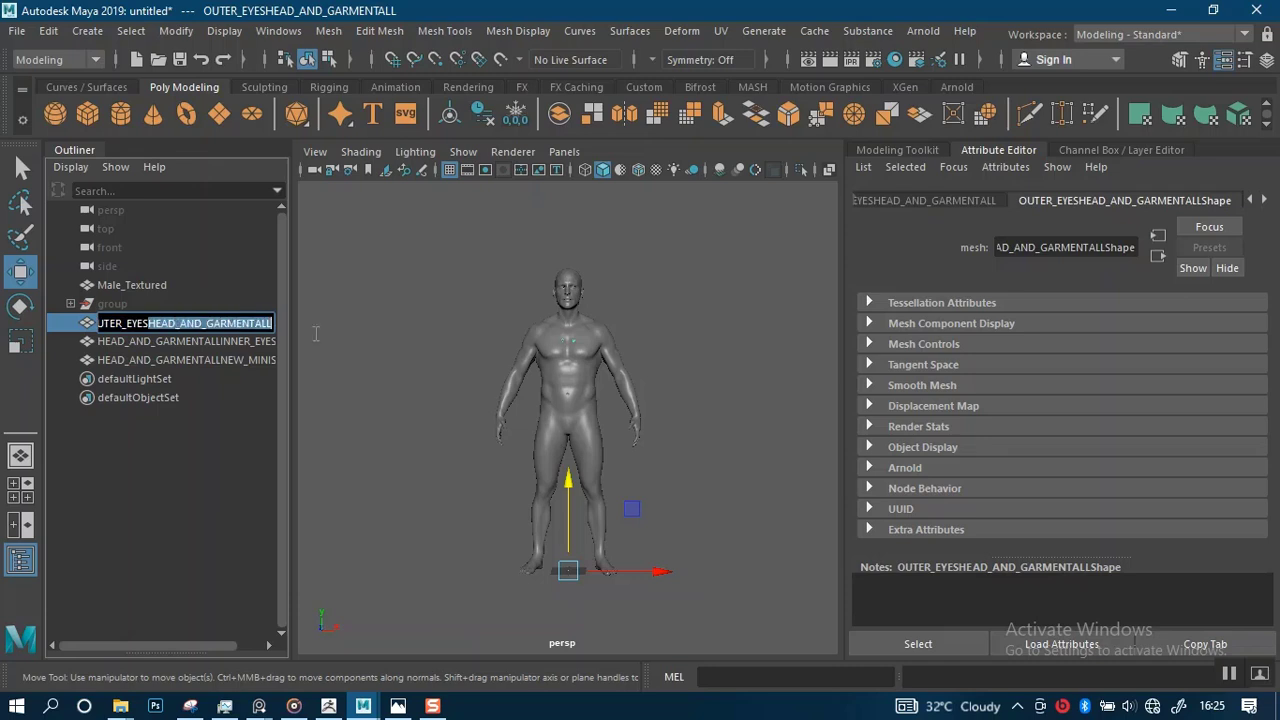
{"action": "key", "text": "BackSpace"}
{"action": "key", "text": "Return"}
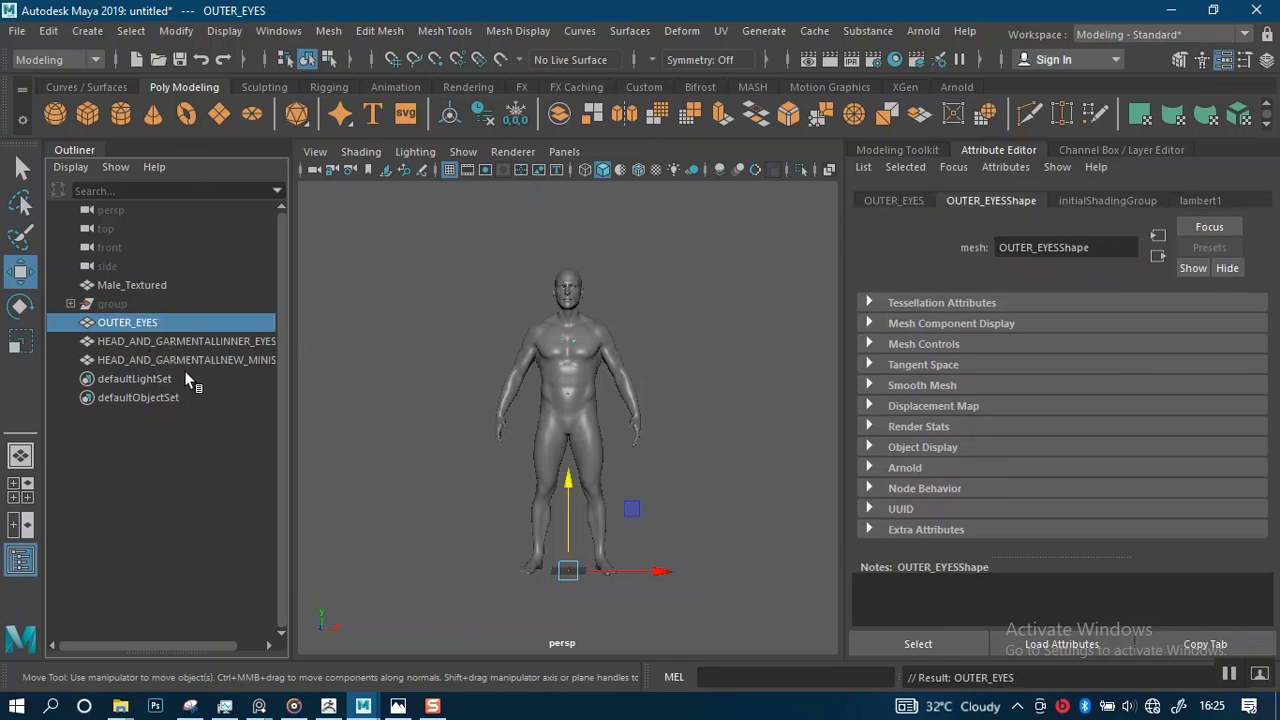
Rename the imported inner eye mesh as INNER_EYES, removing the HEAD_AND_GARMENTALL prefix and trailing number.
{"action": "double_click", "coordinate": [214, 341]}
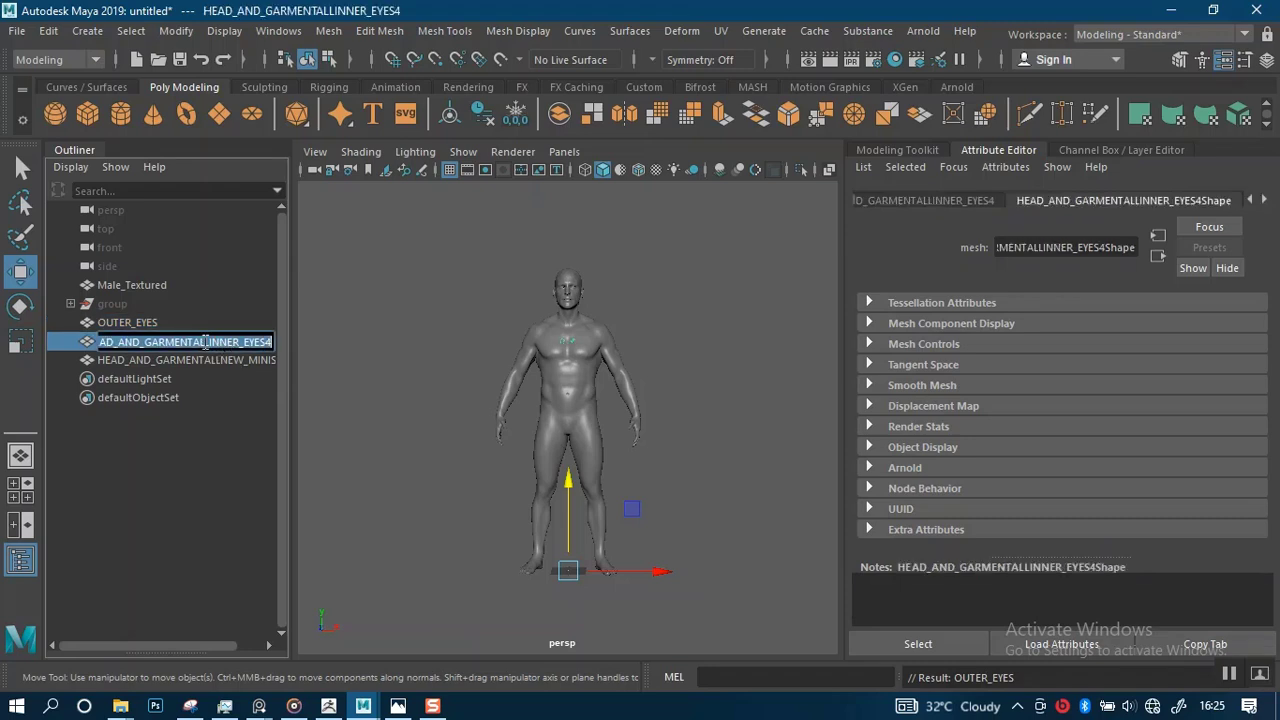
{"action": "left_click_drag", "start_coordinate": [205, 342], "coordinate": [100, 342]}
{"action": "key", "text": "BackSpace"}
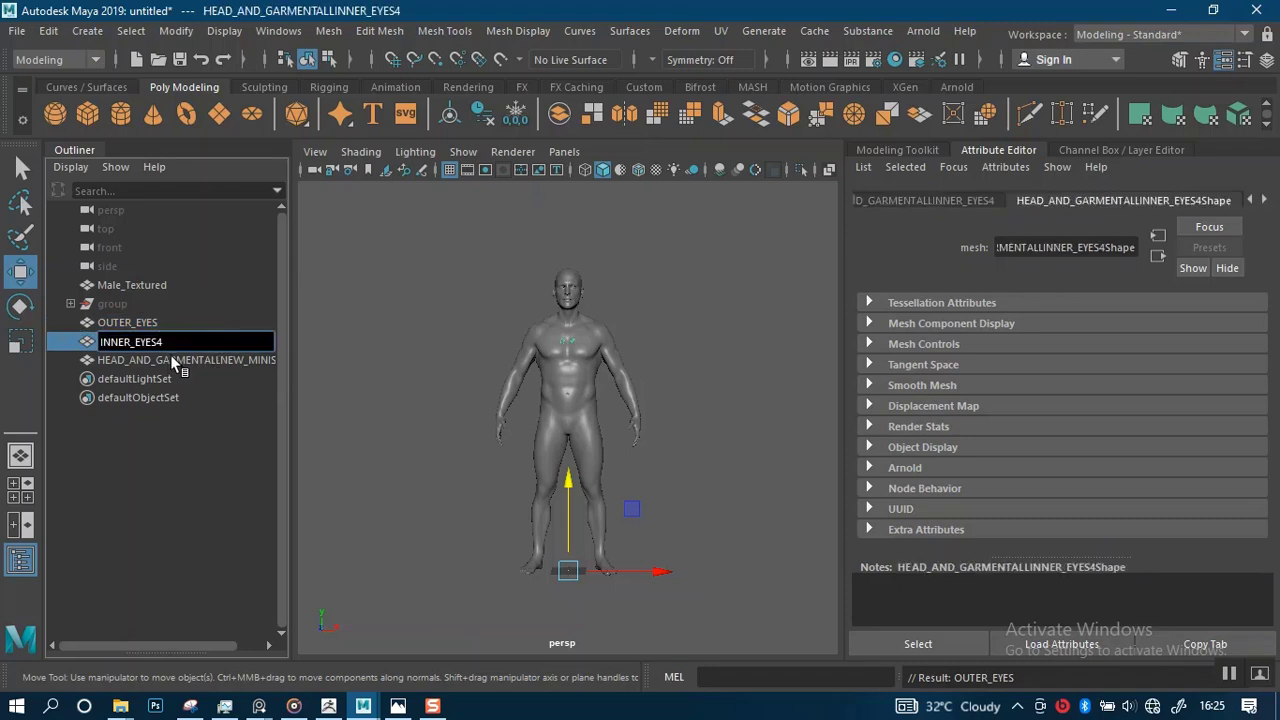
{"action": "key", "text": "Return"}
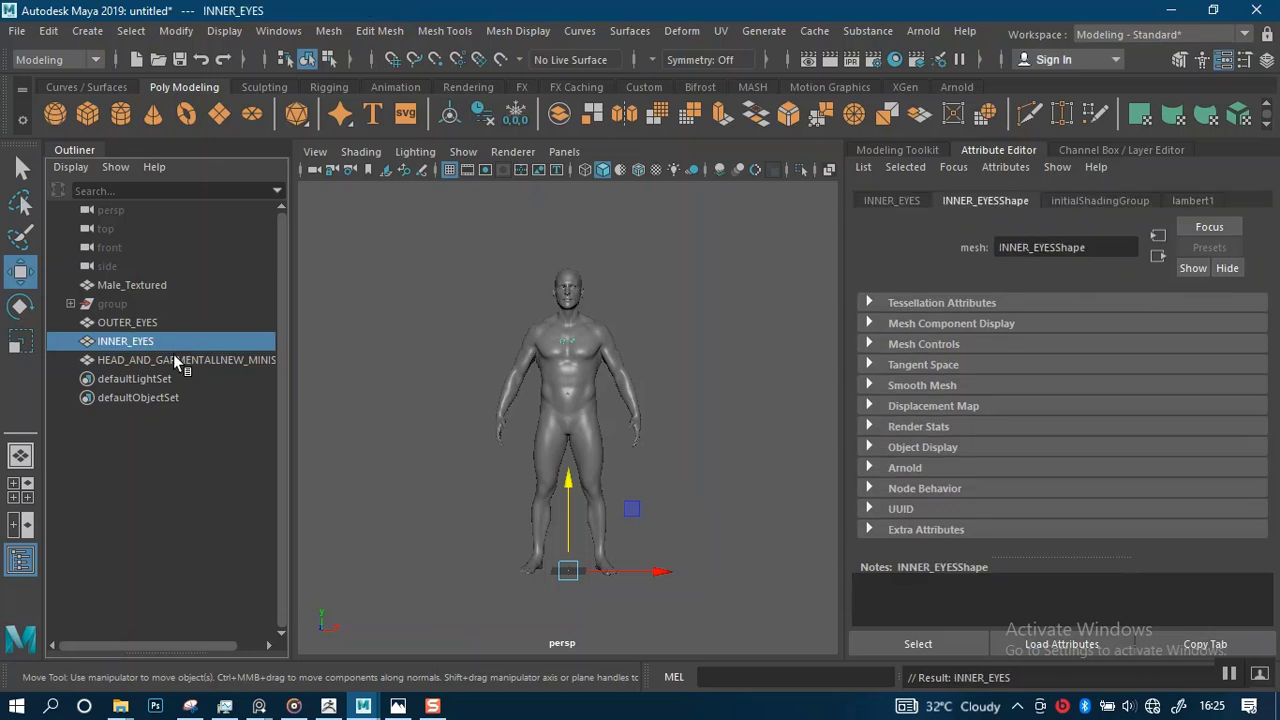
Rename the imported meniscus mesh as NEW_MINISCUS, removing the HEAD_AND_GARMENTALL prefix and trailing number.
{"action": "double_click", "coordinate": [173, 359]}
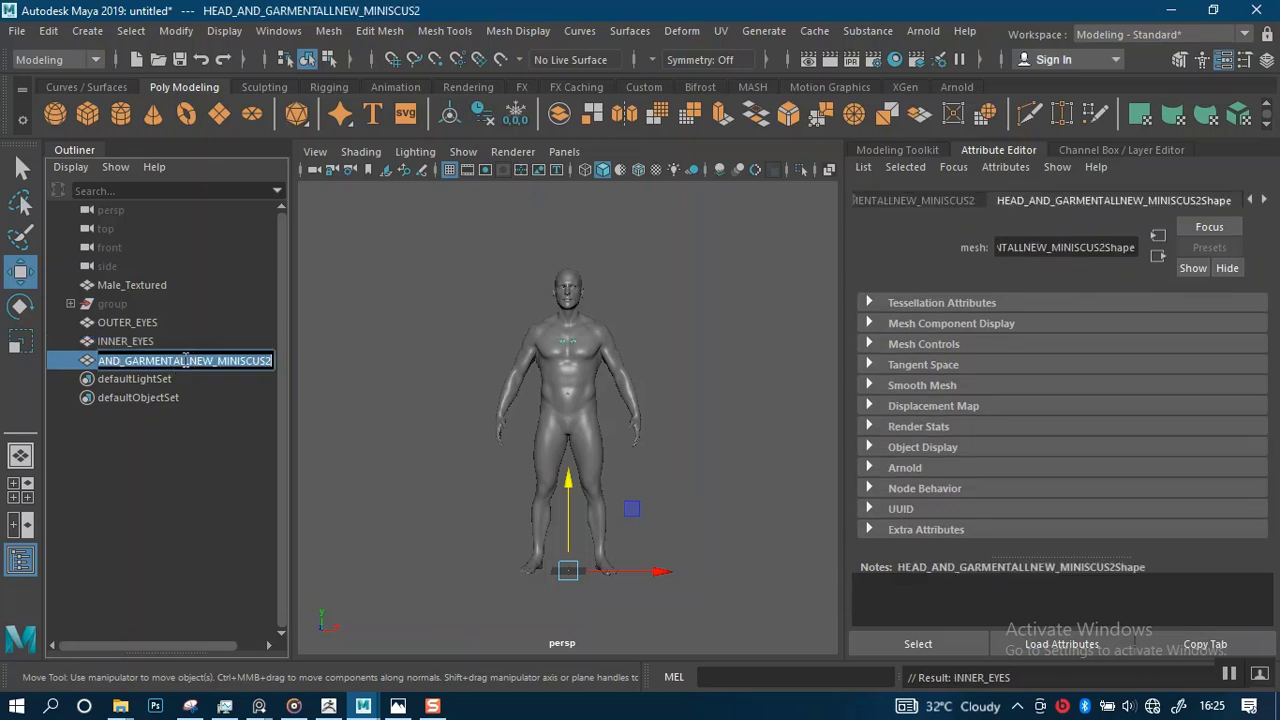
{"action": "left_click_drag", "start_coordinate": [187, 355], "coordinate": [100, 358]}
{"action": "key", "text": "BackSpace"}
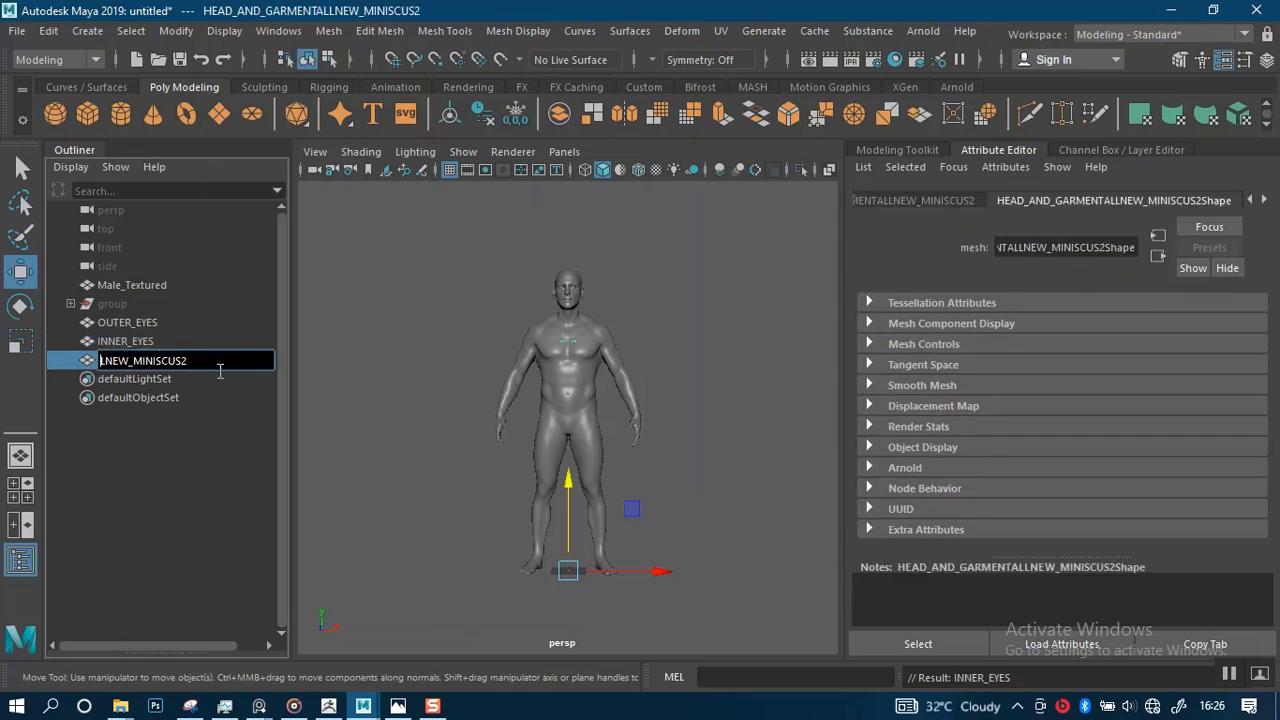
{"action": "key", "text": "BackSpace"}
{"action": "key", "text": "End"}
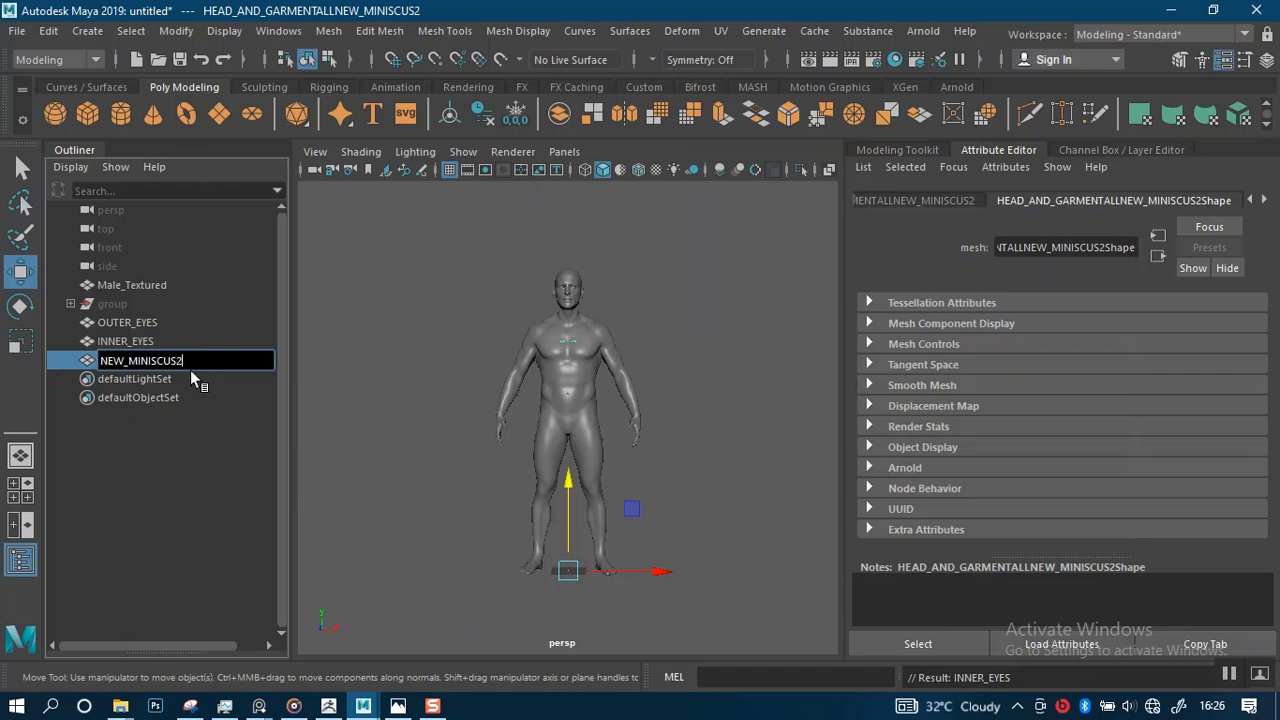
{"action": "key", "text": "Return"}
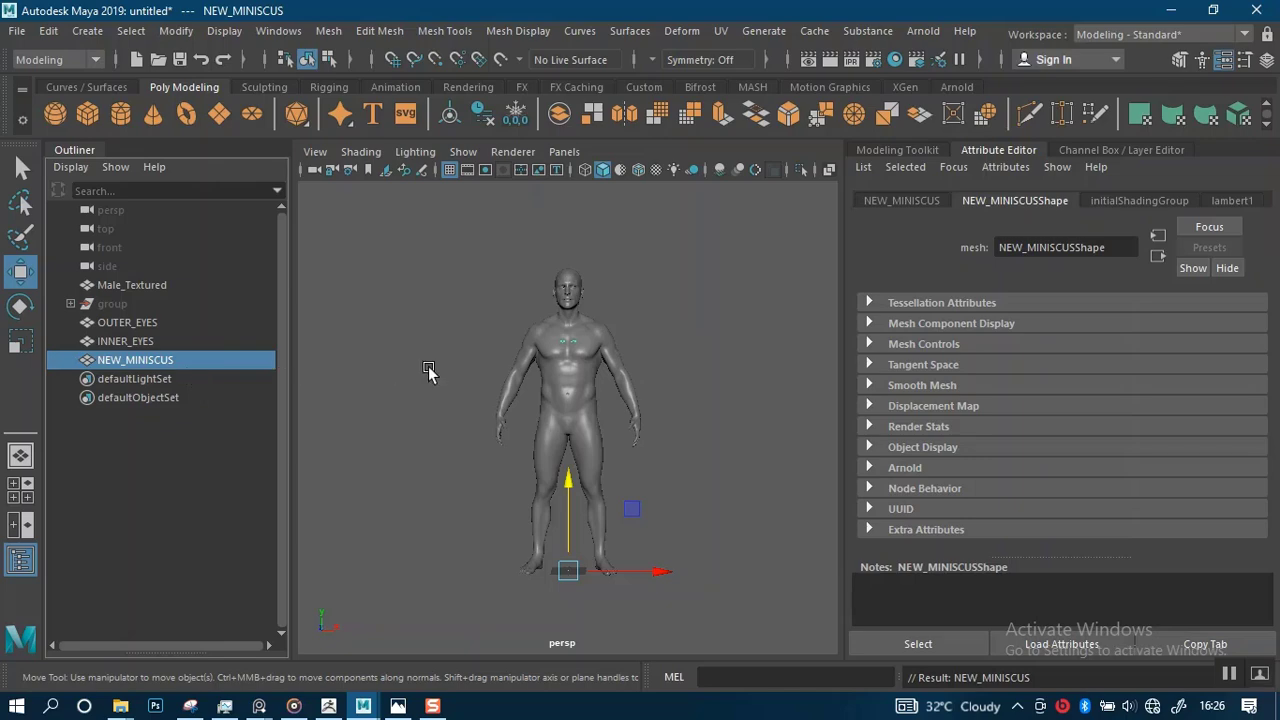
Start saving the scene, switch to File Explorer and create a THOR folder inside GOD OF WAR.
{"action": "key", "text": "ctrl+s"}
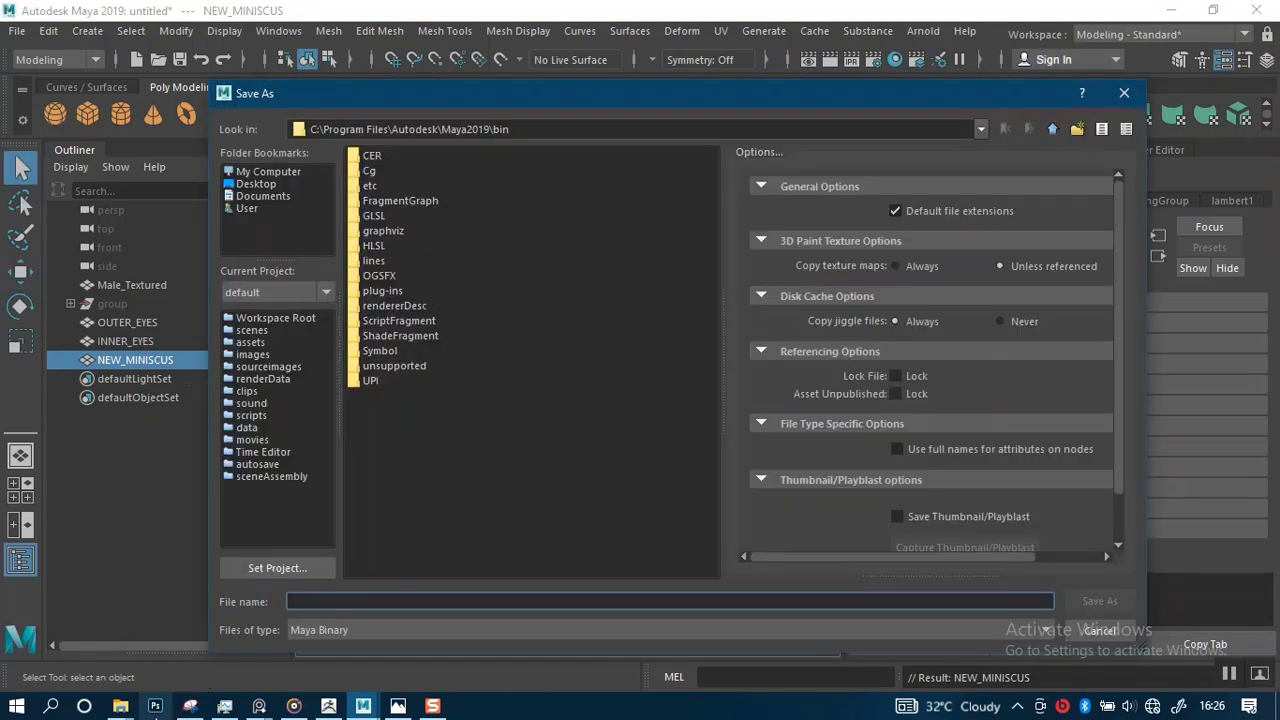
{"action": "left_click", "coordinate": [120, 706]}
{"action": "left_click", "coordinate": [118, 640]}
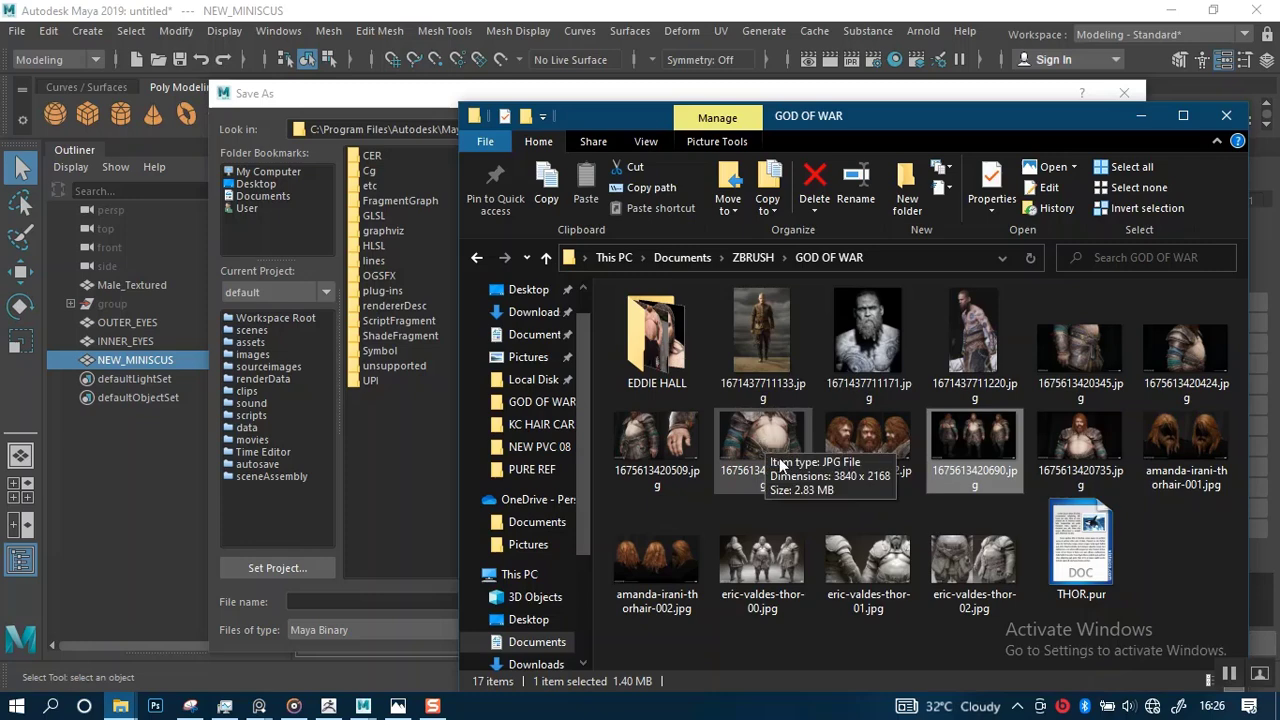
{"action": "left_click", "coordinate": [792, 526]}
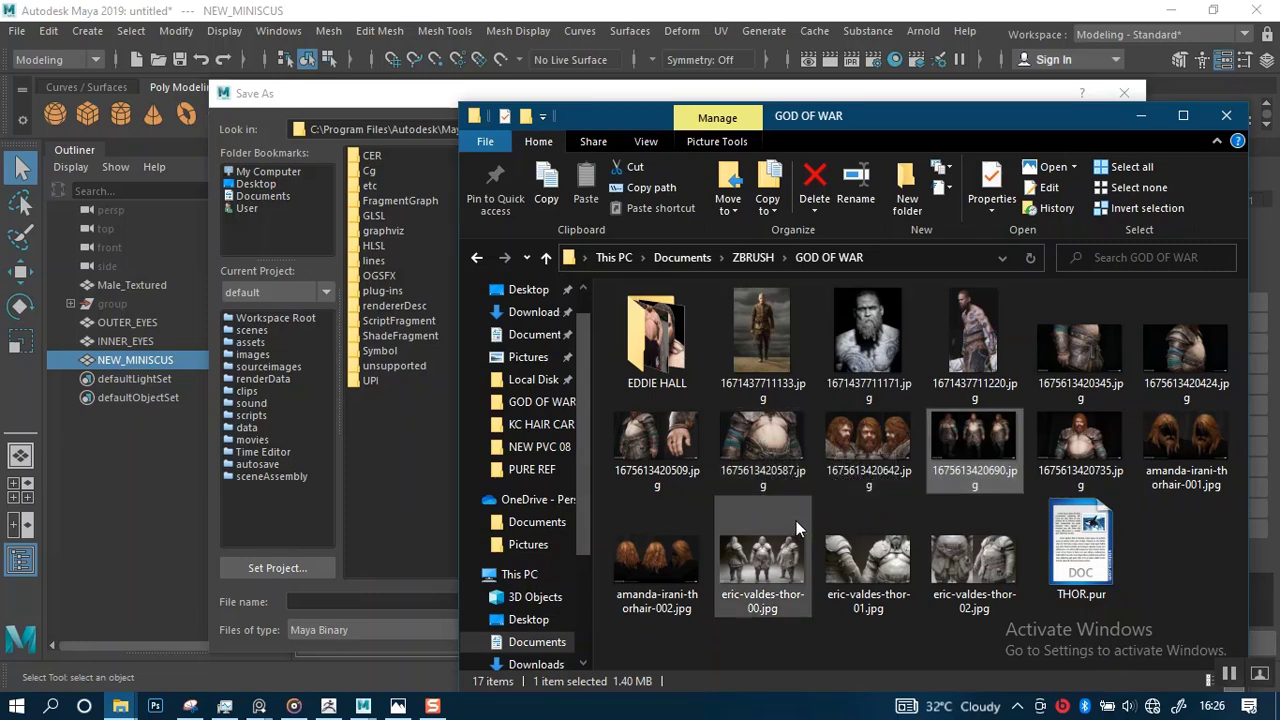
{"action": "left_click", "coordinate": [908, 197]}
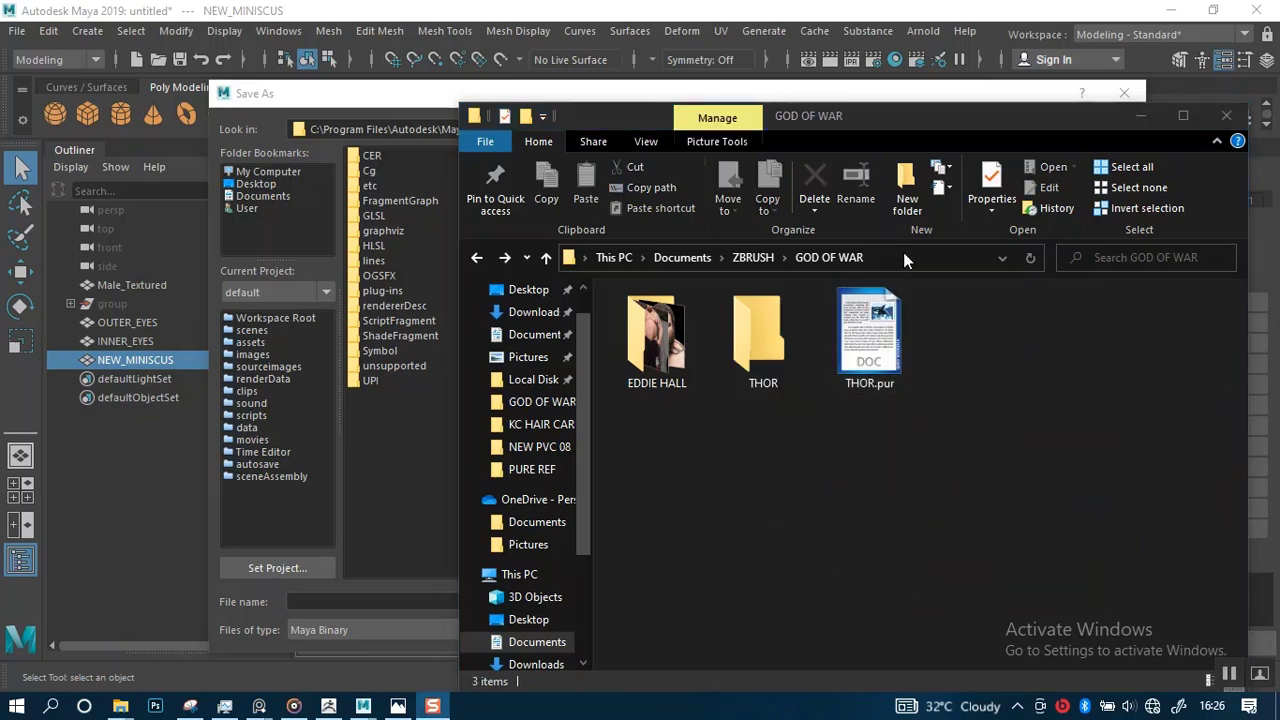
Copy the GOD OF WAR folder path from File Explorer and use it as the save location in Maya.
{"action": "left_click", "coordinate": [790, 258]}
{"action": "key", "text": "ctrl+c"}
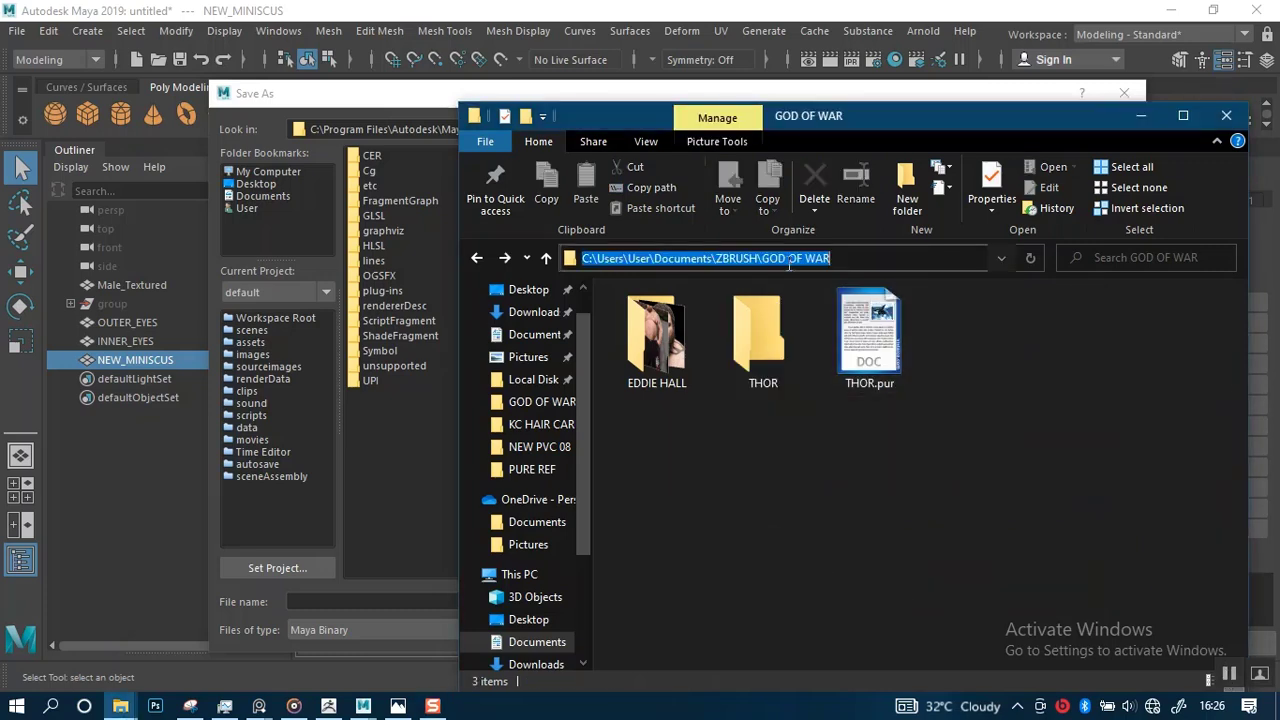
{"action": "left_click", "coordinate": [402, 105]}
{"action": "left_click_drag", "start_coordinate": [515, 129], "coordinate": [308, 129]}
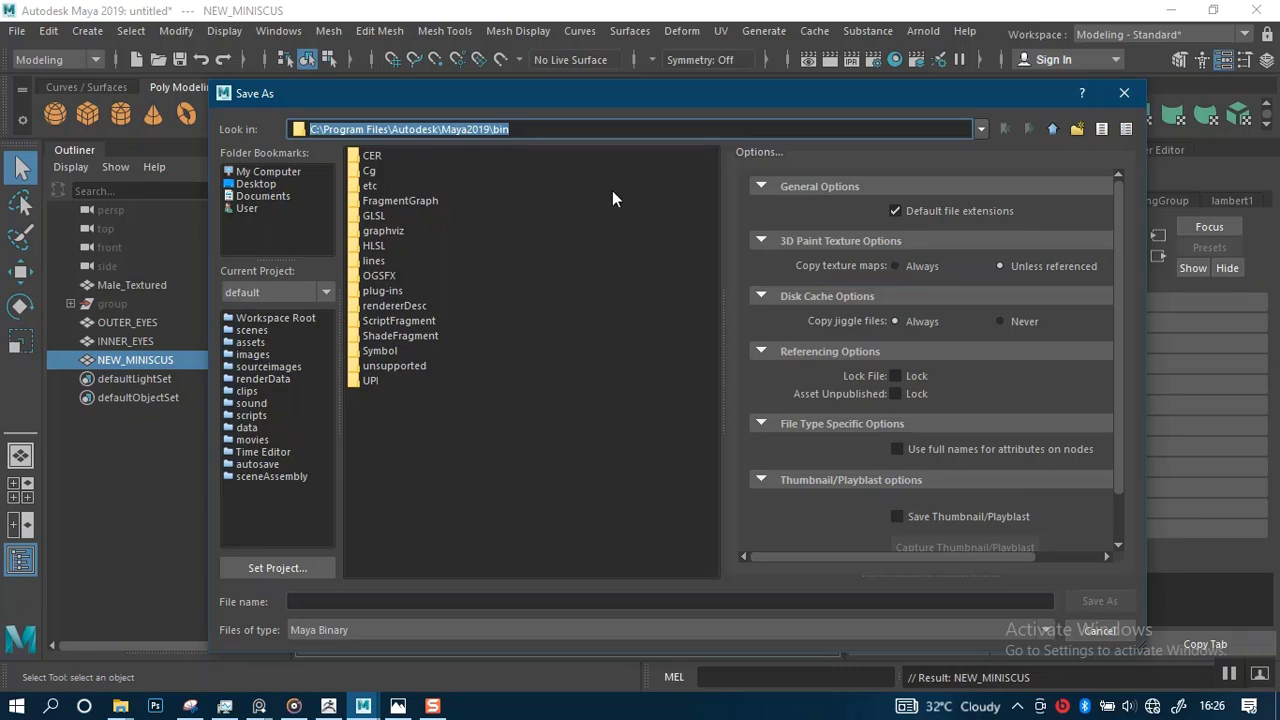
{"action": "key", "text": "ctrl+v"}
{"action": "key", "text": "Return"}
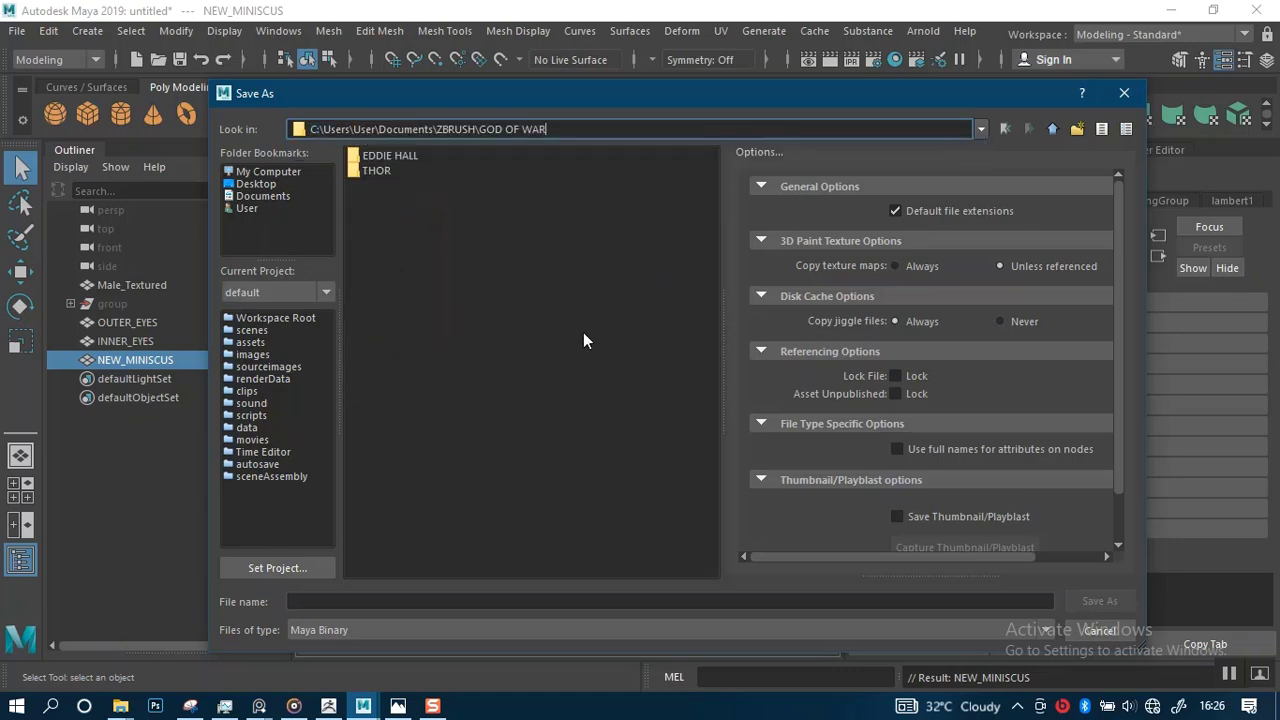
Save the scene as a Maya Binary file named THOR GOW.
{"action": "left_click", "coordinate": [353, 600]}
{"action": "type", "text": "TH"}
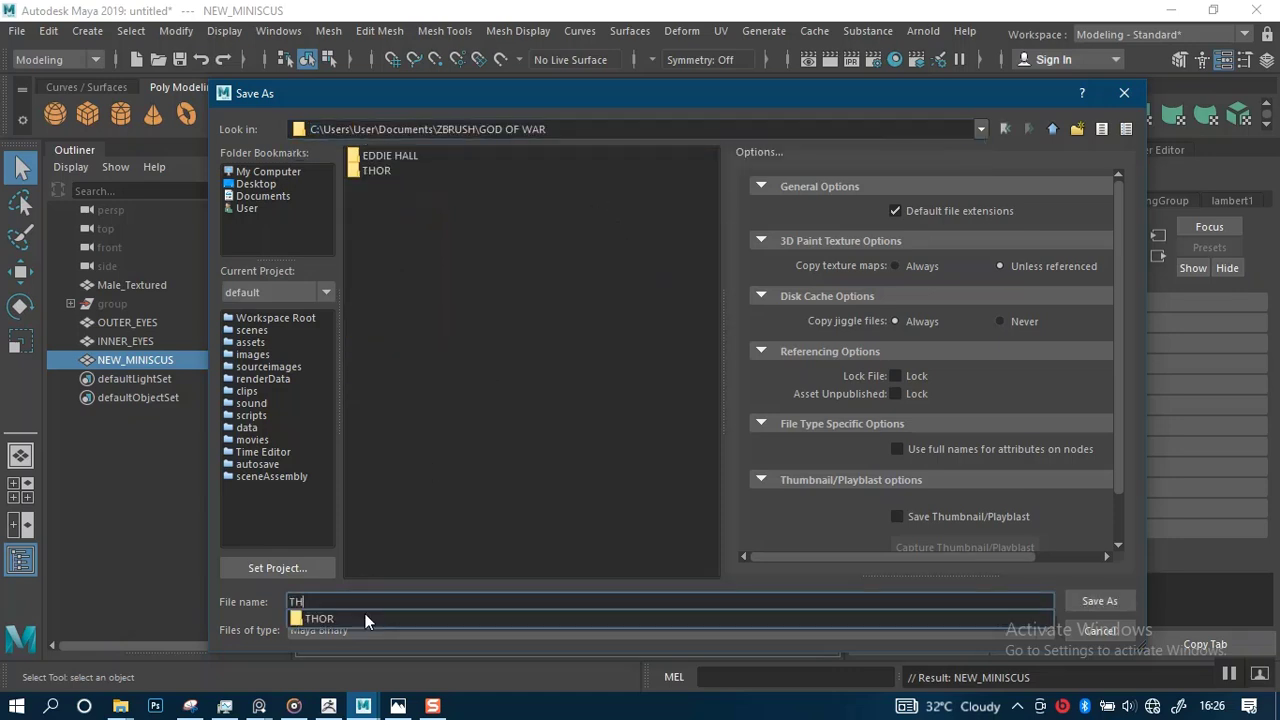
{"action": "type", "text": "OR GOW"}
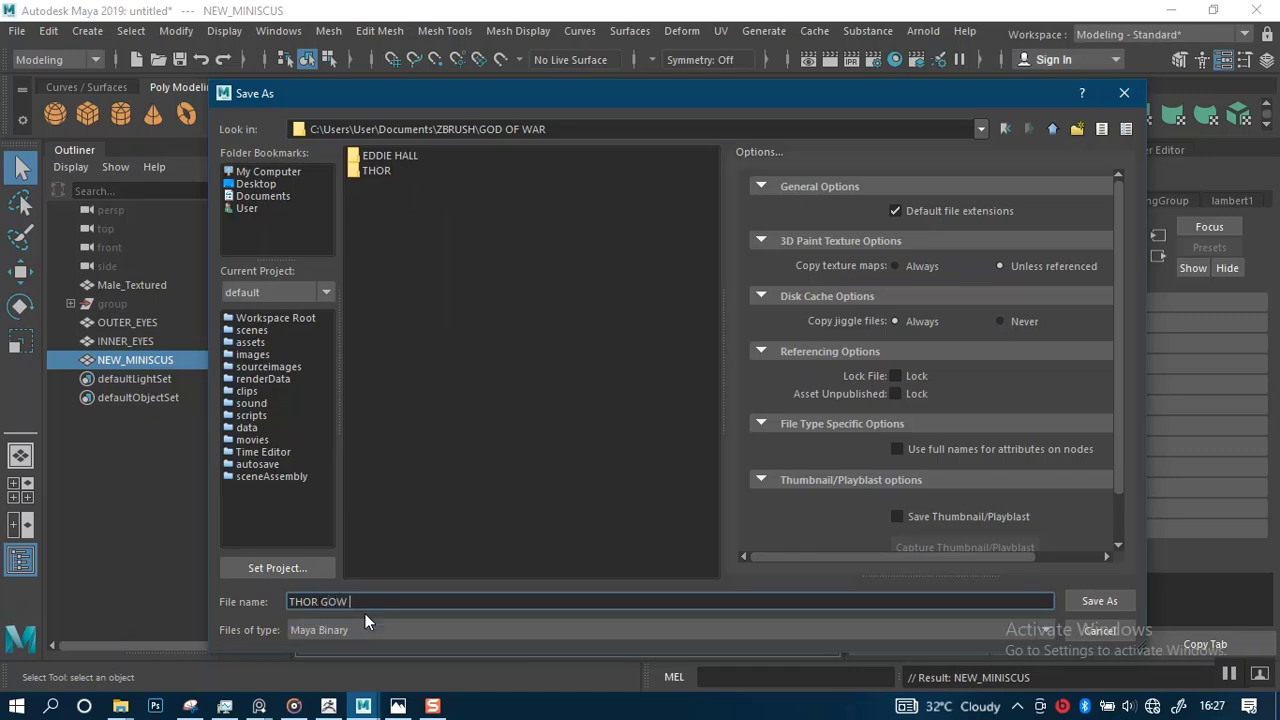
{"action": "key", "text": "Return"}
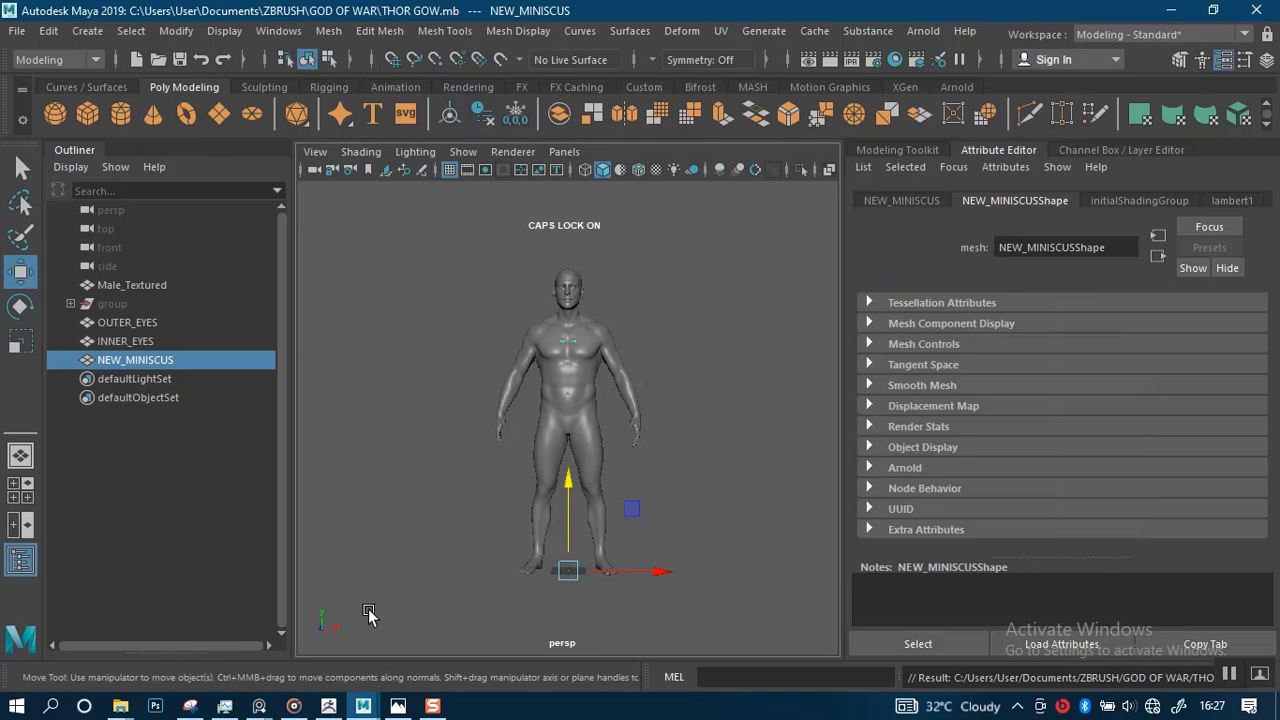
Group the OUTER_EYES, INNER_EYES and NEW_MINISCUS meshes and rename the group EYES.
{"action": "scroll", "coordinate": [620, 407], "scroll_direction": "up", "scroll_amount": 5}
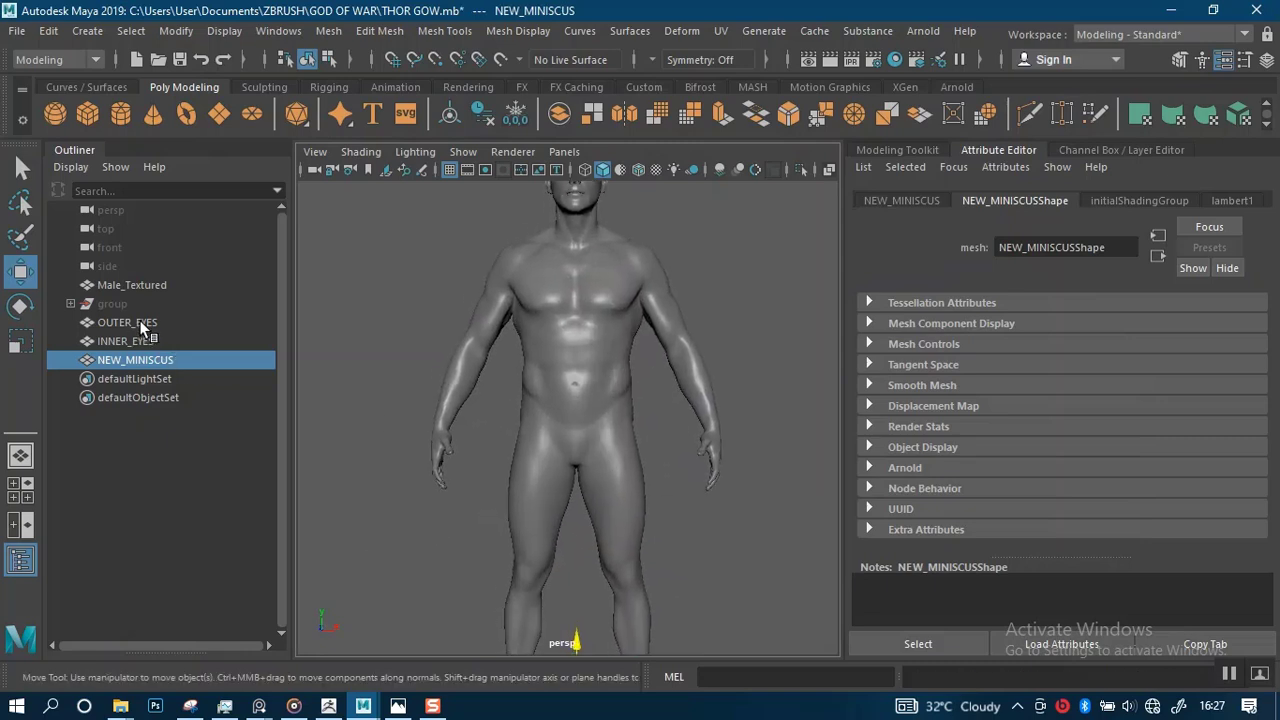
{"action": "left_click", "coordinate": [140, 324]}
{"action": "left_click", "coordinate": [150, 360], "text": "shift"}
{"action": "key", "text": "ctrl+g"}
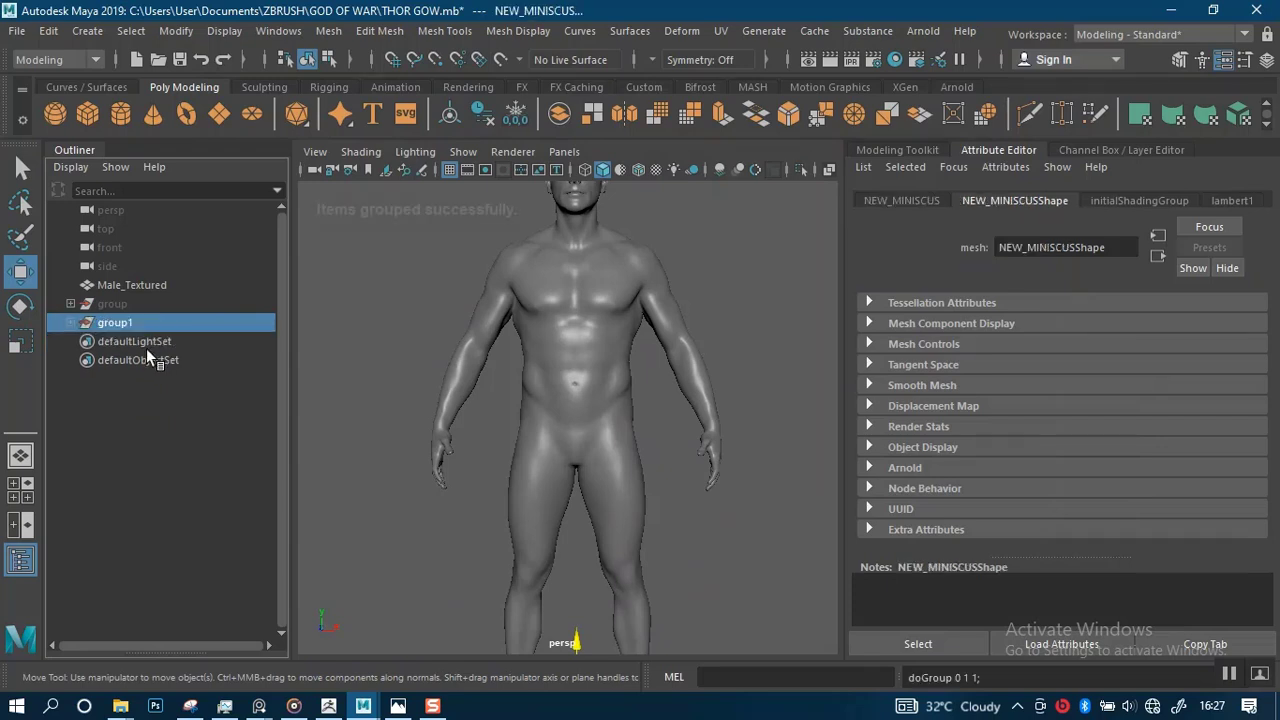
{"action": "double_click", "coordinate": [133, 326]}
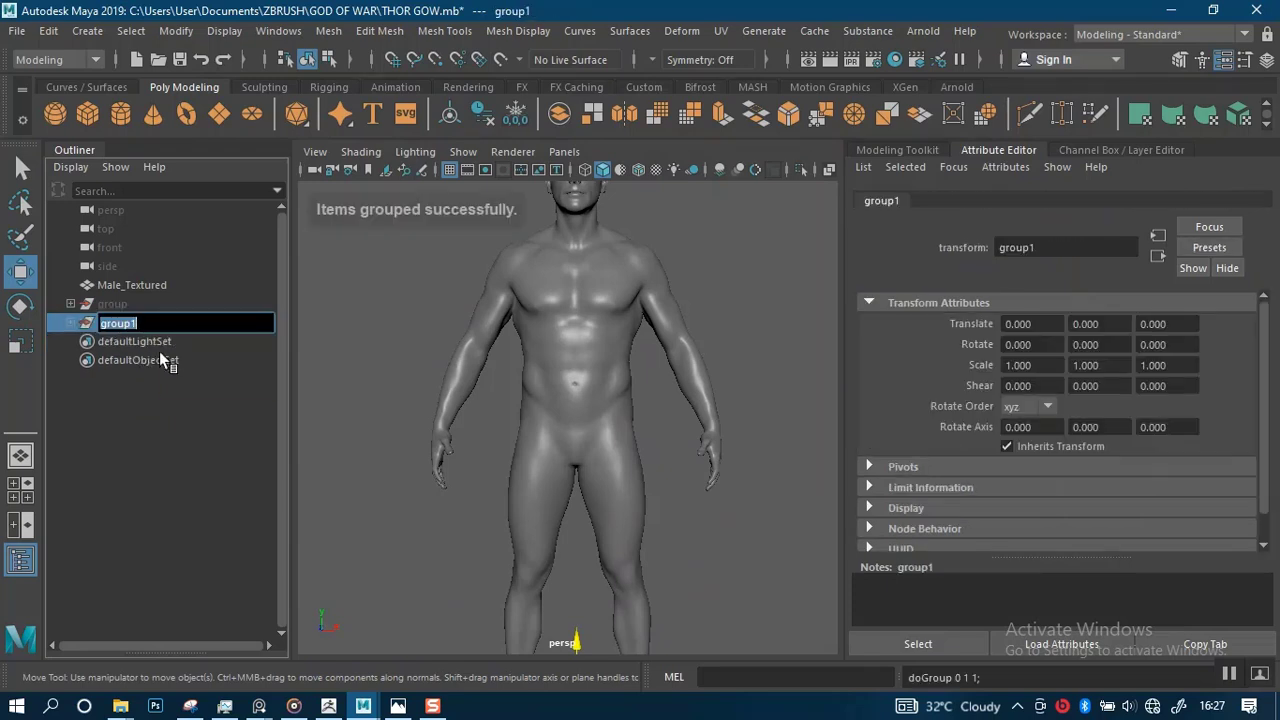
{"action": "type", "text": "eye"}
{"action": "key", "text": "BackSpace"}
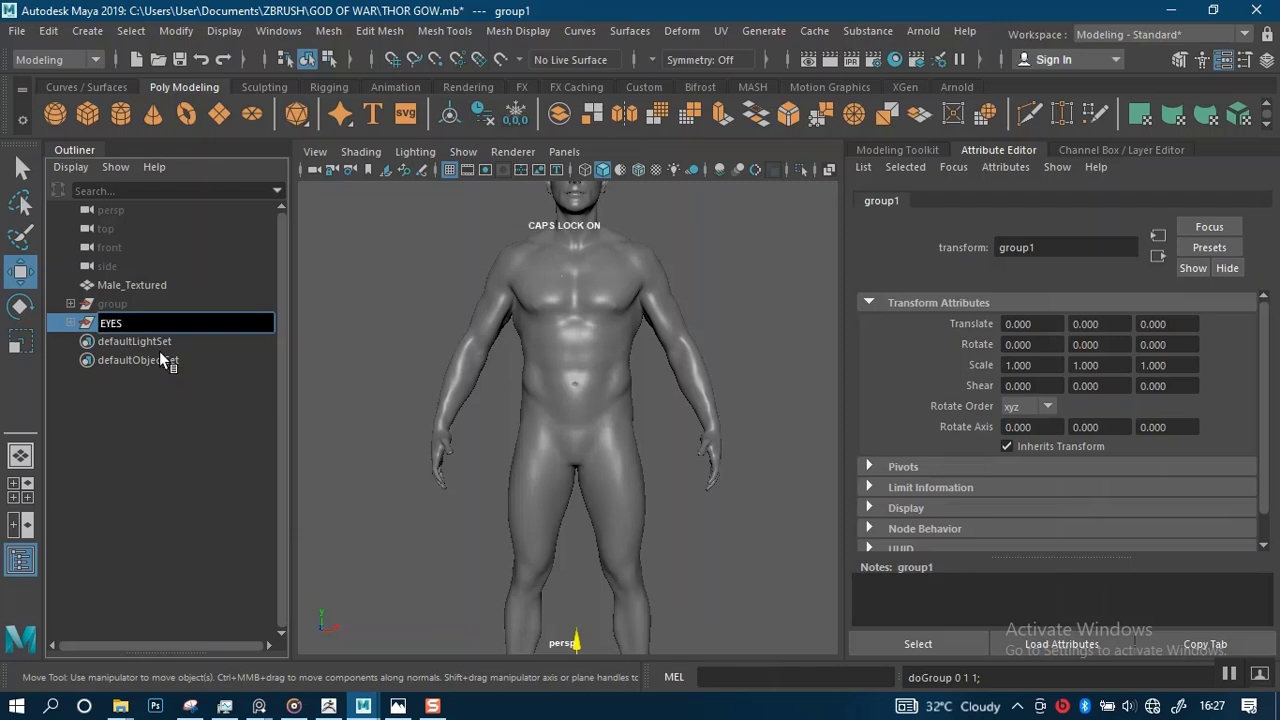
{"action": "key", "text": "Return"}
{"action": "left_click", "coordinate": [338, 320]}
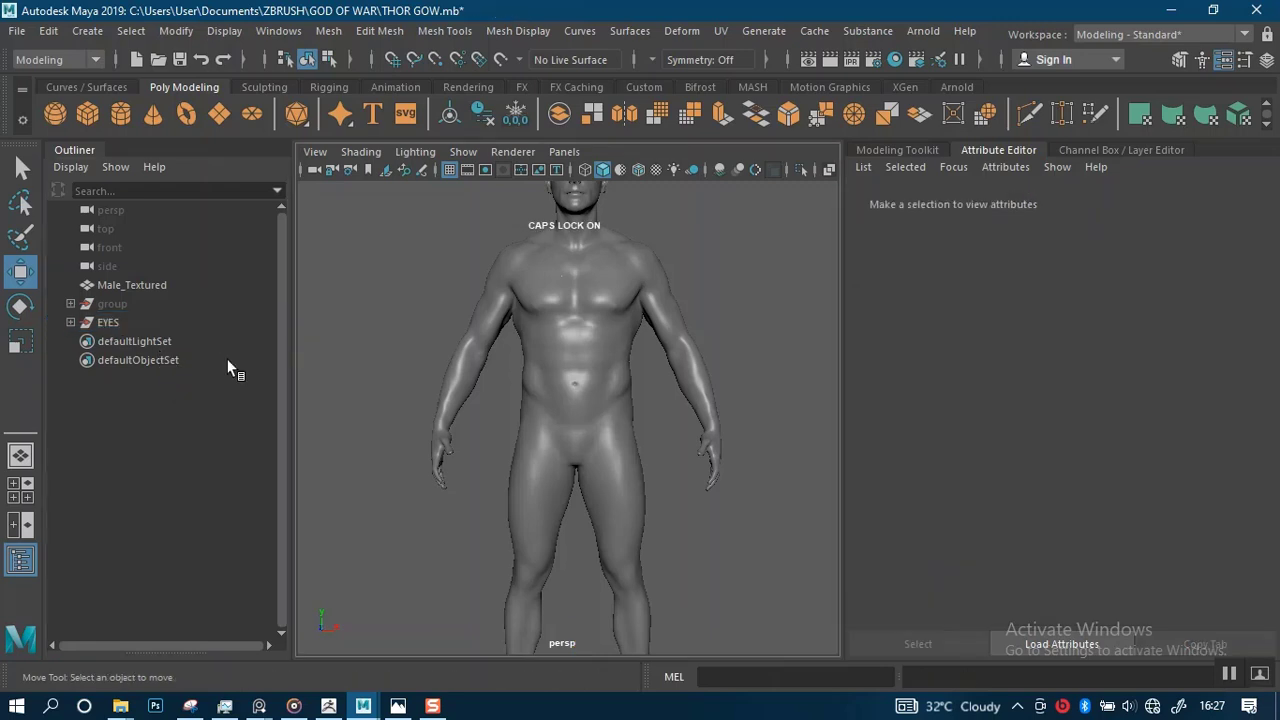
Move the pasted male base mesh inside the leftover group sideways along X, away from Male_Textured, to about -68.5.
{"action": "left_click", "coordinate": [110, 304]}
{"action": "left_click", "coordinate": [71, 304]}
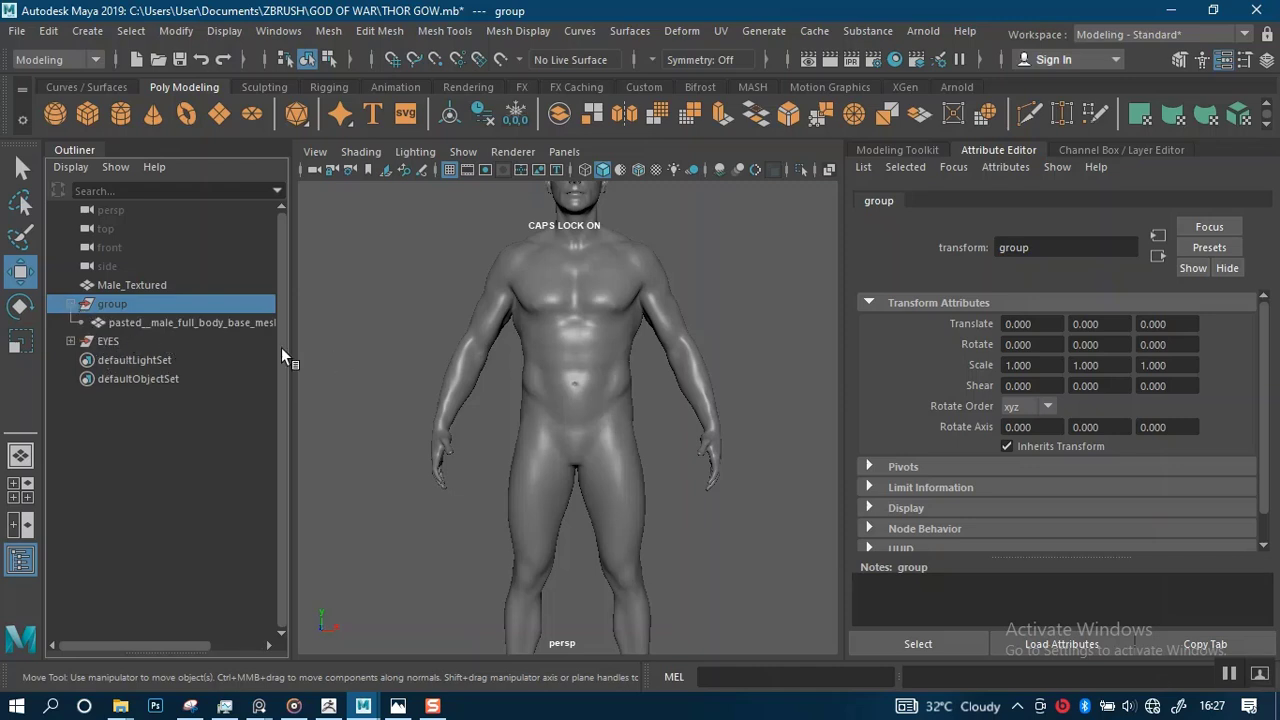
{"action": "left_click", "coordinate": [233, 322]}
{"action": "left_click", "coordinate": [638, 440]}
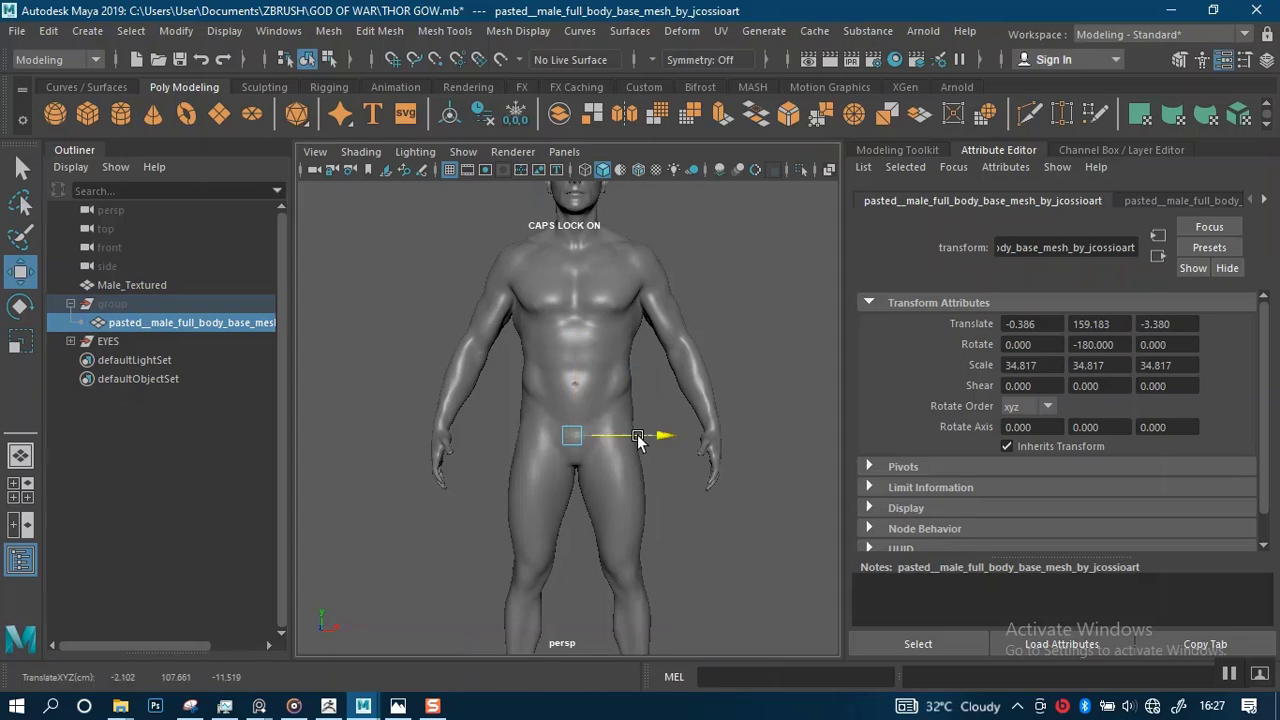
{"action": "left_click_drag", "start_coordinate": [638, 440], "coordinate": [463, 433]}
{"action": "key", "text": "f"}
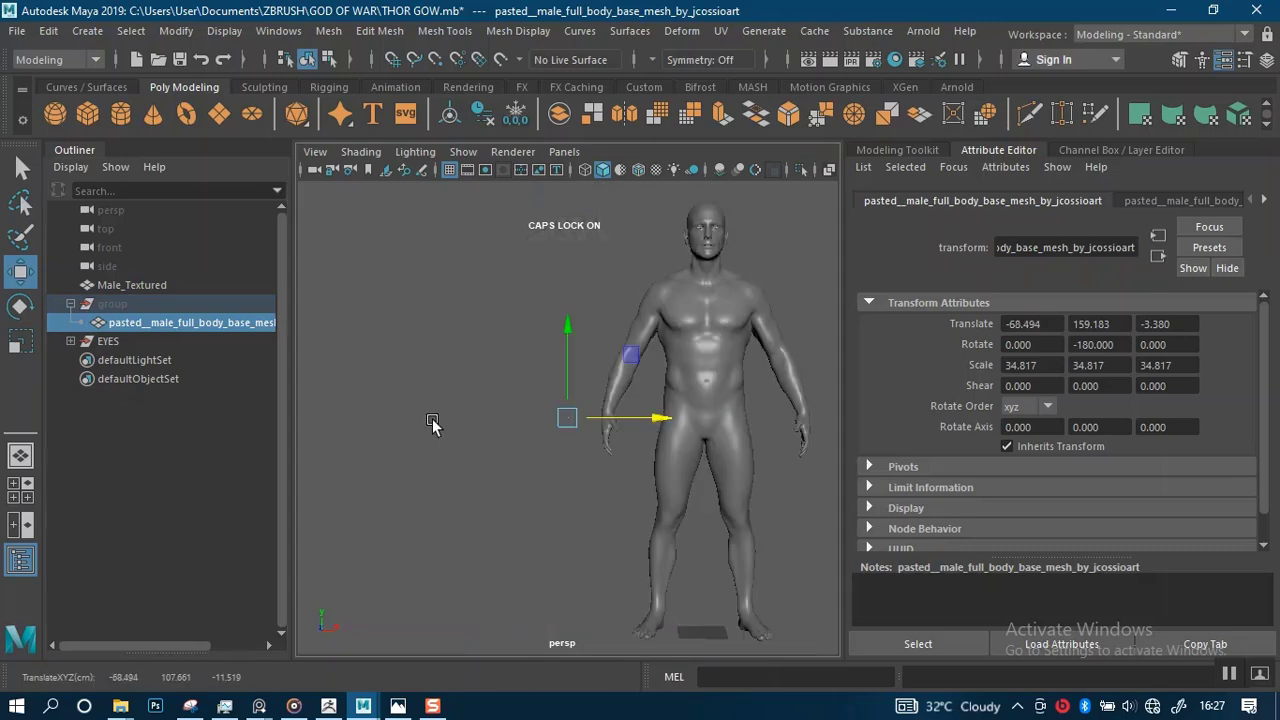
{"action": "left_click", "coordinate": [155, 286]}
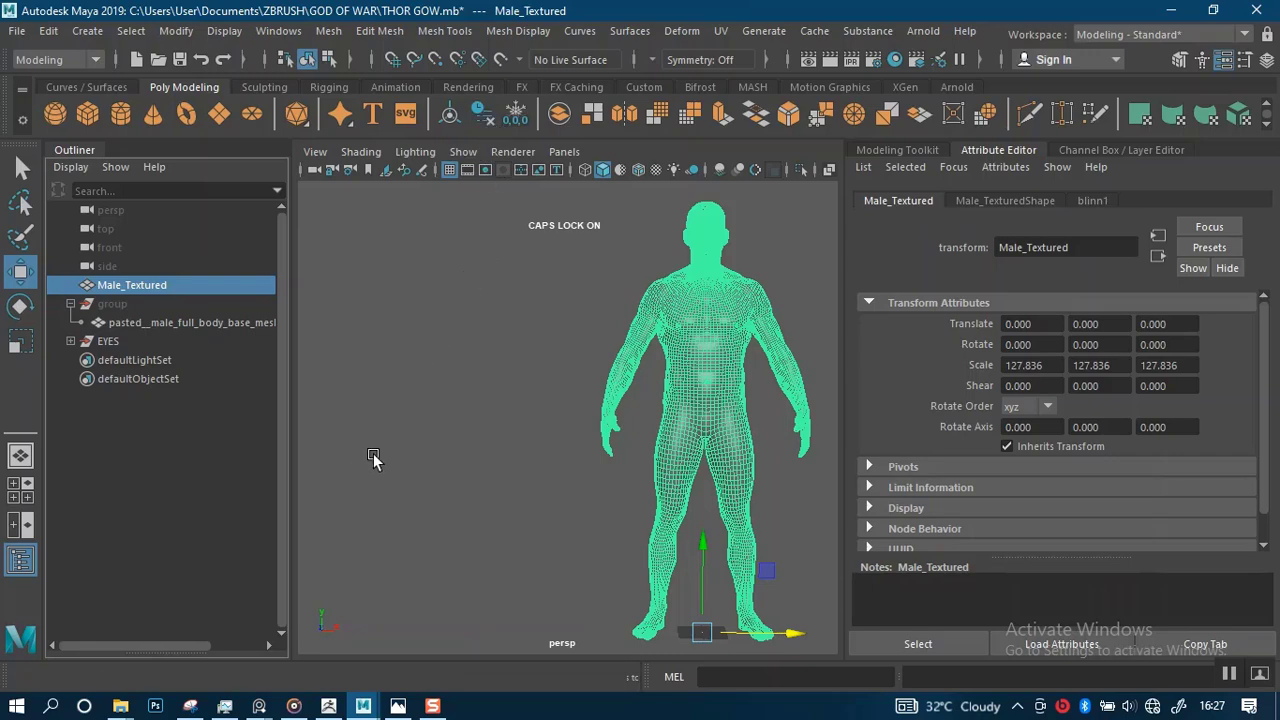
{"action": "scroll", "coordinate": [614, 434], "scroll_direction": "up", "scroll_amount": 5}
{"action": "left_click", "coordinate": [469, 428]}
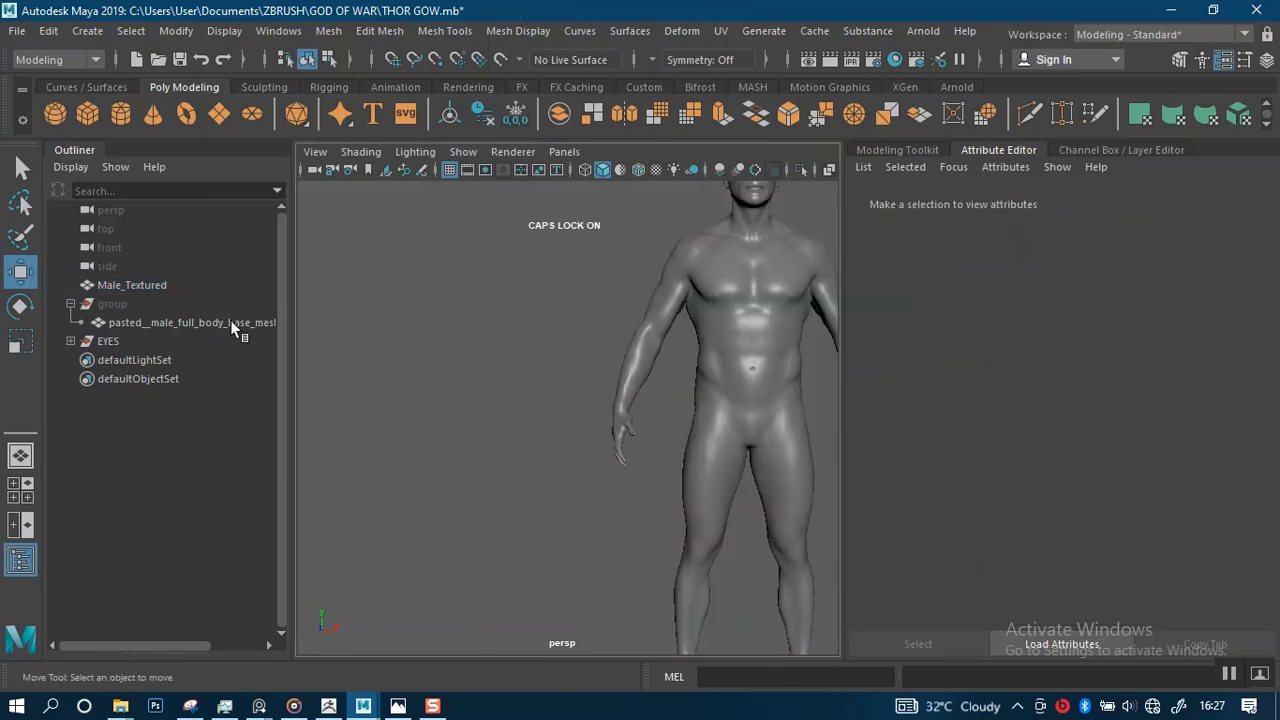
Delete the leftover group containing the pasted male full-body base mesh.
{"action": "left_click", "coordinate": [236, 323]}
{"action": "left_click", "coordinate": [190, 305]}
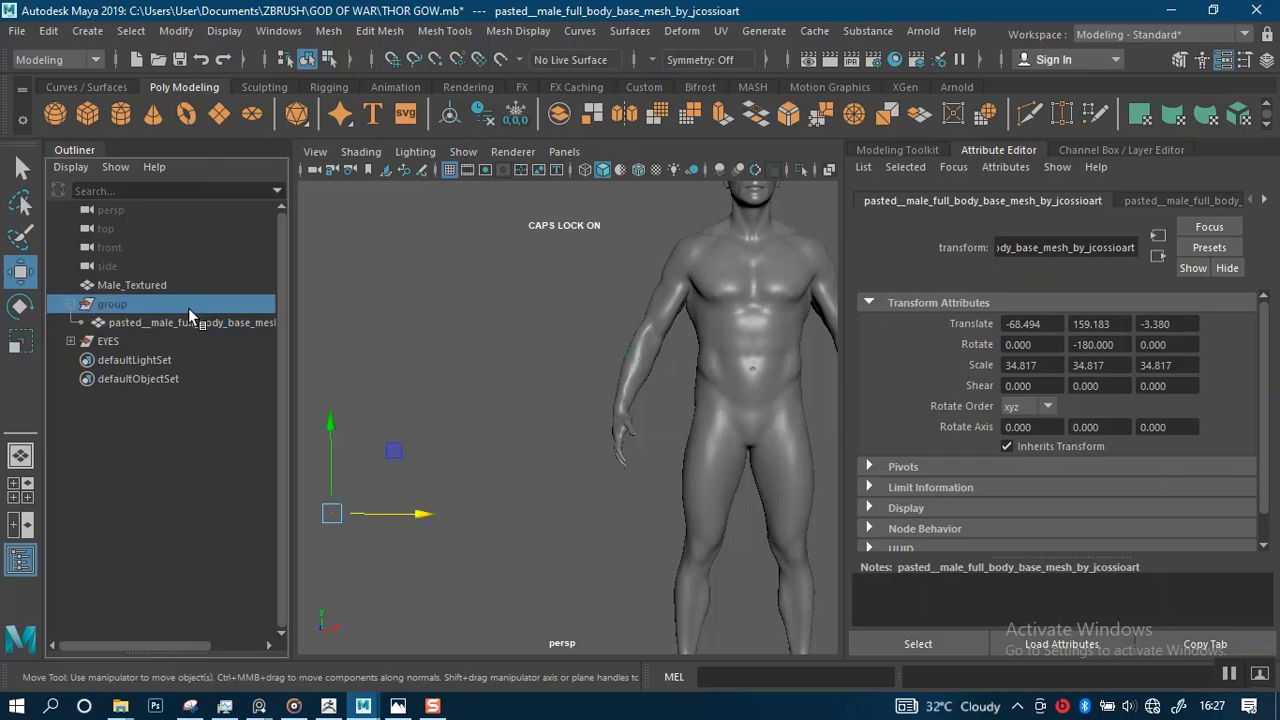
{"action": "key", "text": "Delete"}
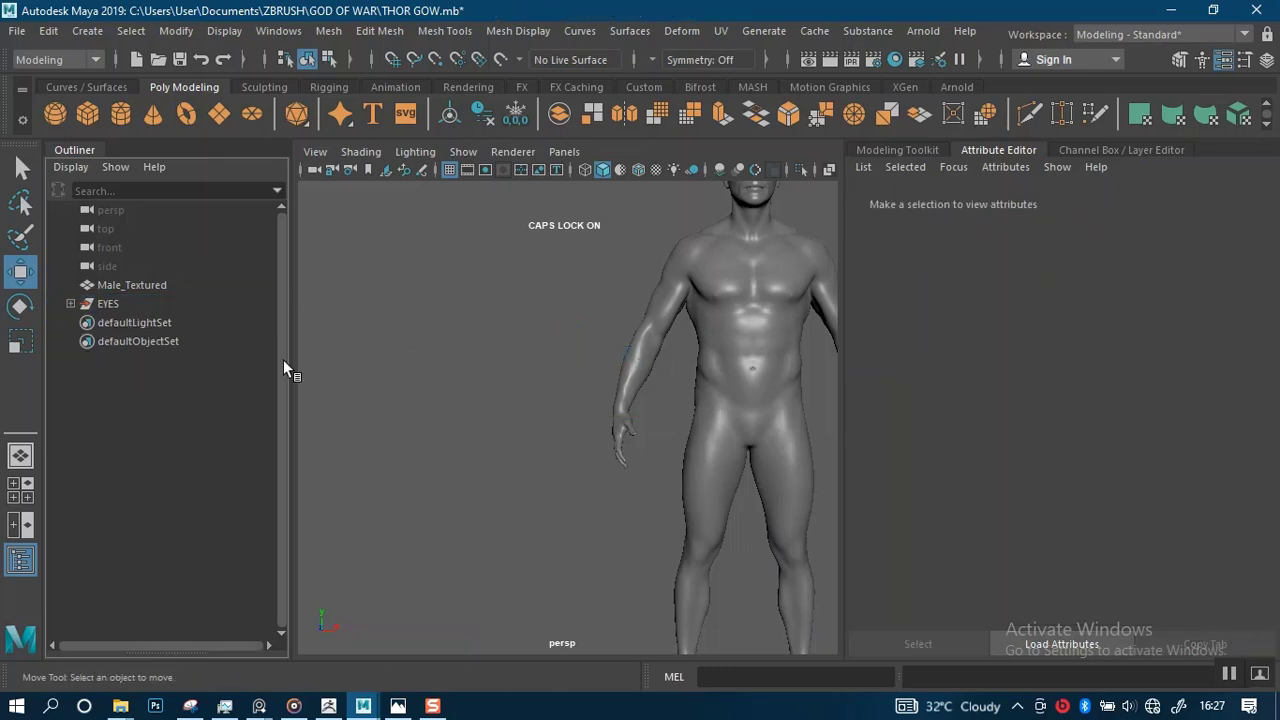
{"action": "left_click", "coordinate": [115, 304]}
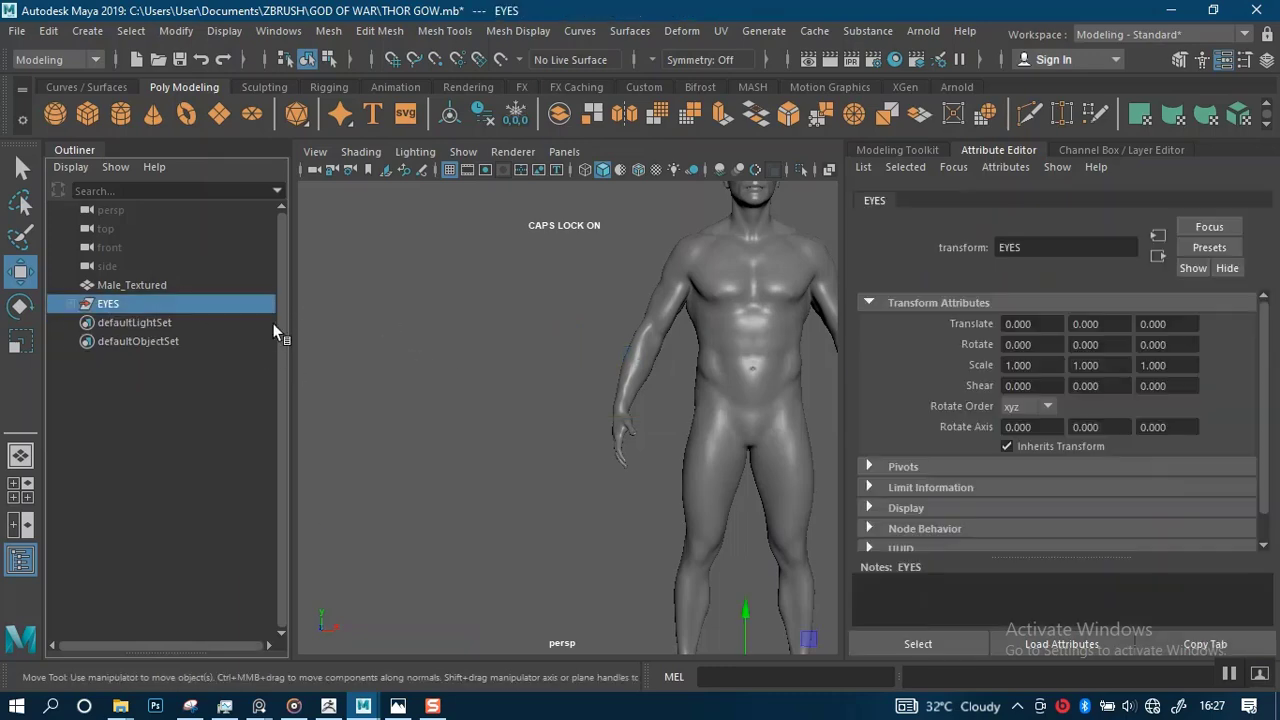
{"action": "left_click", "coordinate": [728, 358]}
{"action": "key", "text": "f"}
{"action": "right_click_drag", "start_coordinate": [590, 281], "coordinate": [590, 314], "text": "alt"}
{"action": "right_click_drag", "start_coordinate": [534, 345], "coordinate": [509, 423], "text": "alt"}
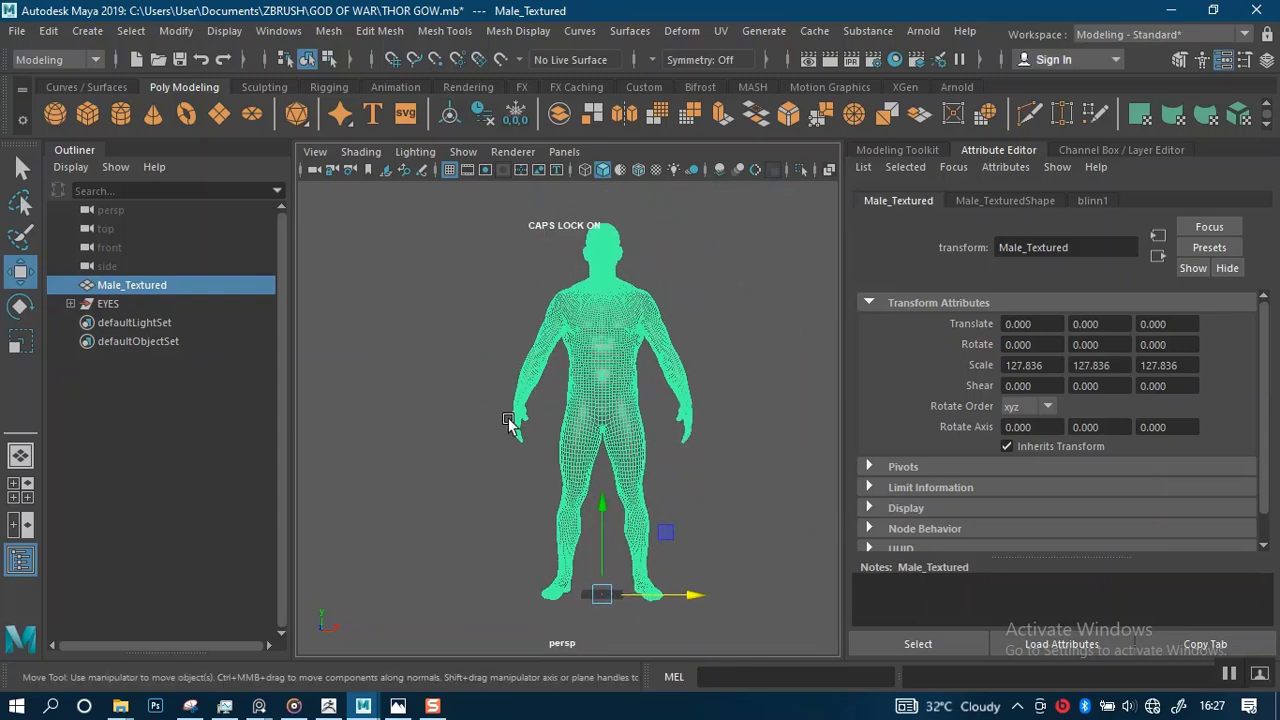
{"action": "left_click", "coordinate": [429, 437]}
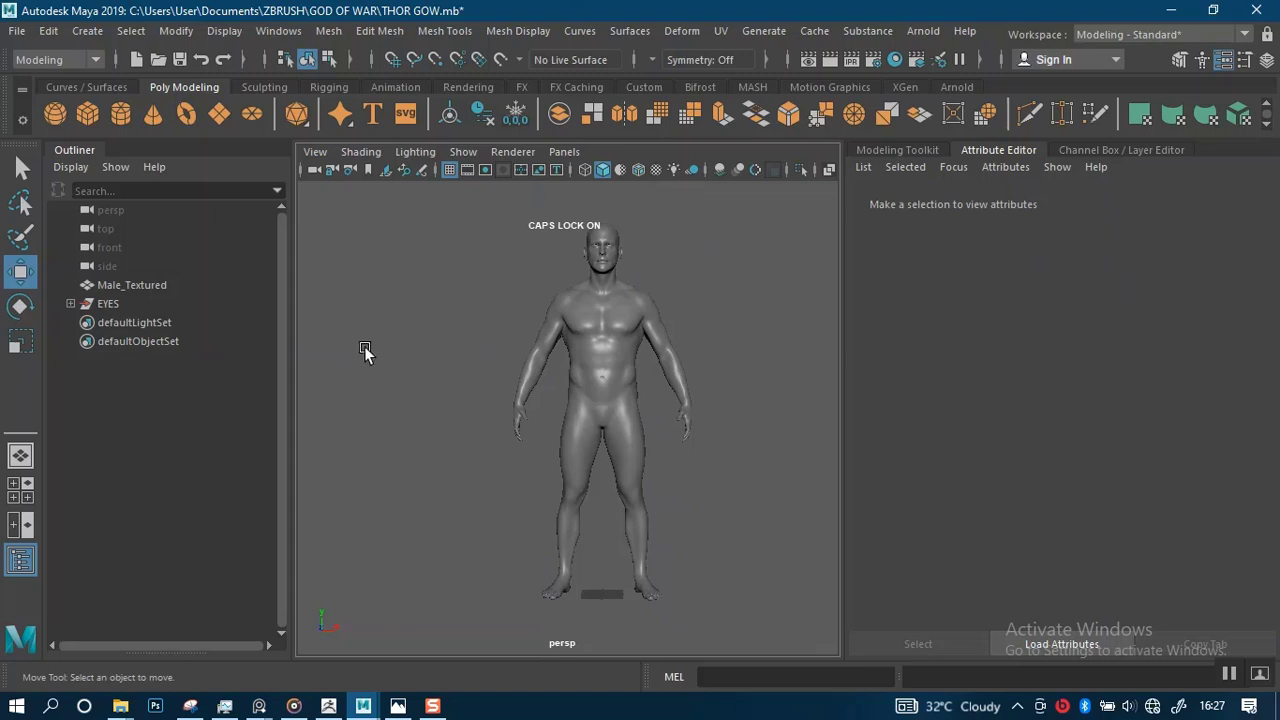
Center the pivot of the EYES group on its eye meshes, with the group at its original position.
{"action": "scroll", "coordinate": [514, 414], "scroll_direction": "up", "scroll_amount": 3}
{"action": "left_click", "coordinate": [118, 303]}
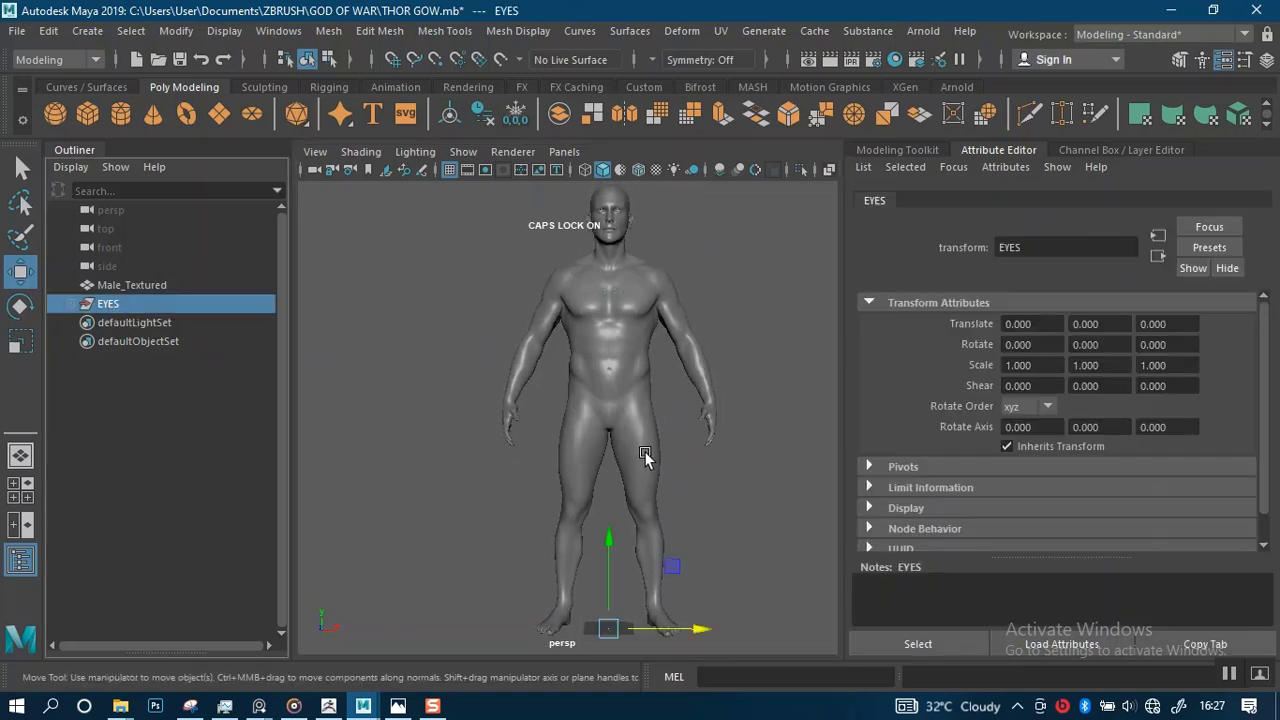
{"action": "middle_click_drag", "start_coordinate": [644, 451], "coordinate": [631, 375], "text": "alt"}
{"action": "right_click_drag", "start_coordinate": [631, 375], "coordinate": [725, 565], "text": "alt"}
{"action": "middle_click_drag", "start_coordinate": [715, 530], "coordinate": [648, 385], "text": "alt"}
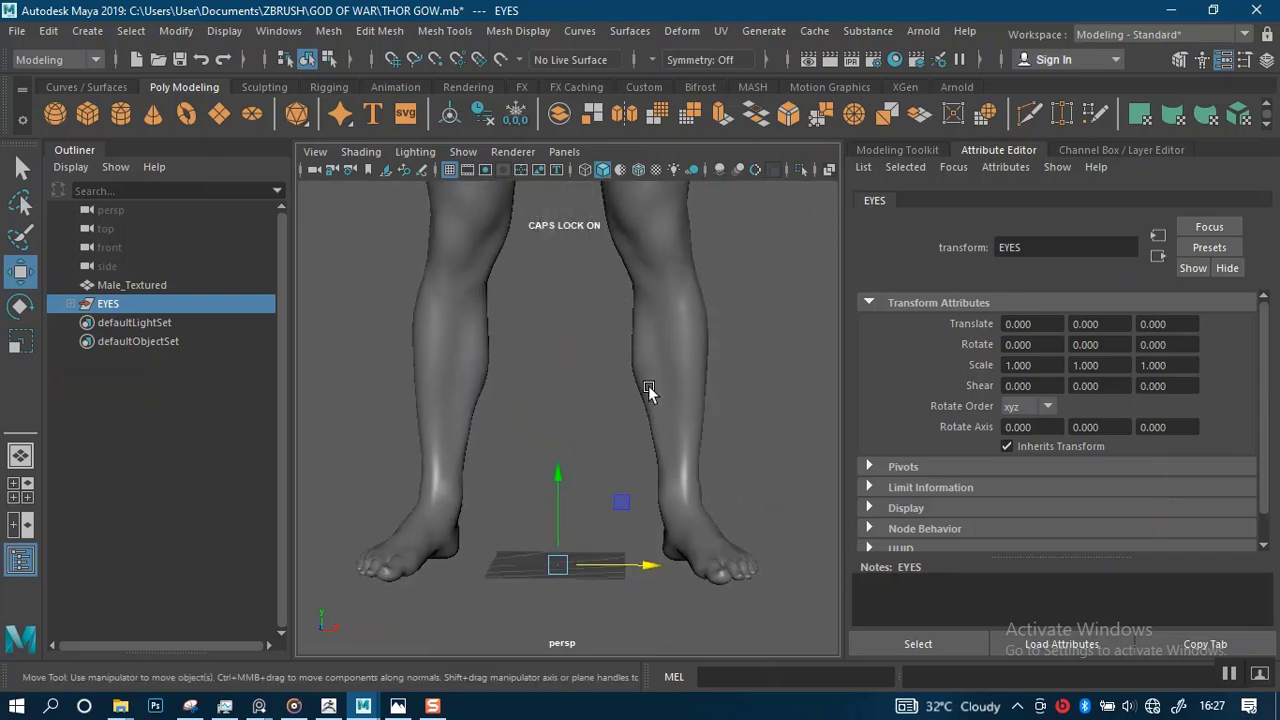
{"action": "scroll", "coordinate": [648, 388], "scroll_direction": "down", "scroll_amount": 5}
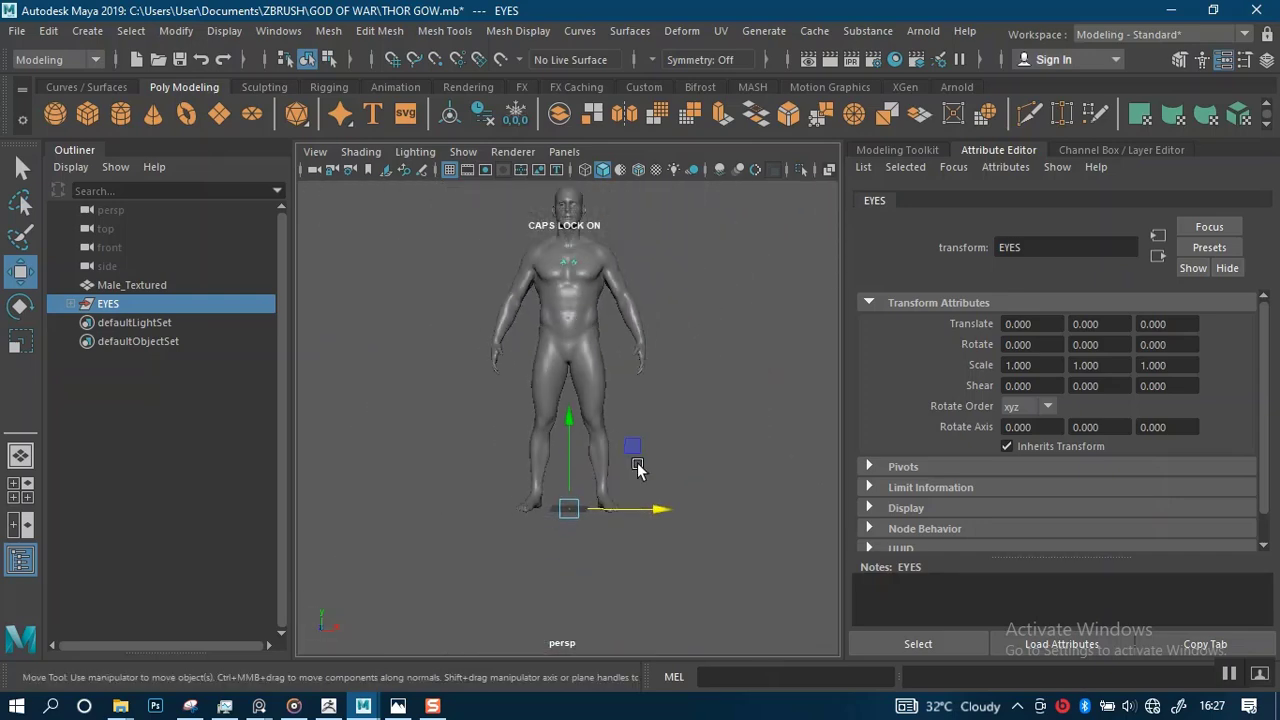
{"action": "left_click_drag", "start_coordinate": [656, 511], "coordinate": [712, 511]}
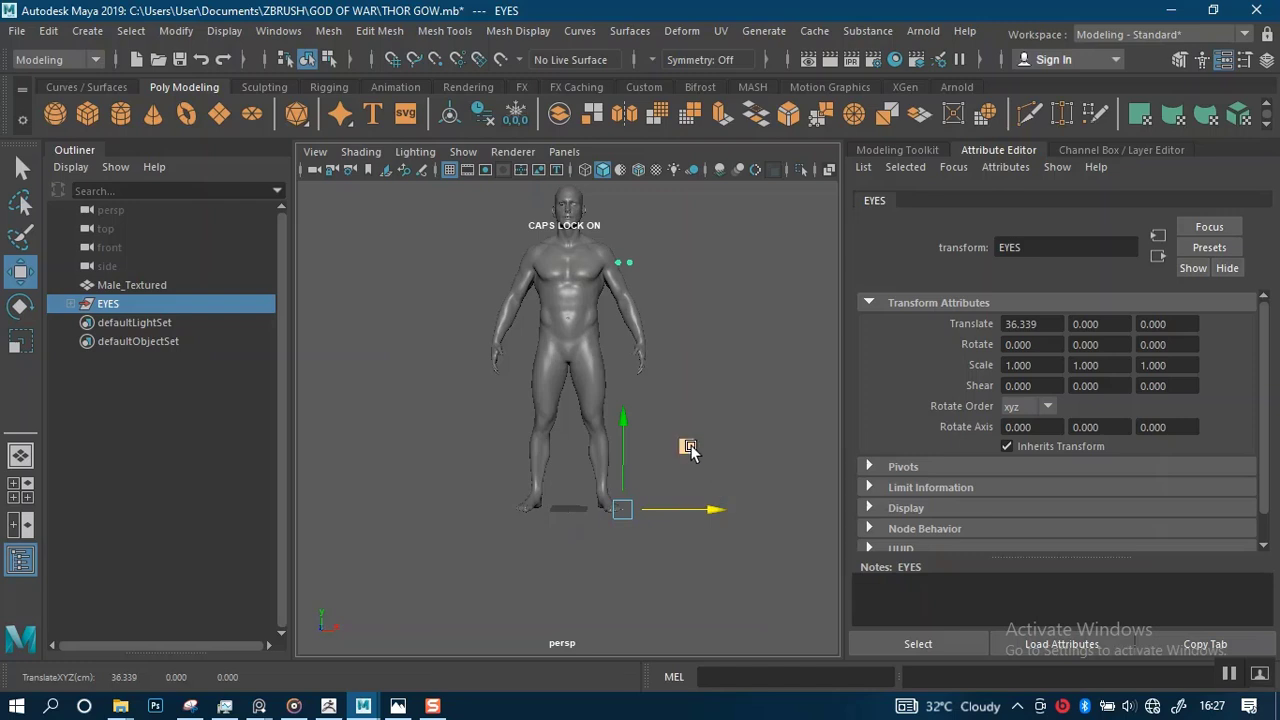
{"action": "left_click", "coordinate": [449, 116]}
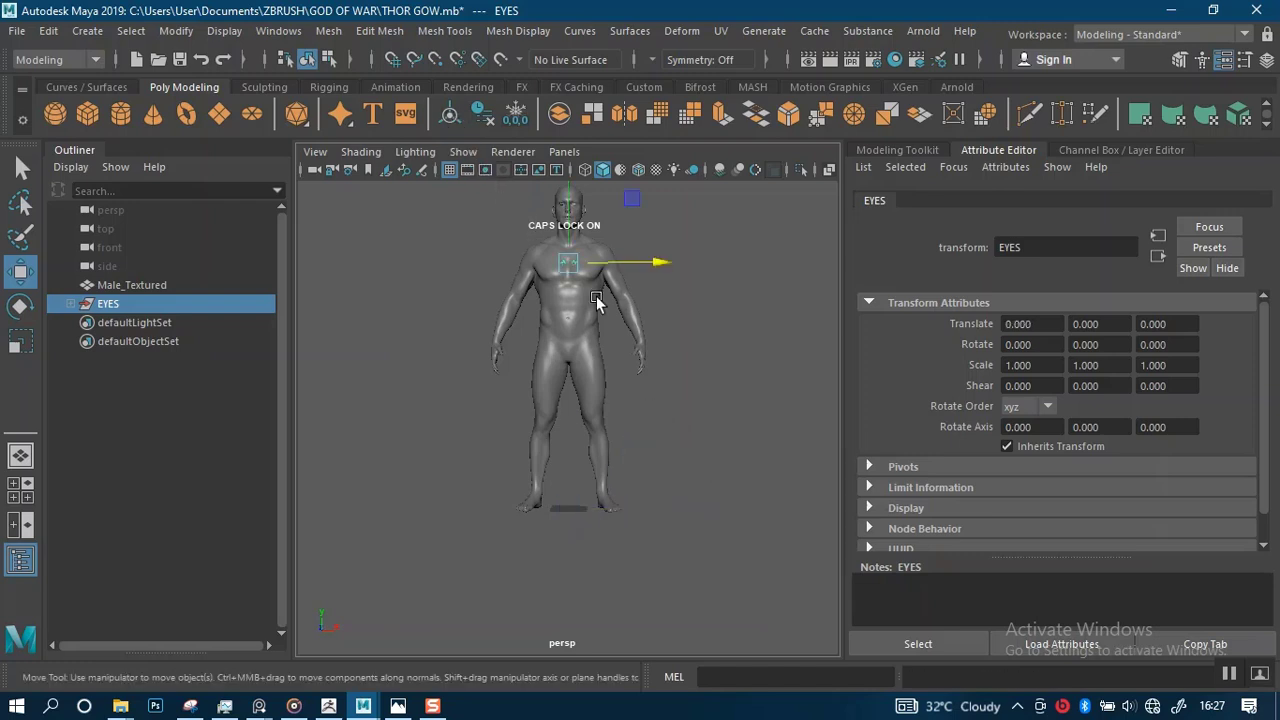
In wireframe display, raise the EYES group to the face just below the eye sockets, about 34.2 units along Y.
{"action": "middle_click_drag", "start_coordinate": [592, 238], "coordinate": [599, 351], "text": "alt"}
{"action": "scroll", "coordinate": [595, 362], "scroll_direction": "up", "scroll_amount": 5}
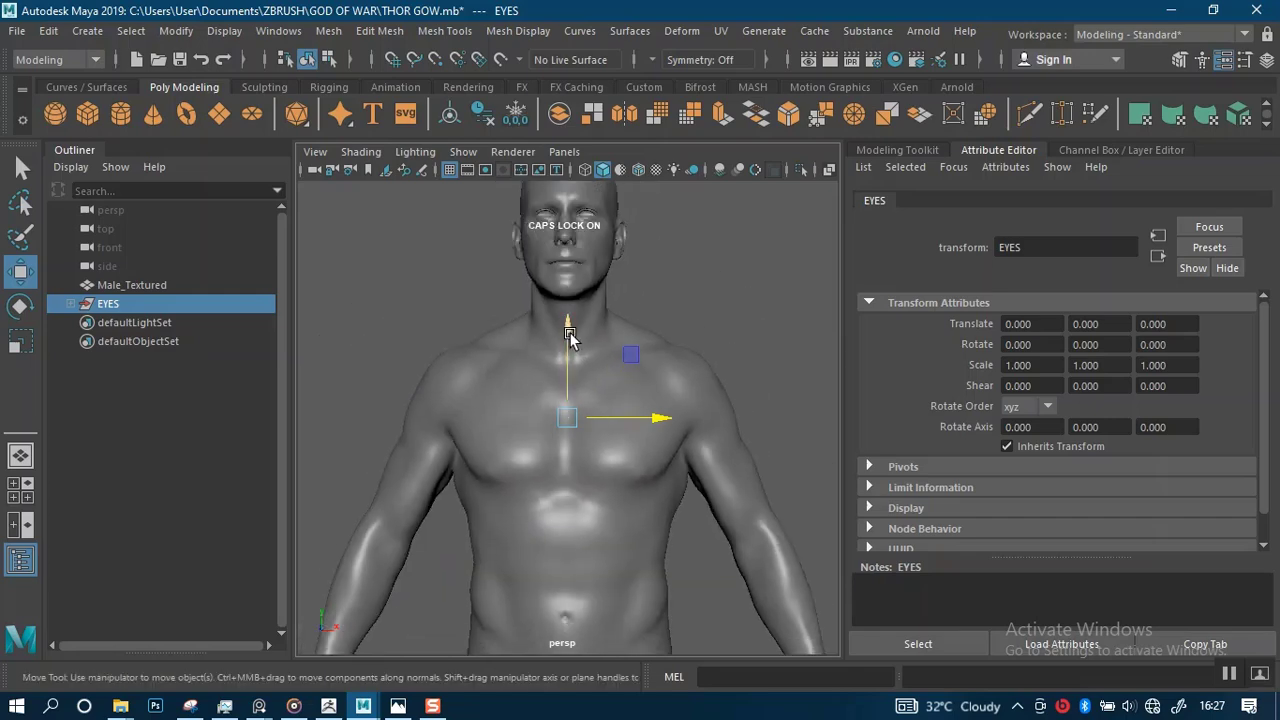
{"action": "key", "text": "4"}
{"action": "left_click_drag", "start_coordinate": [570, 336], "coordinate": [563, 345]}
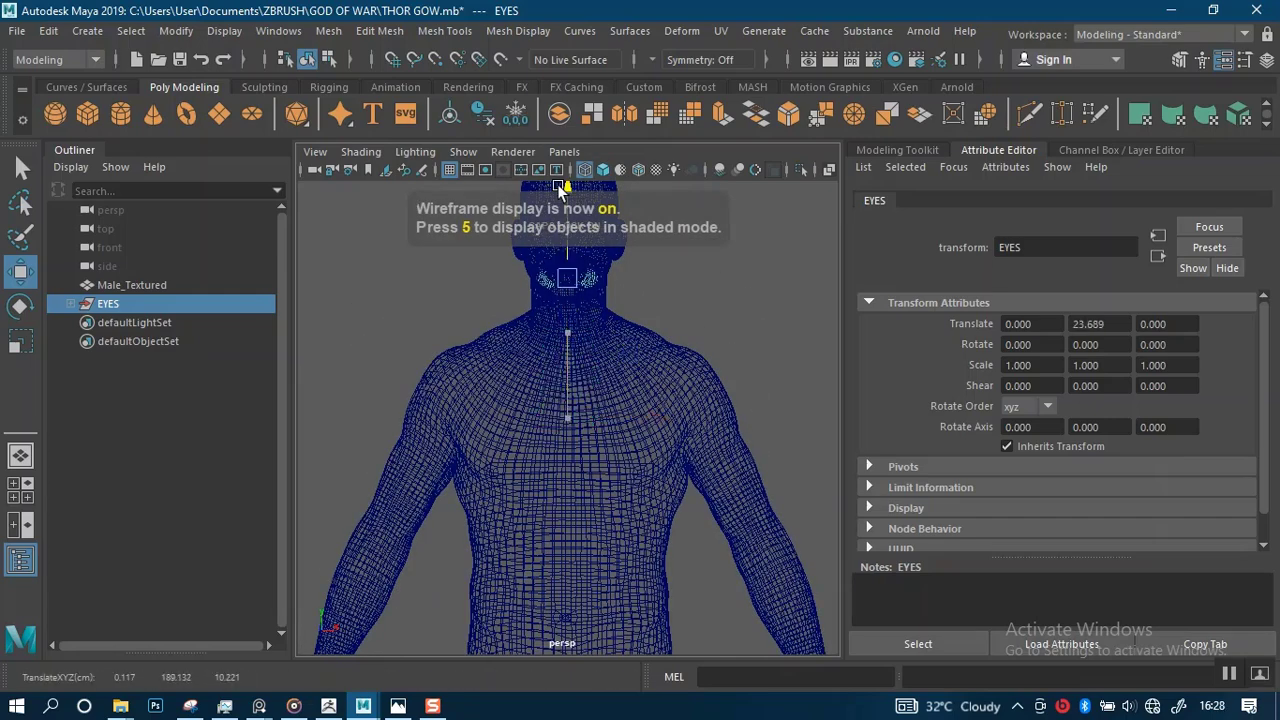
{"action": "left_click_drag", "start_coordinate": [561, 190], "coordinate": [572, 220]}
{"action": "key", "text": "f"}
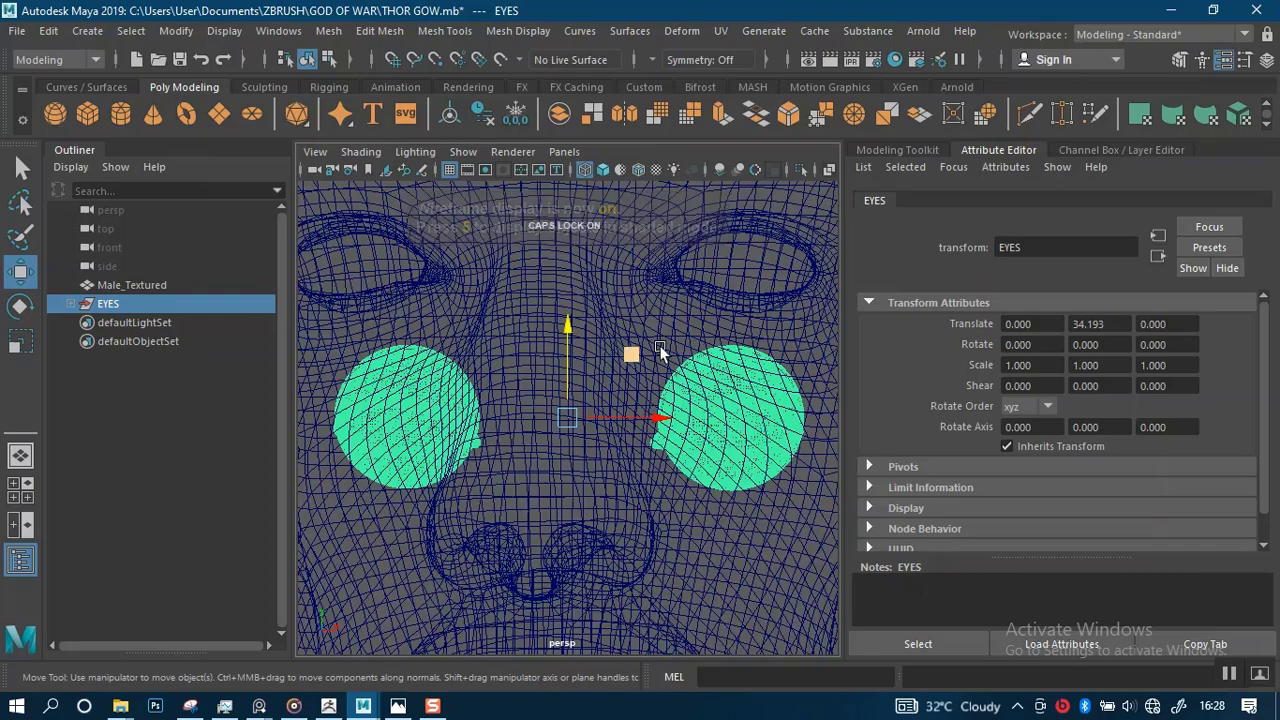
{"action": "scroll", "coordinate": [568, 360], "scroll_direction": "down", "scroll_amount": 3}
{"action": "right_click_drag", "start_coordinate": [569, 340], "coordinate": [566, 222], "text": "alt"}
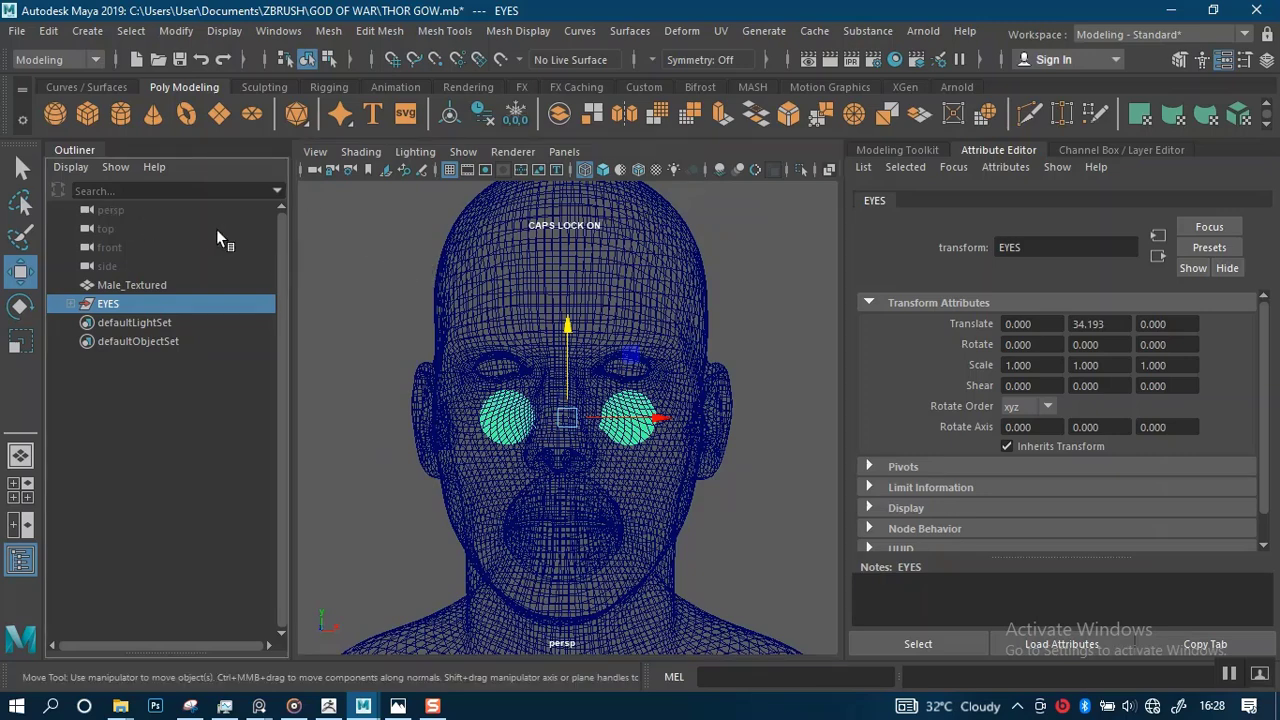
Return the viewport to shaded display and clear the selection.
{"action": "left_click", "coordinate": [106, 211]}
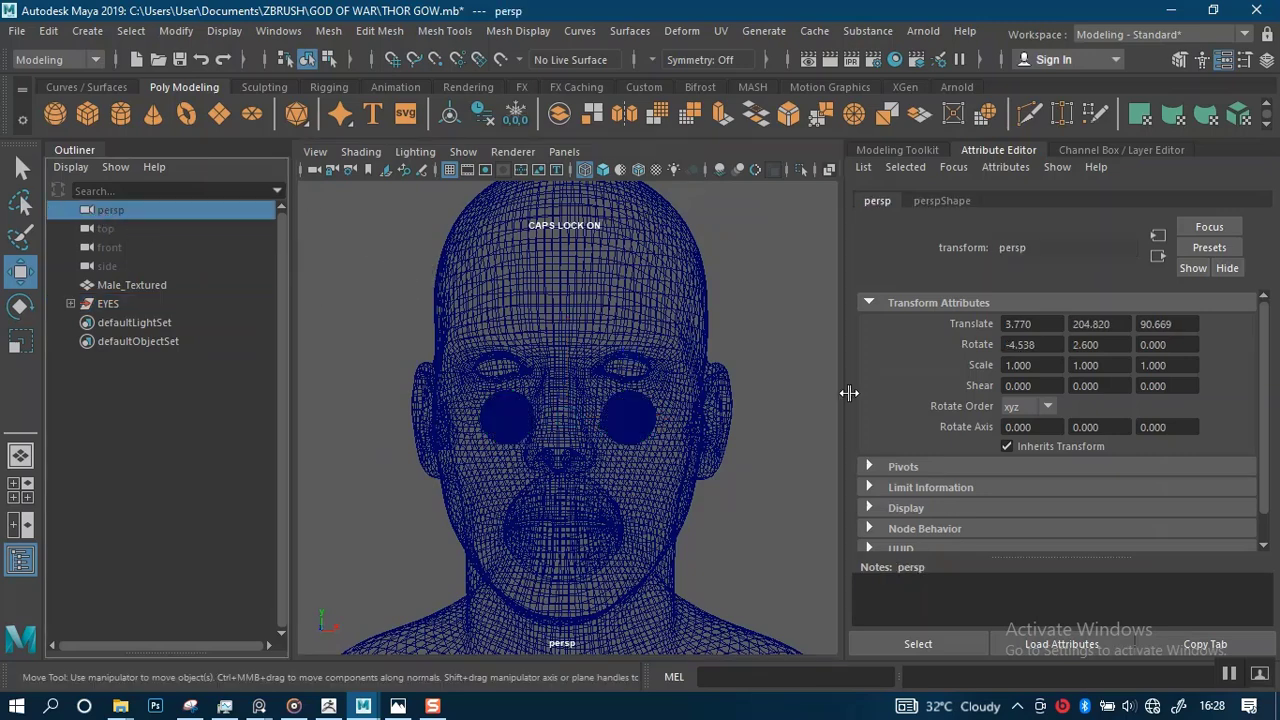
{"action": "scroll", "coordinate": [774, 394], "scroll_direction": "down", "scroll_amount": 2}
{"action": "scroll", "coordinate": [660, 312], "scroll_direction": "up", "scroll_amount": 1}
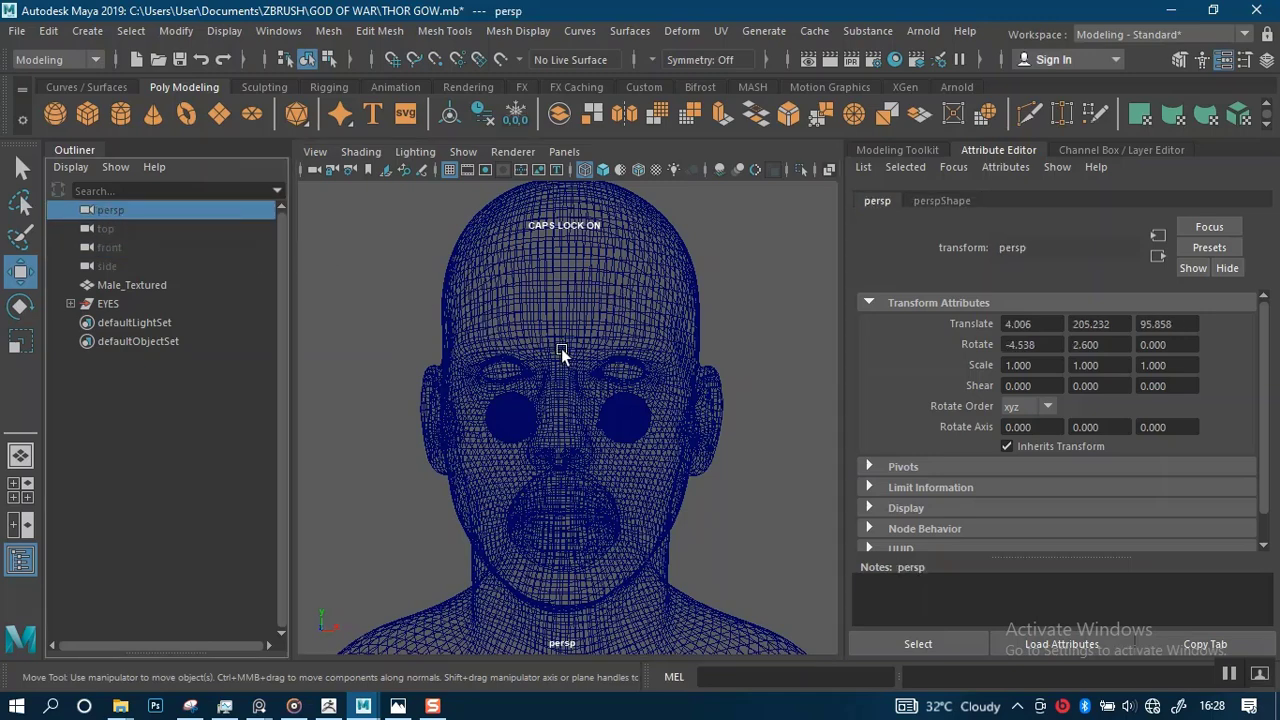
{"action": "key", "text": "5"}
{"action": "left_click", "coordinate": [373, 335]}
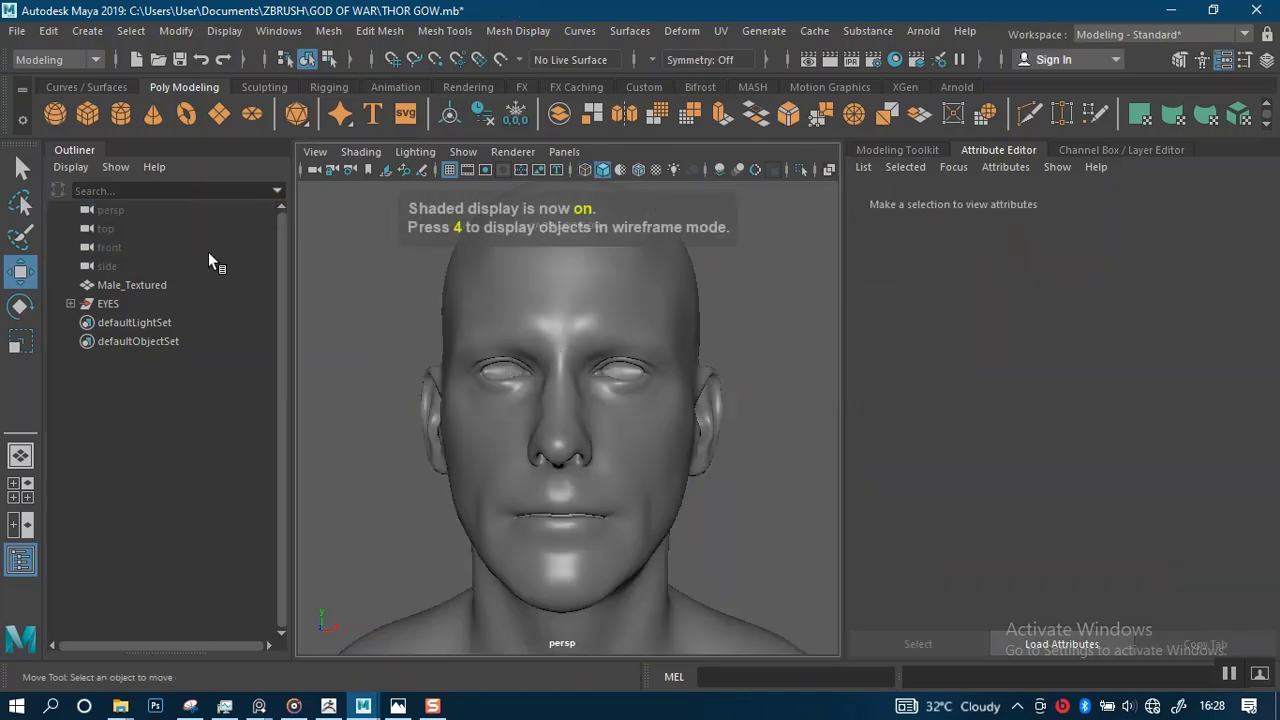
Open the persp camera's shape attributes and examine its angle of view and focal length.
{"action": "left_click", "coordinate": [110, 210]}
{"action": "key", "text": "Caps_Lock"}
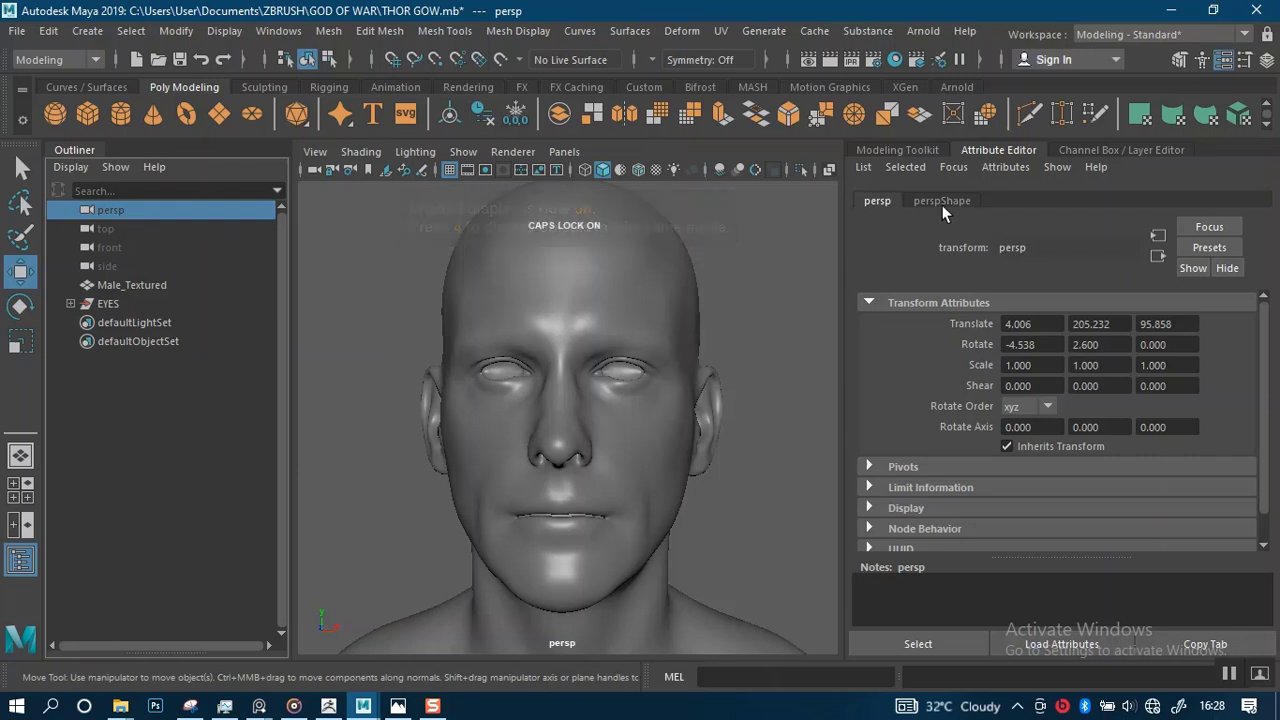
{"action": "left_click", "coordinate": [942, 203]}
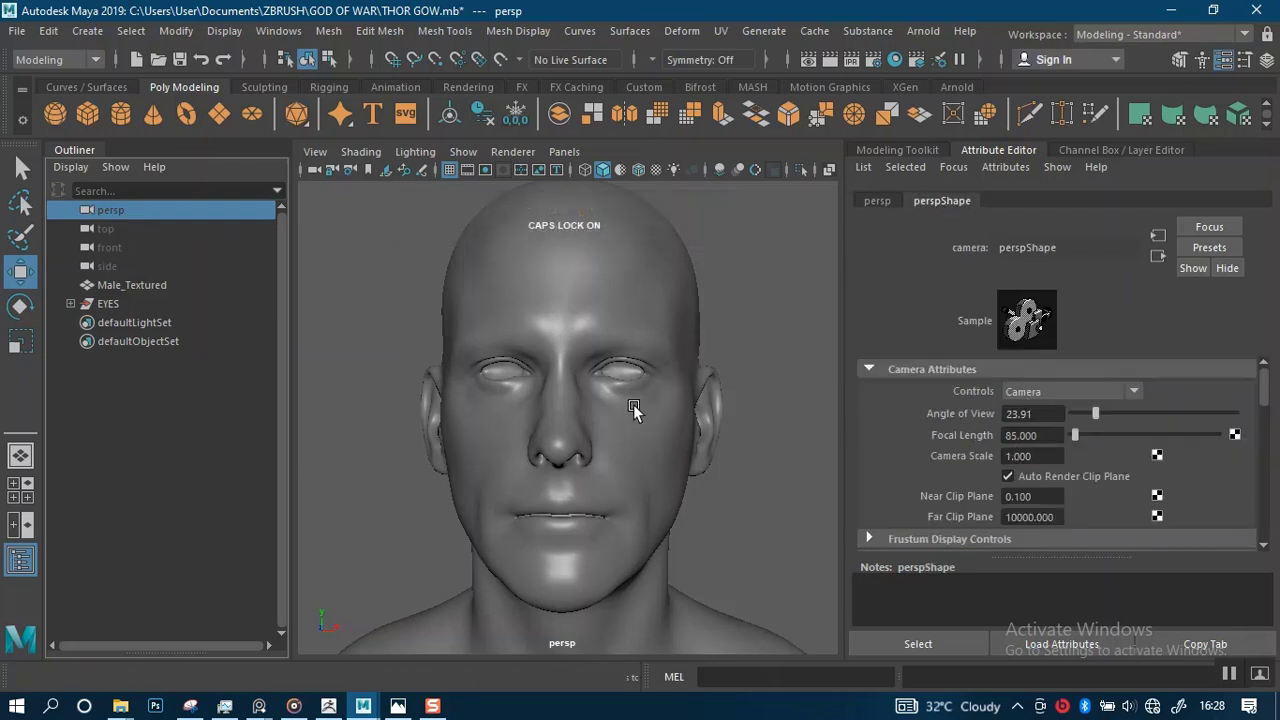
{"action": "right_click_drag", "start_coordinate": [633, 404], "coordinate": [665, 443], "text": "alt"}
{"action": "mouse_move", "coordinate": [363, 706]}
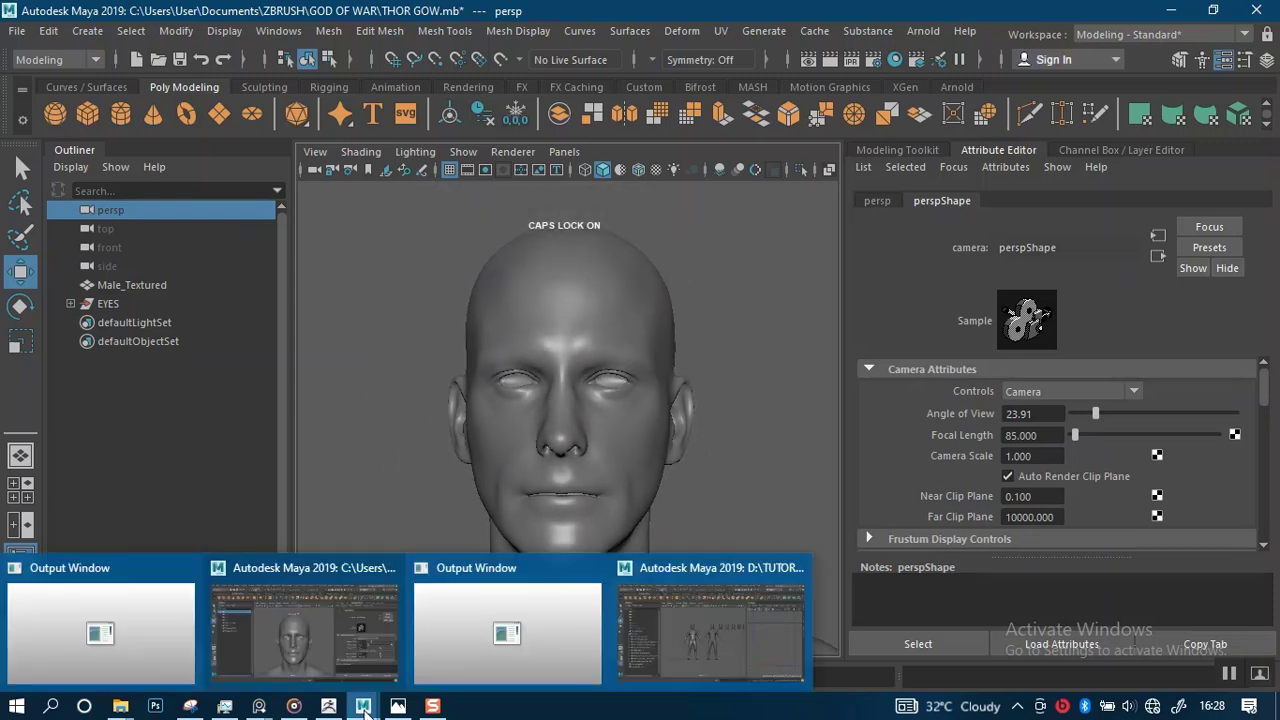
{"action": "mouse_move", "coordinate": [691, 409]}
{"action": "right_mouse_down", "text": "alt"}
{"action": "mouse_move", "coordinate": [704, 487]}
{"action": "mouse_move", "coordinate": [672, 400]}
{"action": "right_mouse_up", "text": "alt"}
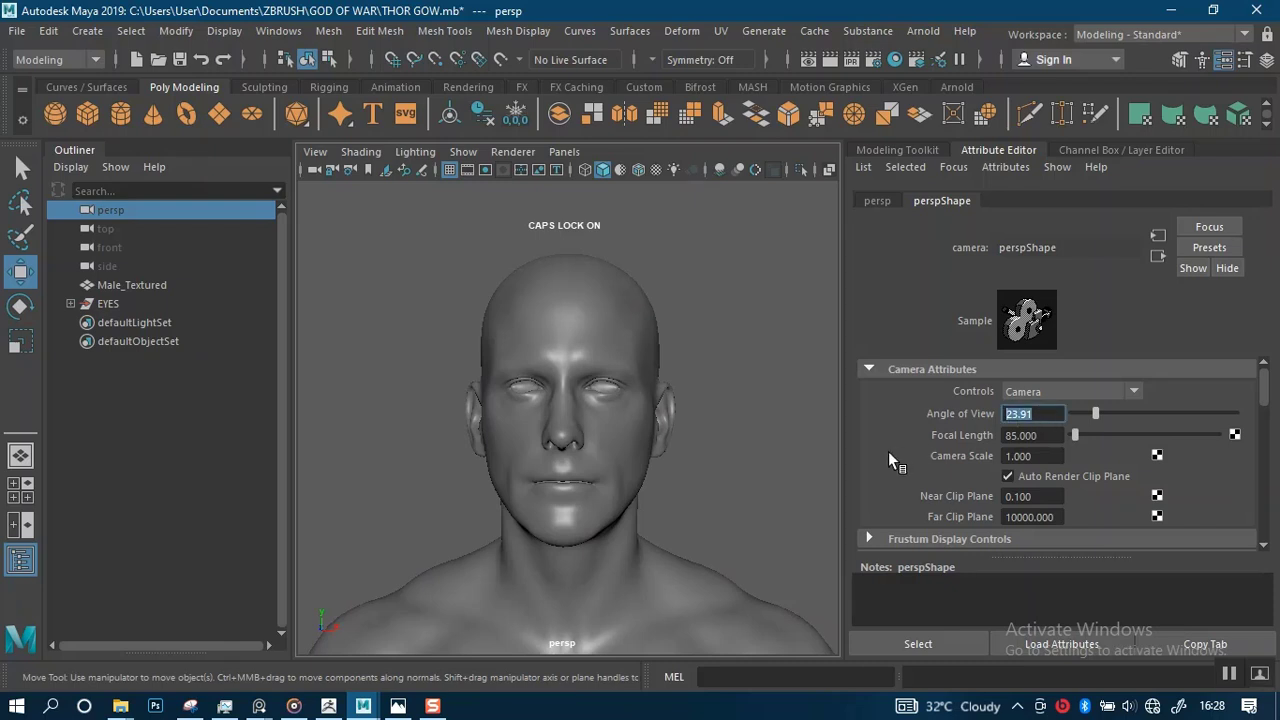
Set the persp camera's angle of view to 85.
{"action": "type", "text": "85"}
{"action": "key", "text": "Return"}
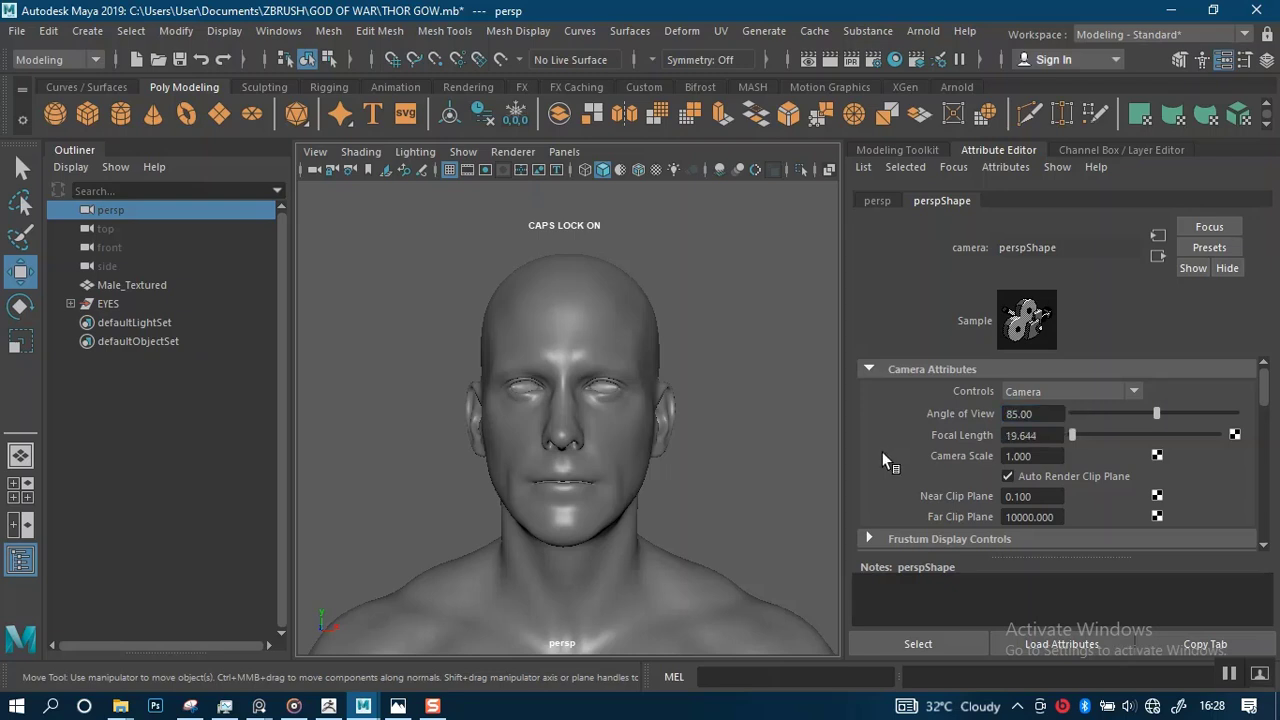
{"action": "scroll", "coordinate": [618, 422], "scroll_direction": "up", "scroll_amount": 8}
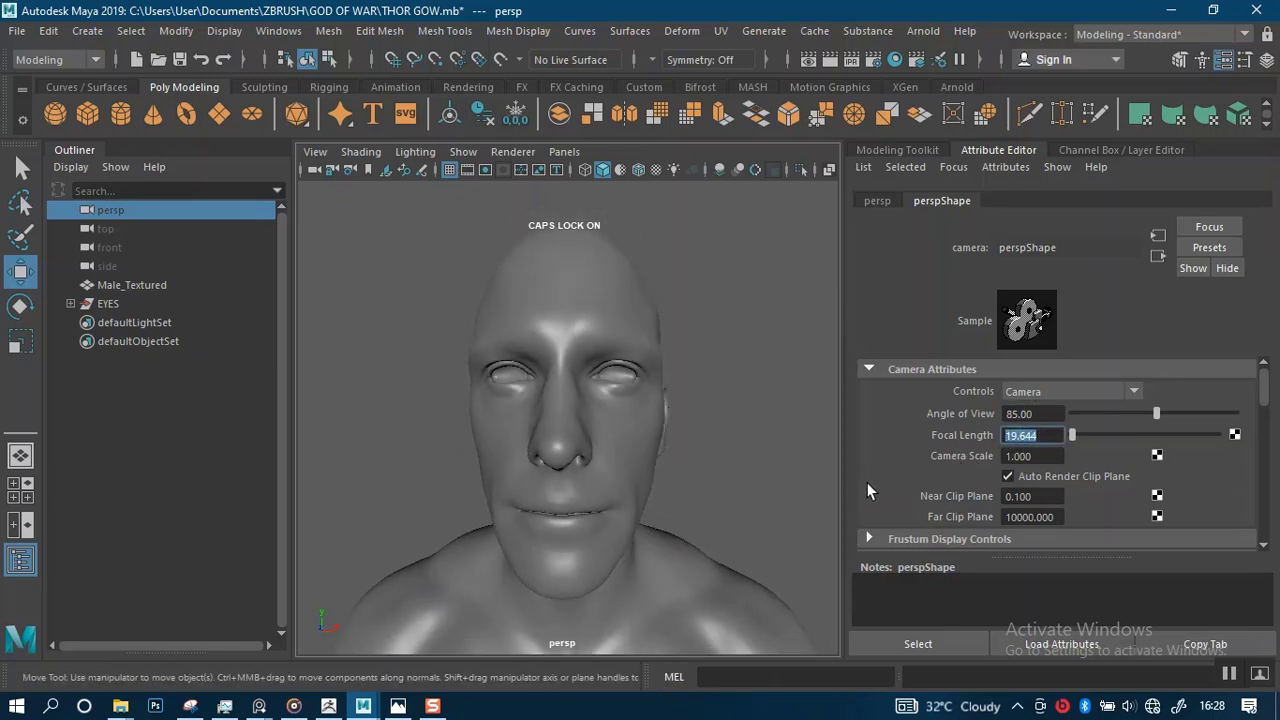
Set the persp camera's focal length to 85 and bring the whole head back into frame.
{"action": "type", "text": "85"}
{"action": "key", "text": "Return"}
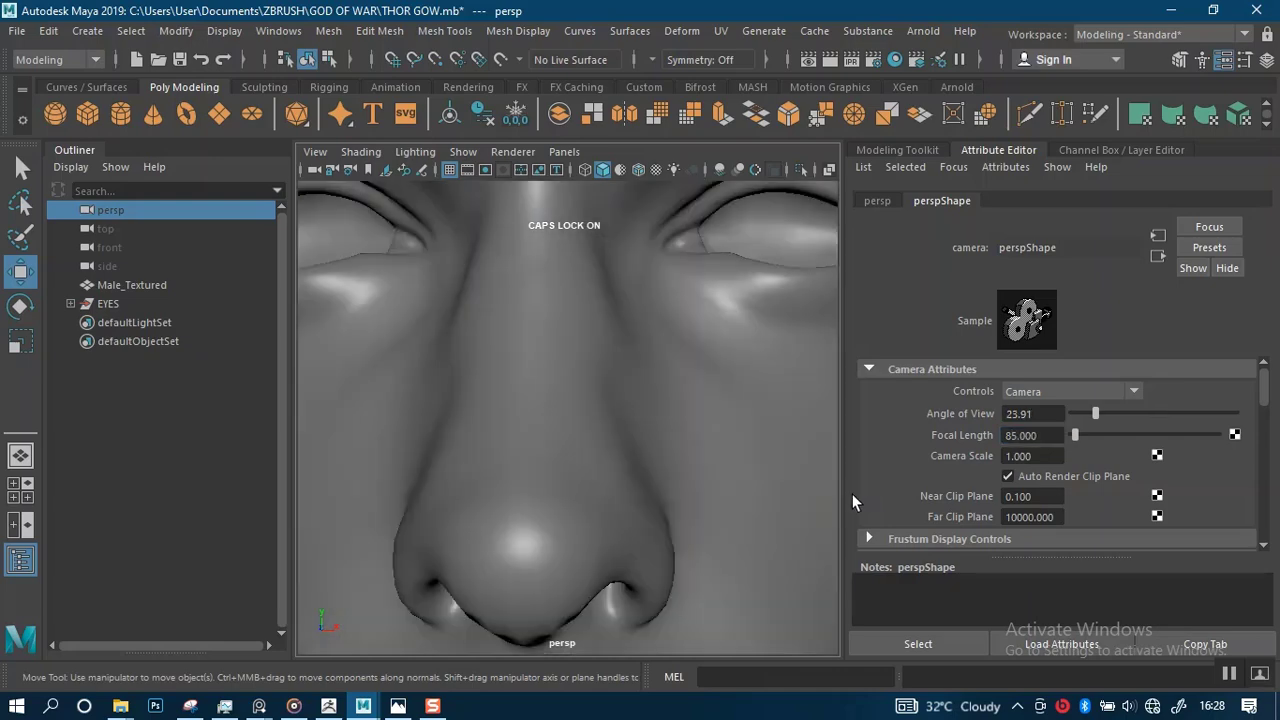
{"action": "scroll", "coordinate": [554, 477], "scroll_direction": "down", "scroll_amount": 8}
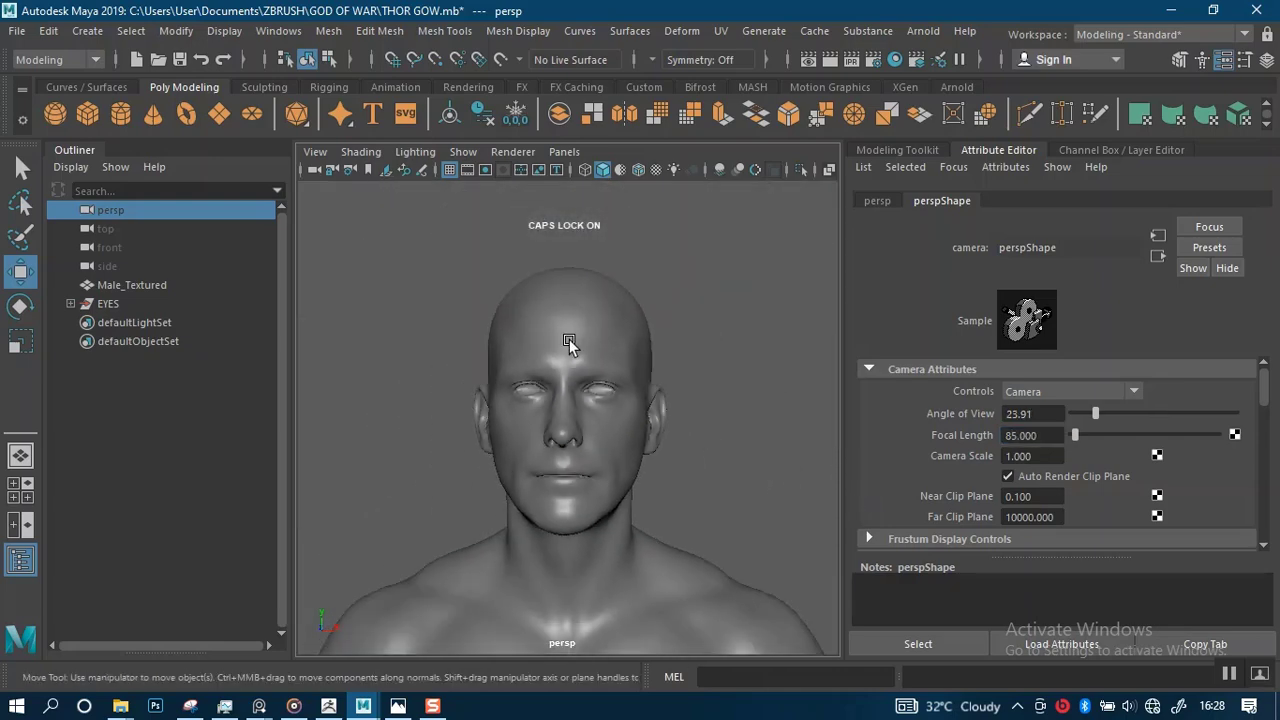
In the front wireframe view, move the EYES group up into the eye sockets, to a Translate Y of about 37.698.
{"action": "left_click_drag", "start_coordinate": [669, 440], "coordinate": [740, 435], "text": "alt"}
{"action": "left_click", "coordinate": [105, 303]}
{"action": "key", "text": "space"}
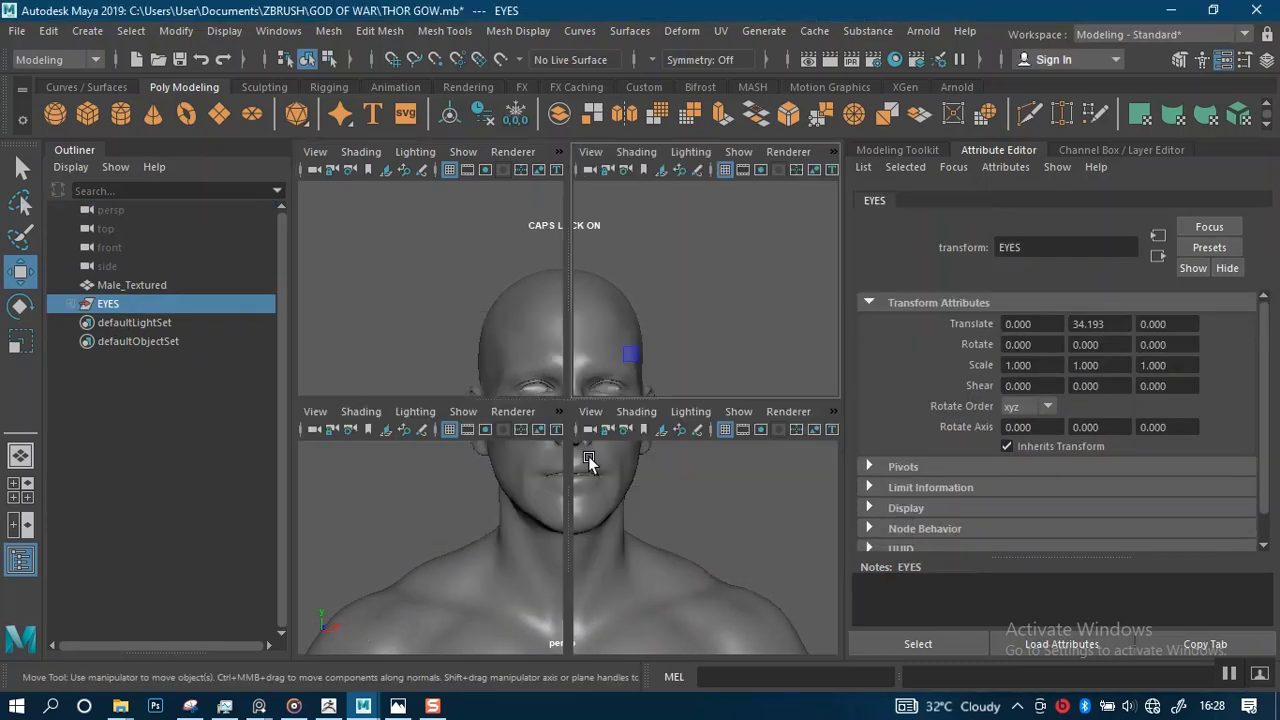
{"action": "key", "text": "space"}
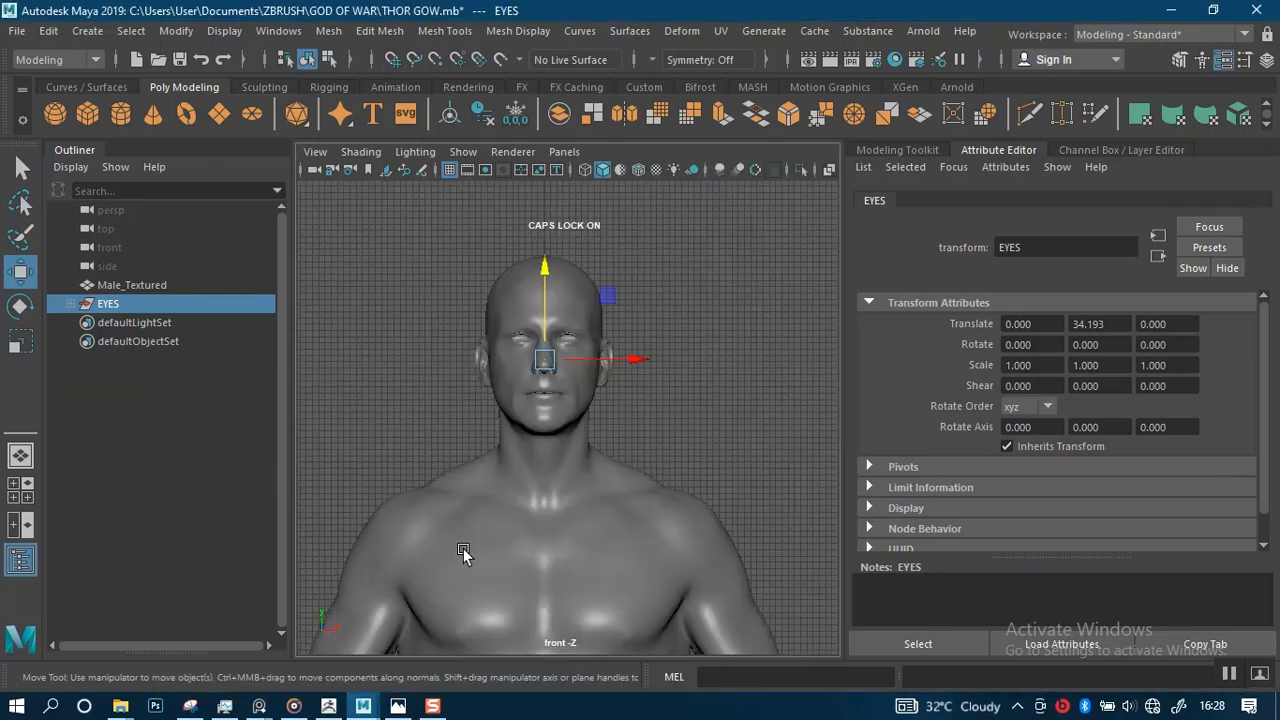
{"action": "key", "text": "f"}
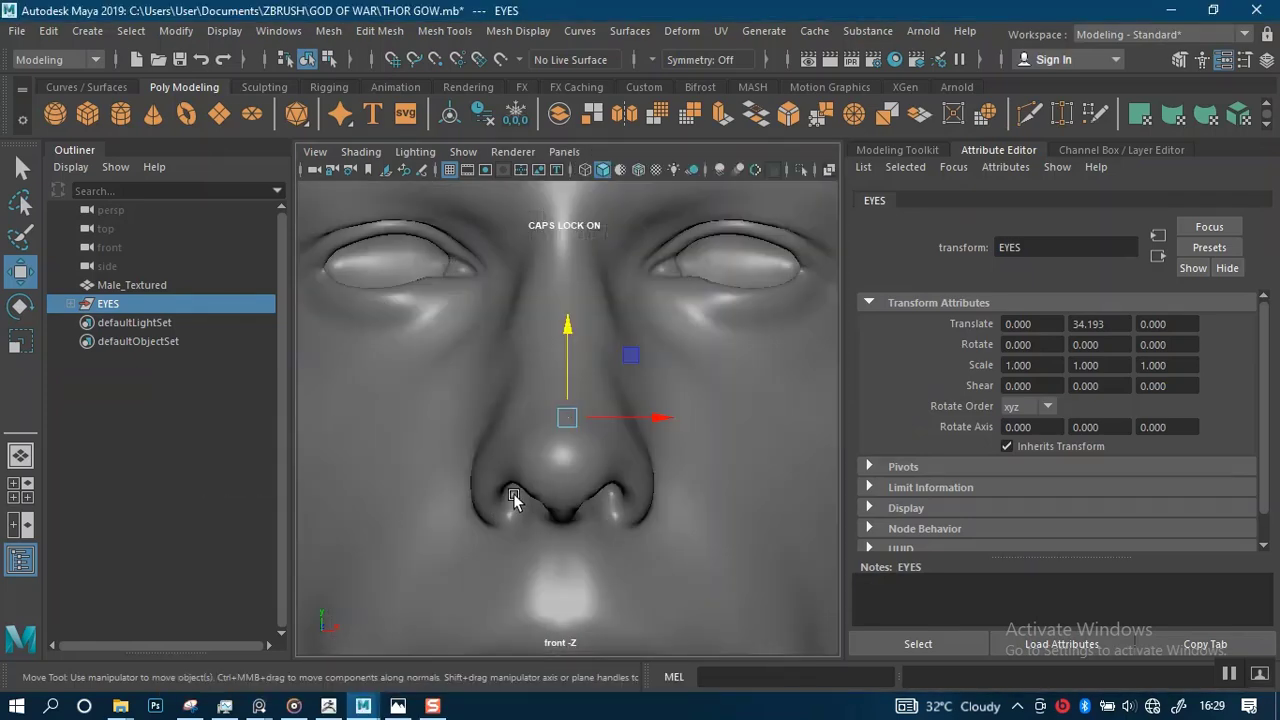
{"action": "key", "text": "4"}
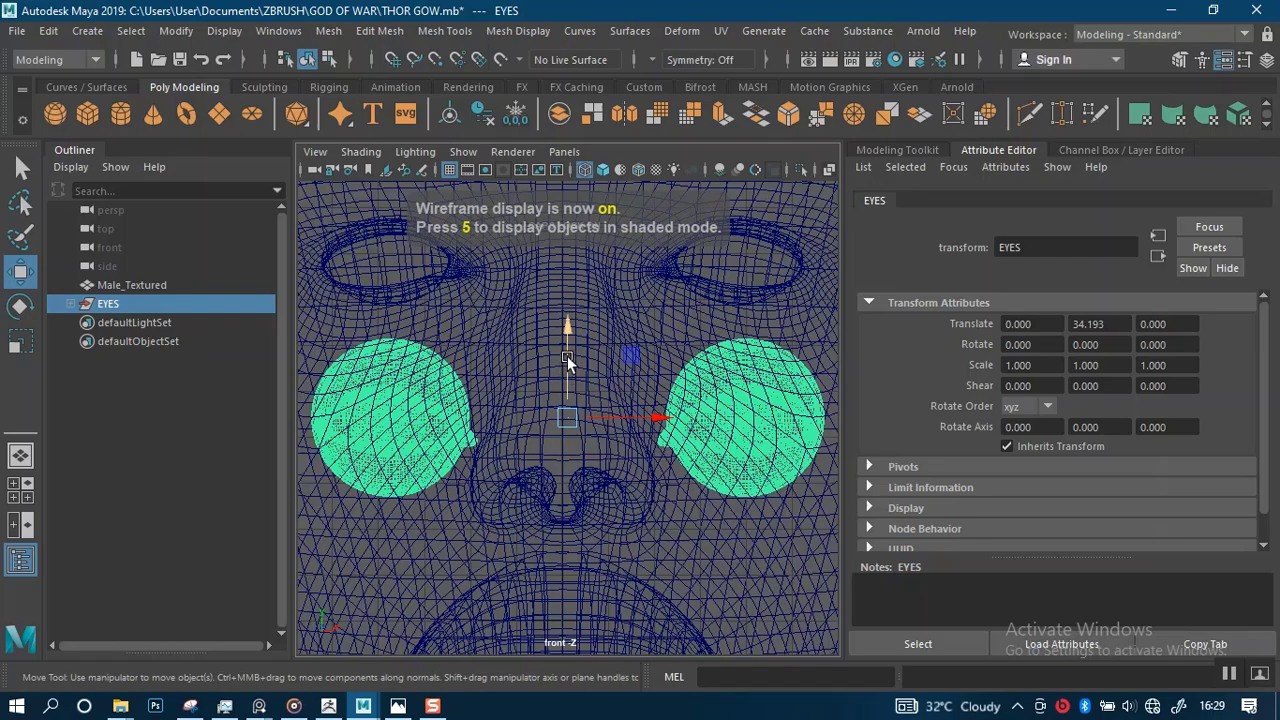
{"action": "left_click_drag", "start_coordinate": [567, 356], "coordinate": [580, 199]}
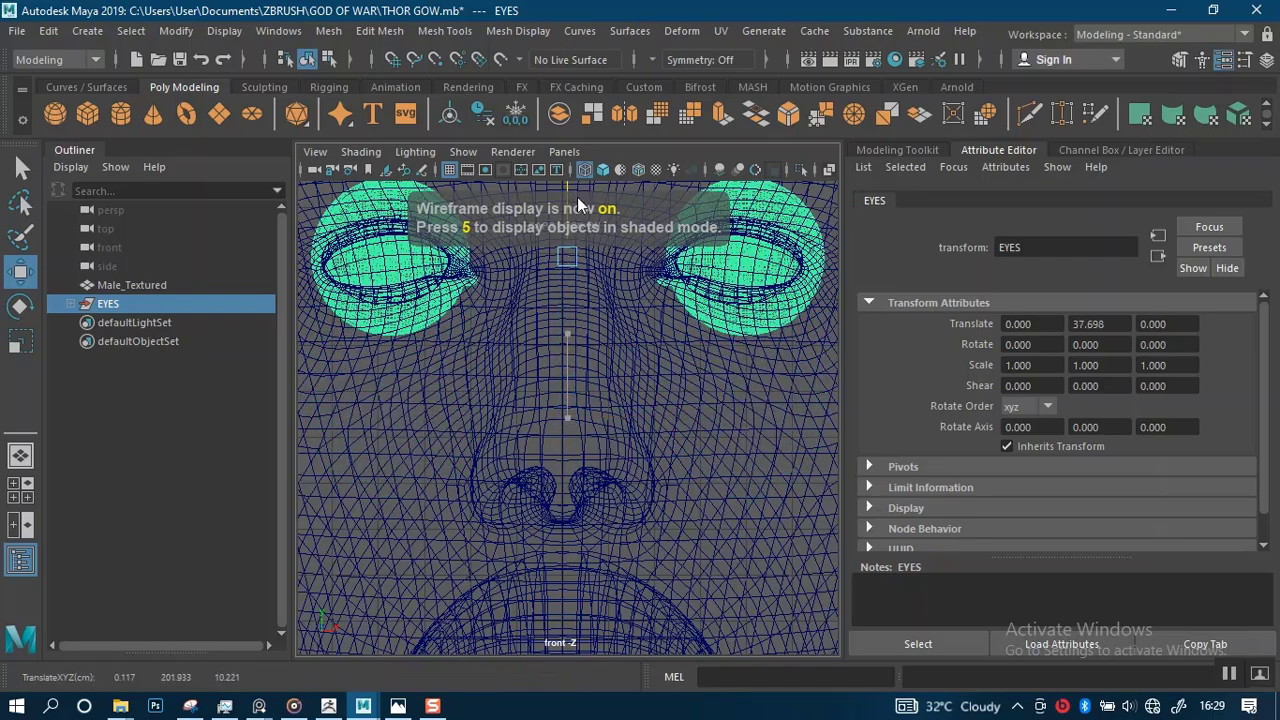
{"action": "scroll", "coordinate": [665, 421], "scroll_direction": "down", "scroll_amount": 3}
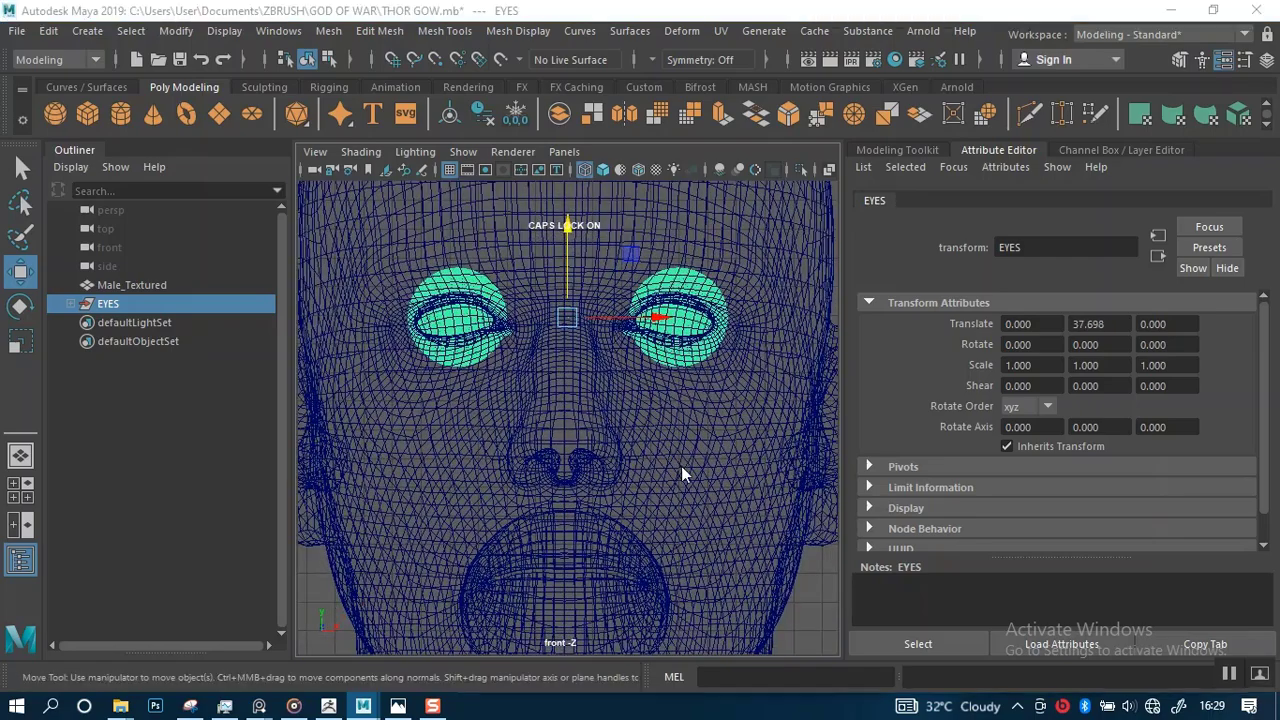
In the side wireframe view, move the EYES group forward into the sockets, to a Translate Z of about 4.342.
{"action": "key", "text": "space"}
{"action": "key", "text": "f"}
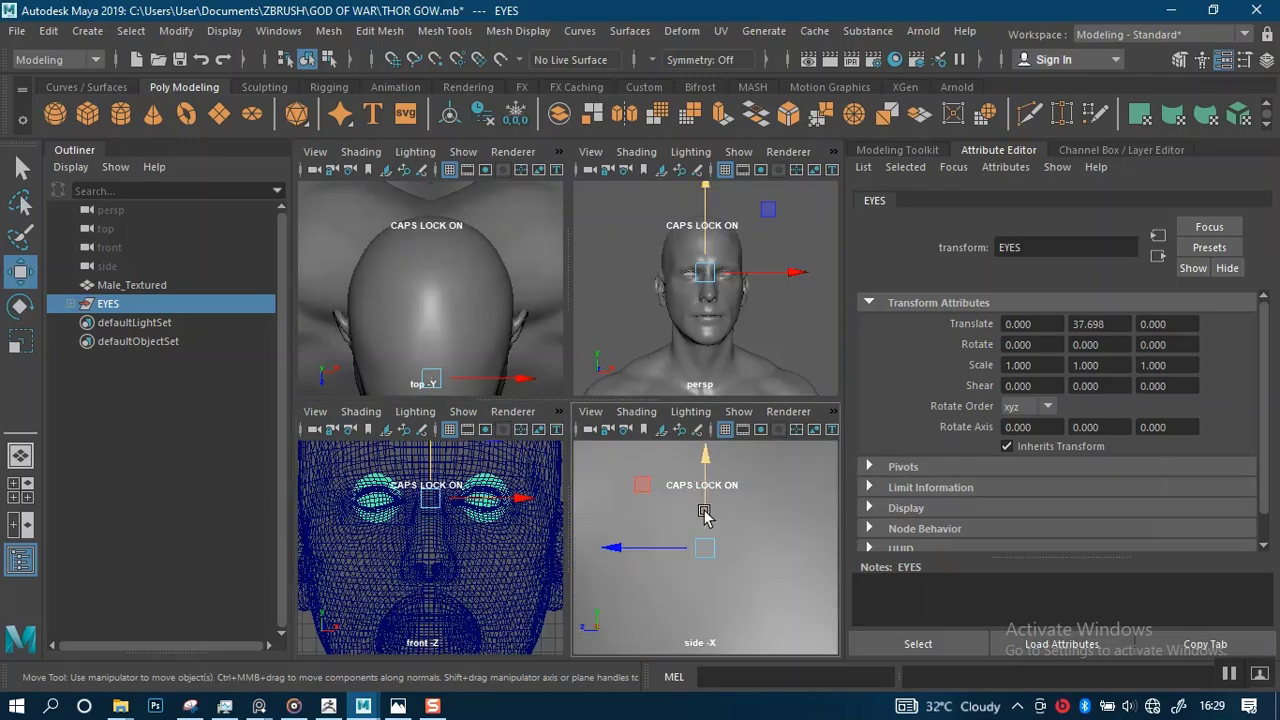
{"action": "key", "text": "space"}
{"action": "key", "text": "4"}
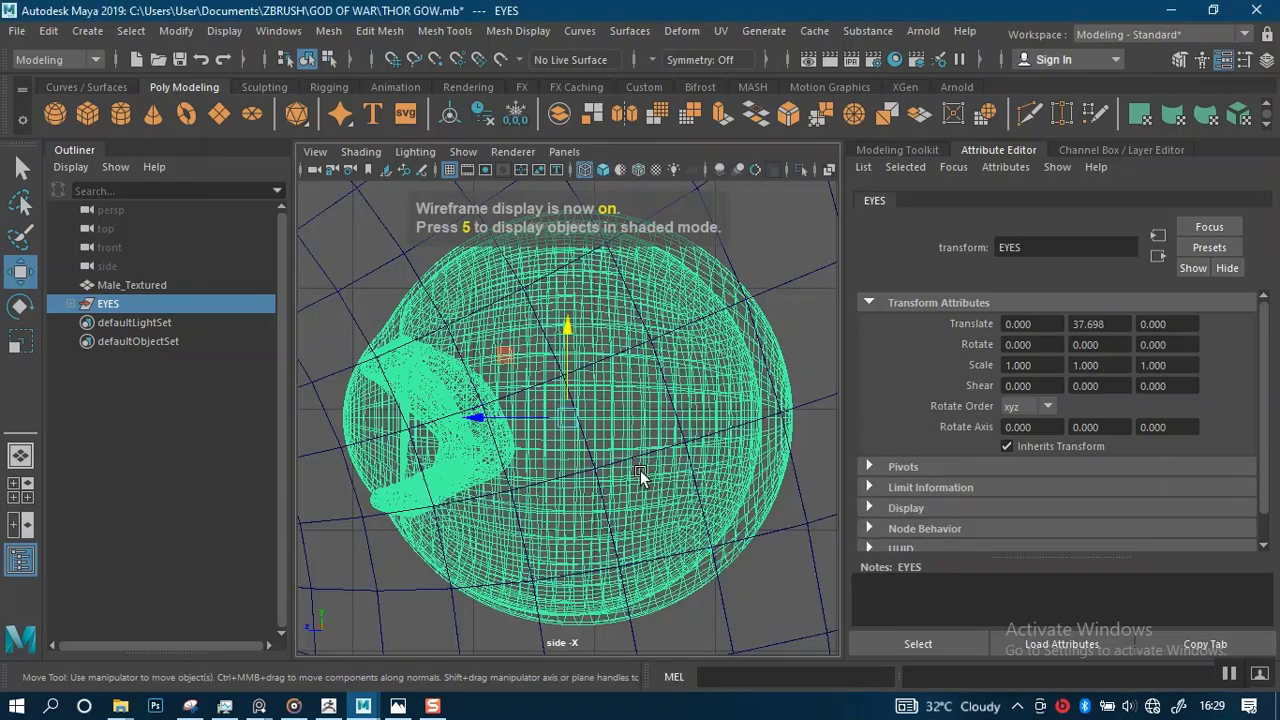
{"action": "scroll", "coordinate": [610, 406], "scroll_direction": "down", "scroll_amount": 5}
{"action": "left_click_drag", "start_coordinate": [480, 411], "coordinate": [346, 426]}
{"action": "key", "text": "space"}
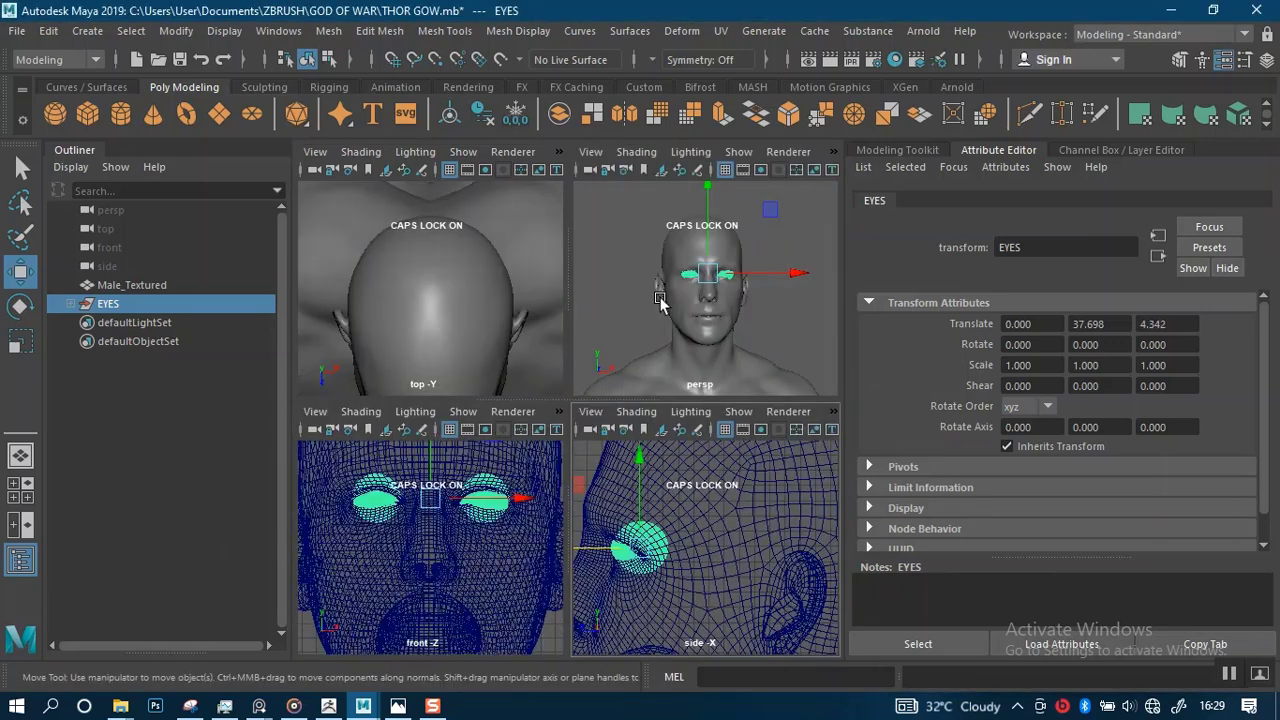
In the perspective view, nudge the EYES group sideways to a Translate X of about -0.168 and clear the selection.
{"action": "key", "text": "f"}
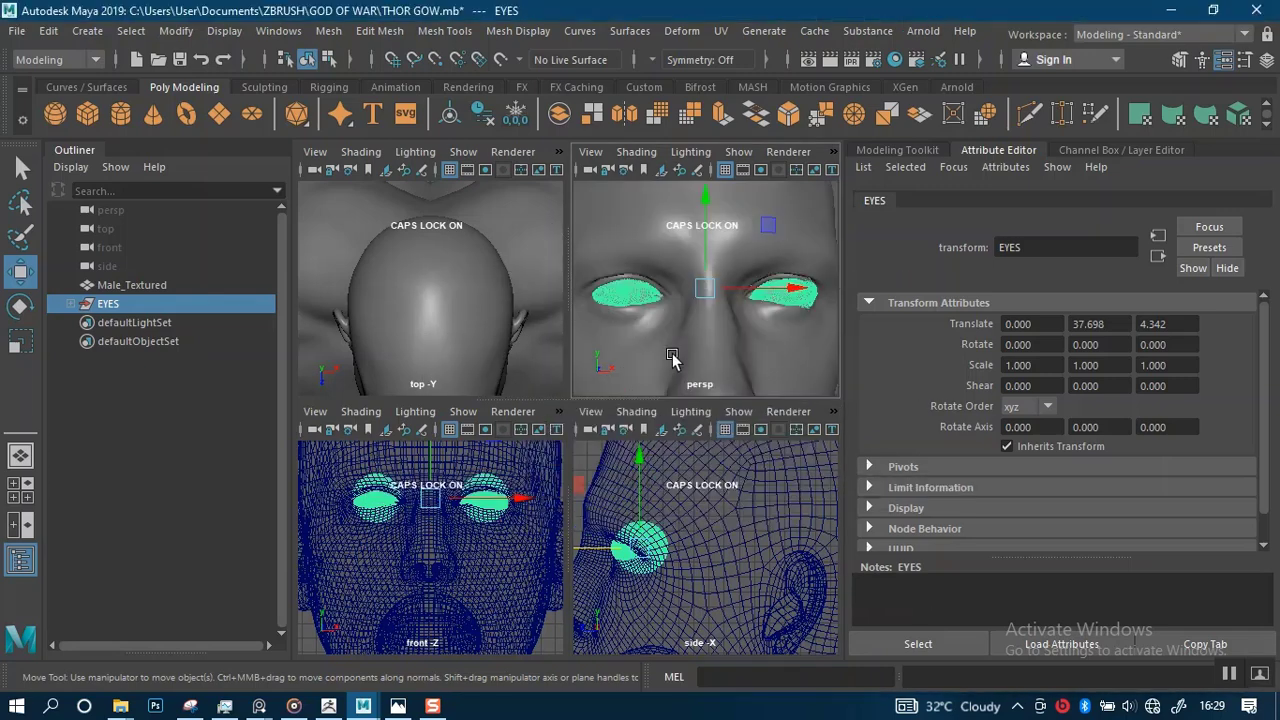
{"action": "key", "text": "space"}
{"action": "scroll", "coordinate": [666, 379], "scroll_direction": "down", "scroll_amount": 3}
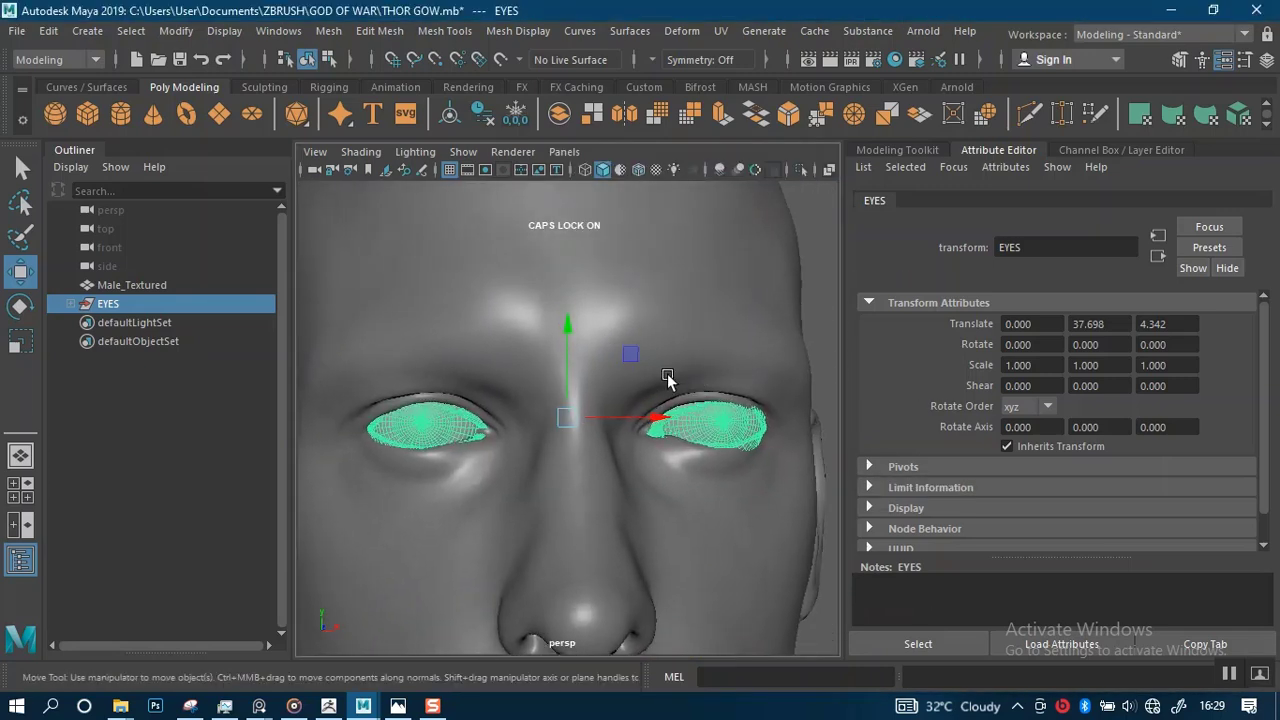
{"action": "scroll", "coordinate": [652, 416], "scroll_direction": "down", "scroll_amount": 3}
{"action": "left_click", "coordinate": [655, 418]}
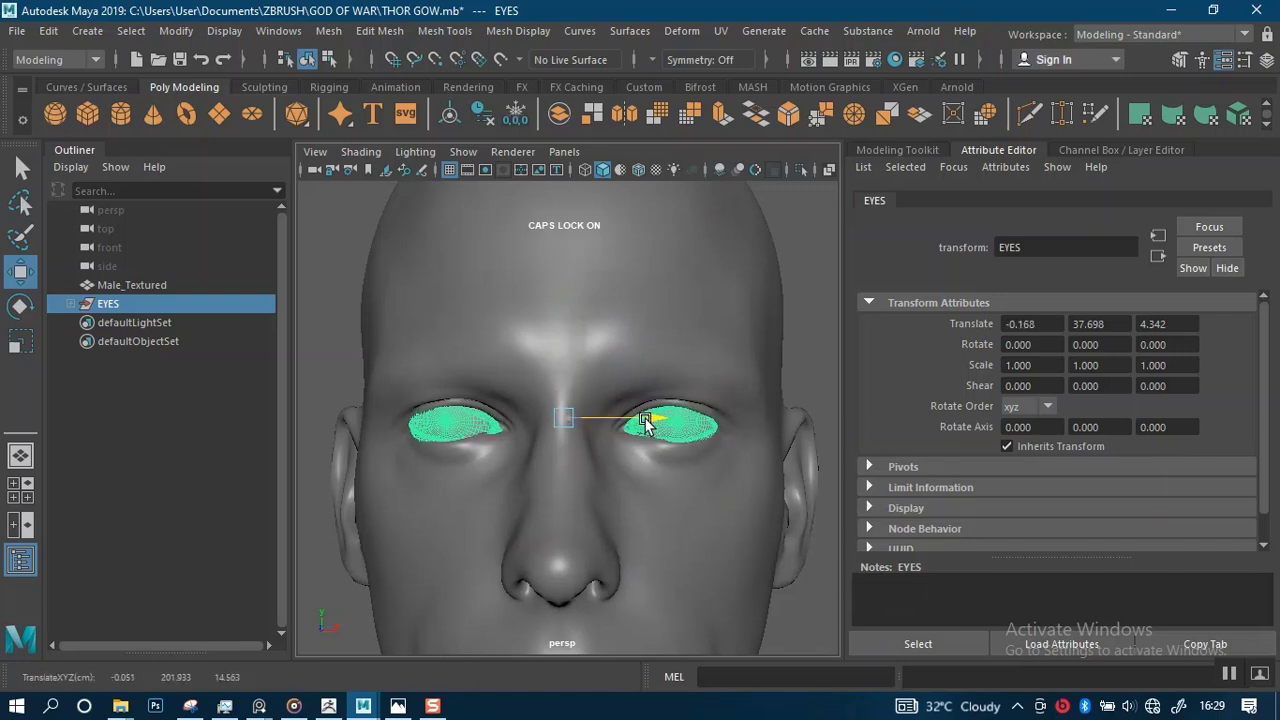
{"action": "right_click_drag", "start_coordinate": [662, 420], "coordinate": [673, 313], "text": "alt"}
{"action": "left_click", "coordinate": [718, 335]}
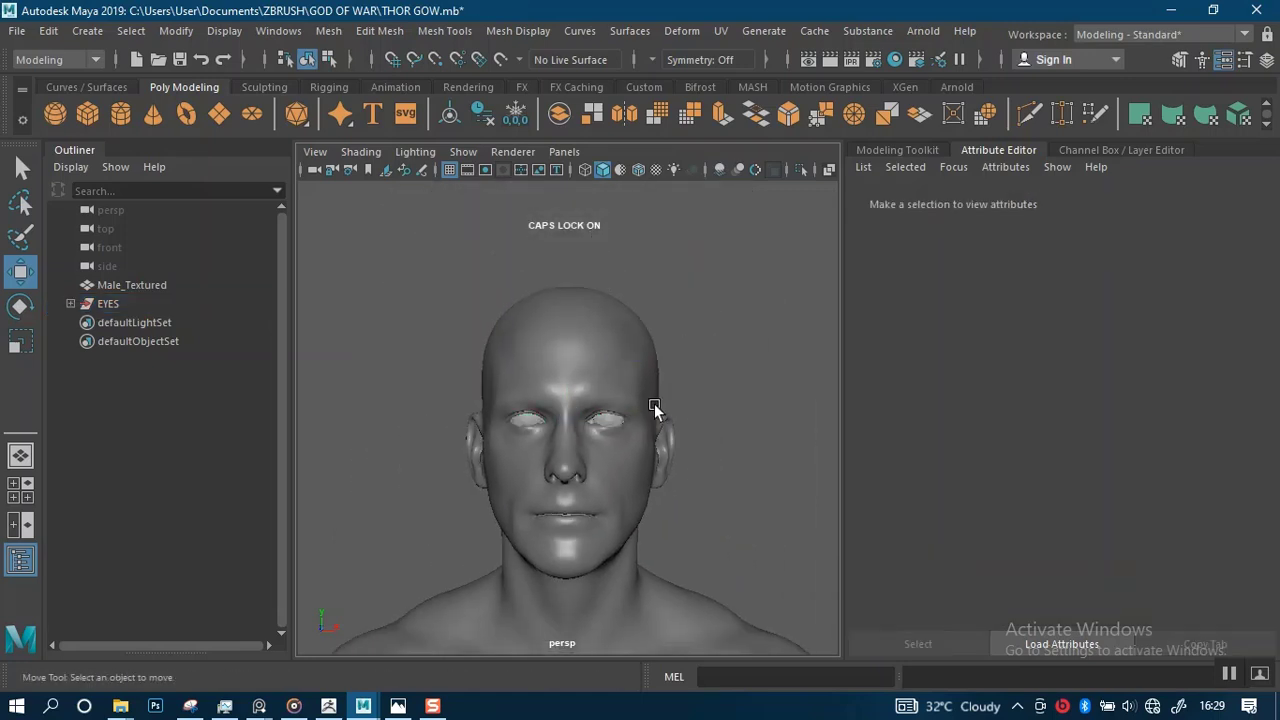
Examine how the eyeballs sit within the eyelids from several angles.
{"action": "right_click_drag", "start_coordinate": [592, 402], "coordinate": [636, 543], "text": "alt"}
{"action": "scroll", "coordinate": [586, 443], "scroll_direction": "up", "scroll_amount": 3}
{"action": "mouse_move", "coordinate": [586, 443]}
{"action": "left_mouse_down", "text": "alt"}
{"action": "mouse_move", "coordinate": [677, 437]}
{"action": "mouse_move", "coordinate": [714, 514]}
{"action": "mouse_move", "coordinate": [652, 440]}
{"action": "mouse_move", "coordinate": [503, 437]}
{"action": "mouse_move", "coordinate": [571, 440]}
{"action": "left_mouse_up", "text": "alt"}
{"action": "right_click_drag", "start_coordinate": [609, 477], "coordinate": [540, 440], "text": "alt"}
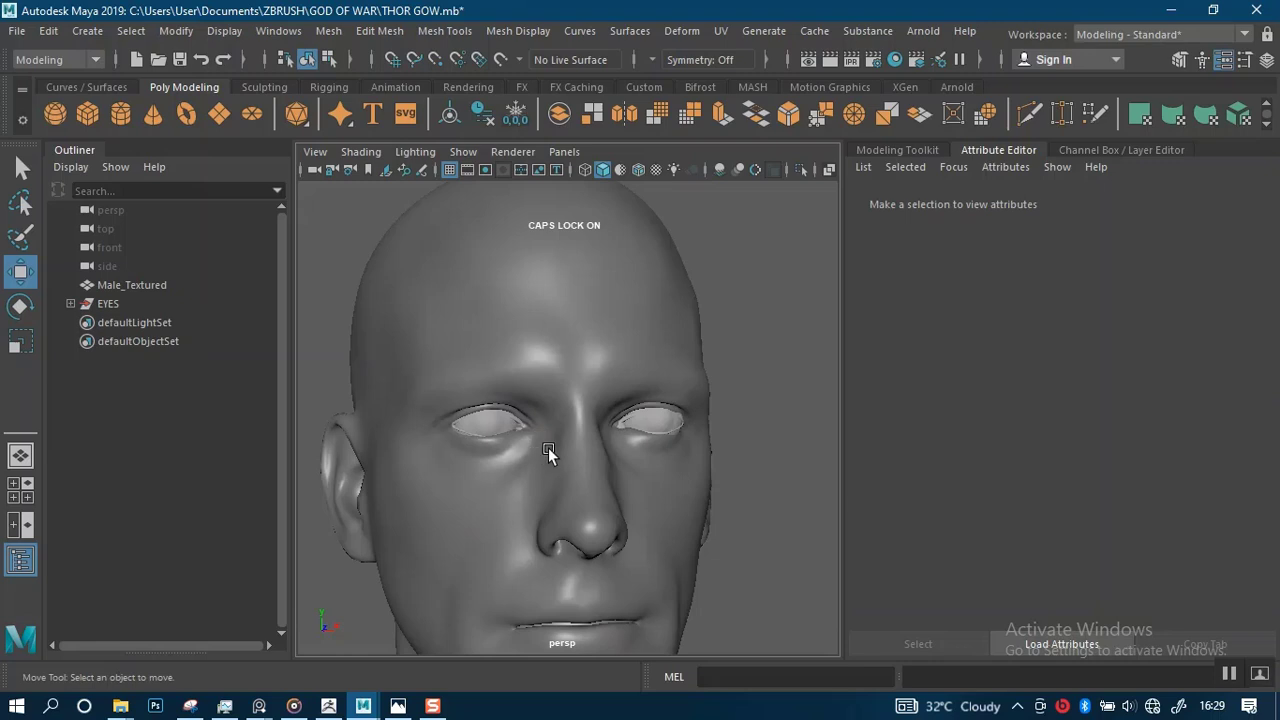
{"action": "left_click_drag", "start_coordinate": [548, 450], "coordinate": [575, 412], "text": "alt"}
{"action": "left_click", "coordinate": [107, 302]}
{"action": "left_click_drag", "start_coordinate": [476, 366], "coordinate": [337, 314], "text": "alt"}
{"action": "left_click", "coordinate": [409, 320]}
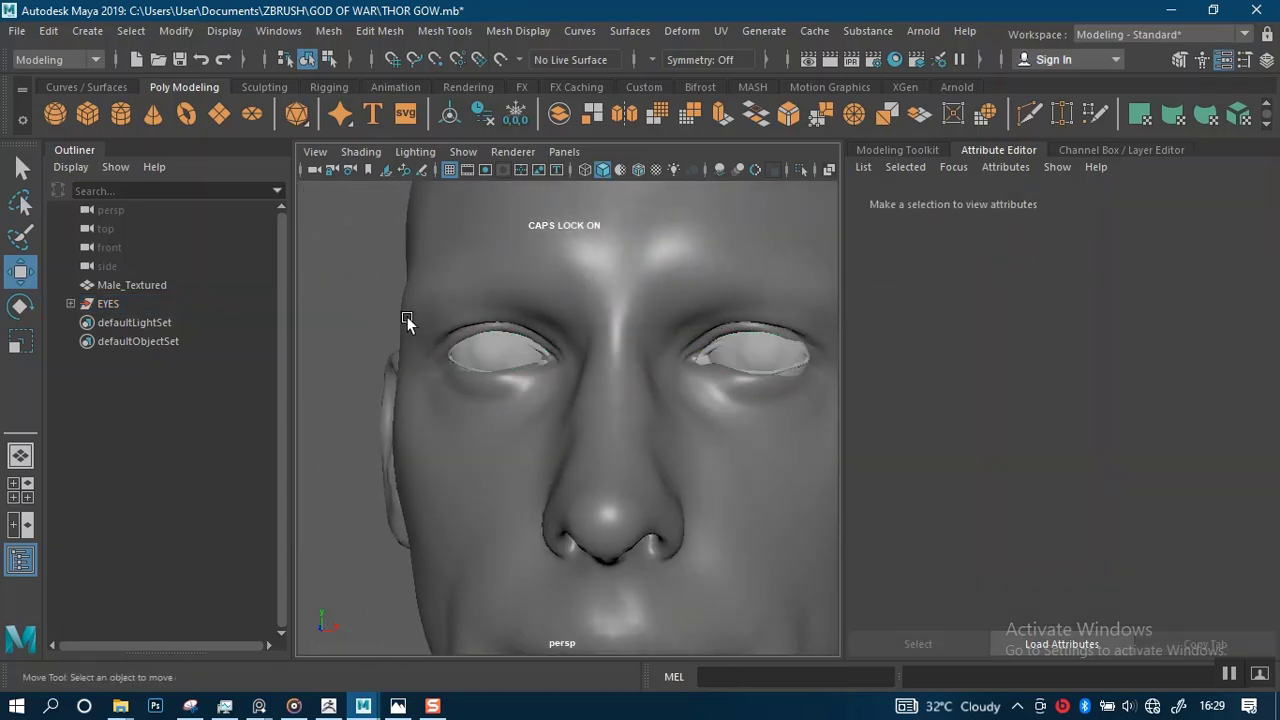
{"action": "left_click_drag", "start_coordinate": [426, 353], "coordinate": [459, 357], "text": "alt"}
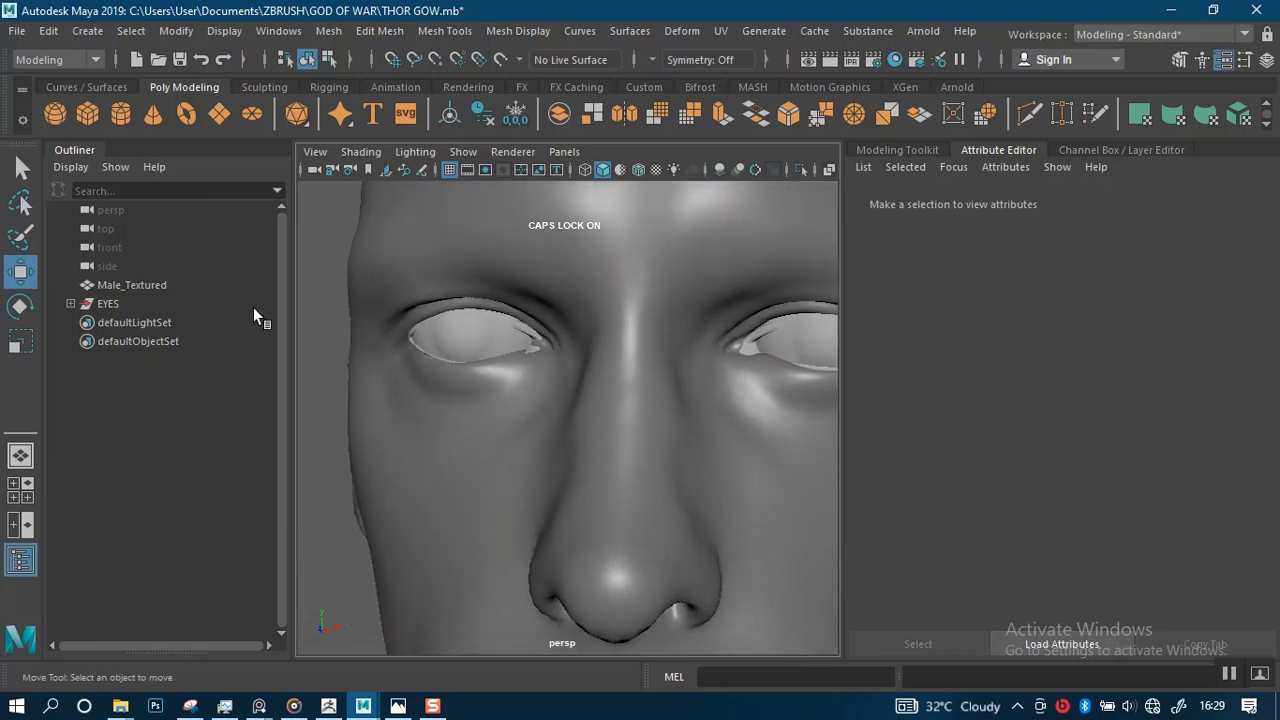
Combine OUTER_EYES, INNER_EYES and NEW_MINISCUS from the EYES group into one mesh and delete its construction history.
{"action": "left_click", "coordinate": [69, 303]}
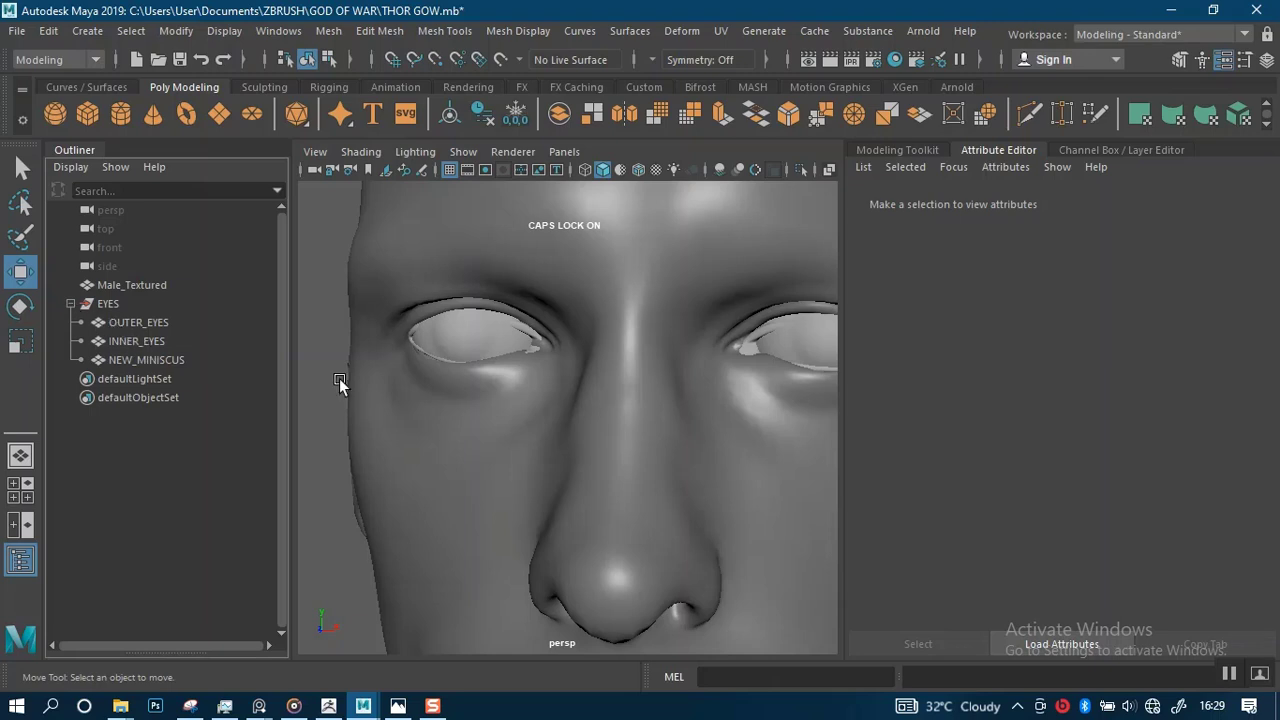
{"action": "scroll", "coordinate": [472, 259], "scroll_direction": "down", "scroll_amount": 3}
{"action": "middle_click_drag", "start_coordinate": [581, 272], "coordinate": [507, 298], "text": "alt"}
{"action": "scroll", "coordinate": [420, 318], "scroll_direction": "up", "scroll_amount": 3}
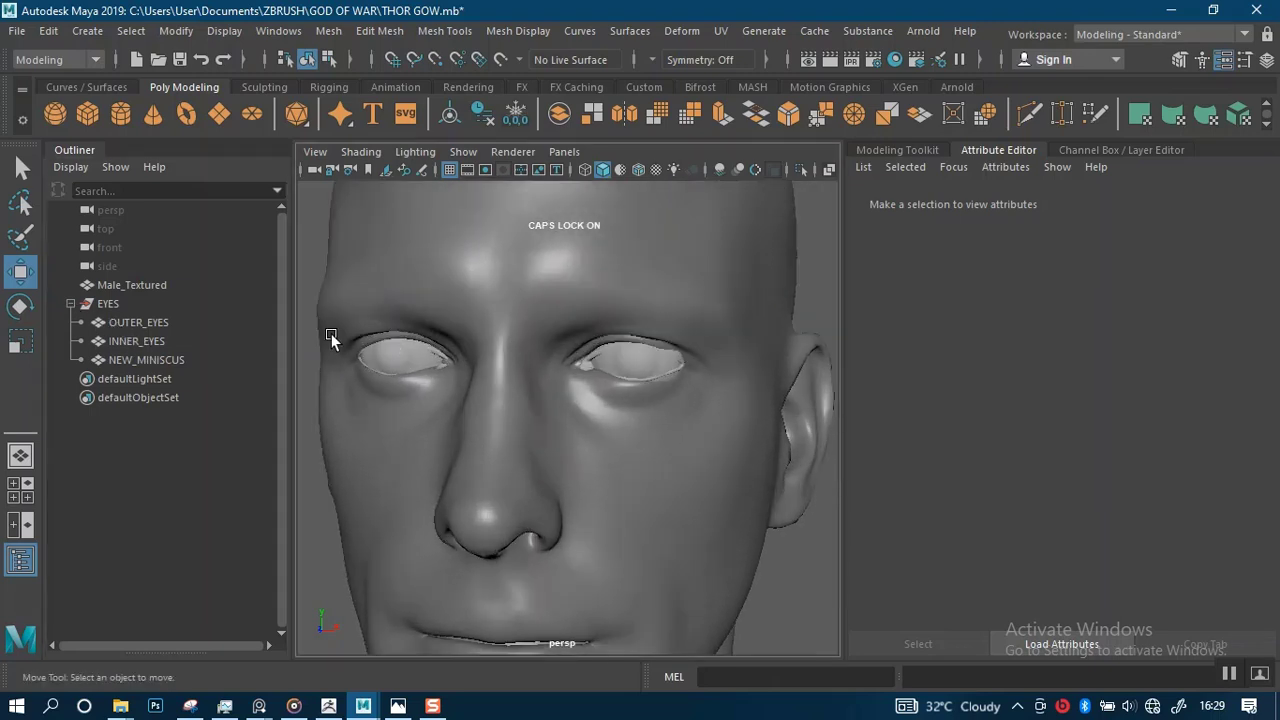
{"action": "left_click", "coordinate": [130, 322]}
{"action": "left_click", "coordinate": [132, 359], "text": "shift"}
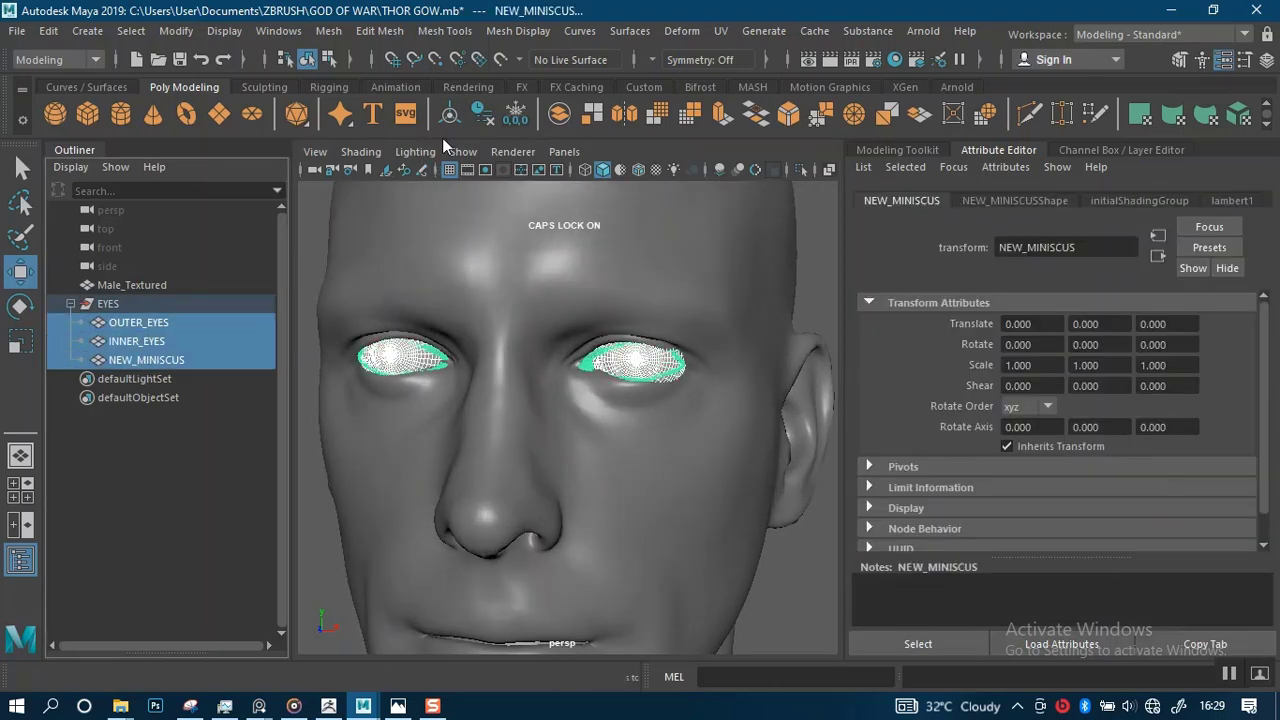
{"action": "left_click", "coordinate": [557, 128]}
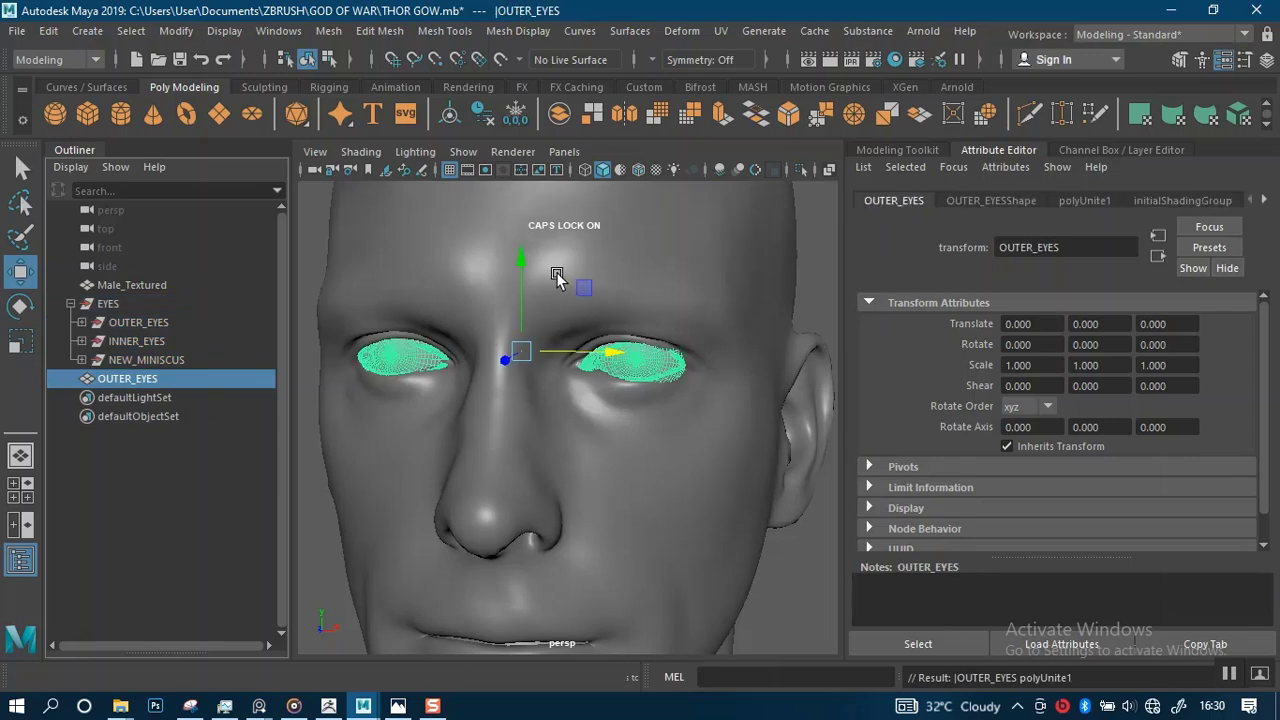
{"action": "scroll", "coordinate": [560, 285], "scroll_direction": "up", "scroll_amount": 3}
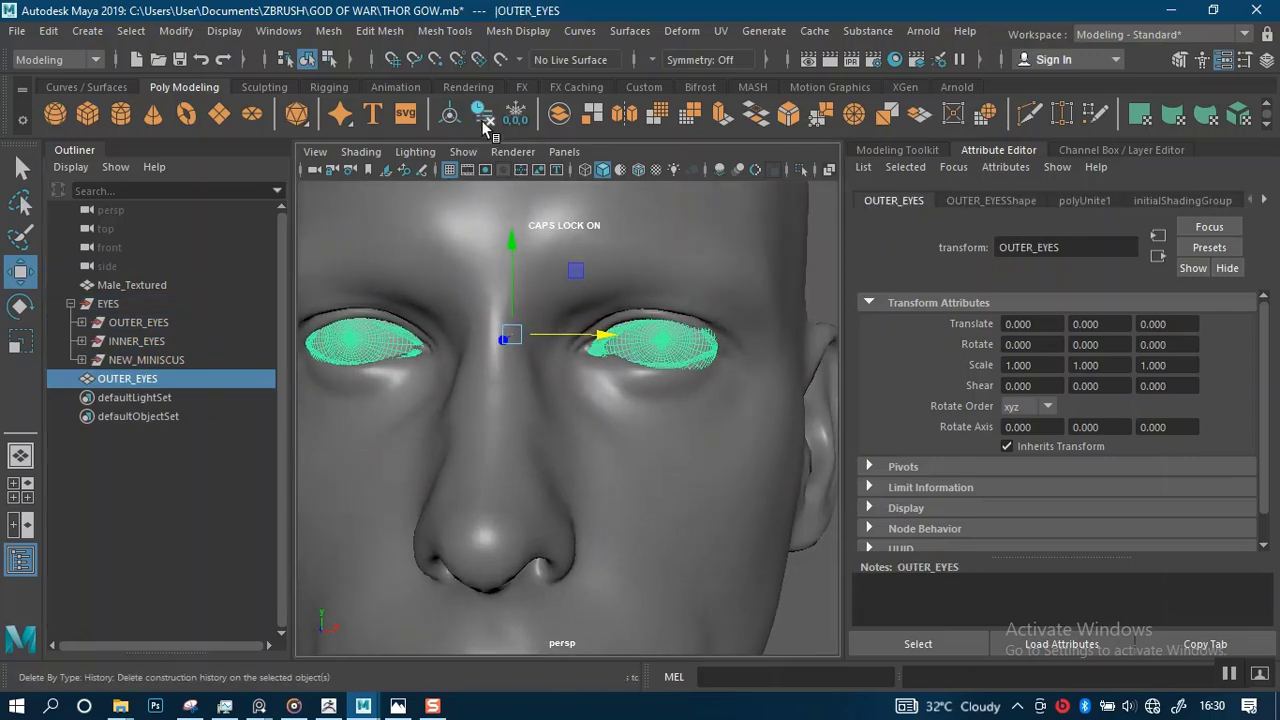
{"action": "scroll", "coordinate": [620, 370], "scroll_direction": "down", "scroll_amount": 2}
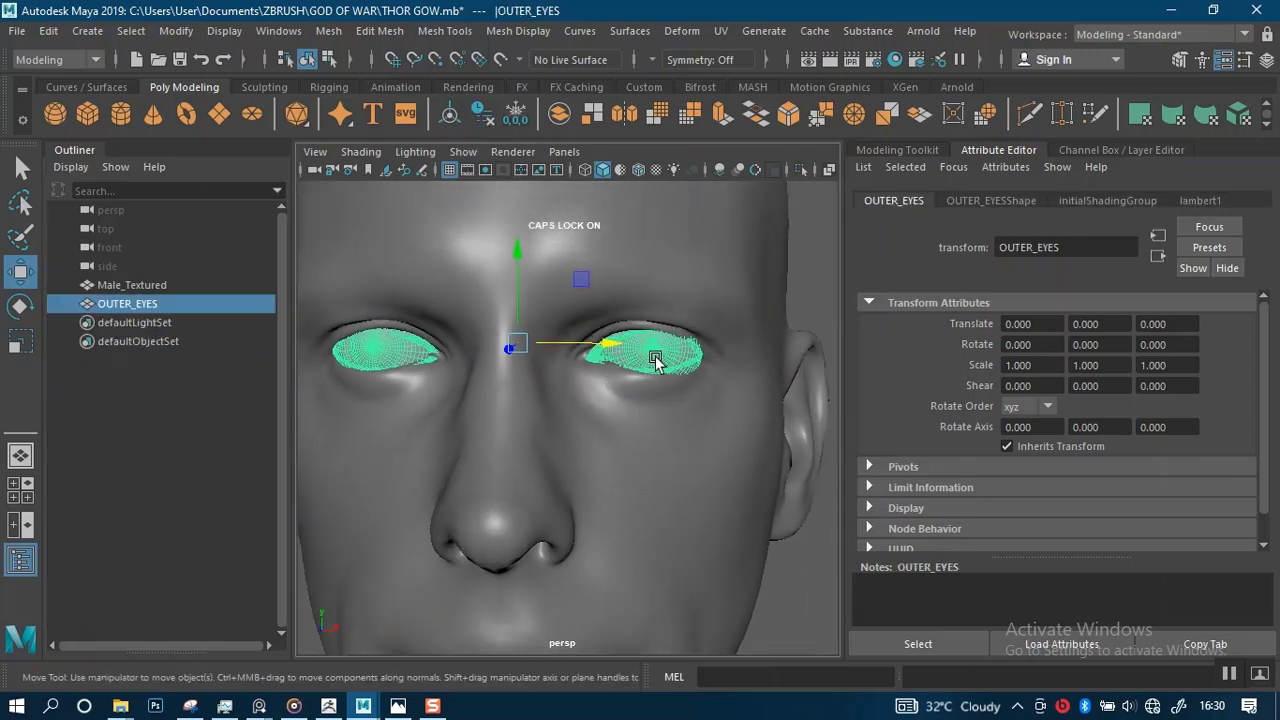
Delete all faces of the eyeball on the positive X side from the combined eye mesh.
{"action": "right_click_drag", "start_coordinate": [666, 184], "coordinate": [669, 241]}
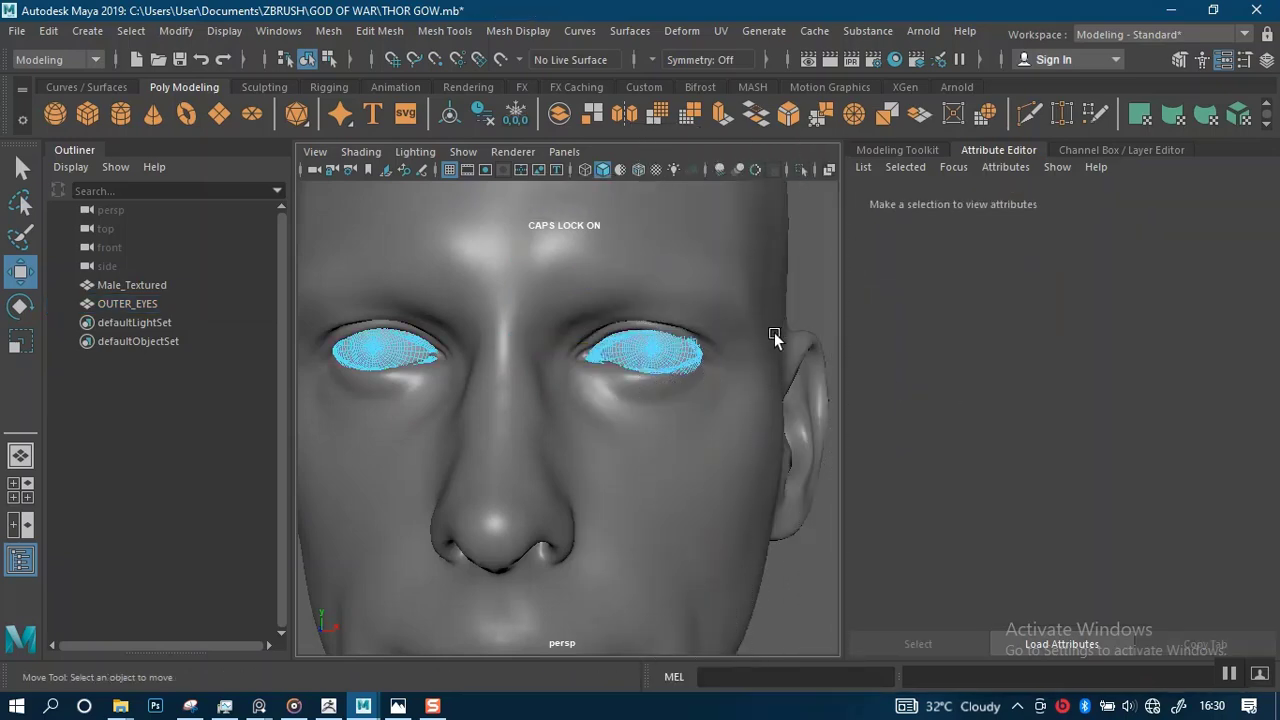
{"action": "left_click_drag", "start_coordinate": [774, 332], "coordinate": [736, 322], "text": "alt"}
{"action": "right_click_drag", "start_coordinate": [648, 184], "coordinate": [652, 320]}
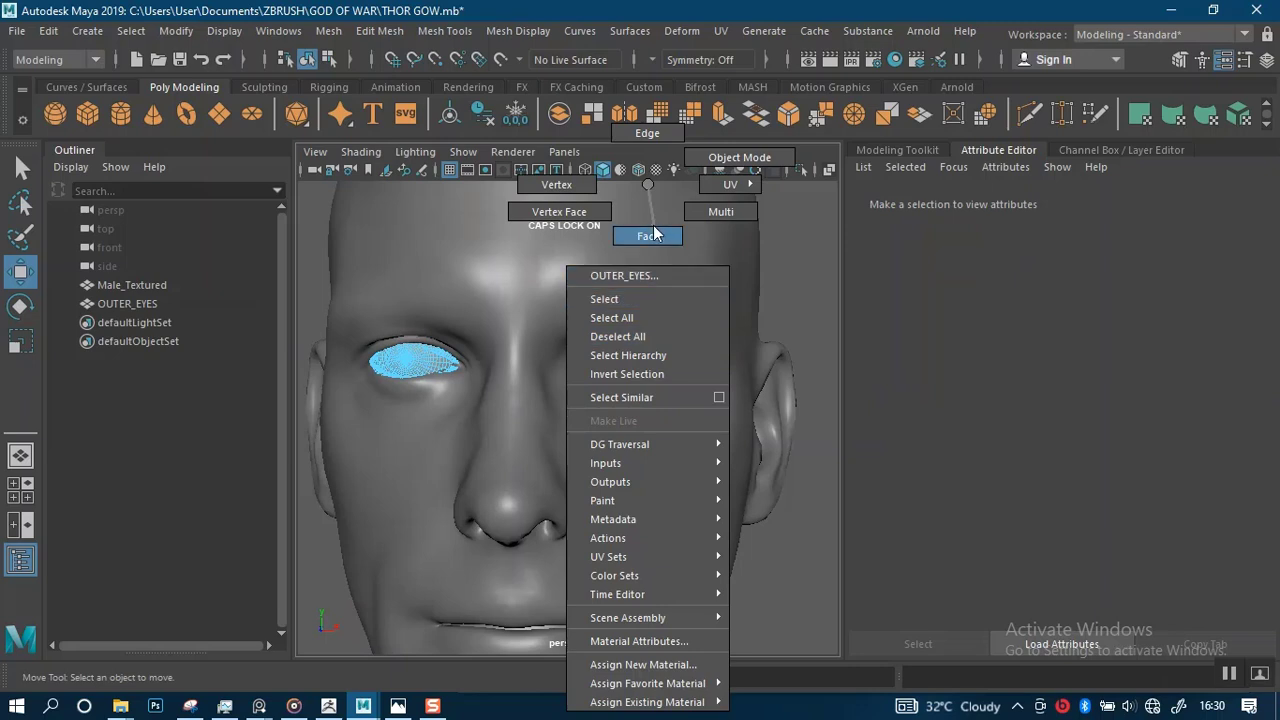
{"action": "right_click_drag", "start_coordinate": [655, 233], "coordinate": [656, 234]}
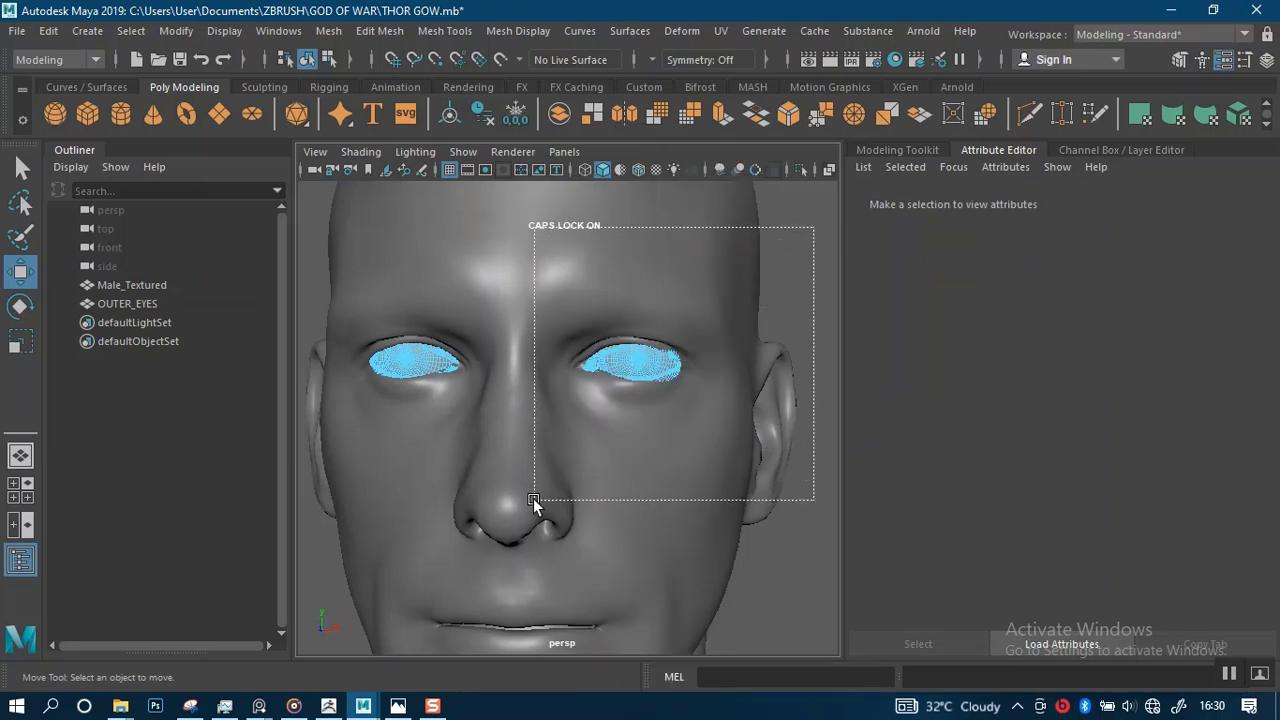
{"action": "left_click_drag", "start_coordinate": [533, 500], "coordinate": [535, 500]}
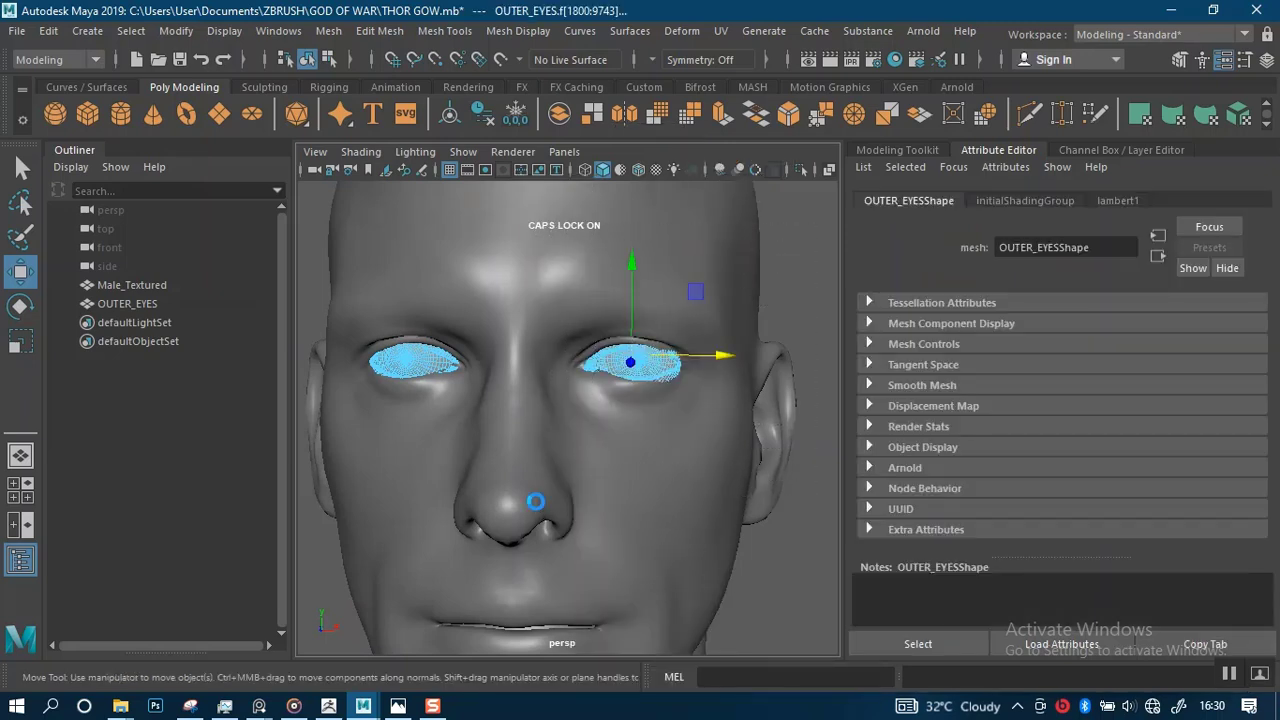
{"action": "key", "text": "Delete"}
{"action": "scroll", "coordinate": [466, 447], "scroll_direction": "up", "scroll_amount": 4}
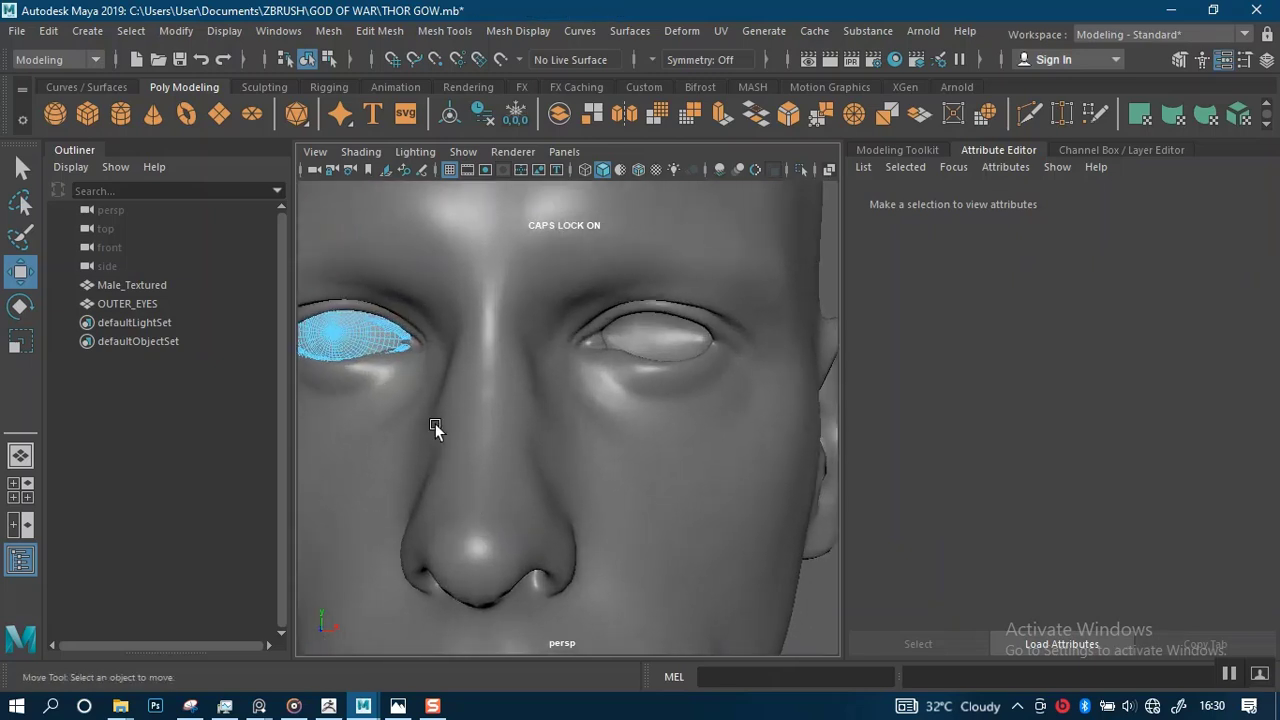
{"action": "left_click_drag", "start_coordinate": [435, 423], "coordinate": [433, 401], "text": "alt"}
{"action": "scroll", "coordinate": [433, 401], "scroll_direction": "up", "scroll_amount": 1}
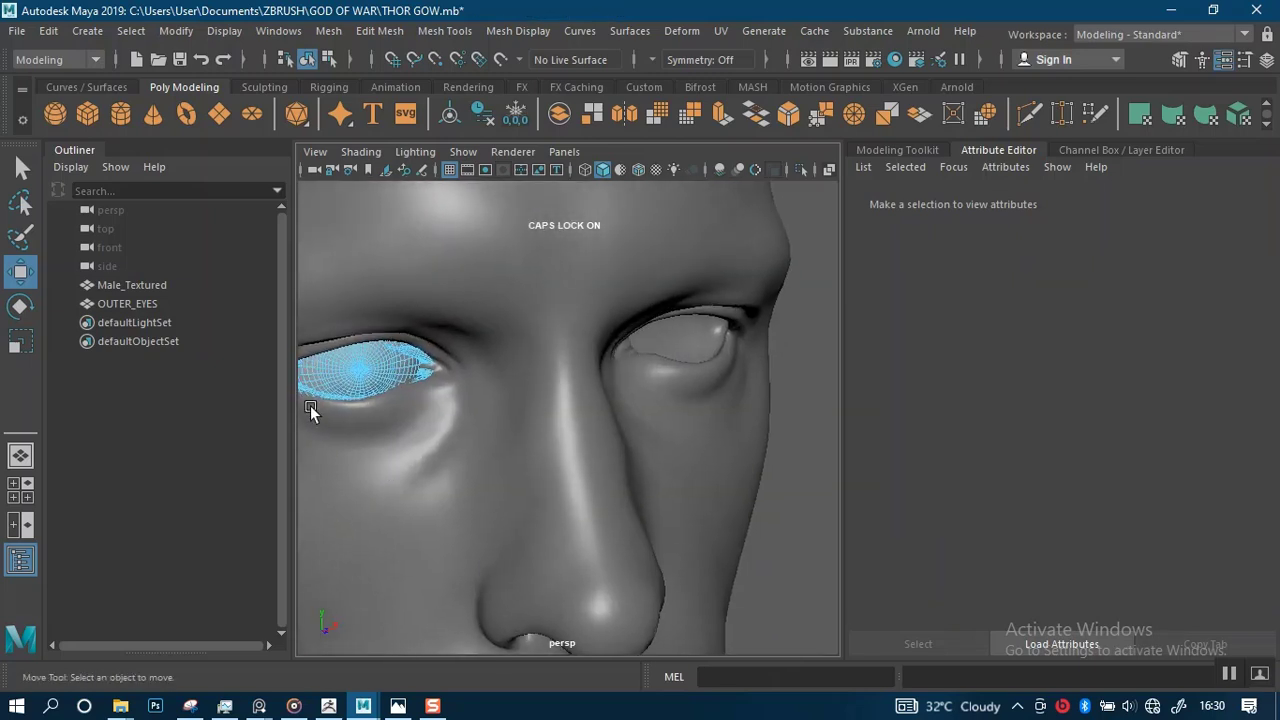
Center the pivot of the OUTER_EYES mesh on the remaining eyeball and clear the selection.
{"action": "left_click", "coordinate": [133, 303]}
{"action": "left_click_drag", "start_coordinate": [502, 410], "coordinate": [492, 410], "text": "alt"}
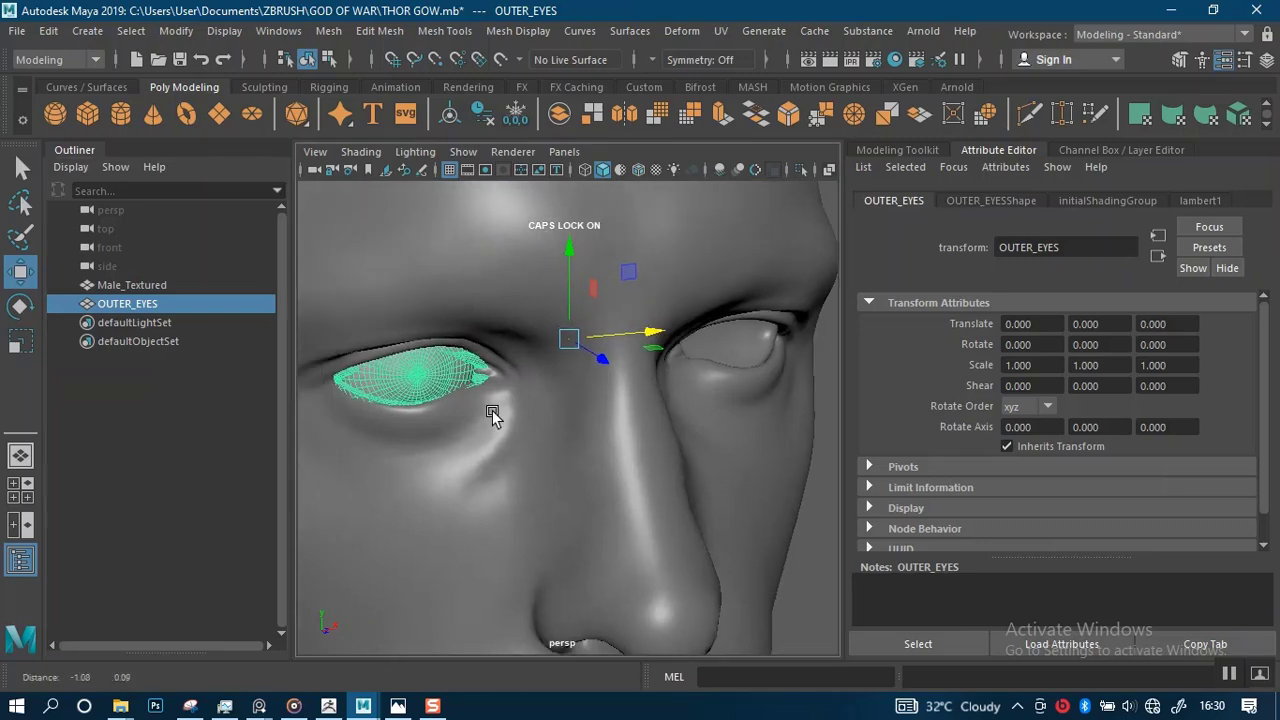
{"action": "left_click", "coordinate": [450, 116]}
{"action": "left_click_drag", "start_coordinate": [476, 456], "coordinate": [738, 356], "text": "alt"}
{"action": "left_click", "coordinate": [738, 356]}
Shift the remaining eyeball toward the inner eye corner, to a Translate X of about 0.051.
{"action": "scroll", "coordinate": [580, 451], "scroll_direction": "up", "scroll_amount": 3}
{"action": "left_click_drag", "start_coordinate": [518, 377], "coordinate": [500, 420], "text": "alt"}
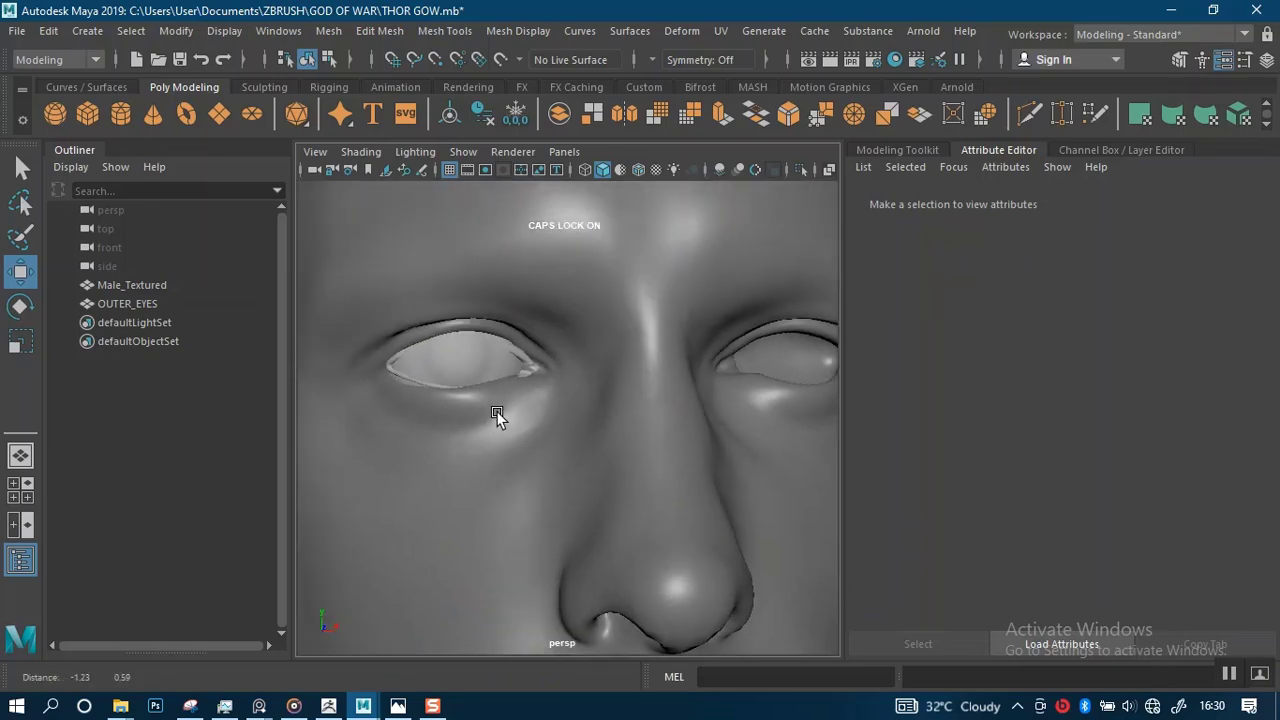
{"action": "right_click_drag", "start_coordinate": [500, 420], "coordinate": [484, 573], "text": "alt"}
{"action": "left_click", "coordinate": [545, 345]}
{"action": "left_click_drag", "start_coordinate": [537, 435], "coordinate": [566, 327], "text": "alt"}
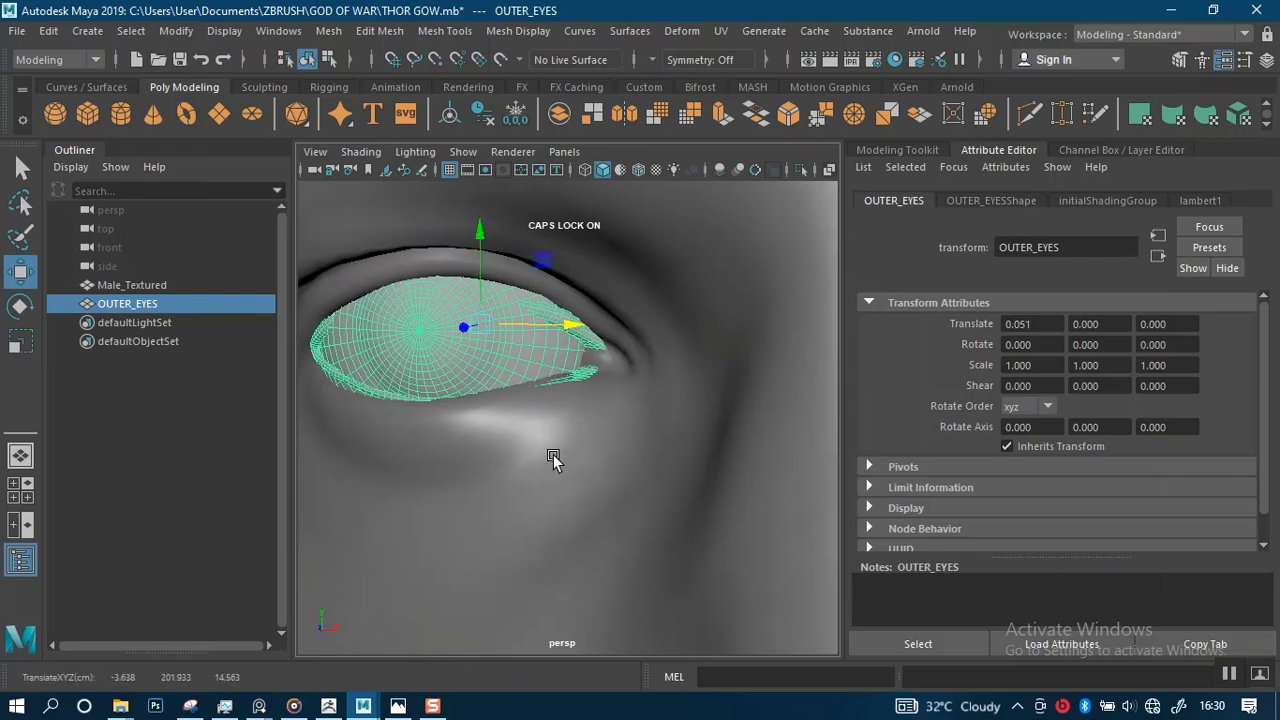
Move the remaining eyeball slightly back into its socket, to a Translate Z of about -0.089.
{"action": "right_click_drag", "start_coordinate": [553, 458], "coordinate": [512, 416], "text": "alt"}
{"action": "left_click", "coordinate": [388, 330]}
{"action": "left_click_drag", "start_coordinate": [389, 312], "coordinate": [408, 346], "text": "alt"}
{"action": "left_click", "coordinate": [445, 375]}
{"action": "left_click", "coordinate": [410, 341]}
{"action": "left_click_drag", "start_coordinate": [526, 412], "coordinate": [663, 446], "text": "alt"}
Inspect the adjusted eyeball's fit against the eyelids from several angles and distances.
{"action": "scroll", "coordinate": [583, 590], "scroll_direction": "up", "scroll_amount": 5}
{"action": "left_click_drag", "start_coordinate": [581, 589], "coordinate": [543, 486], "text": "alt"}
{"action": "scroll", "coordinate": [565, 452], "scroll_direction": "up", "scroll_amount": 5}
{"action": "right_click_drag", "start_coordinate": [543, 486], "coordinate": [488, 318], "text": "alt"}
{"action": "left_click_drag", "start_coordinate": [550, 425], "coordinate": [450, 440], "text": "alt"}
{"action": "middle_click_drag", "start_coordinate": [500, 440], "coordinate": [586, 440], "text": "alt"}
{"action": "left_click_drag", "start_coordinate": [584, 433], "coordinate": [552, 433], "text": "alt"}
{"action": "scroll", "coordinate": [556, 450], "scroll_direction": "up", "scroll_amount": 5}
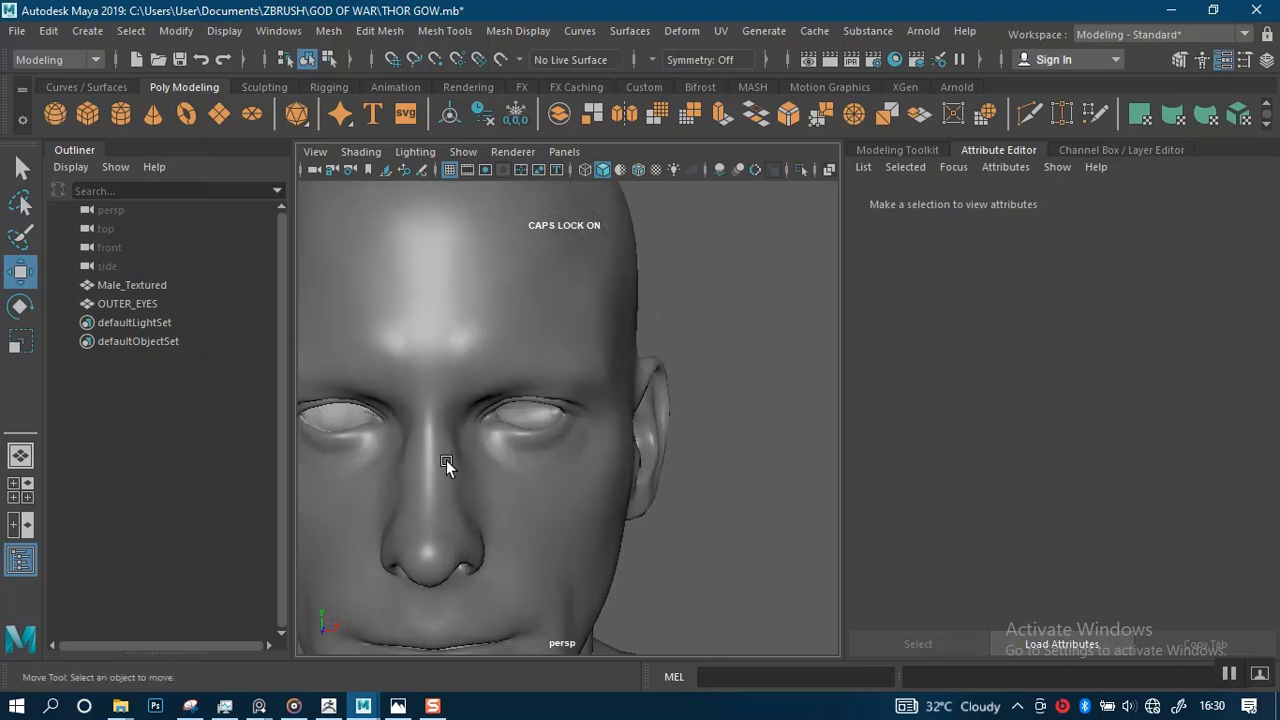
{"action": "middle_click_drag", "start_coordinate": [446, 462], "coordinate": [506, 475], "text": "alt"}
{"action": "left_click_drag", "start_coordinate": [506, 475], "coordinate": [442, 428], "text": "alt"}
Compare the remaining eyeball with the opposite socket from the front and select the eye mesh.
{"action": "left_click", "coordinate": [454, 434]}
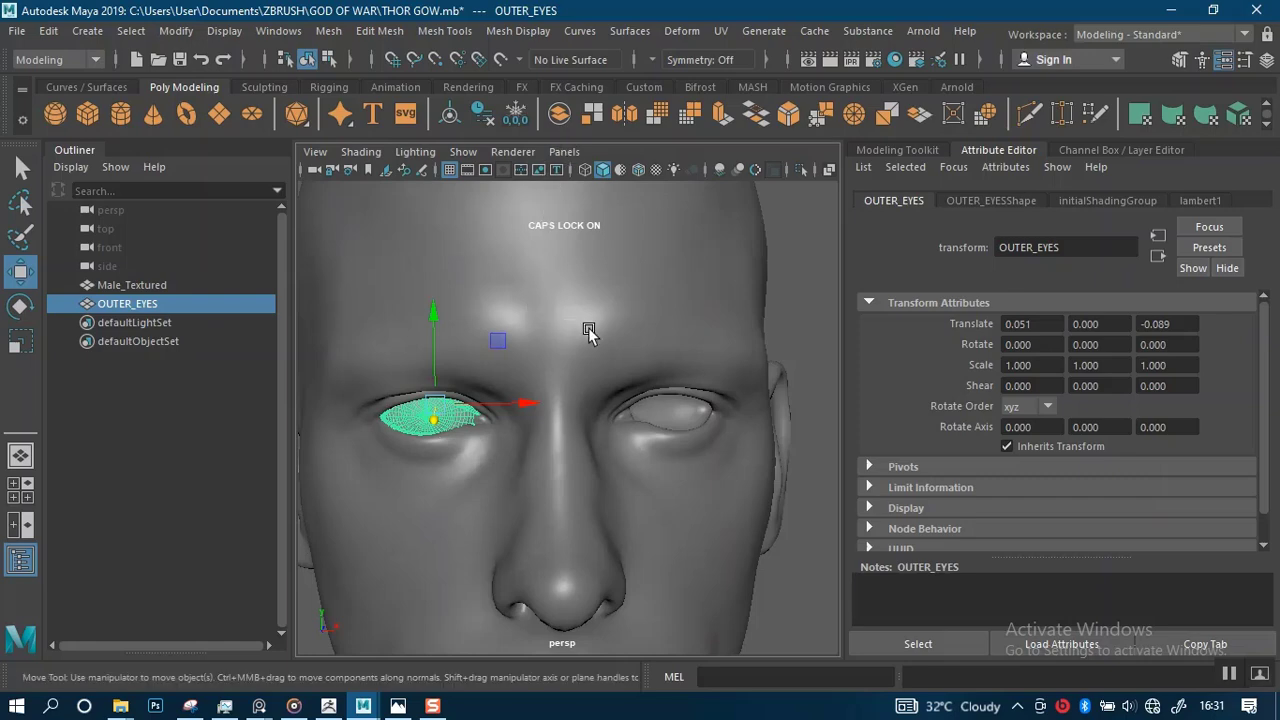
{"action": "left_click", "coordinate": [804, 306]}
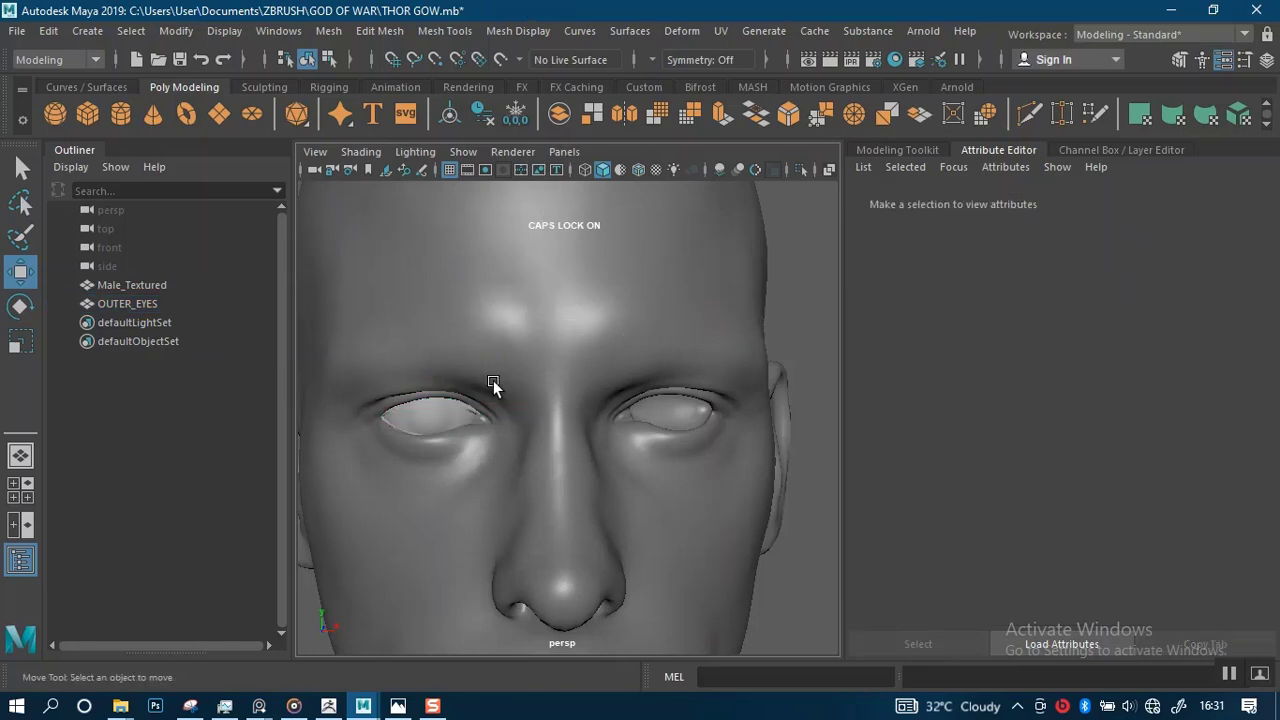
{"action": "left_click_drag", "start_coordinate": [491, 386], "coordinate": [522, 388], "text": "alt"}
{"action": "scroll", "coordinate": [512, 364], "scroll_direction": "down", "scroll_amount": 6}
{"action": "scroll", "coordinate": [604, 471], "scroll_direction": "up", "scroll_amount": 5}
{"action": "scroll", "coordinate": [522, 388], "scroll_direction": "up", "scroll_amount": 2}
{"action": "left_click", "coordinate": [423, 423]}
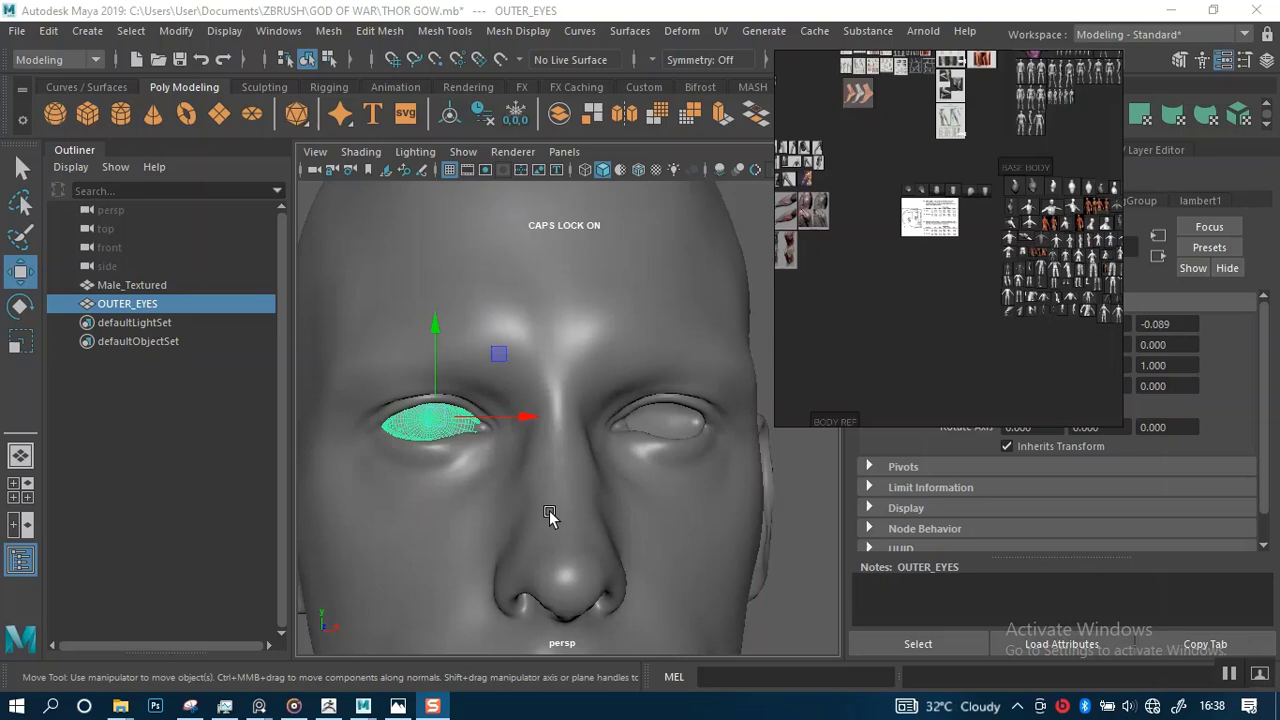
Examine the eyeball's fit against the eyelids and inner eye corner from the front and up close.
{"action": "right_click_drag", "start_coordinate": [503, 440], "coordinate": [484, 513], "text": "alt"}
{"action": "middle_click_drag", "start_coordinate": [484, 513], "coordinate": [570, 498], "text": "alt"}
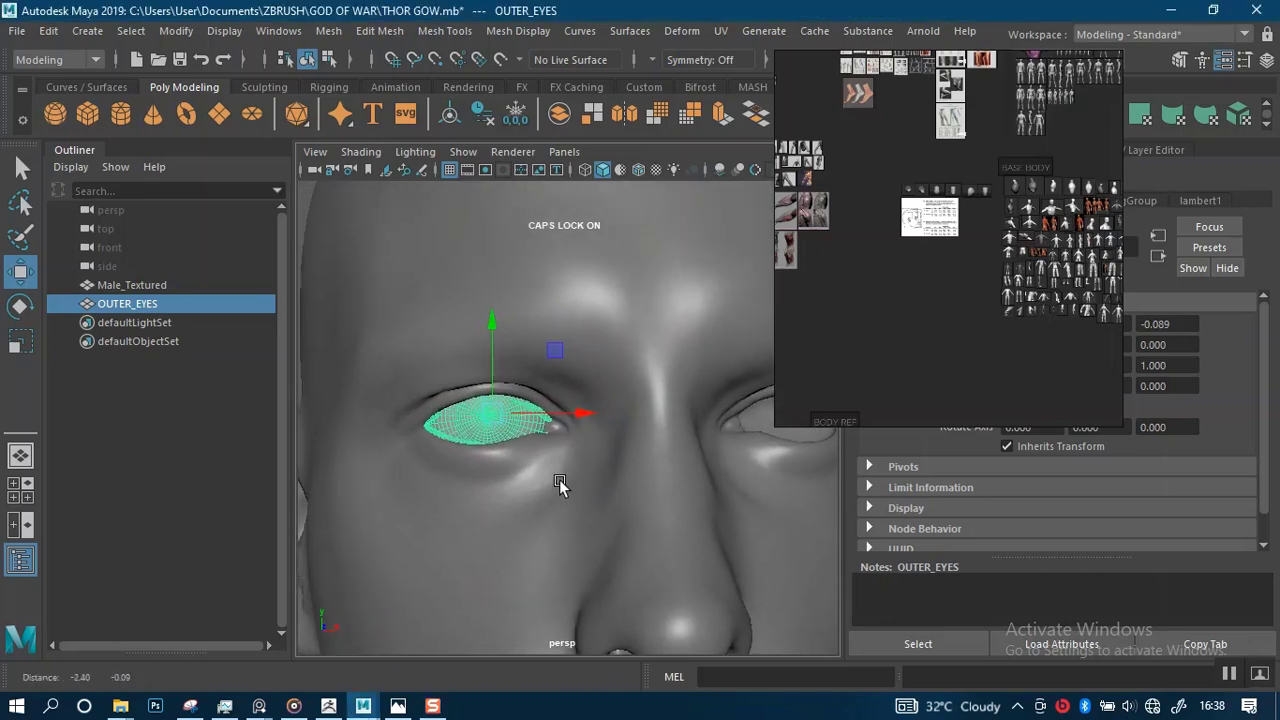
{"action": "mouse_move", "coordinate": [560, 484]}
{"action": "right_mouse_down", "text": "alt"}
{"action": "mouse_move", "coordinate": [564, 528]}
{"action": "mouse_move", "coordinate": [543, 484]}
{"action": "mouse_move", "coordinate": [409, 343]}
{"action": "mouse_move", "coordinate": [560, 575]}
{"action": "mouse_move", "coordinate": [559, 488]}
{"action": "mouse_move", "coordinate": [555, 500]}
{"action": "right_mouse_up", "text": "alt"}
{"action": "left_click", "coordinate": [409, 343]}
{"action": "left_click_drag", "start_coordinate": [555, 500], "coordinate": [556, 457], "text": "alt"}
{"action": "right_click_drag", "start_coordinate": [556, 457], "coordinate": [528, 477], "text": "alt"}
{"action": "left_click_drag", "start_coordinate": [528, 477], "coordinate": [482, 436], "text": "alt"}
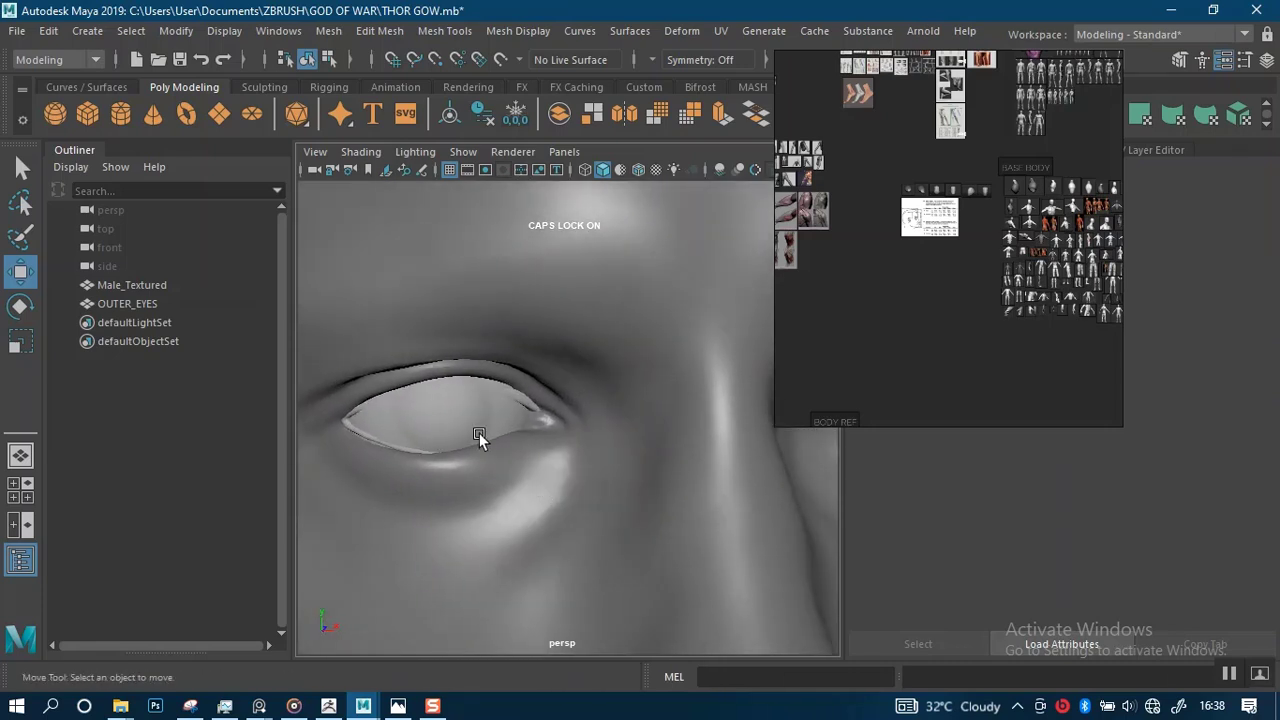
Mirror the eye mesh to the opposite socket across the world X axis with Cut Geometry off.
{"action": "left_click", "coordinate": [468, 406]}
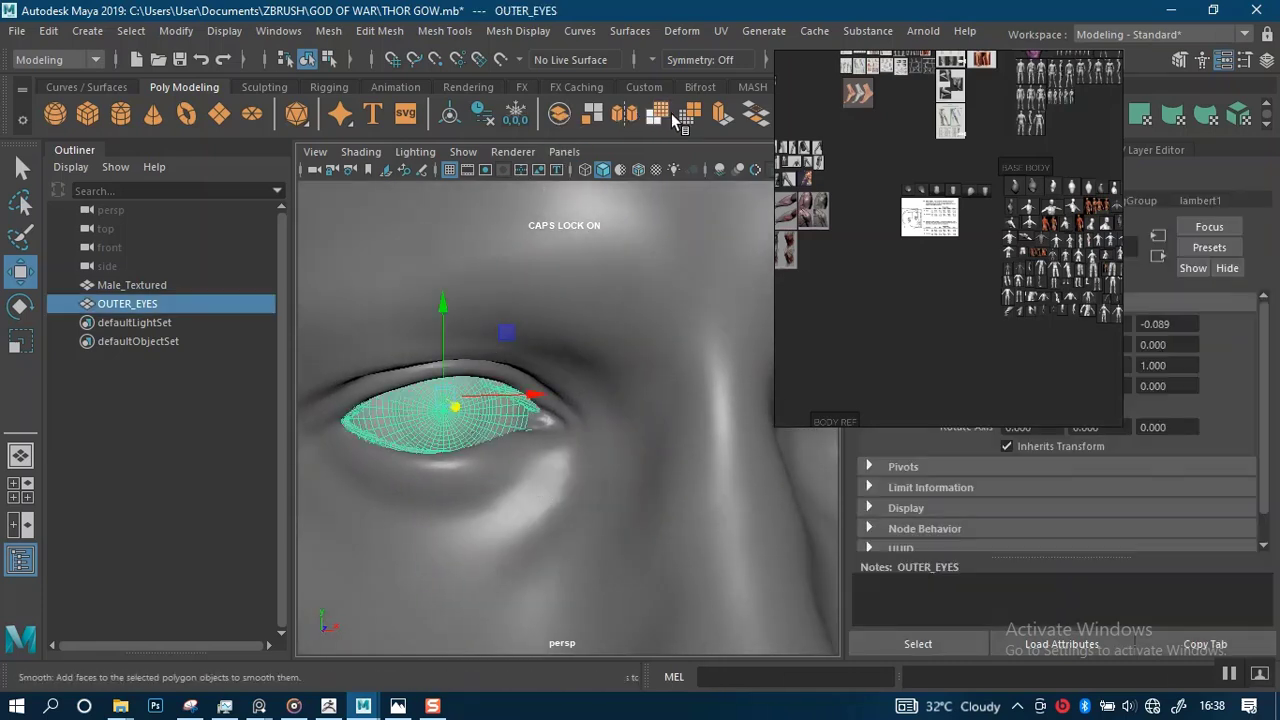
{"action": "left_click_drag", "start_coordinate": [810, 185], "coordinate": [950, 209]}
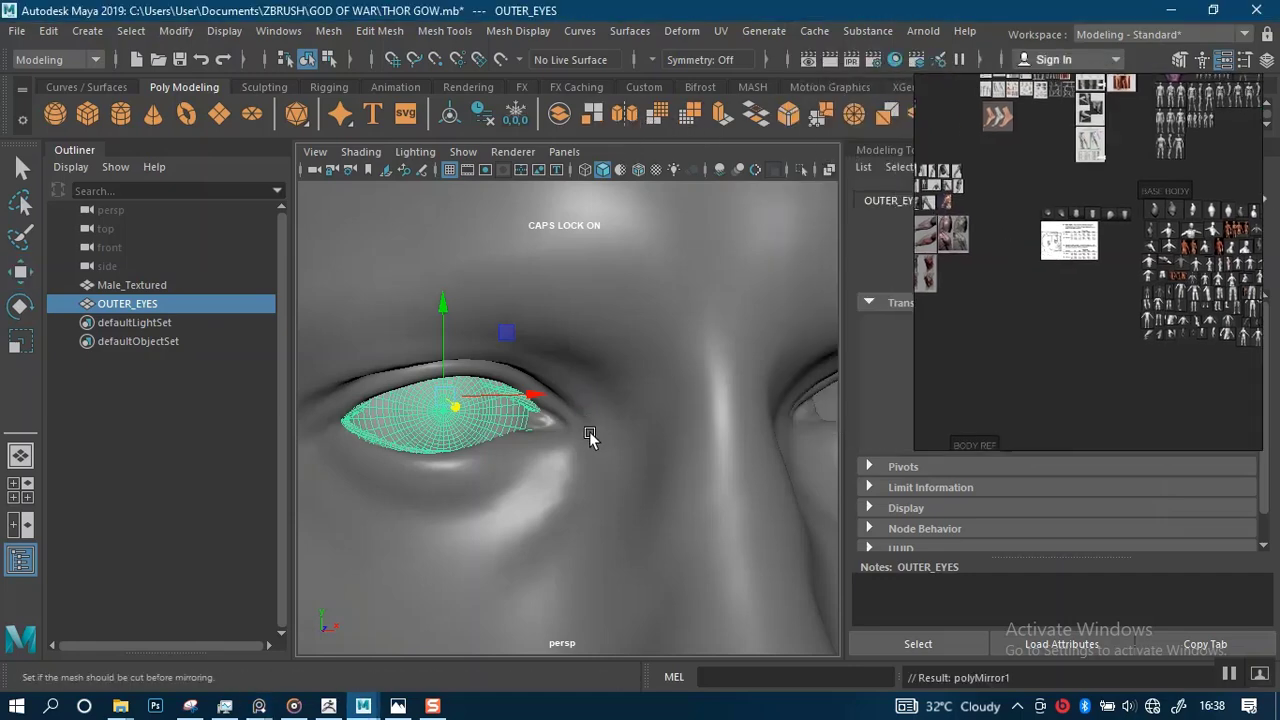
{"action": "scroll", "coordinate": [595, 330], "scroll_direction": "down", "scroll_amount": 4}
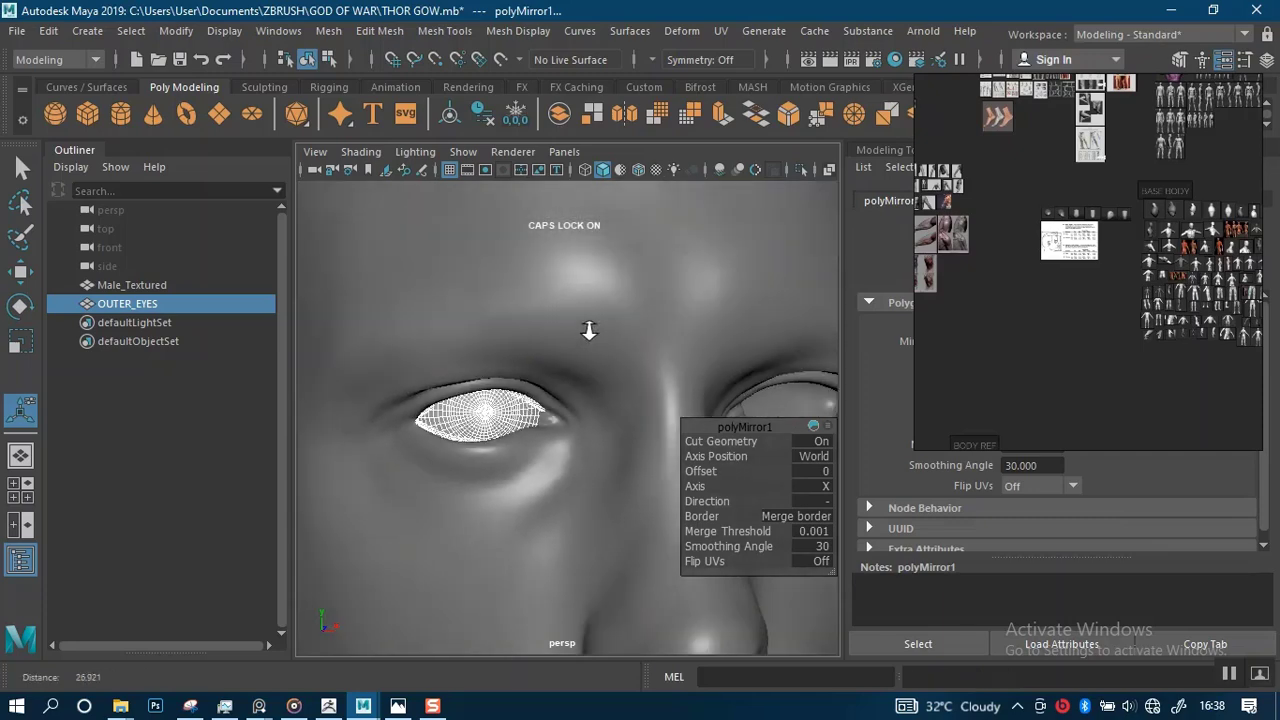
{"action": "left_click", "coordinate": [815, 443]}
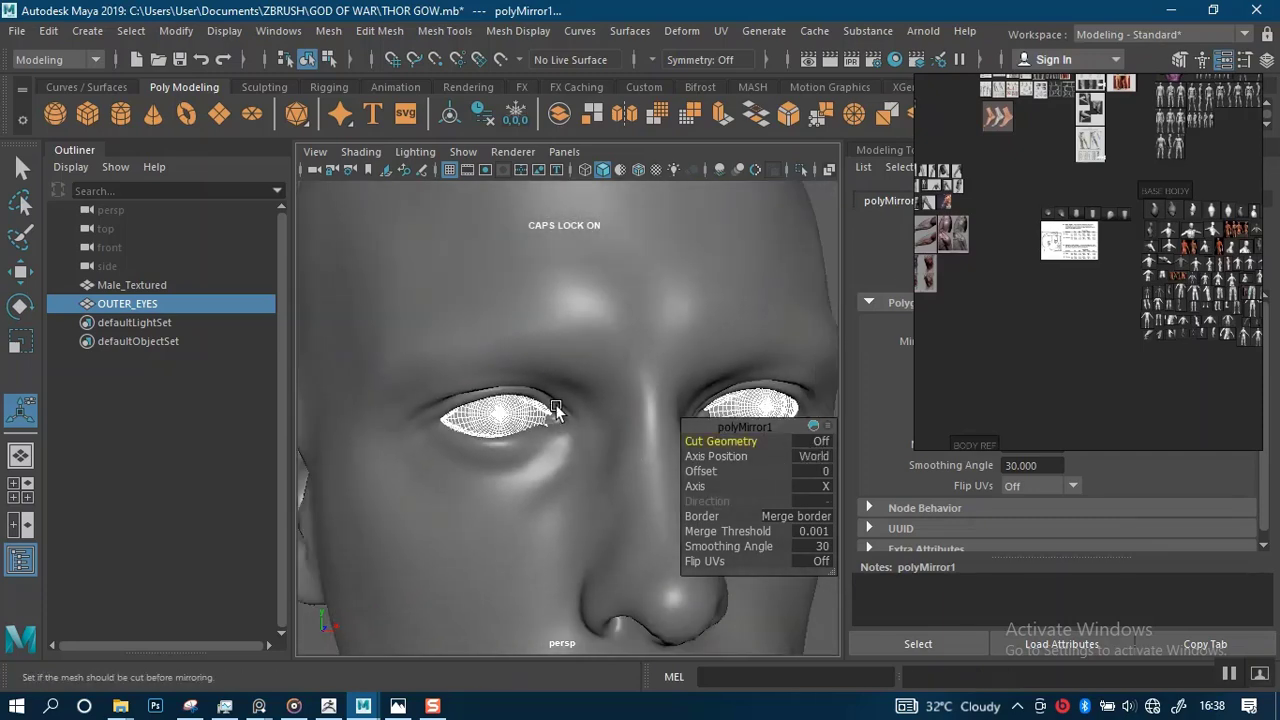
Inspect how both eyes sit in their sockets, checking the mirrored side up close and the whole face from the front.
{"action": "left_click_drag", "start_coordinate": [558, 411], "coordinate": [525, 393], "text": "alt"}
{"action": "middle_click_drag", "start_coordinate": [566, 366], "coordinate": [402, 332], "text": "alt"}
{"action": "right_click_drag", "start_coordinate": [563, 346], "coordinate": [622, 484], "text": "alt"}
{"action": "mouse_move", "coordinate": [570, 365]}
{"action": "left_mouse_down", "text": "alt"}
{"action": "mouse_move", "coordinate": [543, 391]}
{"action": "mouse_move", "coordinate": [503, 397]}
{"action": "mouse_move", "coordinate": [560, 378]}
{"action": "left_mouse_up", "text": "alt"}
{"action": "right_click_drag", "start_coordinate": [570, 386], "coordinate": [571, 292], "text": "alt"}
{"action": "left_click_drag", "start_coordinate": [562, 346], "coordinate": [574, 346], "text": "alt"}
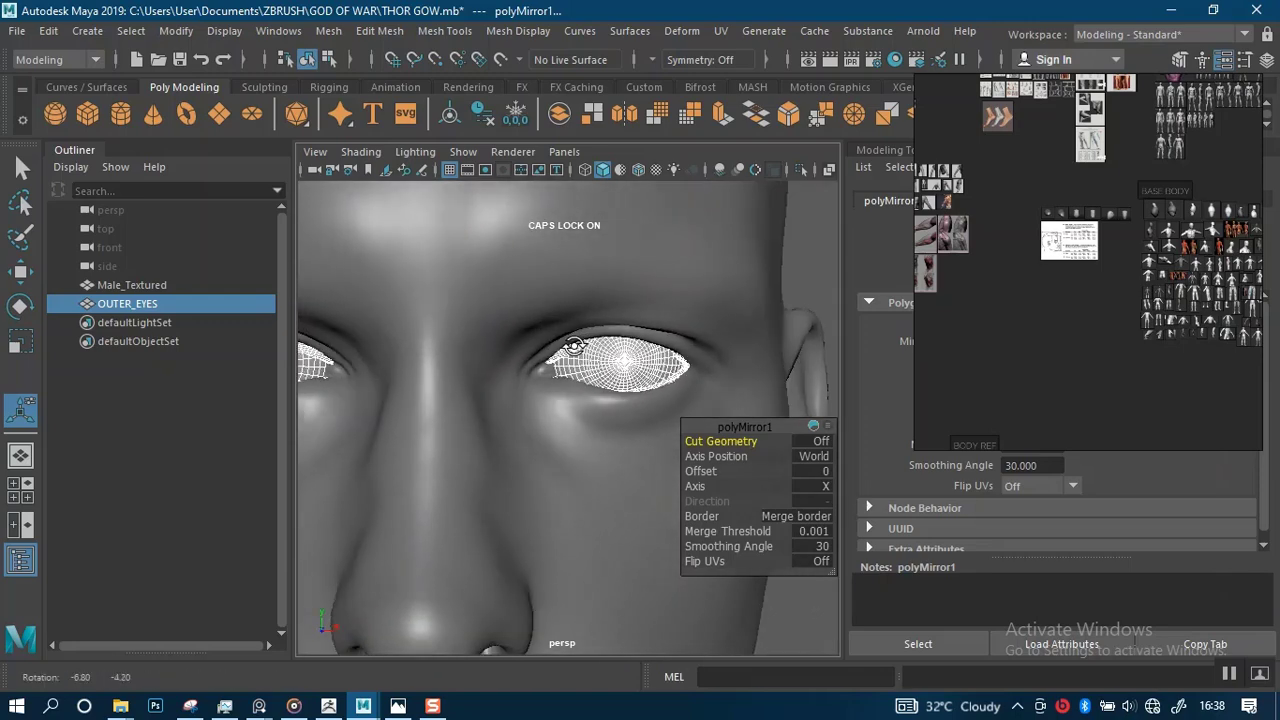
{"action": "right_click_drag", "start_coordinate": [574, 346], "coordinate": [700, 280], "text": "alt"}
{"action": "left_click", "coordinate": [765, 303]}
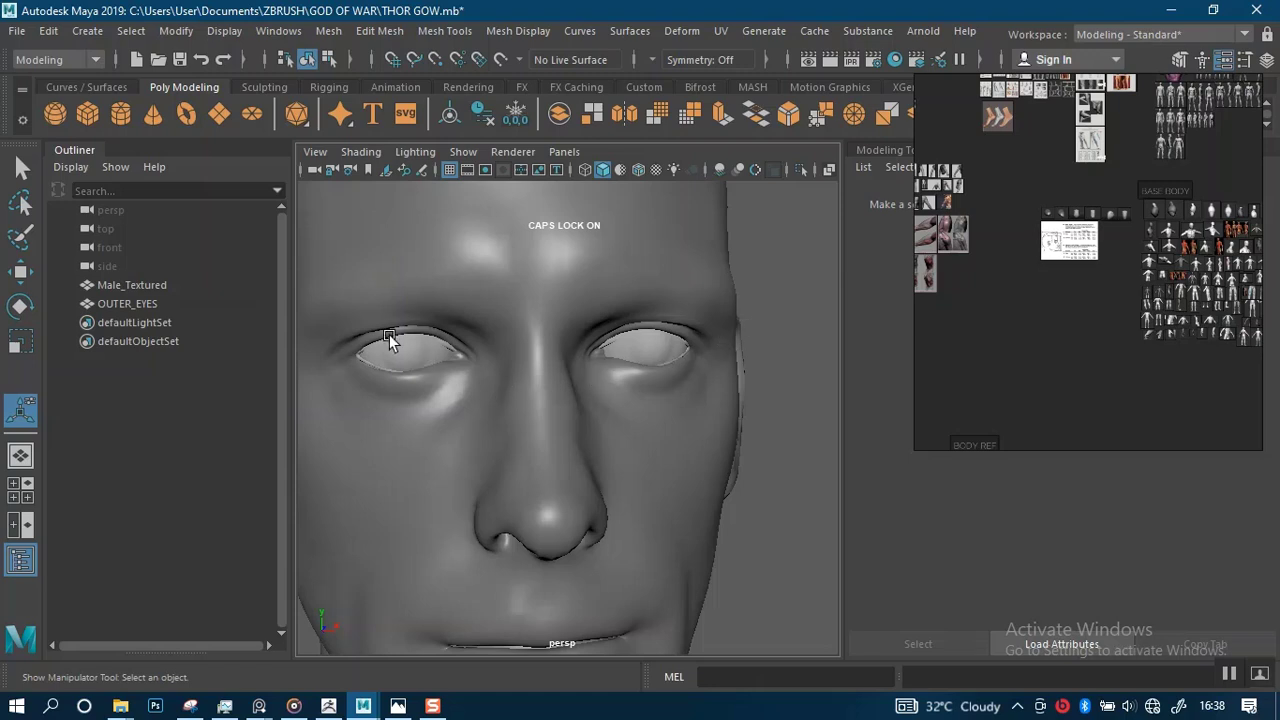
{"action": "middle_click_drag", "start_coordinate": [531, 353], "coordinate": [559, 354], "text": "alt"}
{"action": "right_click_drag", "start_coordinate": [559, 354], "coordinate": [567, 334], "text": "alt"}
{"action": "left_click_drag", "start_coordinate": [568, 337], "coordinate": [552, 327], "text": "alt"}
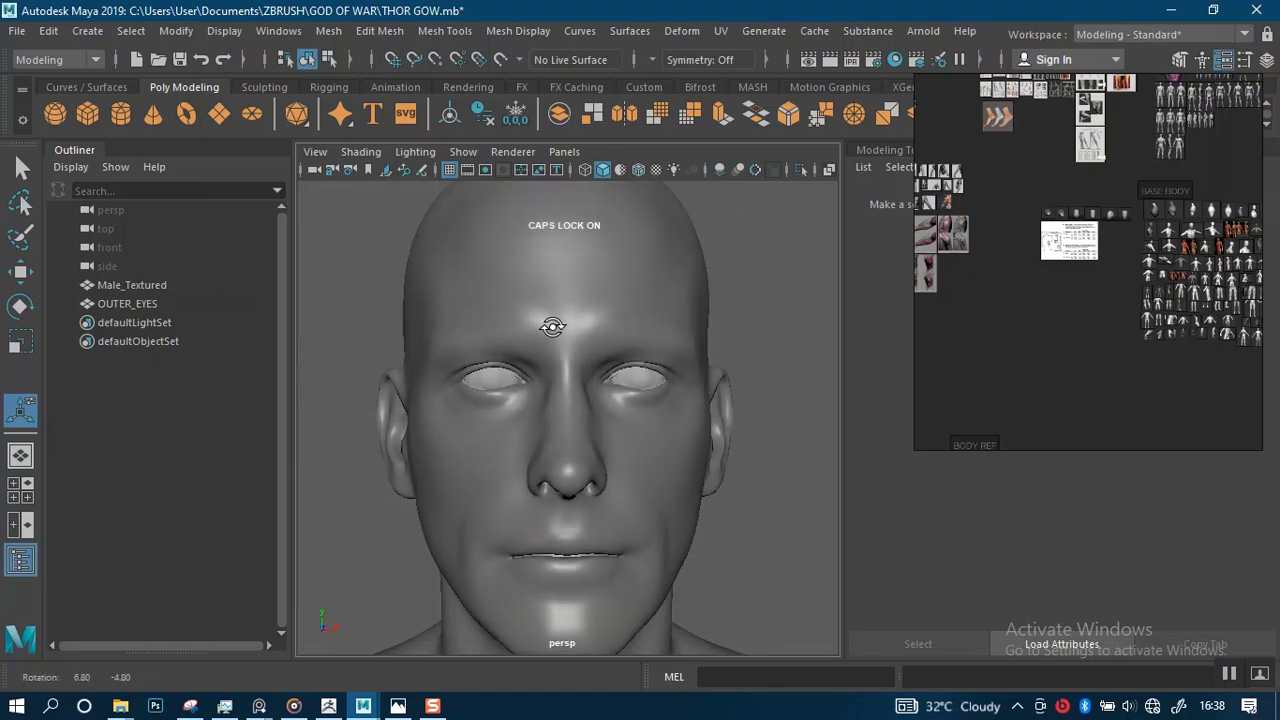
{"action": "right_click_drag", "start_coordinate": [591, 345], "coordinate": [586, 508], "text": "alt"}
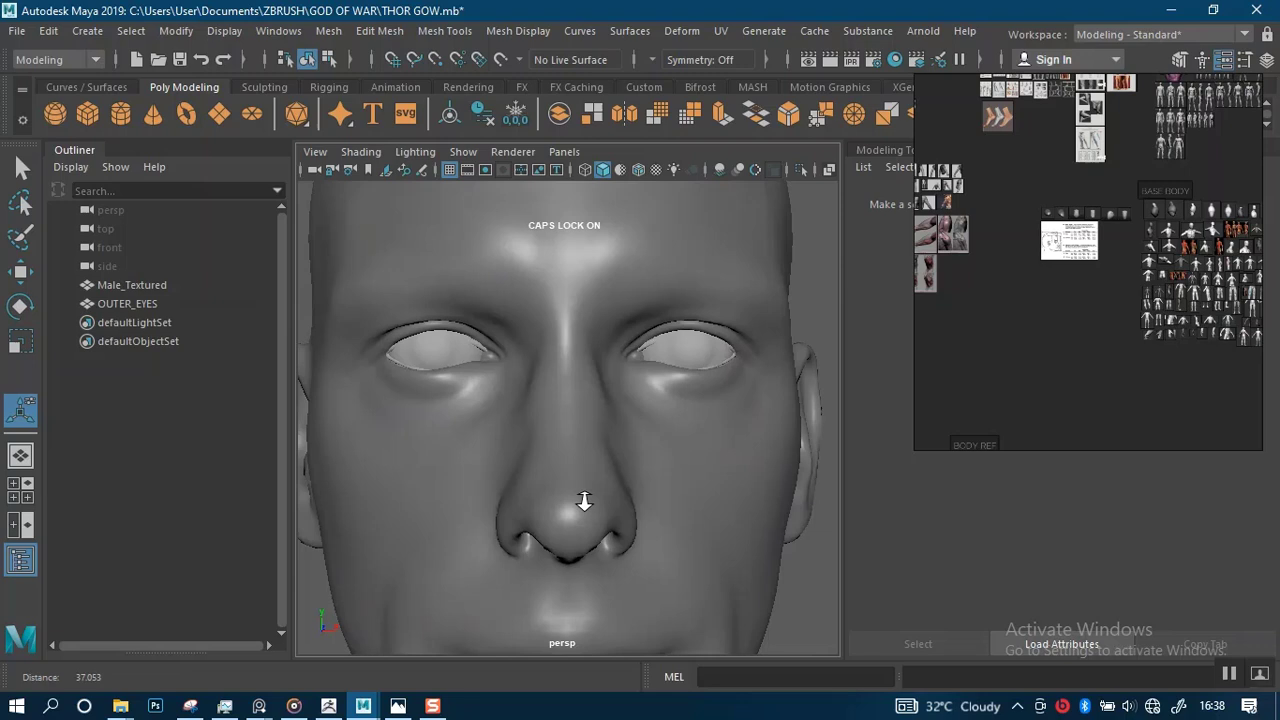
Delete the mirrored eye mesh's construction history and separate it into its individual shells.
{"action": "left_click", "coordinate": [122, 305]}
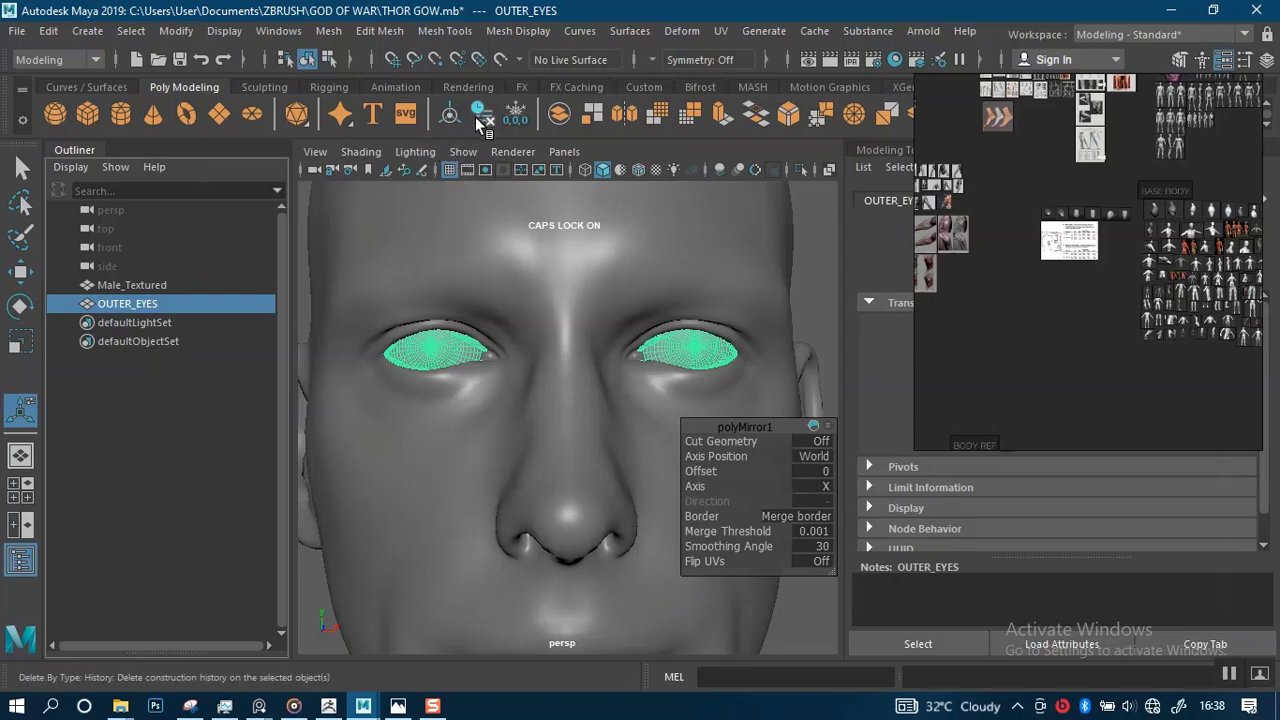
{"action": "right_click", "coordinate": [443, 352], "text": "shift"}
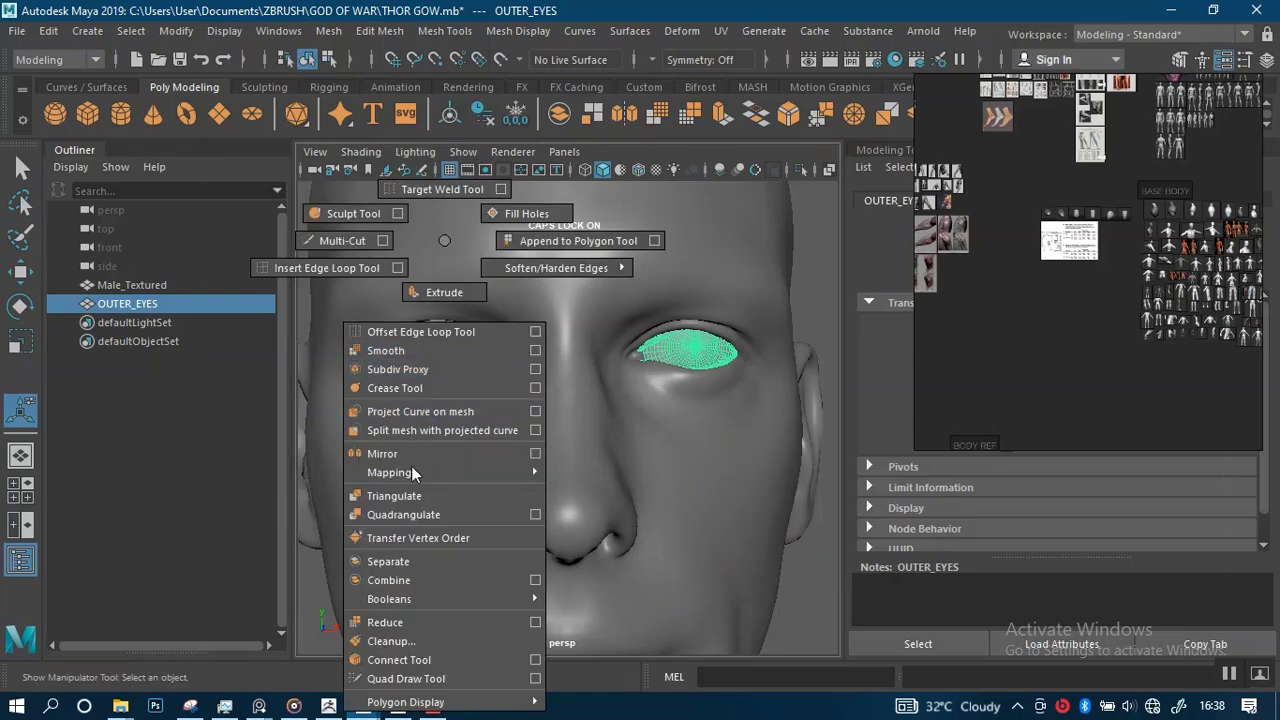
{"action": "left_click", "coordinate": [395, 560]}
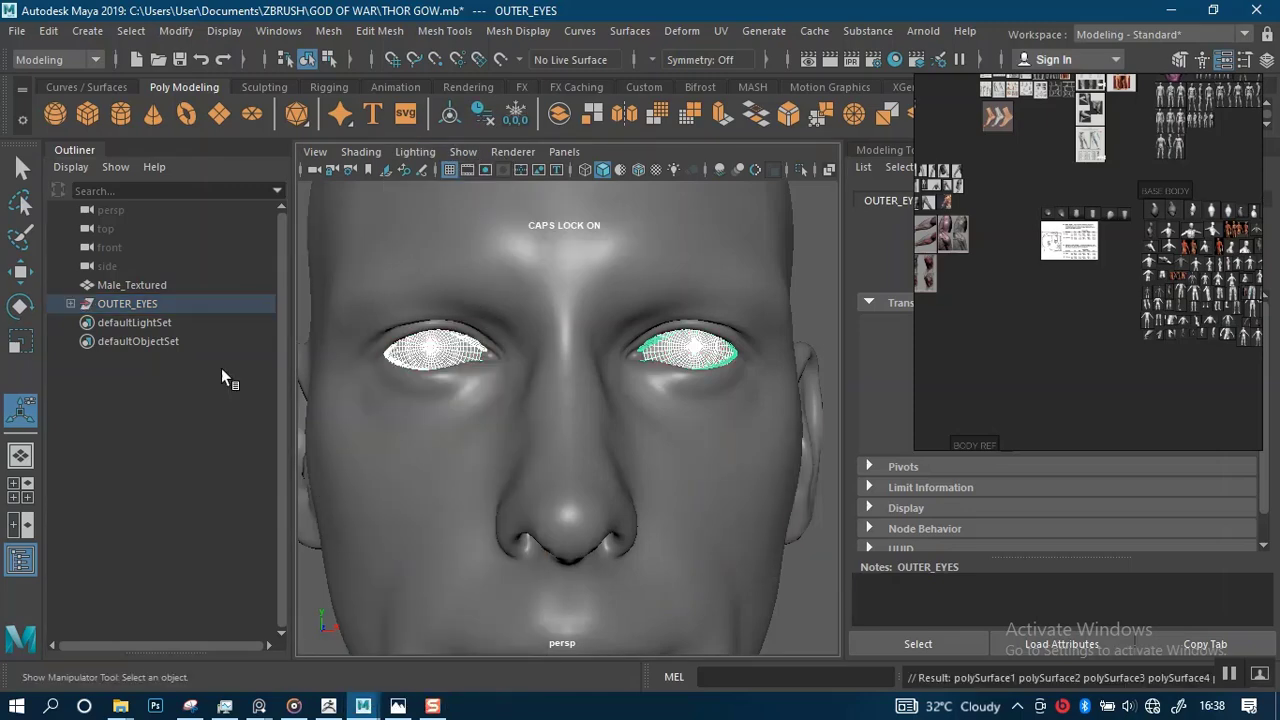
Identify the two outer eye shells, polySurface1 and polySurface4, among the separated pieces and combine them into one mesh.
{"action": "left_click", "coordinate": [71, 304]}
{"action": "left_click", "coordinate": [134, 324]}
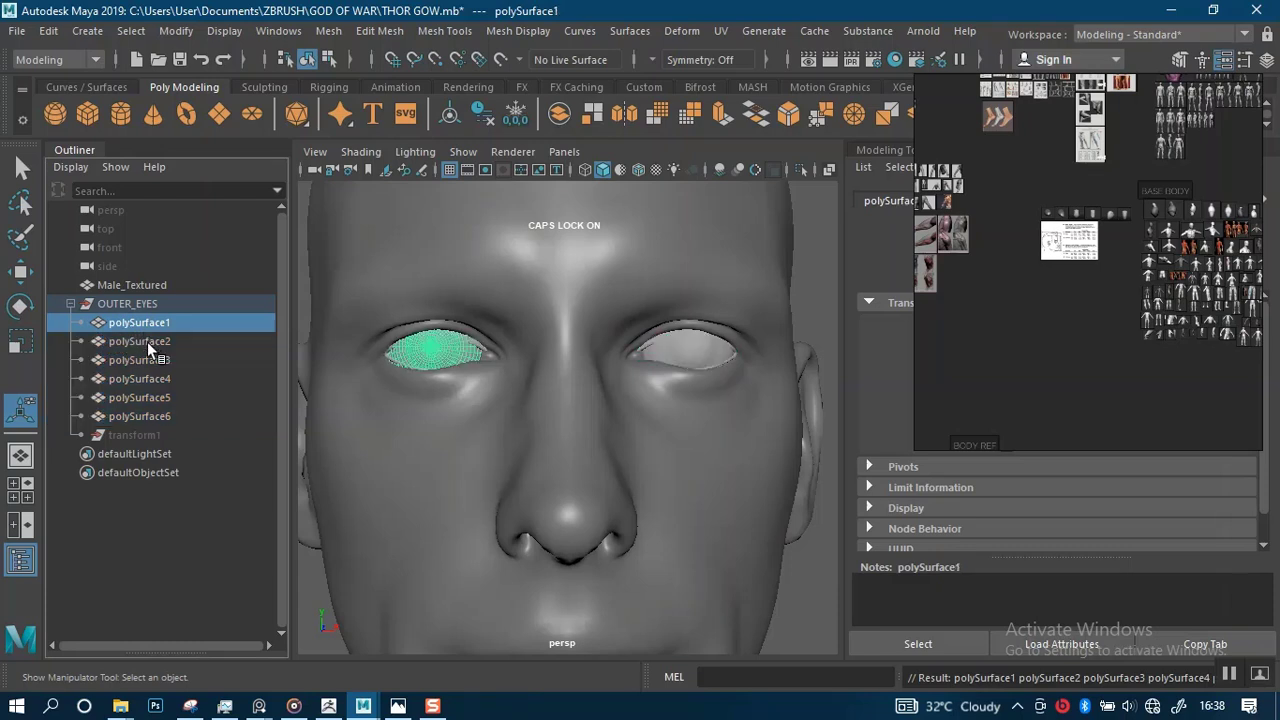
{"action": "left_click", "coordinate": [151, 342]}
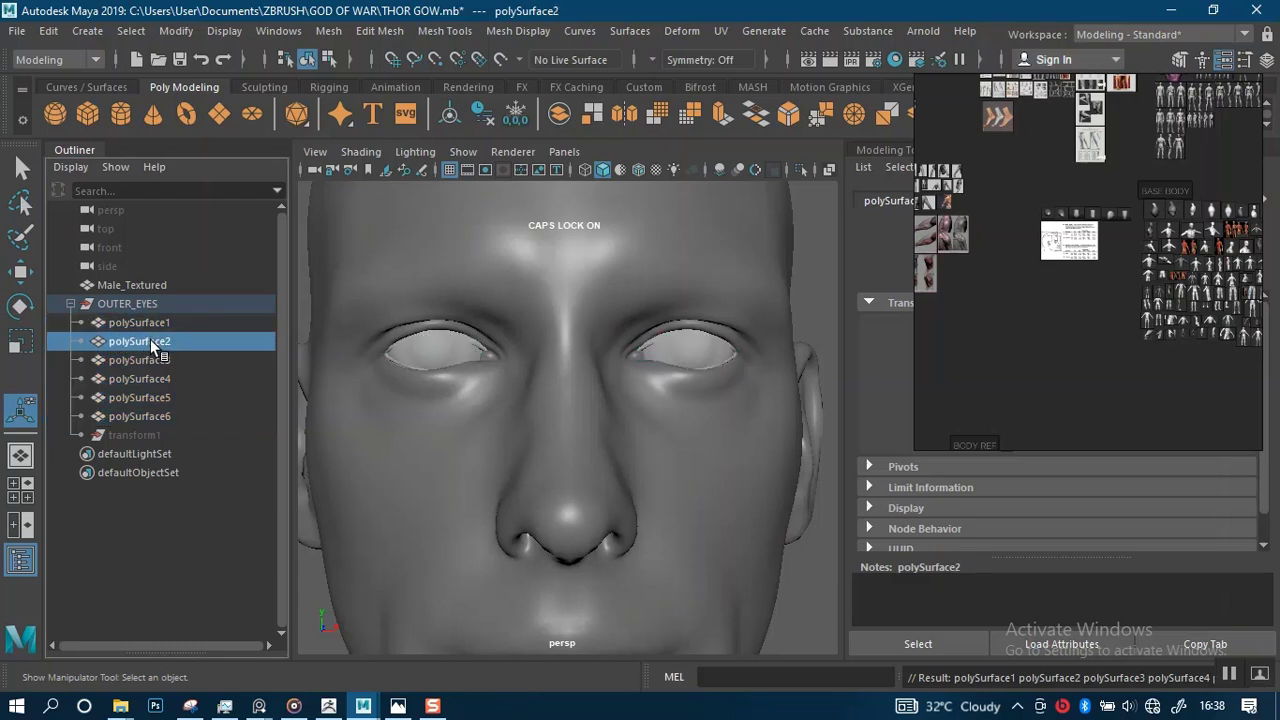
{"action": "left_click", "coordinate": [144, 320]}
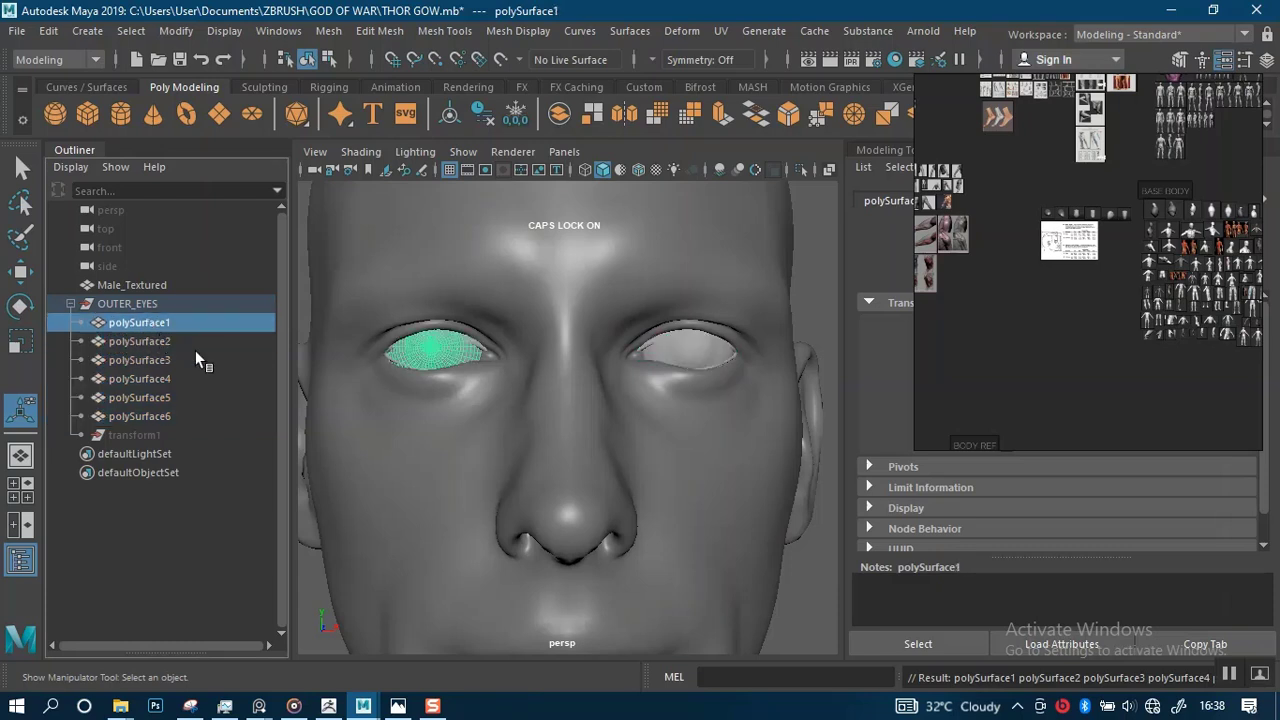
{"action": "left_click", "coordinate": [694, 352], "text": "shift"}
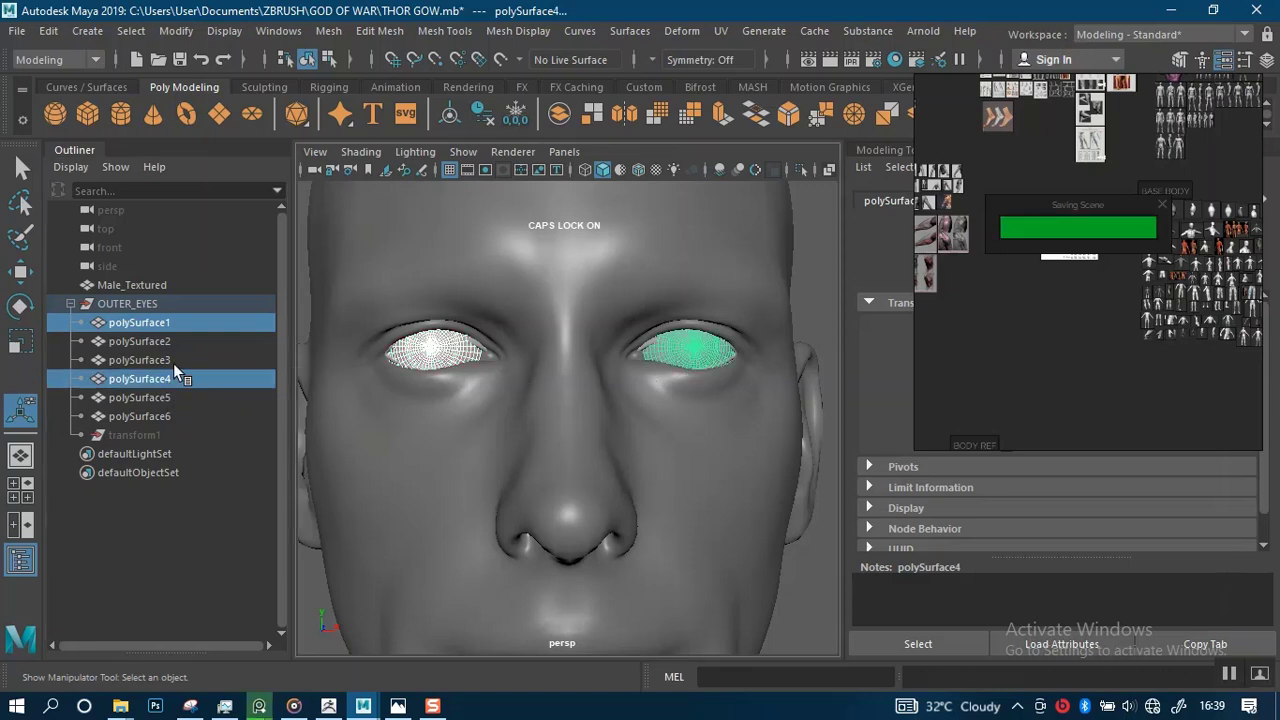
{"action": "left_click", "coordinate": [564, 114]}
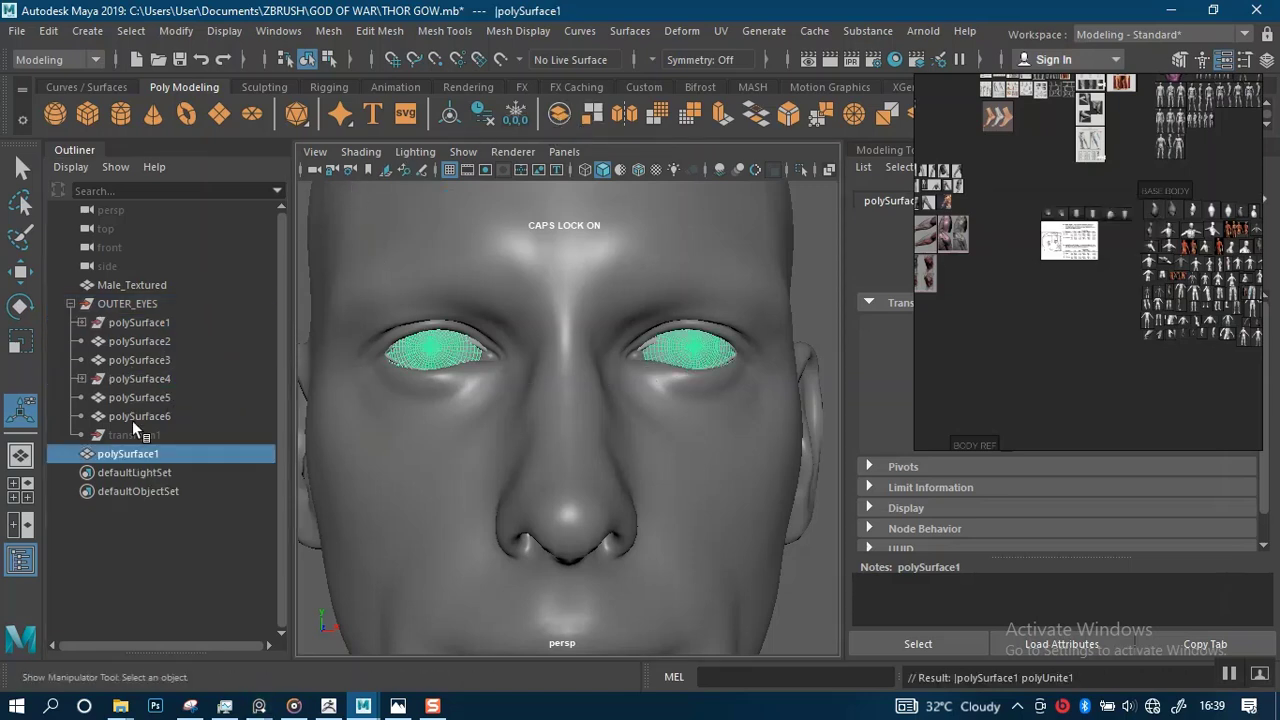
Rename the combined outer eye mesh as OUTER EYES and delete its construction history.
{"action": "double_click", "coordinate": [128, 455]}
{"action": "type", "text": "OUTER EYE"}
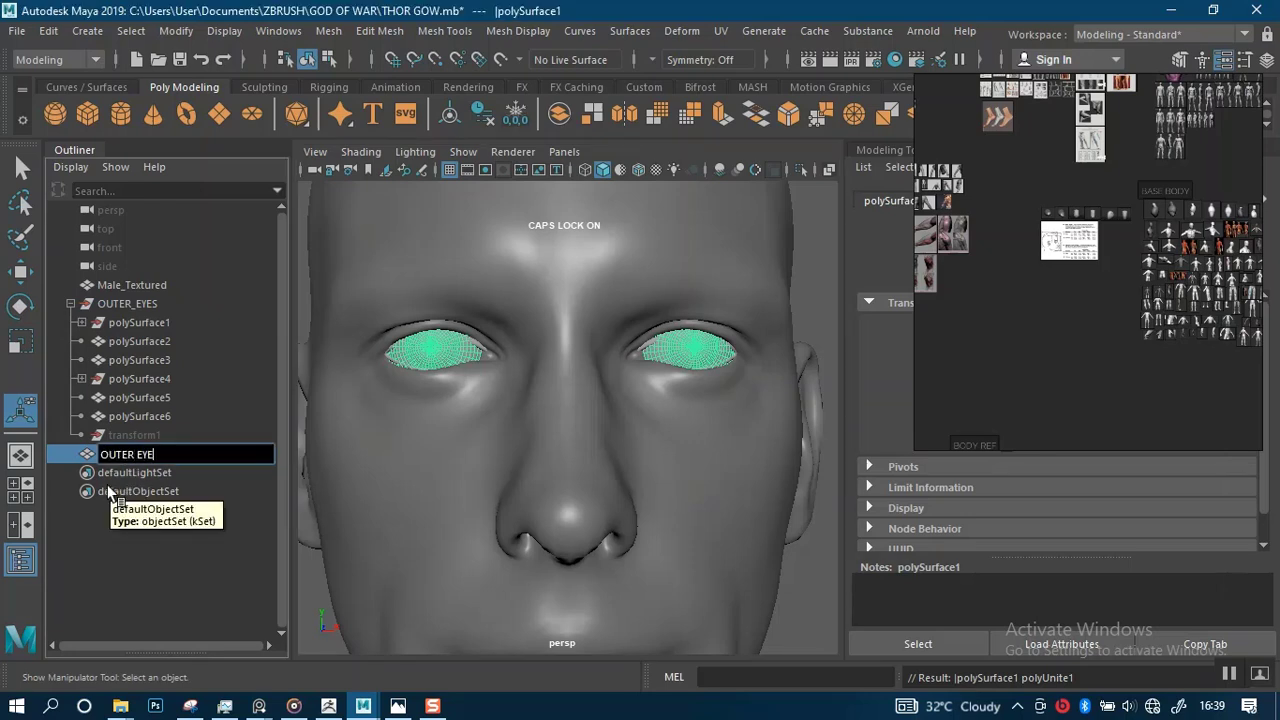
{"action": "type", "text": "S"}
{"action": "key", "text": "Return"}
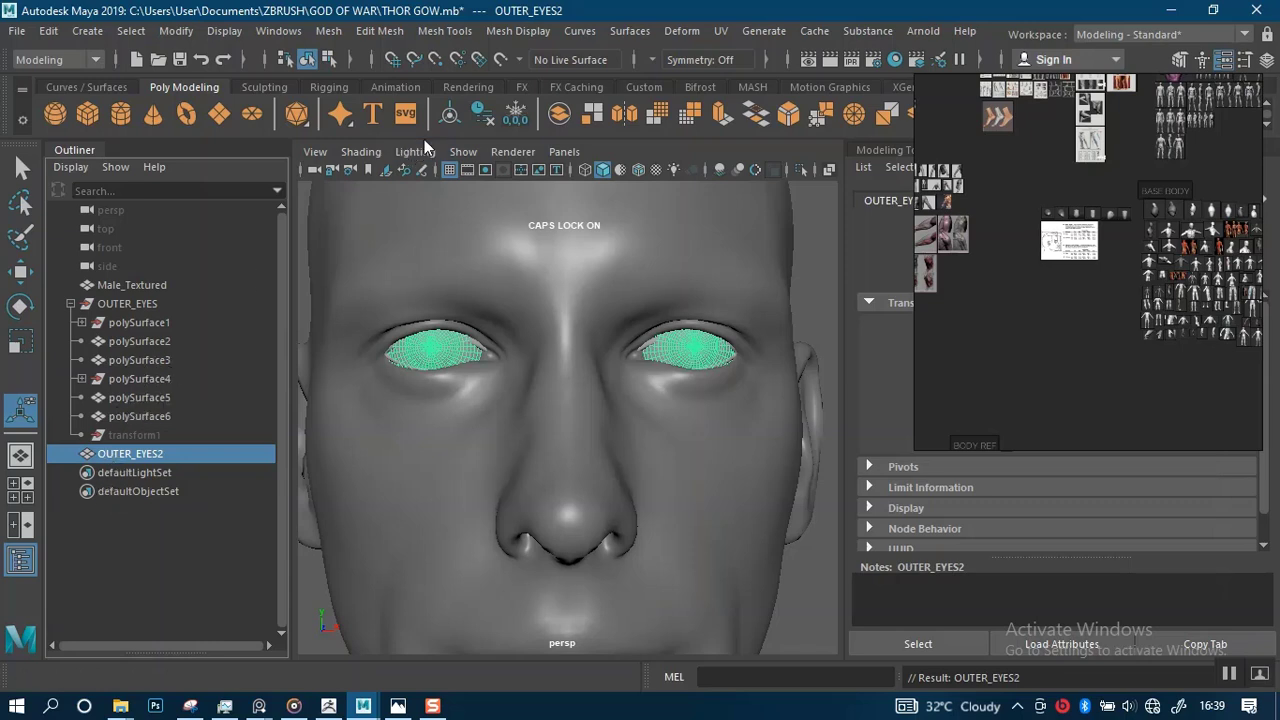
{"action": "left_click", "coordinate": [485, 114]}
Combine the thin rim meshes around both eyes, polySurface3 and polySurface6, into one mesh.
{"action": "left_click", "coordinate": [132, 372]}
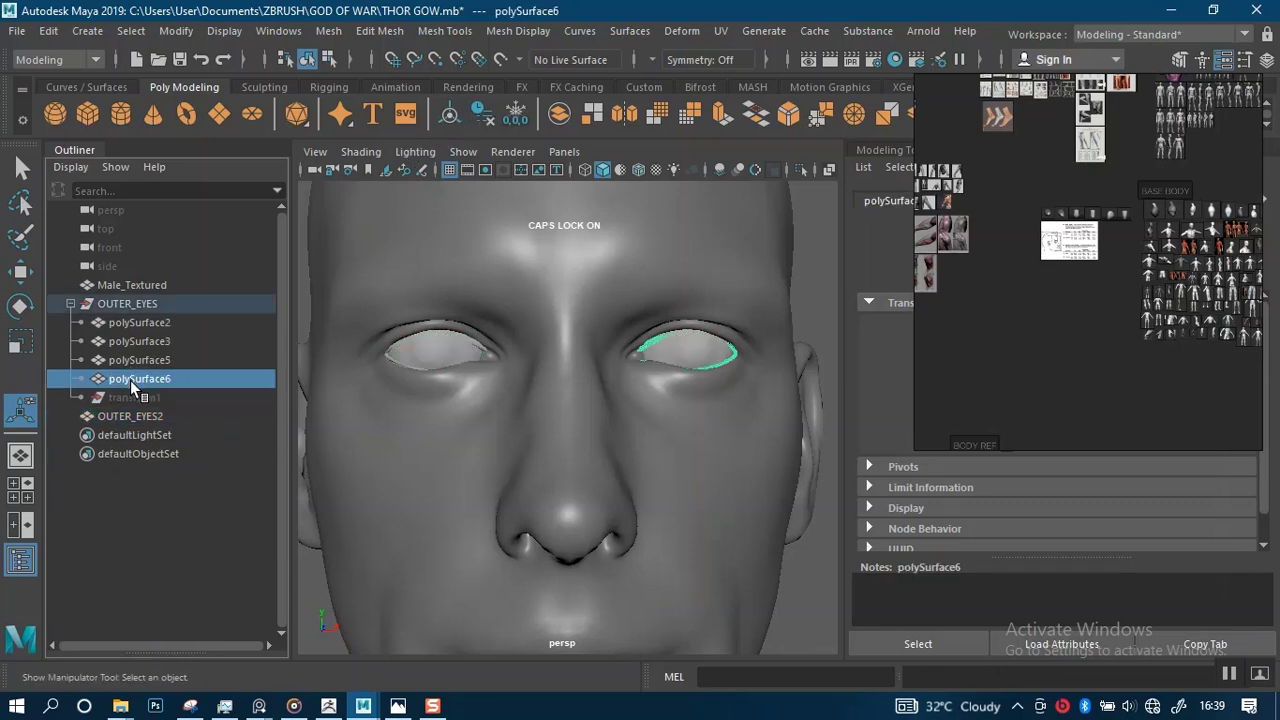
{"action": "left_click", "coordinate": [141, 364], "text": "ctrl"}
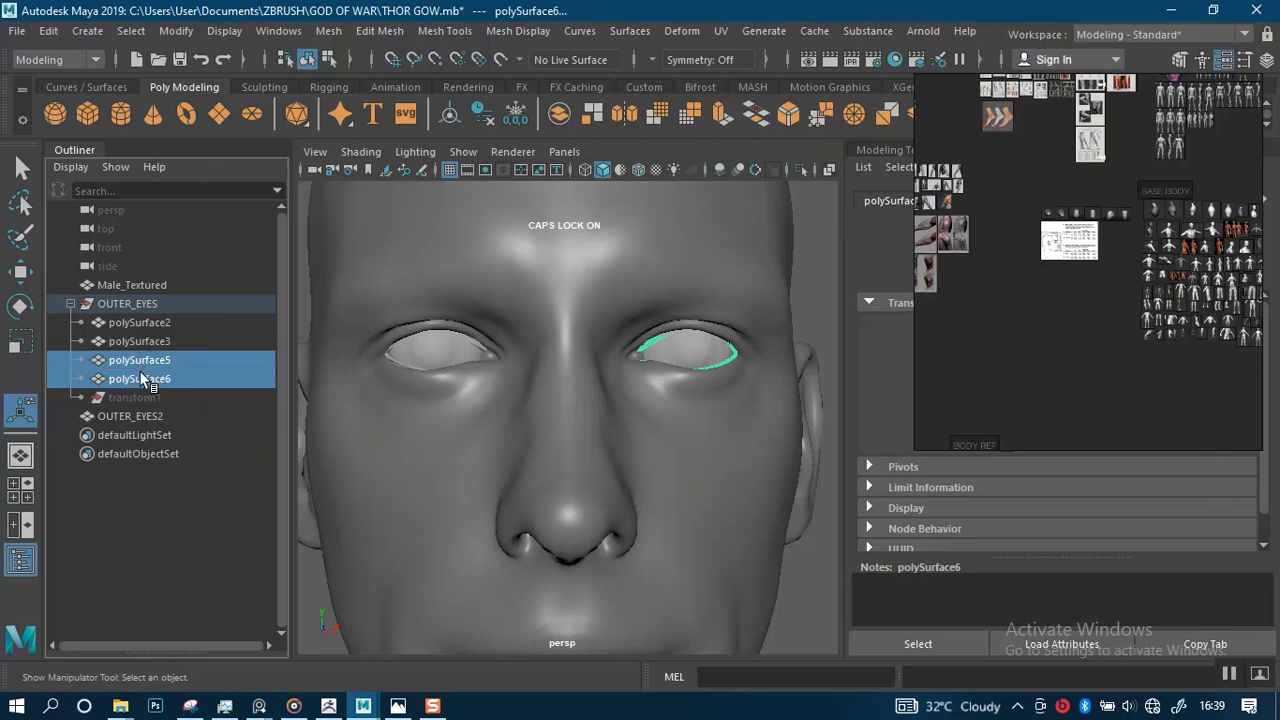
{"action": "left_click", "coordinate": [141, 361], "text": "ctrl"}
{"action": "left_click", "coordinate": [152, 342], "text": "ctrl"}
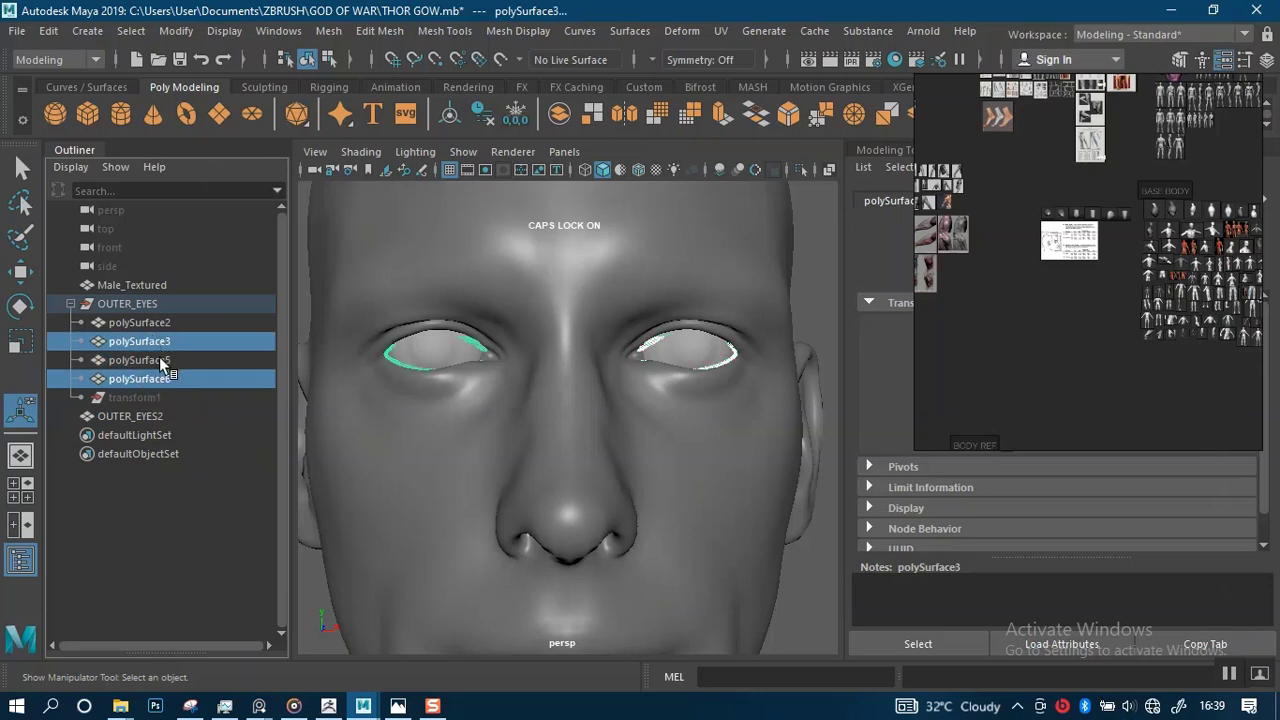
{"action": "left_click", "coordinate": [557, 116]}
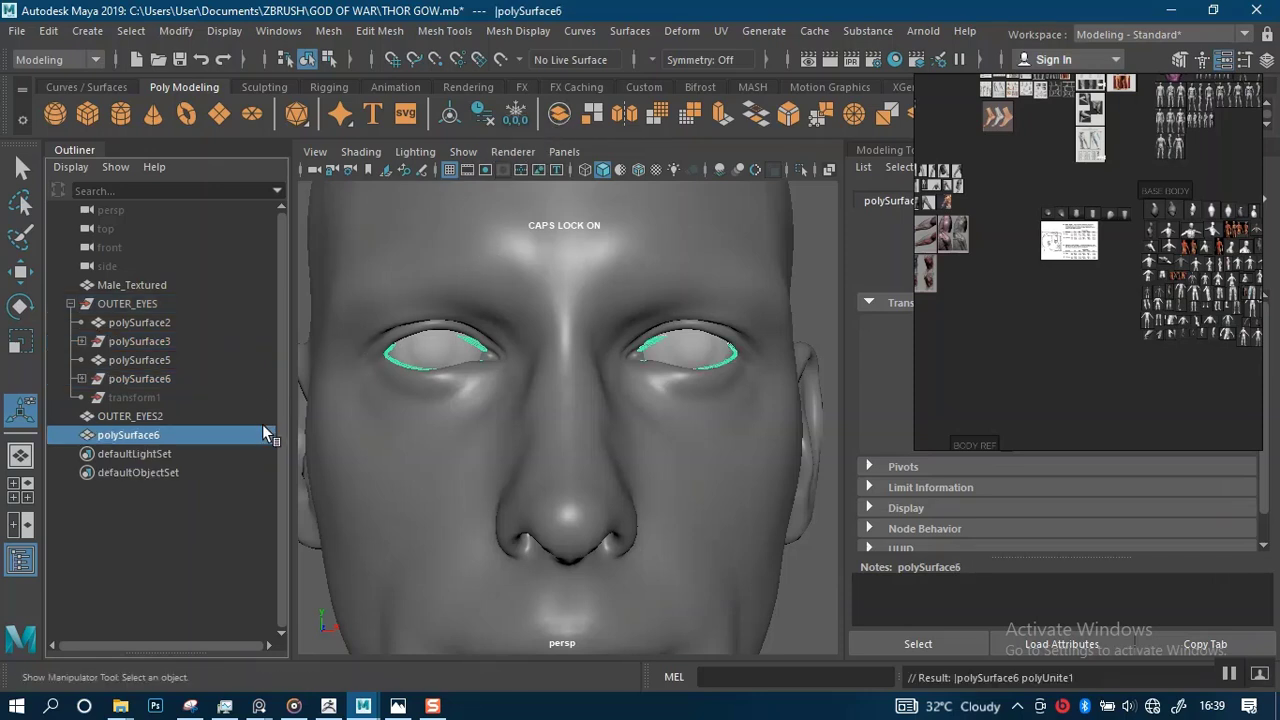
Rename the combined eye rim mesh as MINISCUS and delete its construction history.
{"action": "double_click", "coordinate": [158, 434]}
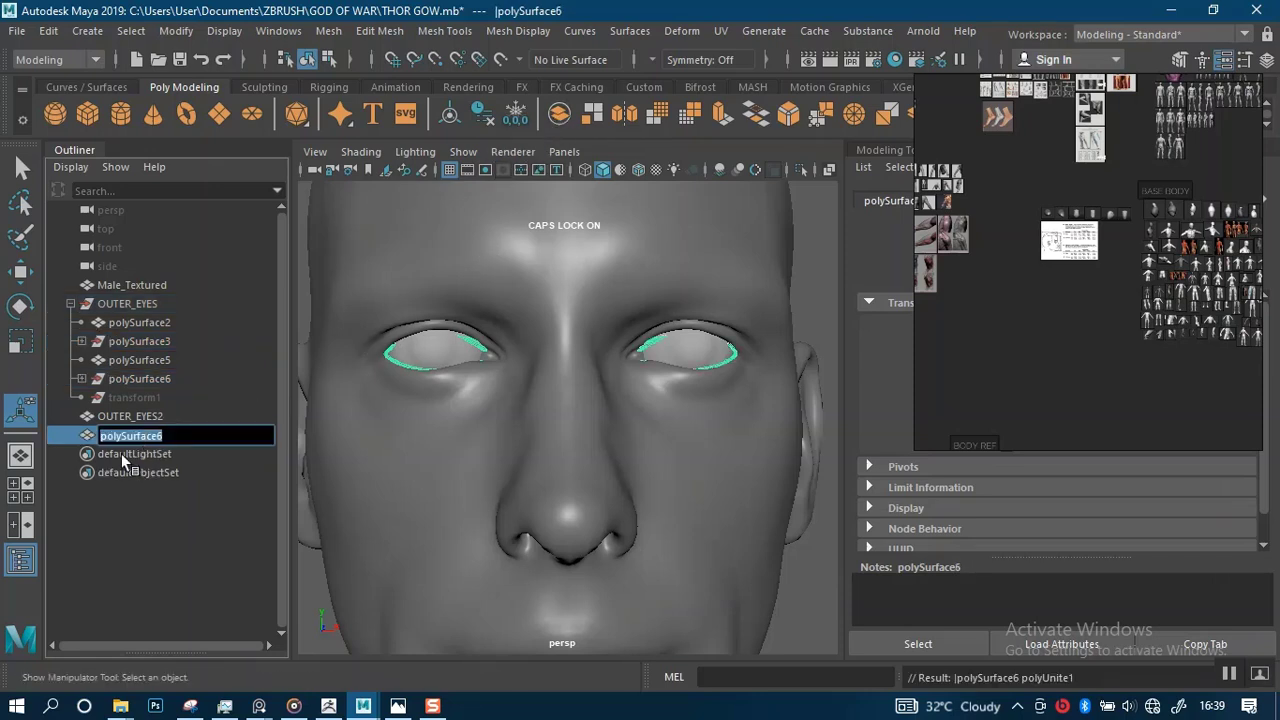
{"action": "type", "text": "Ml"}
{"action": "key", "text": "Return"}
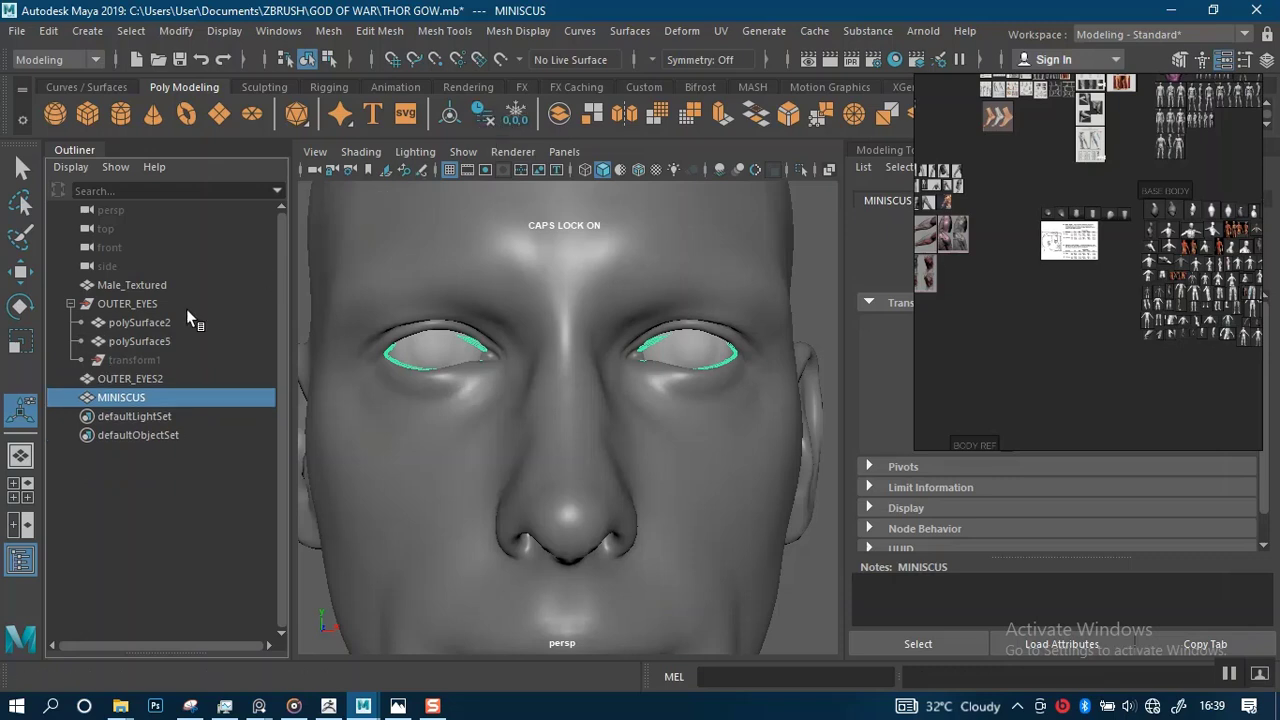
Check the two inner eyeballs, polySurface2 and polySurface5, in isolation and combine them into one mesh.
{"action": "left_click", "coordinate": [145, 340]}
{"action": "left_click", "coordinate": [148, 322], "text": "shift"}
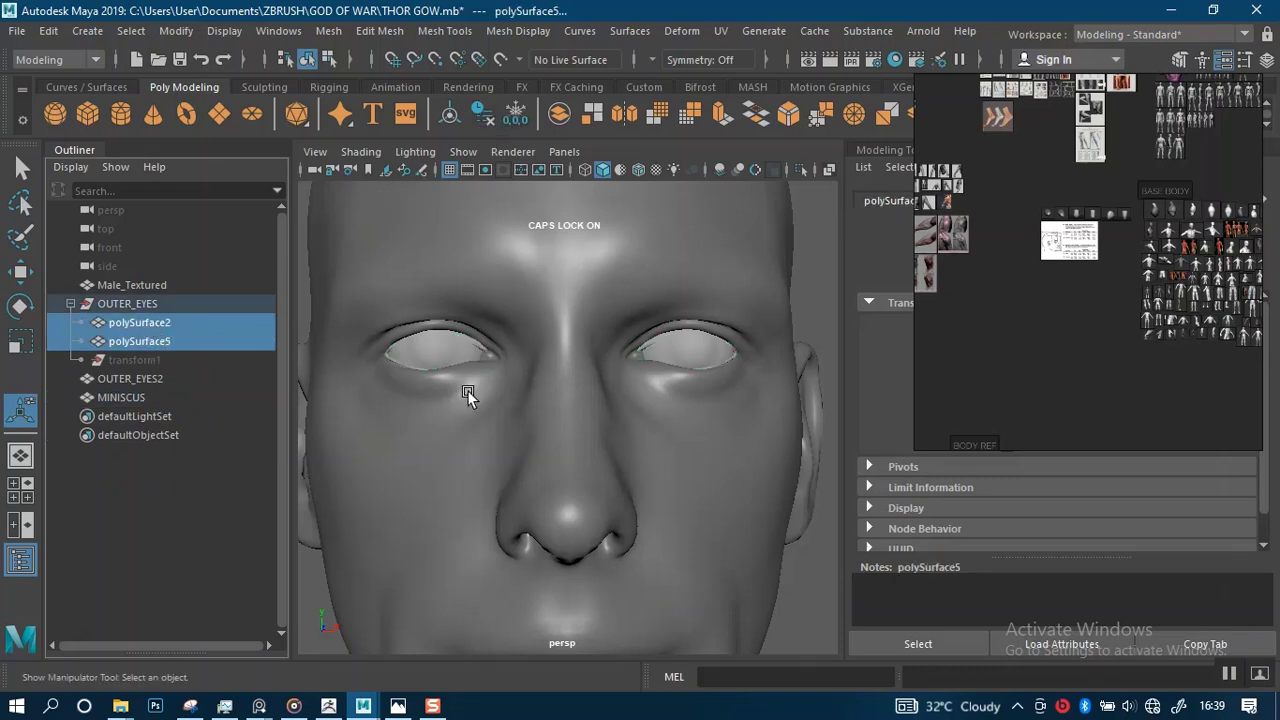
{"action": "key", "text": "ctrl+1"}
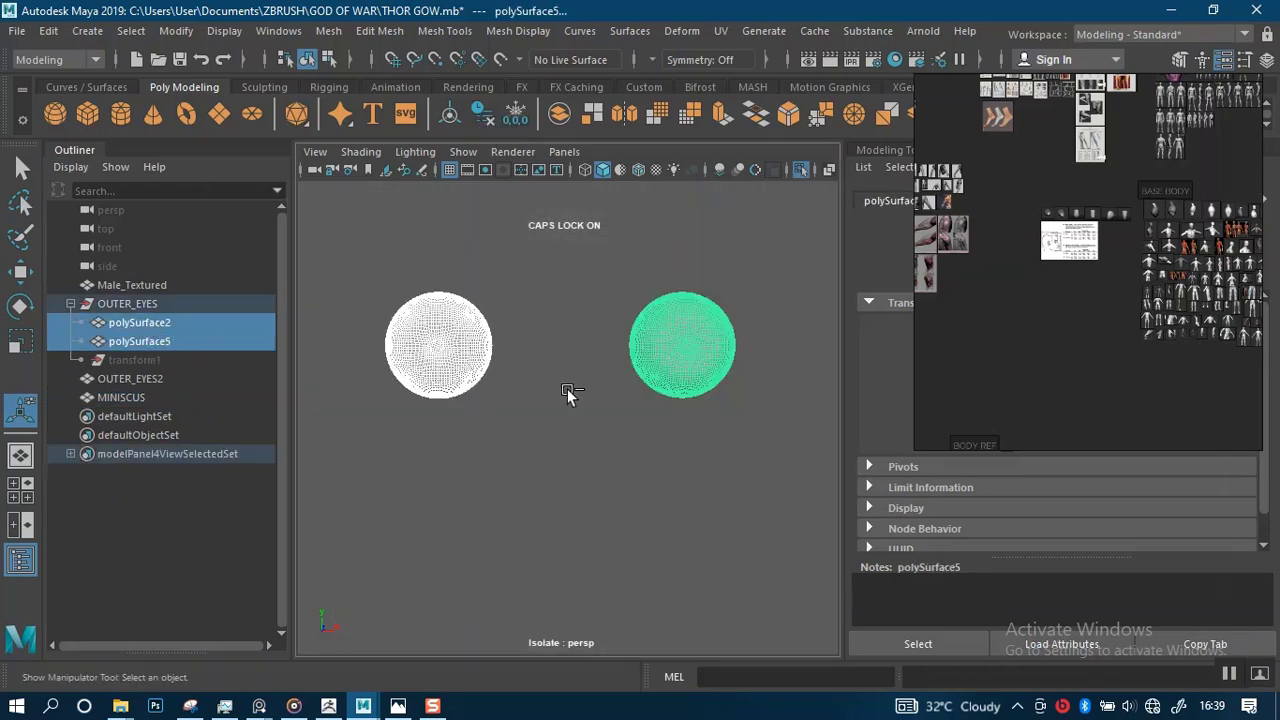
{"action": "key", "text": "ctrl+1"}
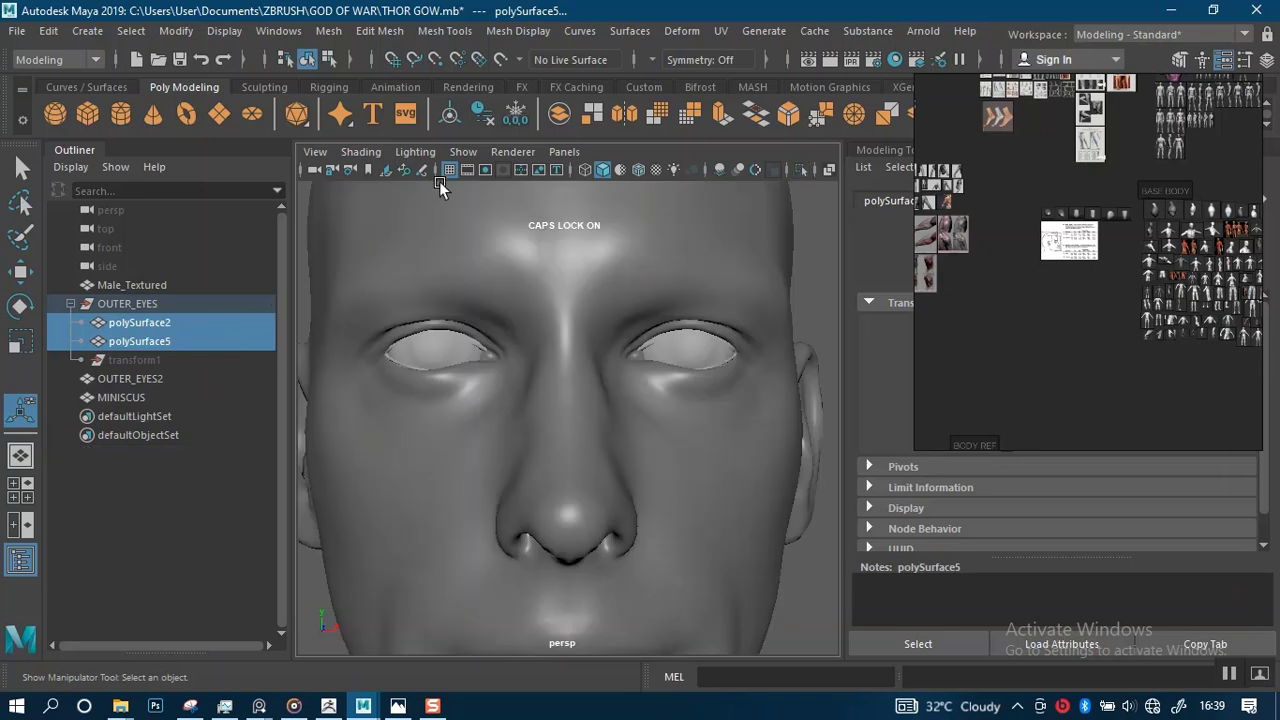
{"action": "left_click", "coordinate": [559, 113]}
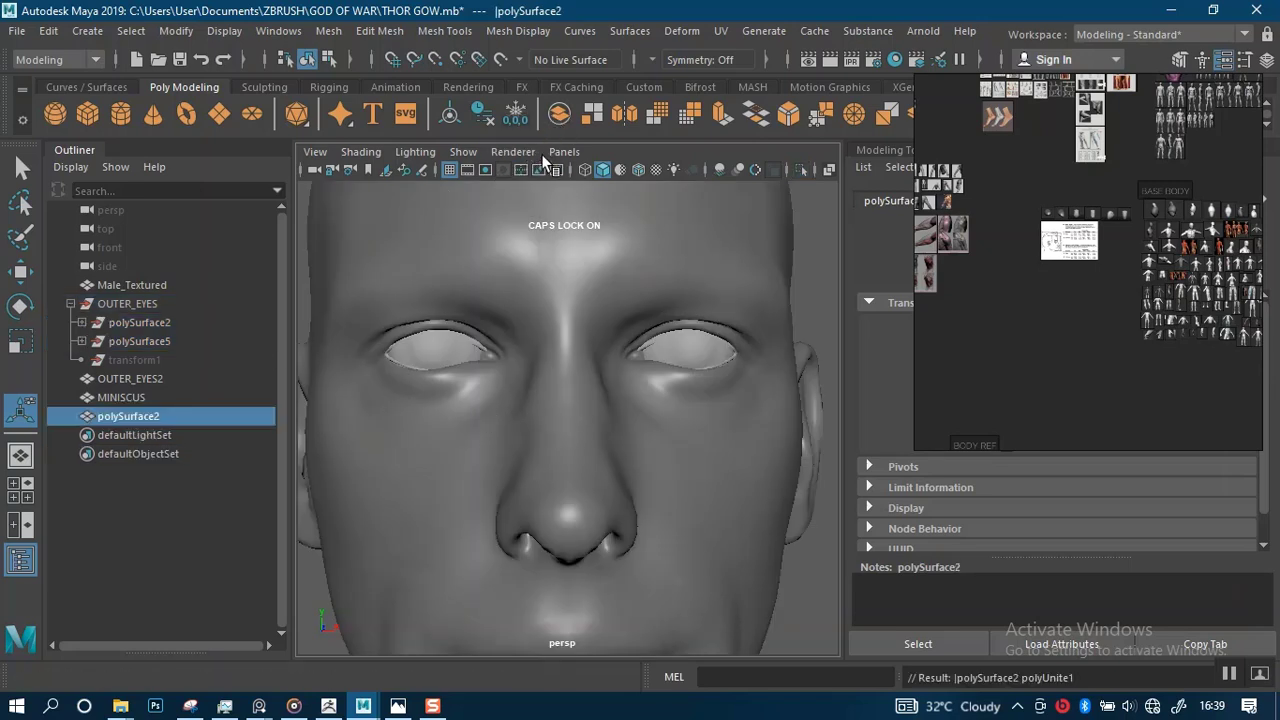
Rename the combined inner eyeball mesh as INNER_EYES.
{"action": "double_click", "coordinate": [148, 418]}
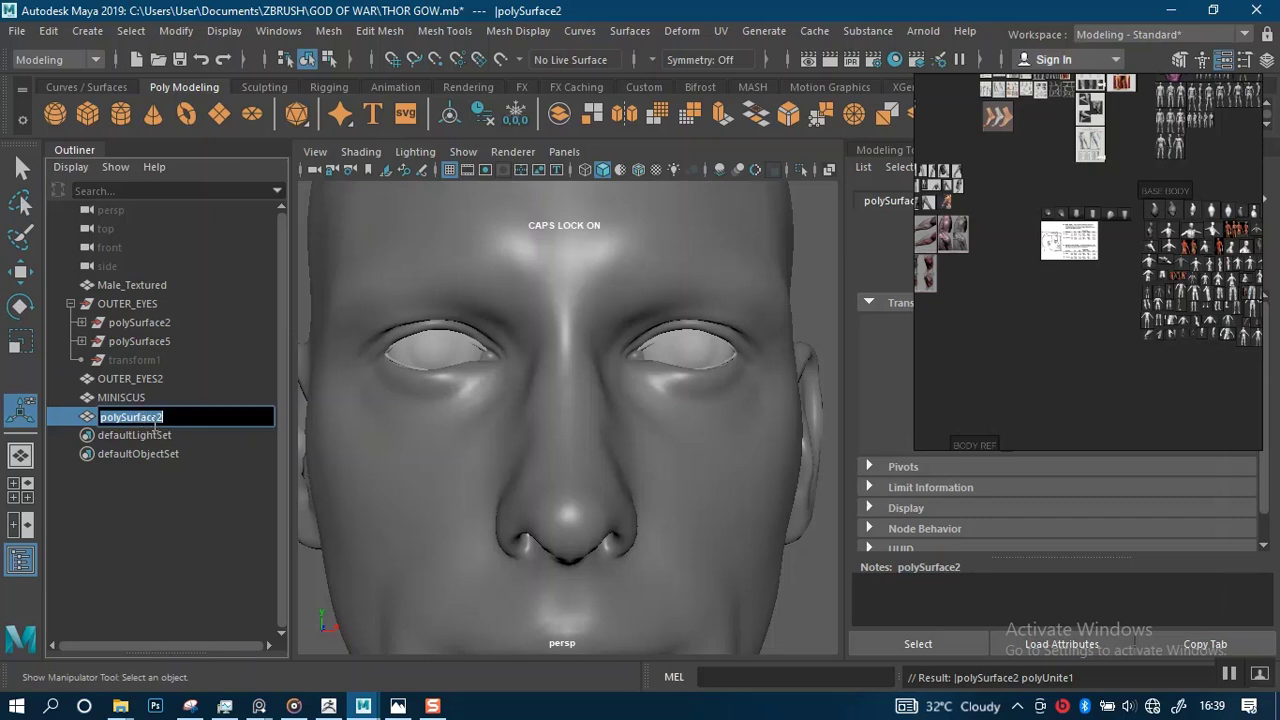
{"action": "type", "text": "INNER_EYES"}
{"action": "key", "text": "Return"}
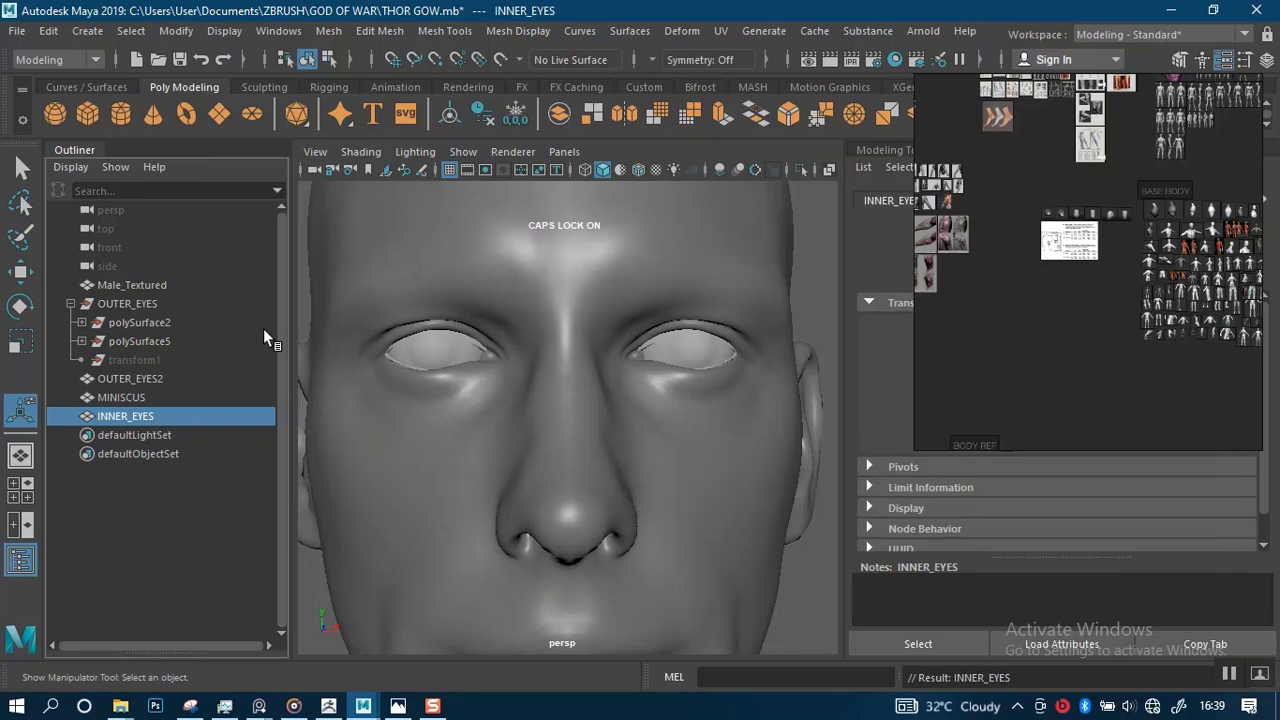
Delete the inner eye mesh's construction history and save the scene.
{"action": "left_click", "coordinate": [484, 116]}
{"action": "scroll", "coordinate": [592, 380], "scroll_direction": "down", "scroll_amount": 2}
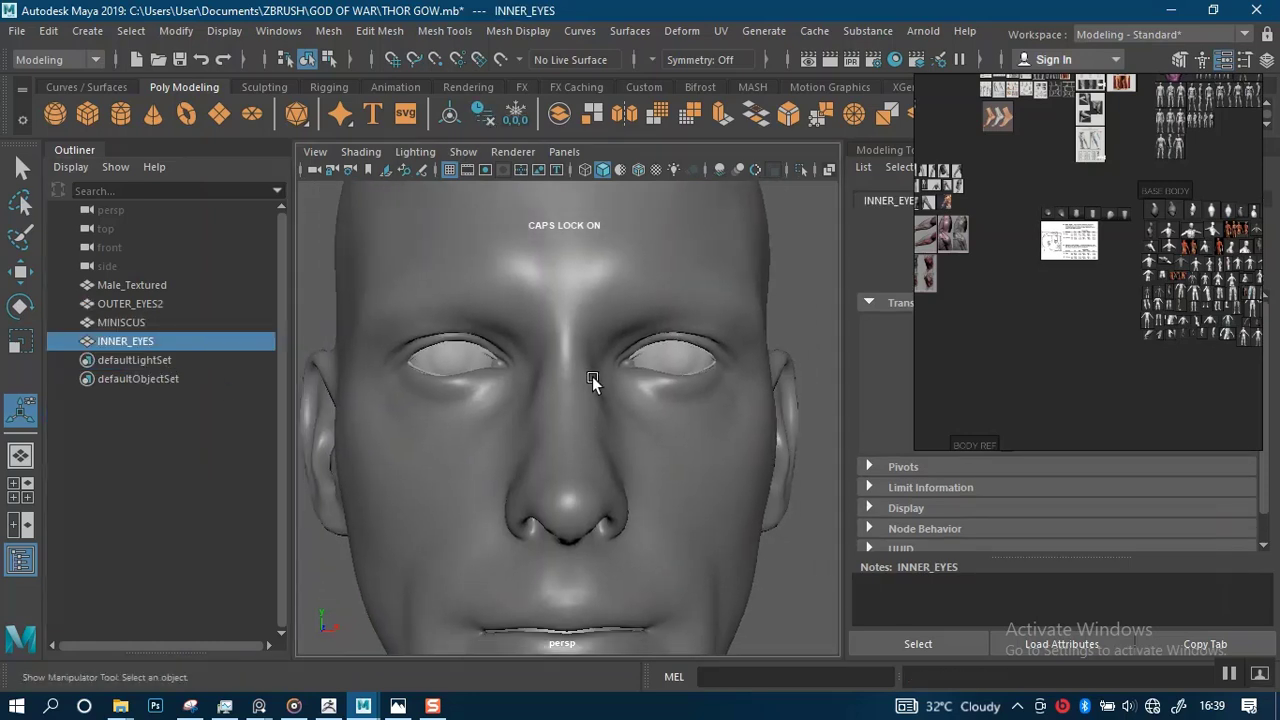
{"action": "key", "text": "ctrl+s"}
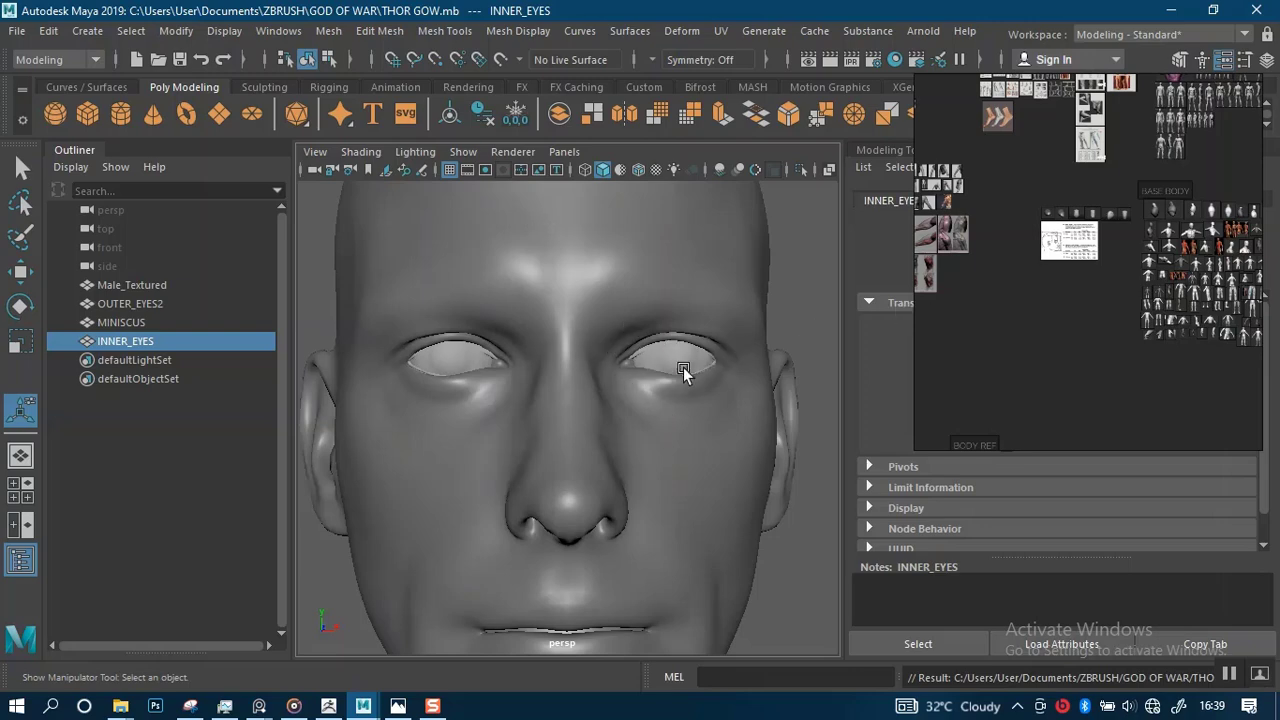
Frame the whole head and focus the reference board on the head-measurement chart.
{"action": "scroll", "coordinate": [684, 368], "scroll_direction": "down", "scroll_amount": 4}
{"action": "double_click", "coordinate": [1061, 248]}
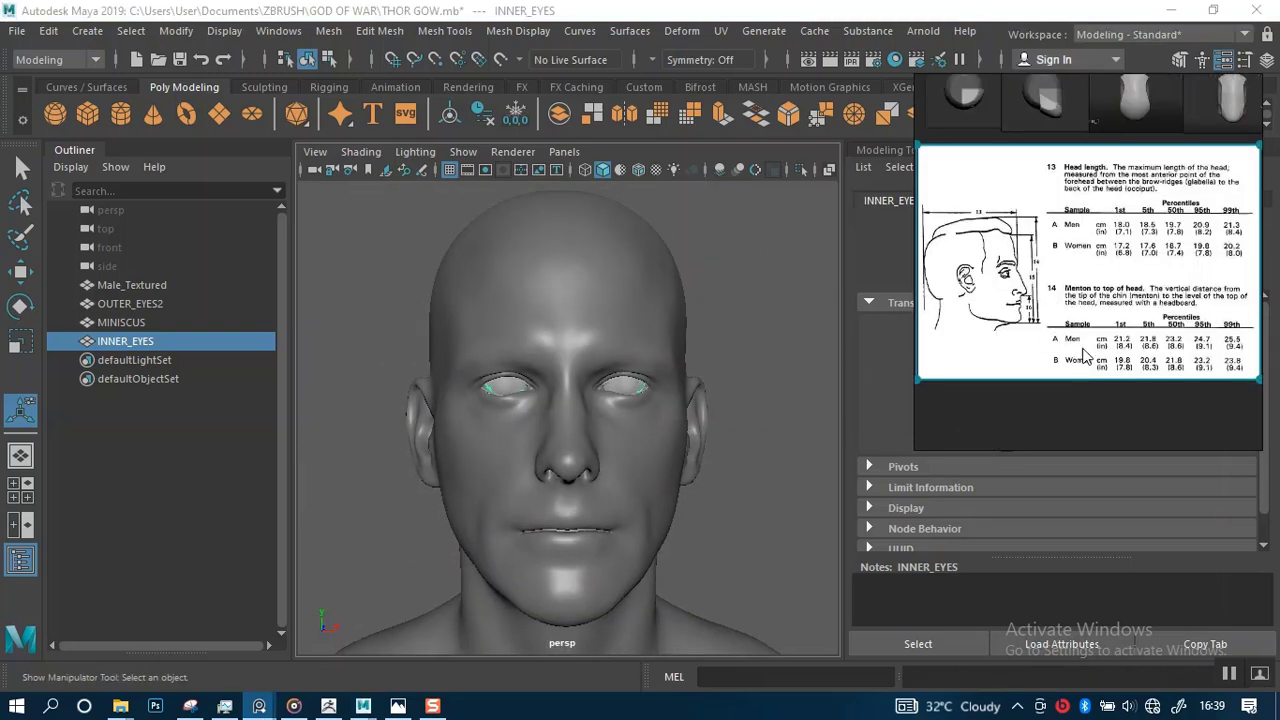
Examine the men's and women's menton-to-top-of-head values in the head-measurement chart, moving the reference board closer to the head.
{"action": "left_click_drag", "start_coordinate": [1083, 355], "coordinate": [975, 413]}
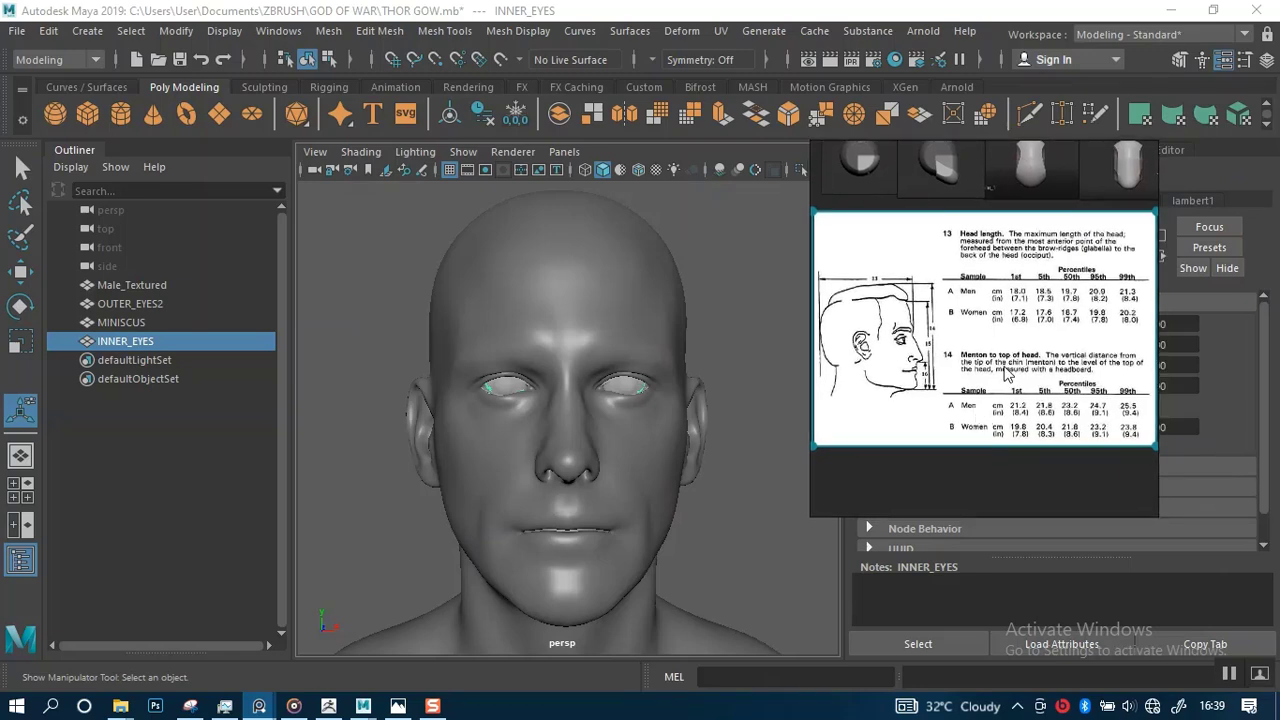
{"action": "scroll", "coordinate": [1007, 372], "scroll_direction": "up", "scroll_amount": 4}
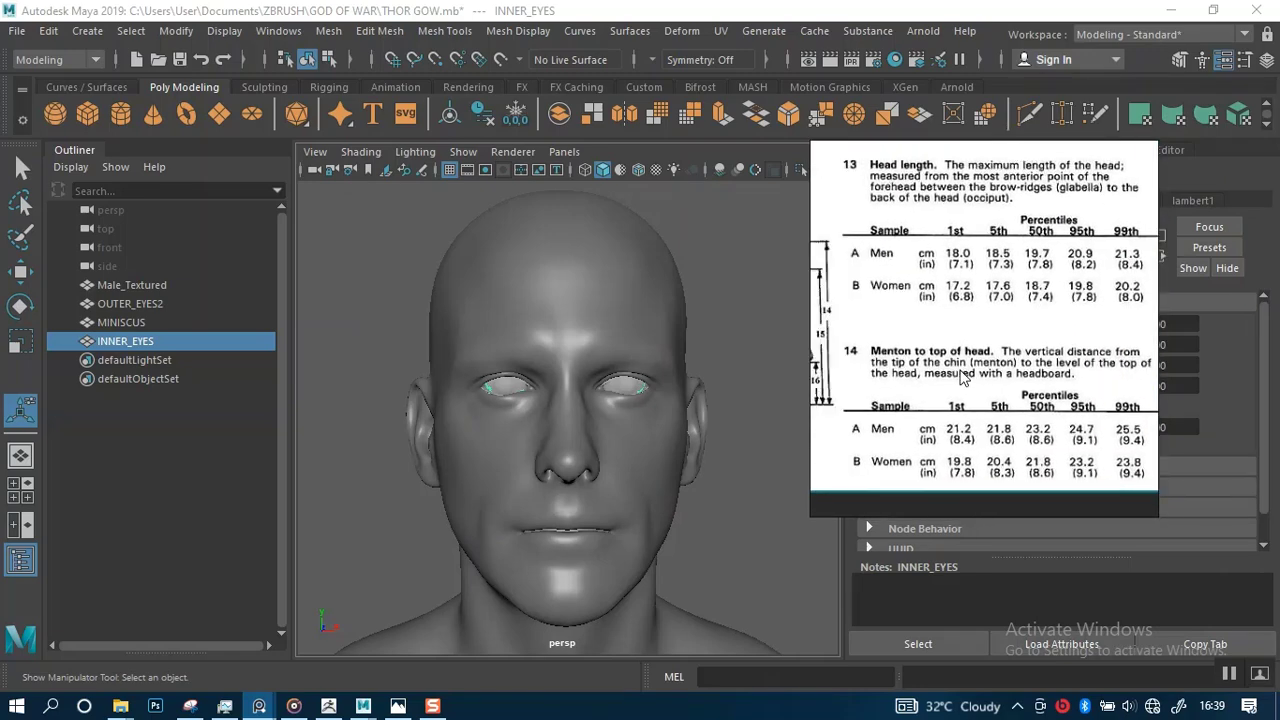
{"action": "middle_click_drag", "start_coordinate": [961, 376], "coordinate": [950, 338]}
{"action": "scroll", "coordinate": [973, 365], "scroll_direction": "up", "scroll_amount": 2}
{"action": "mouse_move", "coordinate": [973, 387]}
{"action": "middle_mouse_down"}
{"action": "mouse_move", "coordinate": [1037, 390]}
{"action": "mouse_move", "coordinate": [928, 393]}
{"action": "middle_mouse_up"}
{"action": "scroll", "coordinate": [1022, 396], "scroll_direction": "up", "scroll_amount": 4}
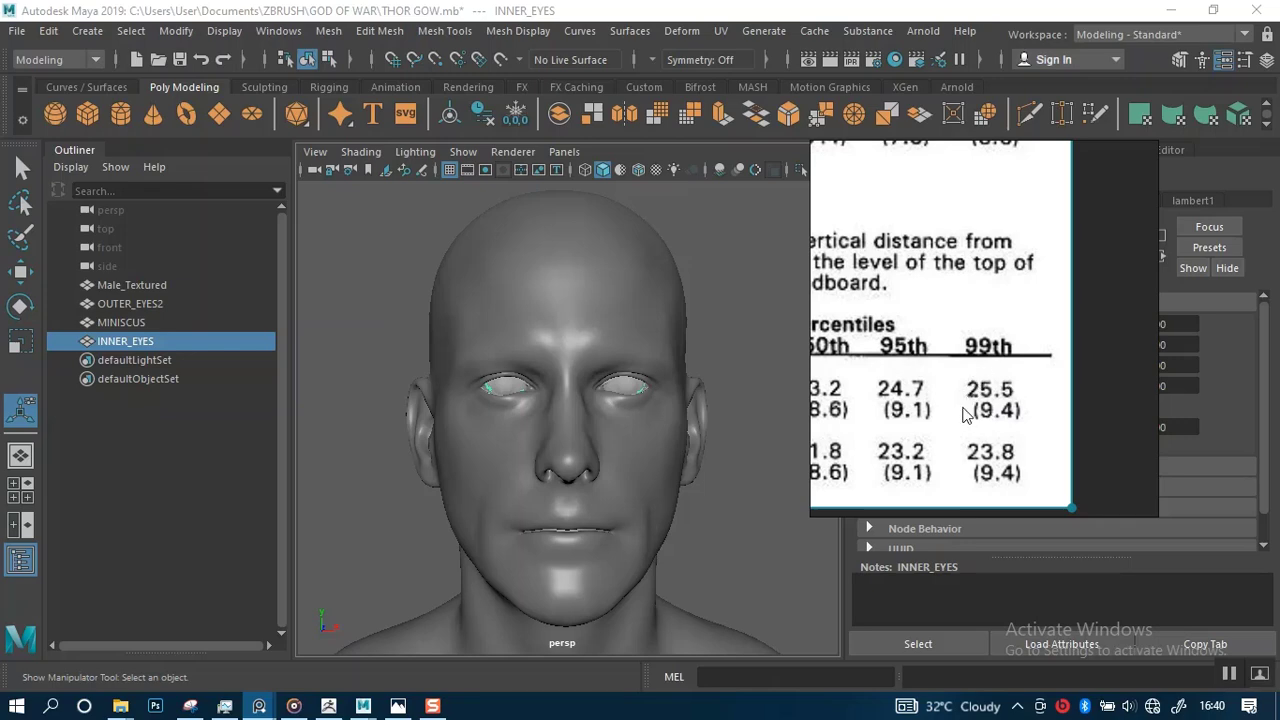
{"action": "middle_click_drag", "start_coordinate": [946, 361], "coordinate": [1048, 356]}
{"action": "scroll", "coordinate": [962, 385], "scroll_direction": "down", "scroll_amount": 5}
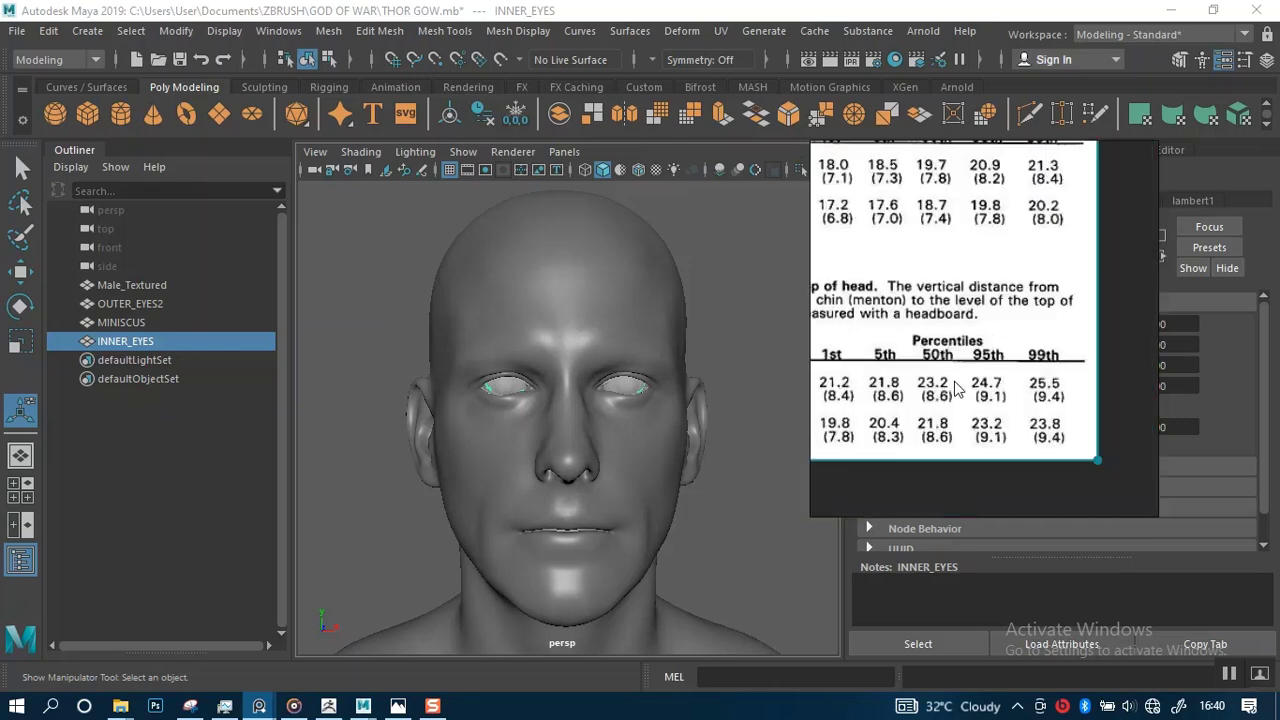
{"action": "scroll", "coordinate": [920, 410], "scroll_direction": "up", "scroll_amount": 5}
{"action": "scroll", "coordinate": [914, 409], "scroll_direction": "up", "scroll_amount": 3}
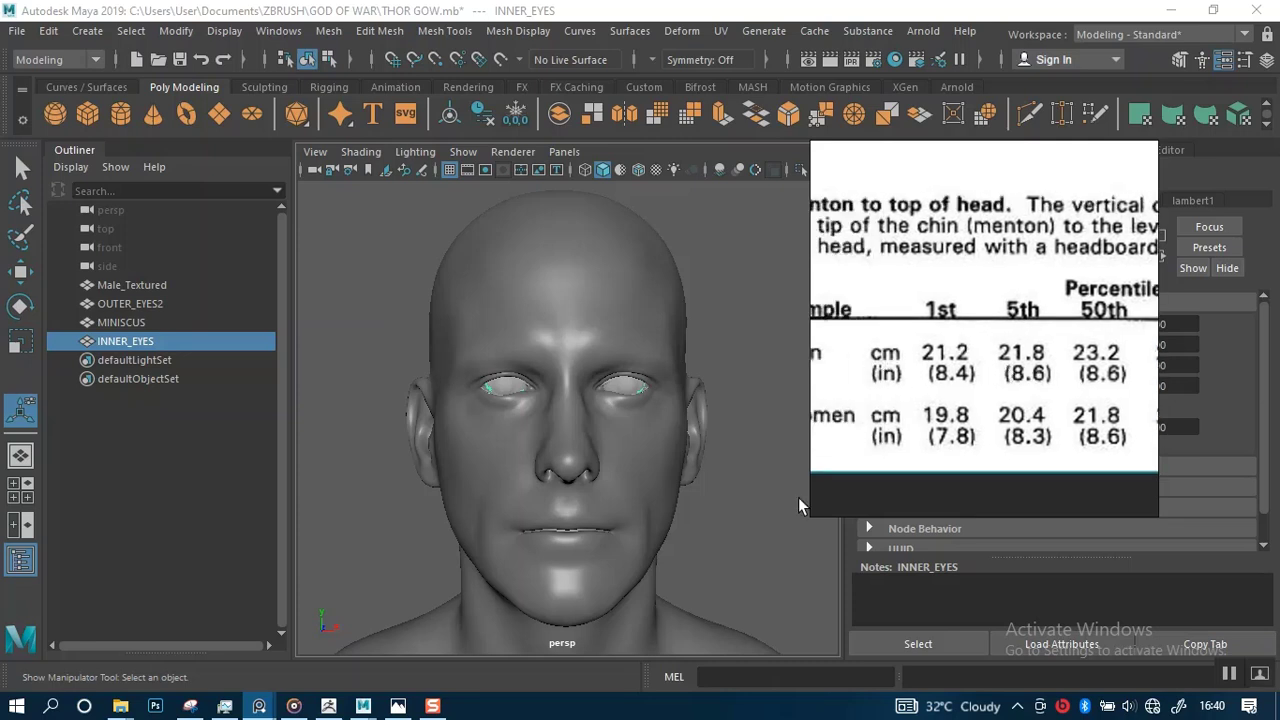
Switch to the full-size side view, frame the head's profile and clear the selection.
{"action": "right_click_drag", "start_coordinate": [654, 458], "coordinate": [643, 418], "text": "alt"}
{"action": "left_click_drag", "start_coordinate": [643, 418], "coordinate": [664, 430], "text": "alt"}
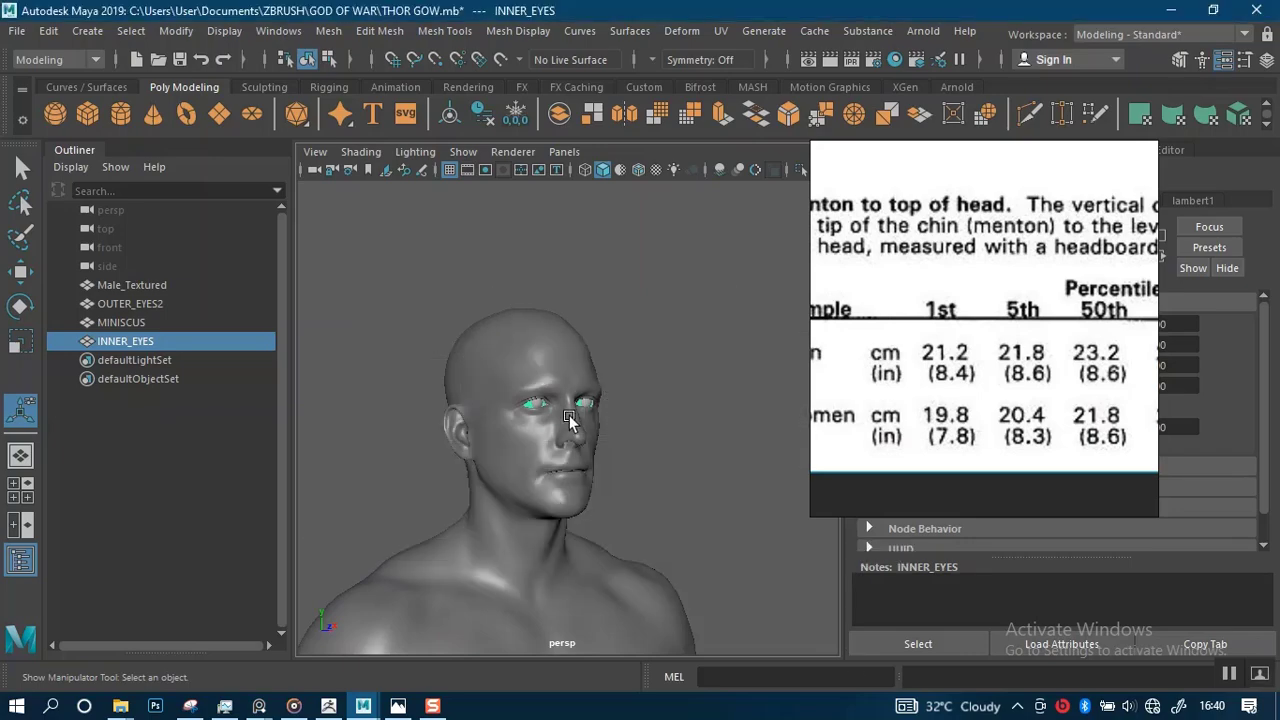
{"action": "key", "text": "space"}
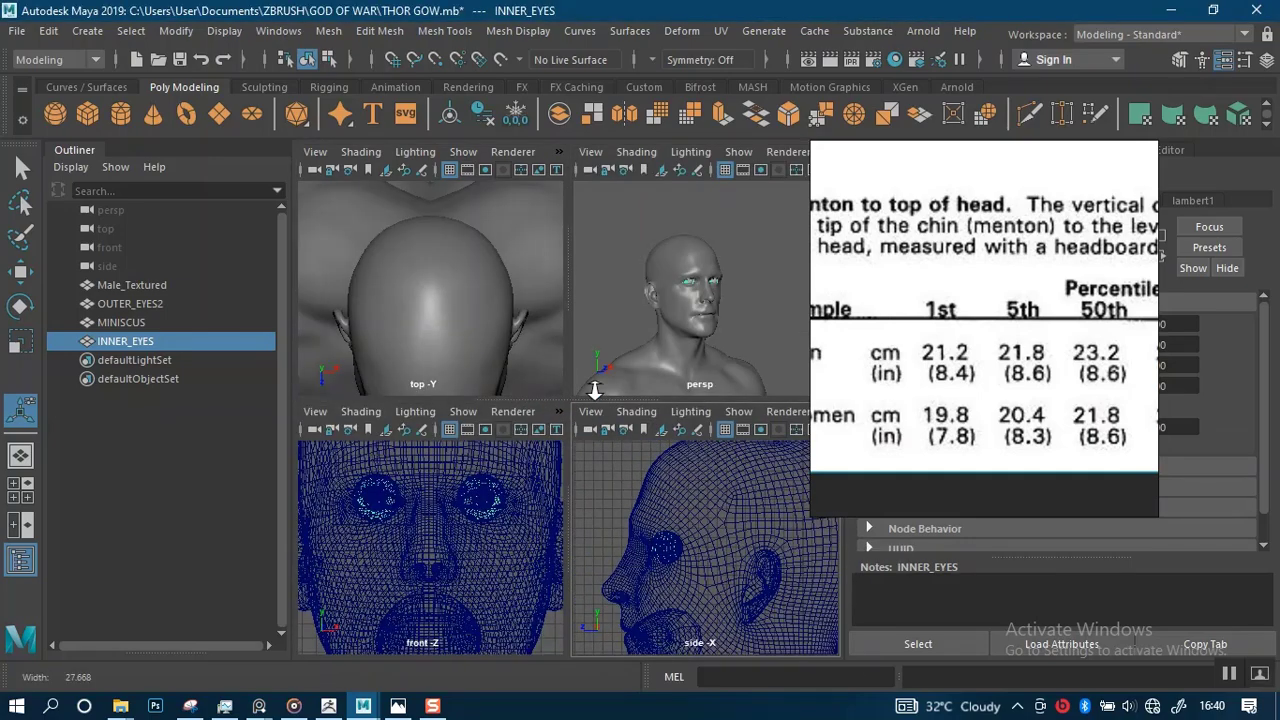
{"action": "key", "text": "space"}
{"action": "scroll", "coordinate": [551, 466], "scroll_direction": "down", "scroll_amount": 2}
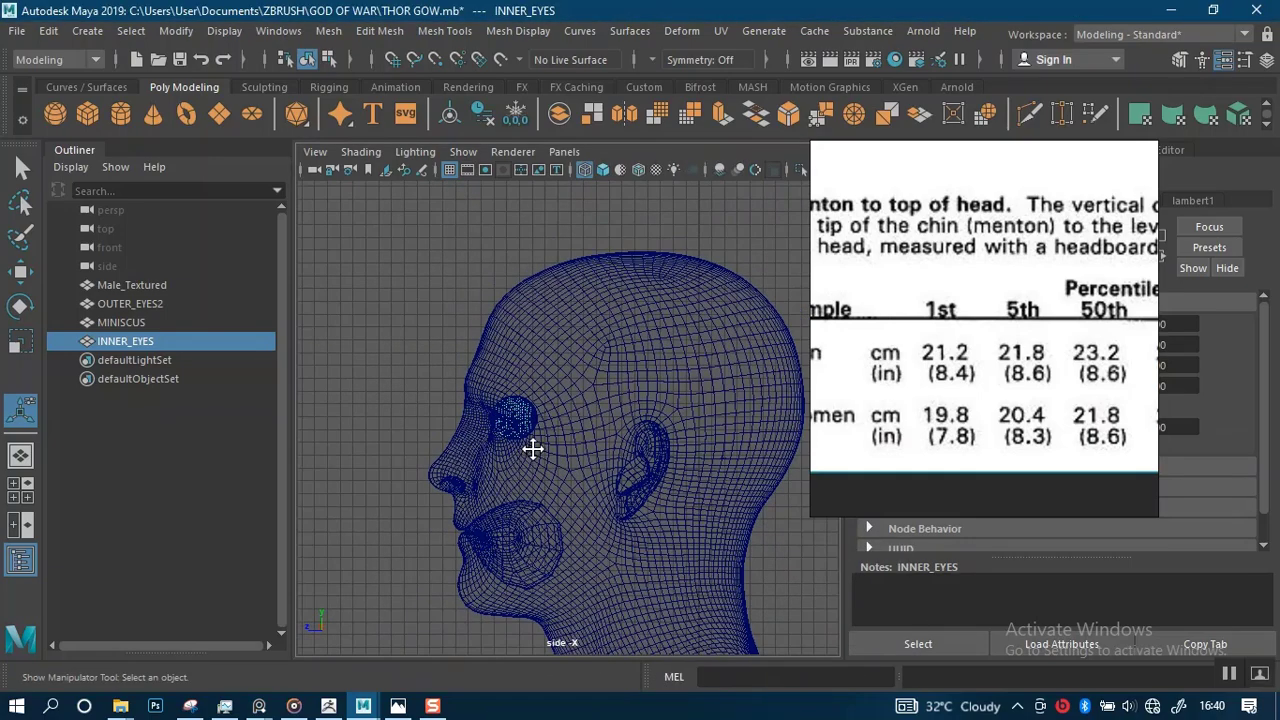
{"action": "middle_click_drag", "start_coordinate": [532, 449], "coordinate": [554, 375], "text": "alt"}
{"action": "left_click", "coordinate": [412, 422]}
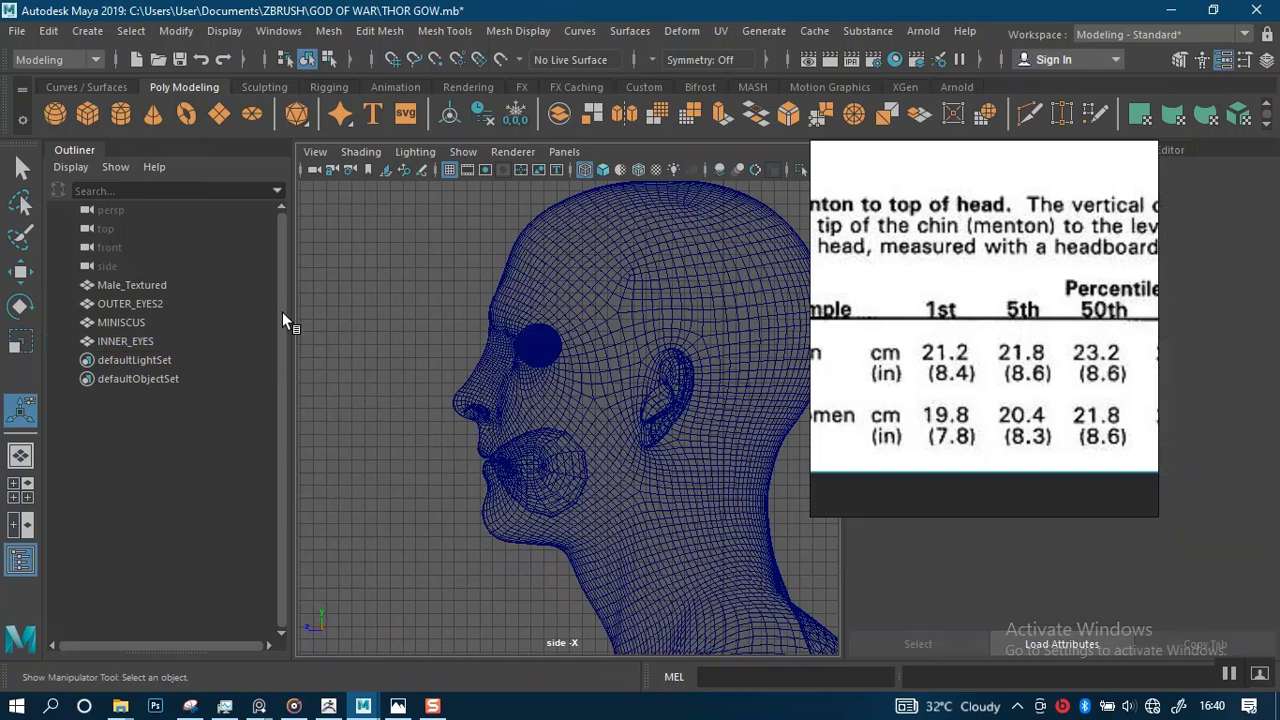
Place a vertical Distance Tool measurement of about 26.6 cm in front of the profile, from chin level to near the top of the head.
{"action": "left_click", "coordinate": [20, 31]}
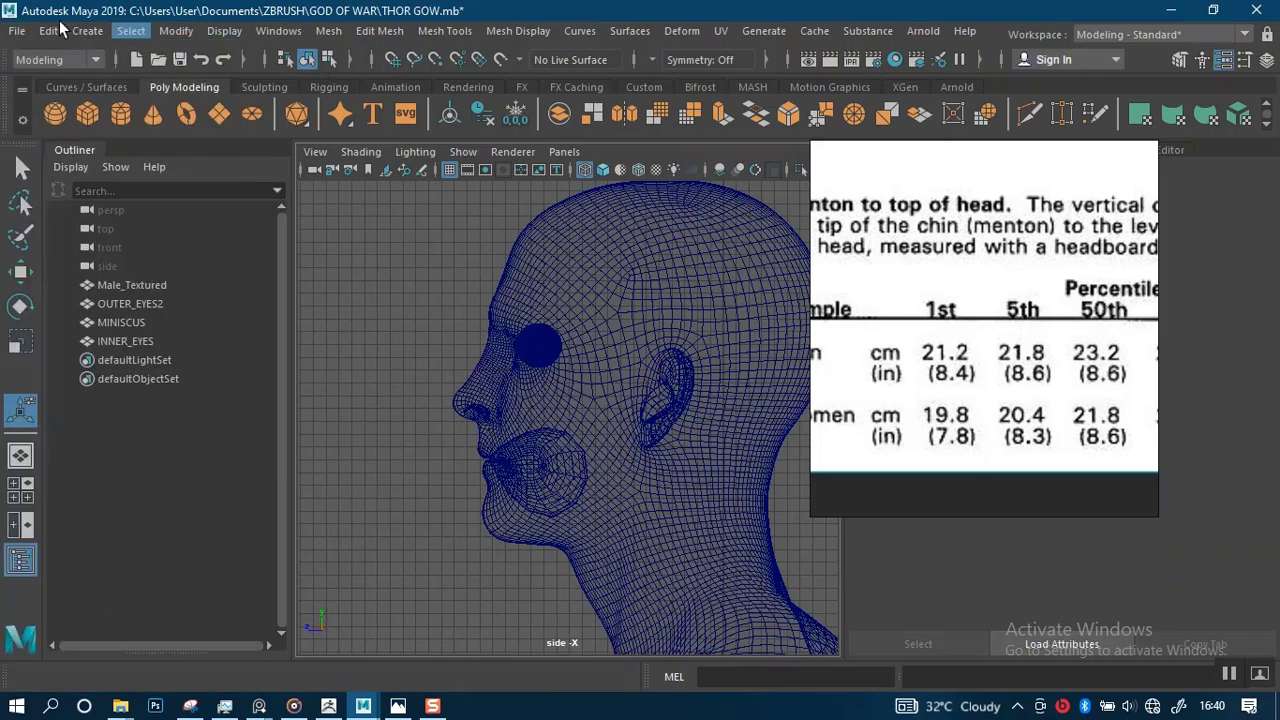
{"action": "mouse_move", "coordinate": [48, 36]}
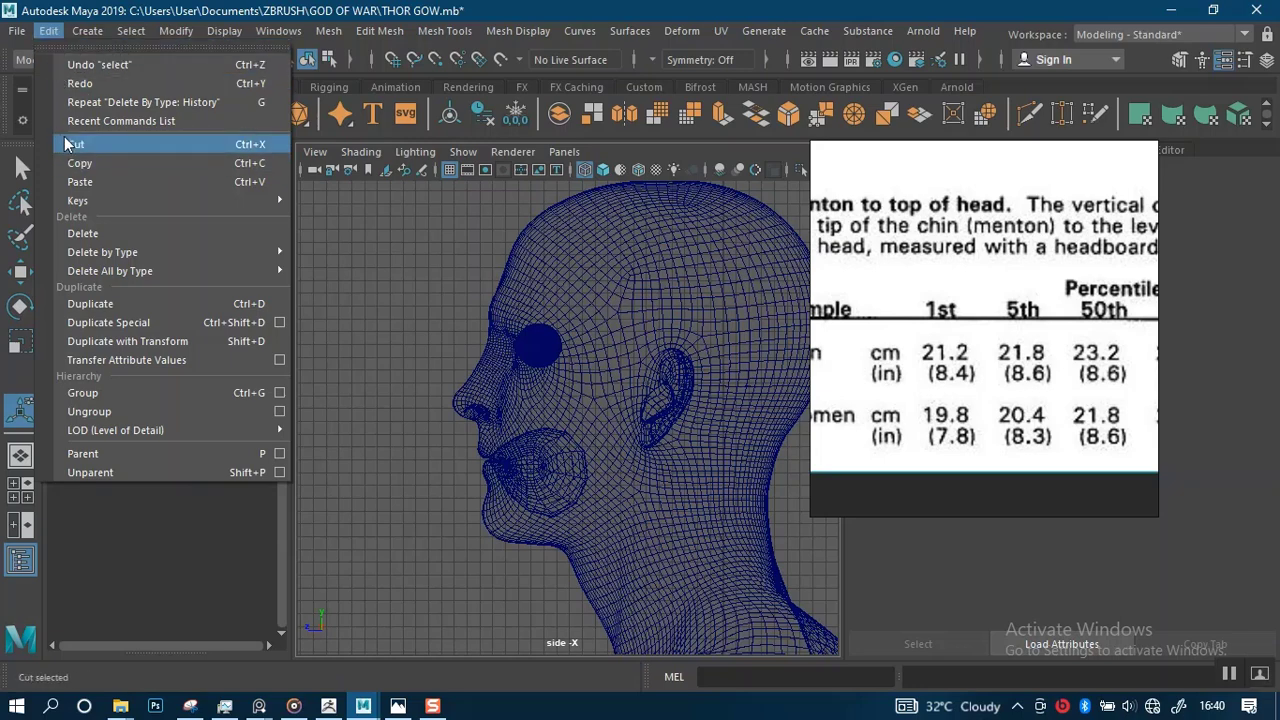
{"action": "mouse_move", "coordinate": [88, 32]}
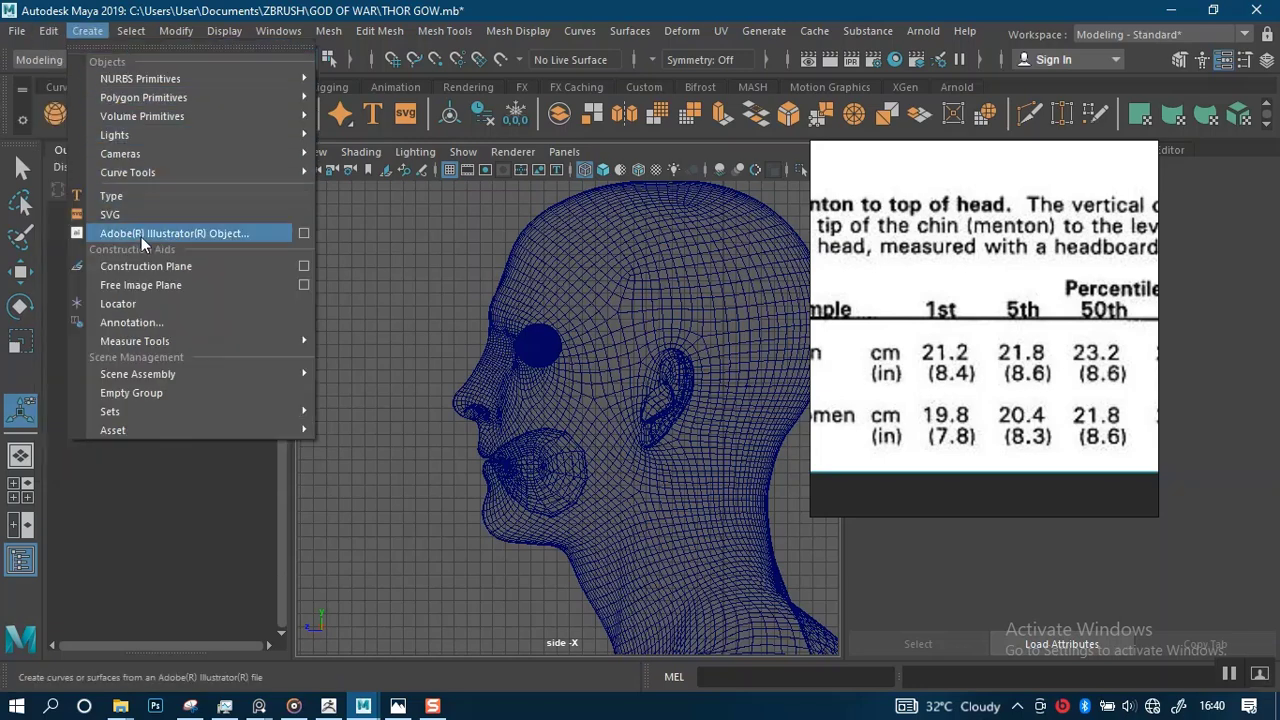
{"action": "mouse_move", "coordinate": [155, 342]}
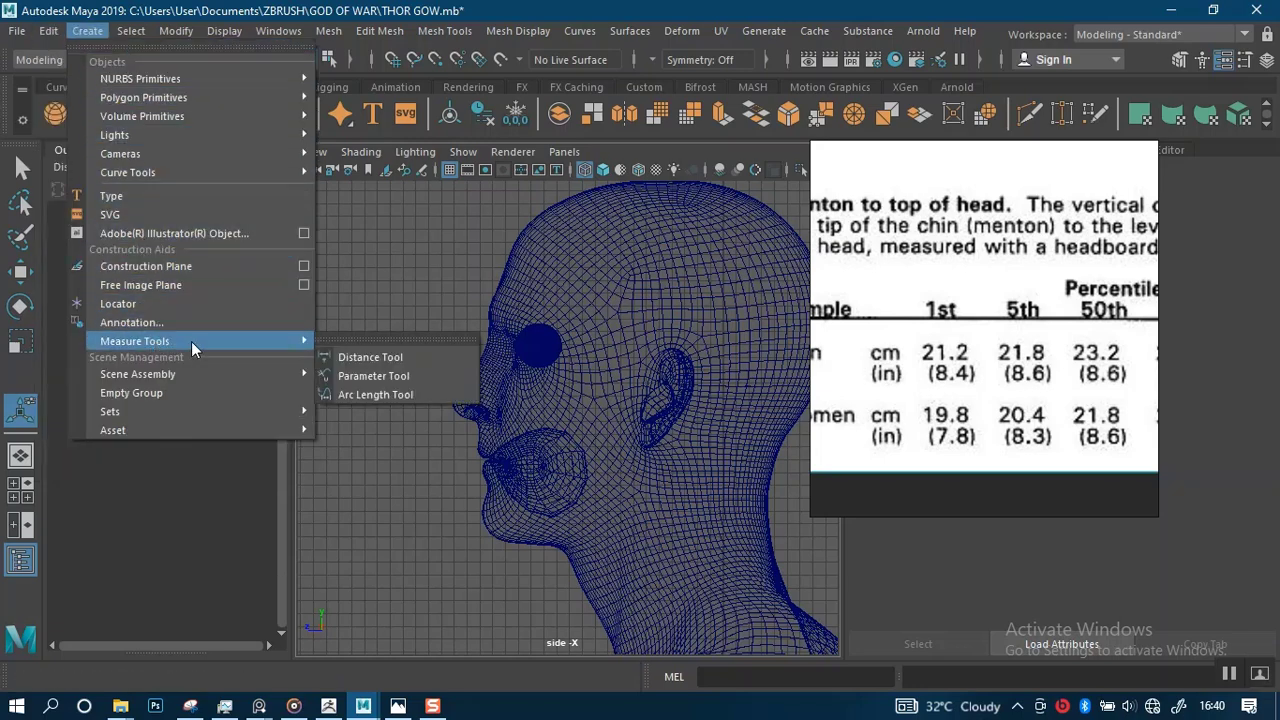
{"action": "left_click", "coordinate": [370, 358]}
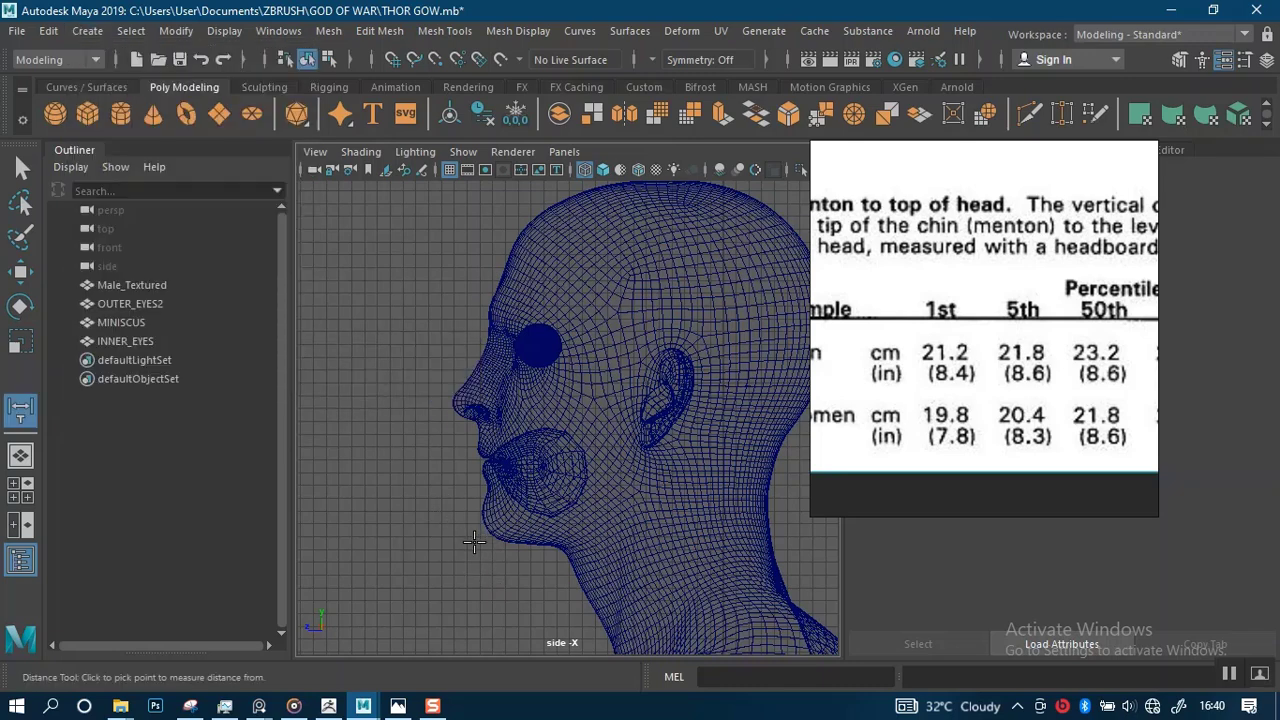
{"action": "left_click", "coordinate": [475, 545]}
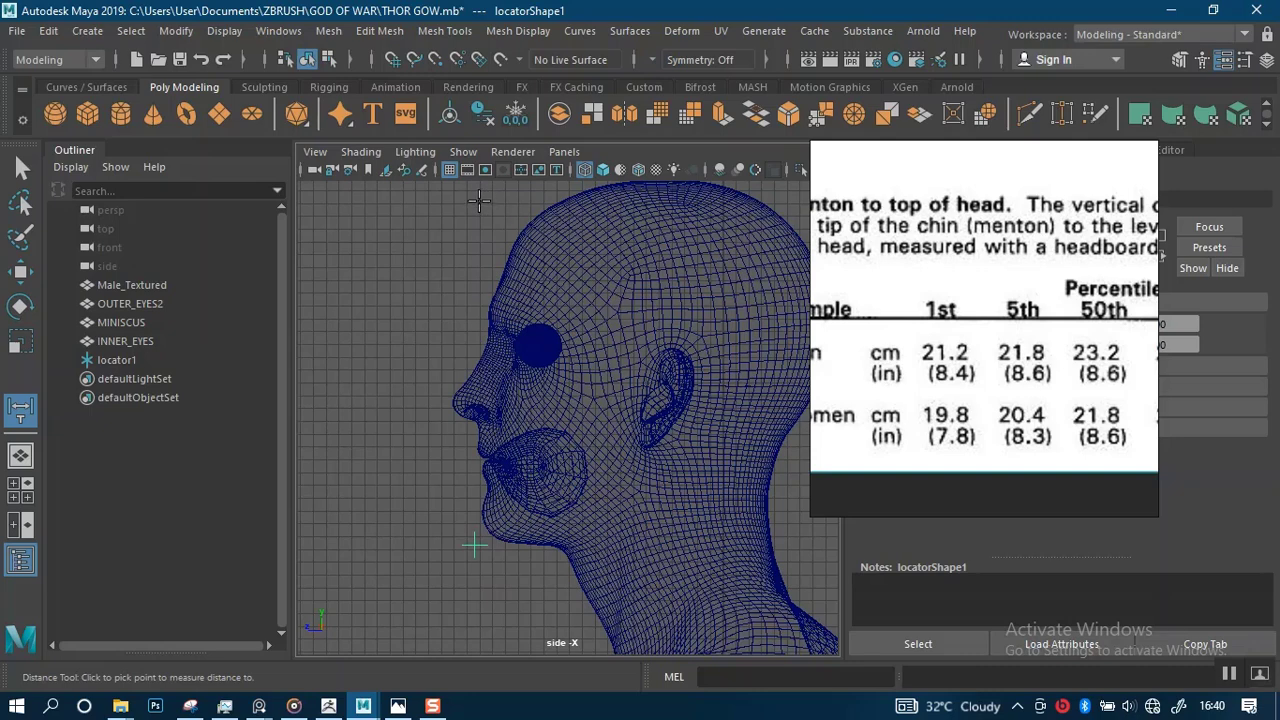
{"action": "left_click", "coordinate": [478, 201]}
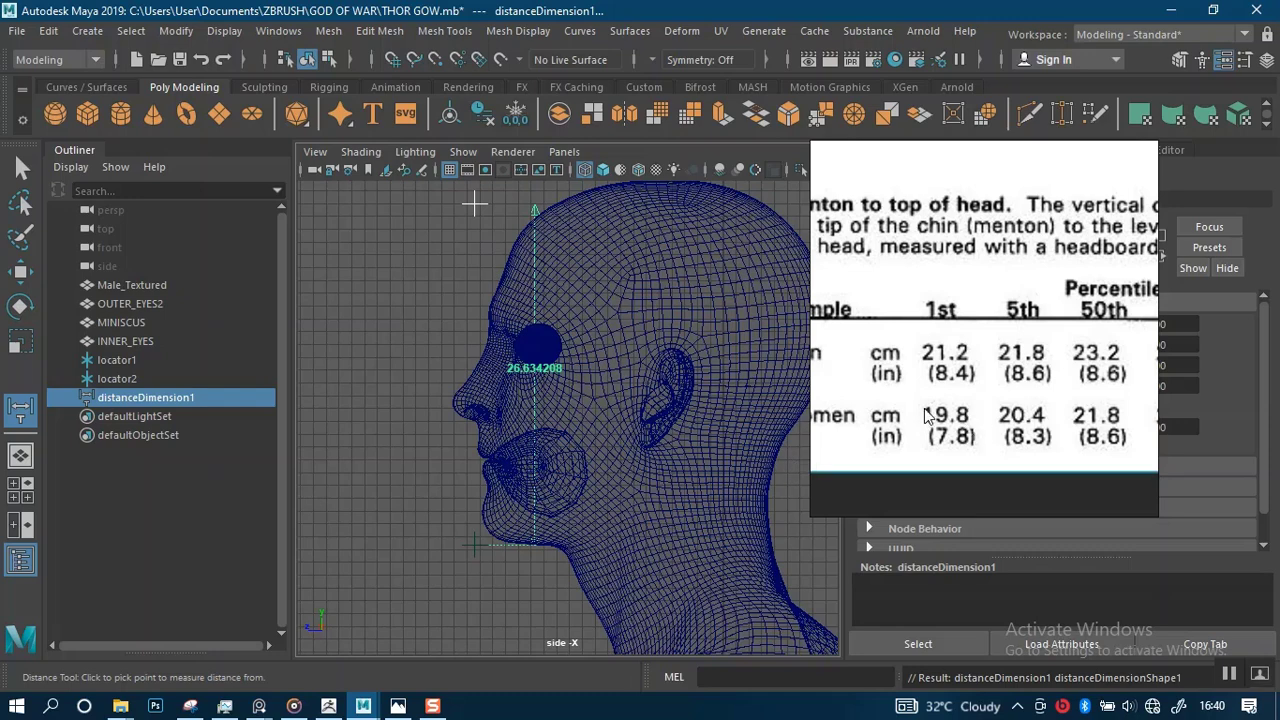
Examine the chart's profile drawing for where head measurements 14, 15 and 16 start and end.
{"action": "scroll", "coordinate": [925, 415], "scroll_direction": "down", "scroll_amount": 3}
{"action": "left_click", "coordinate": [983, 378]}
{"action": "scroll", "coordinate": [976, 370], "scroll_direction": "down", "scroll_amount": 1}
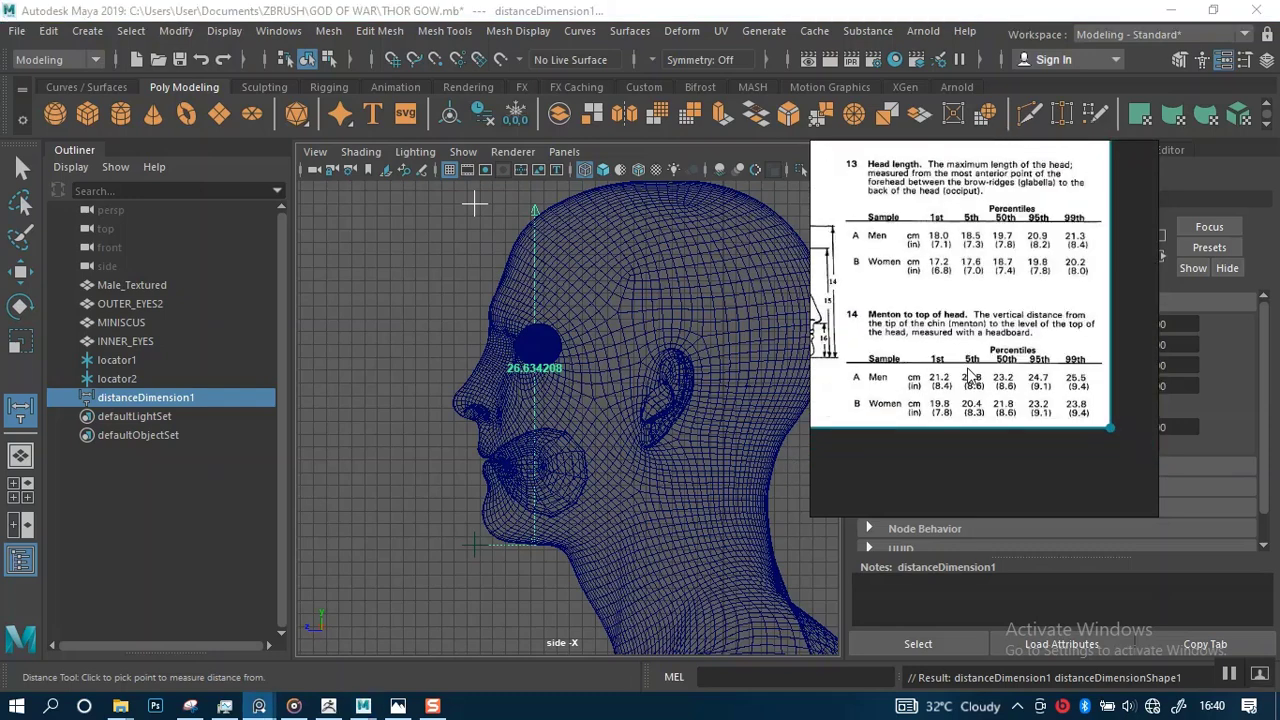
{"action": "scroll", "coordinate": [968, 374], "scroll_direction": "up", "scroll_amount": 3}
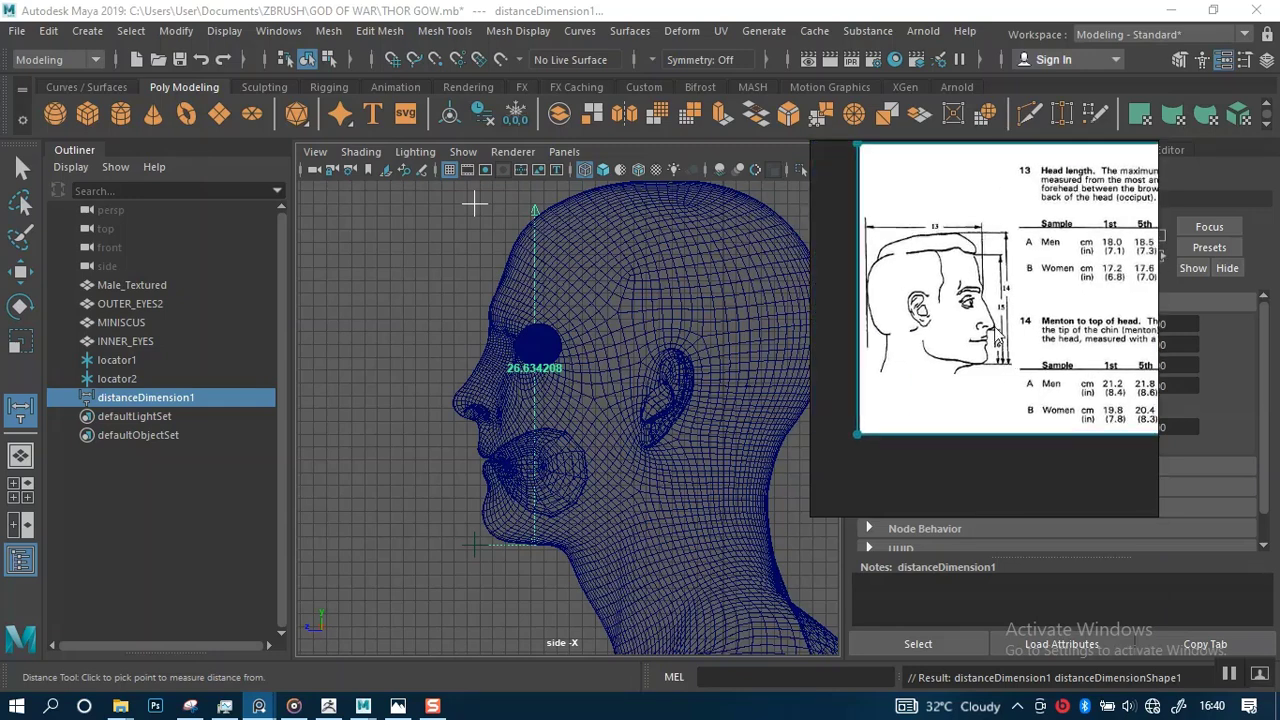
{"action": "scroll", "coordinate": [997, 336], "scroll_direction": "up", "scroll_amount": 3}
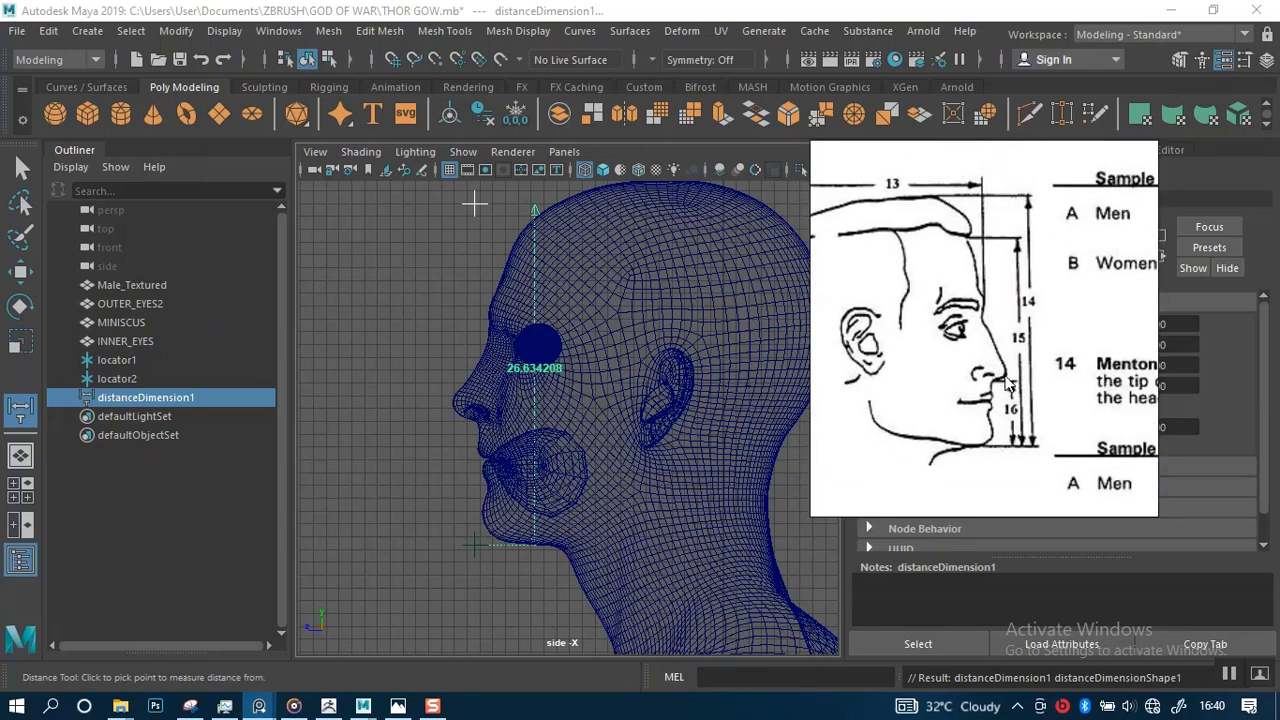
{"action": "scroll", "coordinate": [1005, 385], "scroll_direction": "down", "scroll_amount": 4}
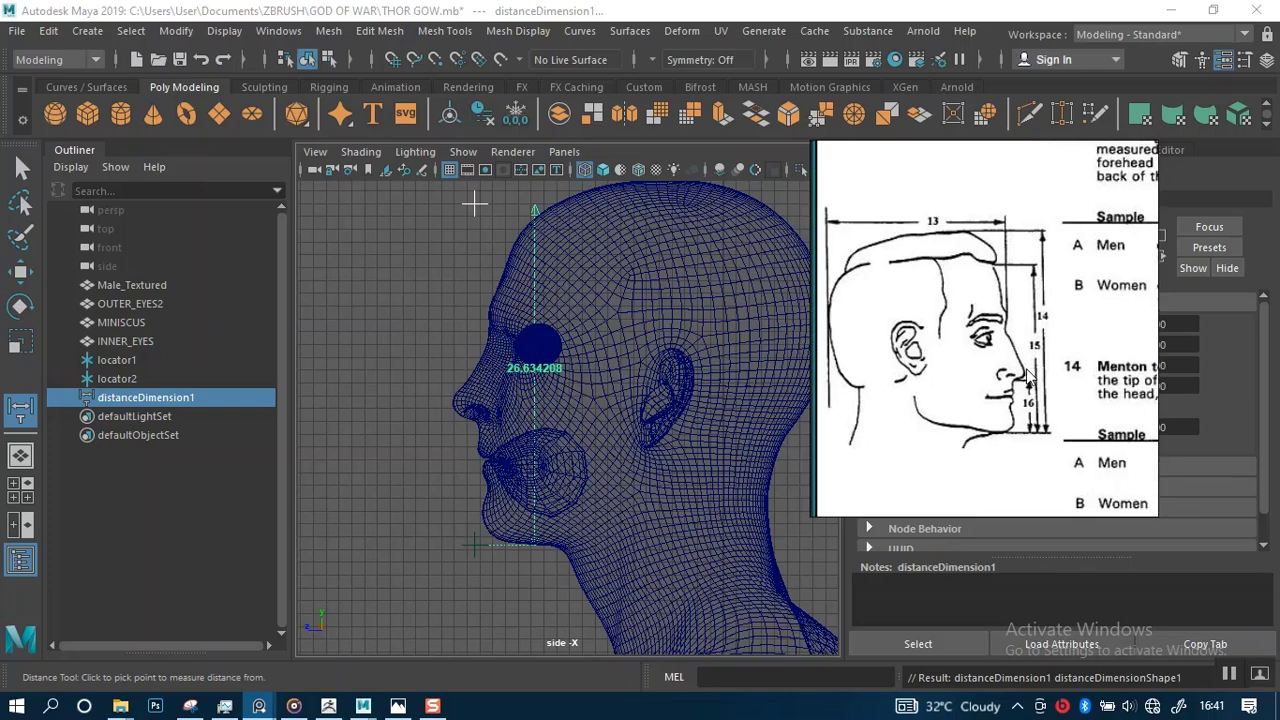
{"action": "scroll", "coordinate": [978, 378], "scroll_direction": "up", "scroll_amount": 4}
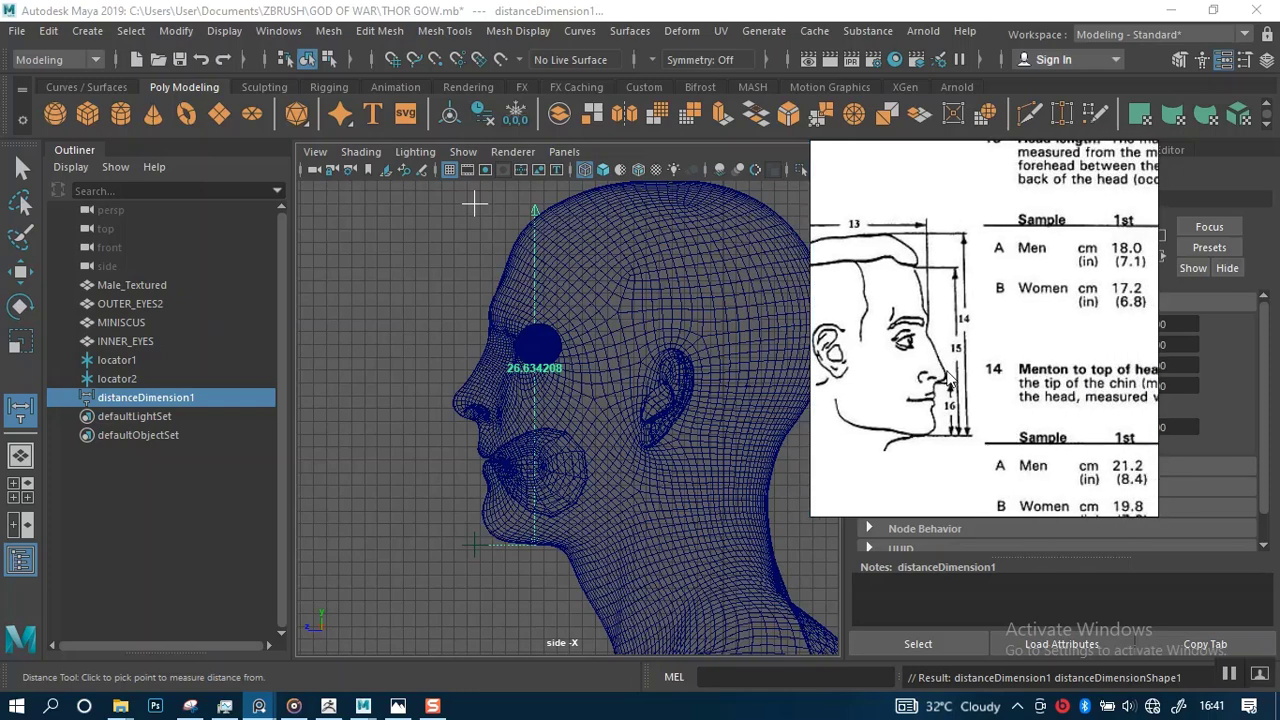
{"action": "scroll", "coordinate": [955, 376], "scroll_direction": "down", "scroll_amount": 4}
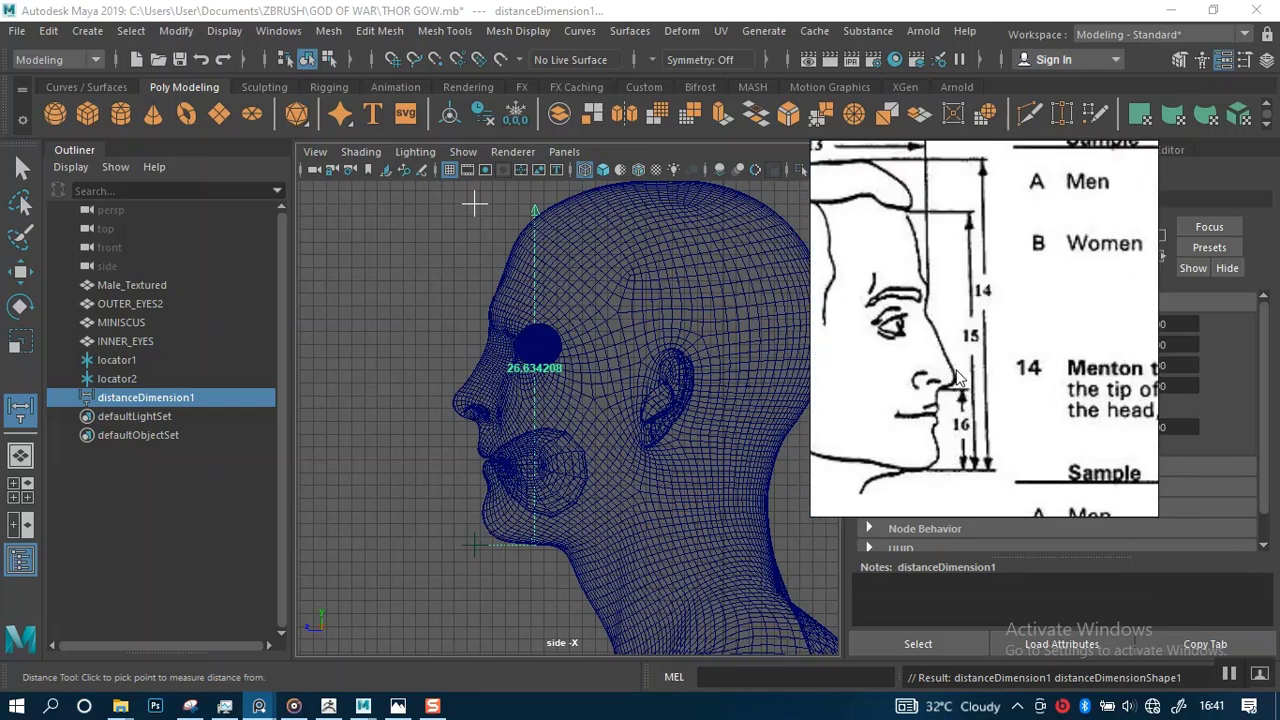
{"action": "left_click_drag", "start_coordinate": [963, 372], "coordinate": [975, 372]}
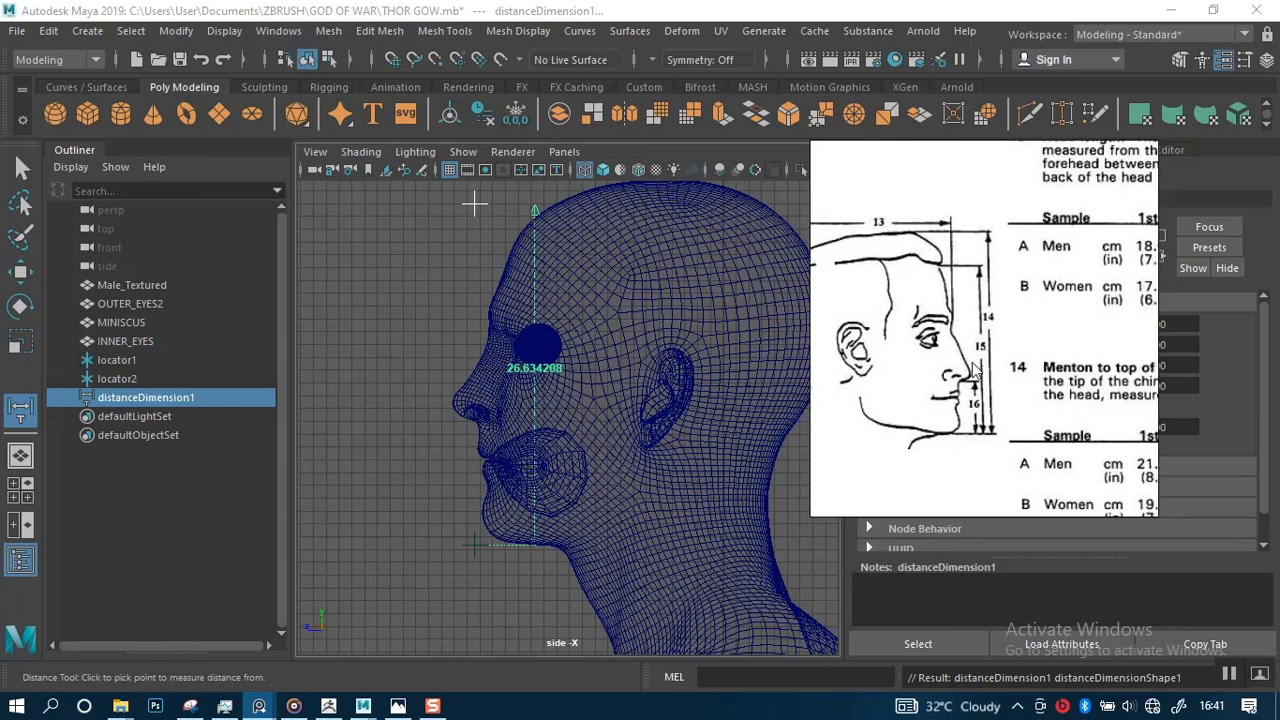
Leave the Distance Tool for the Move tool and try to pick the measurement's upper end beside the forehead.
{"action": "middle_click_drag", "start_coordinate": [576, 428], "coordinate": [608, 460], "text": "alt"}
{"action": "right_click_drag", "start_coordinate": [608, 460], "coordinate": [626, 506], "text": "alt"}
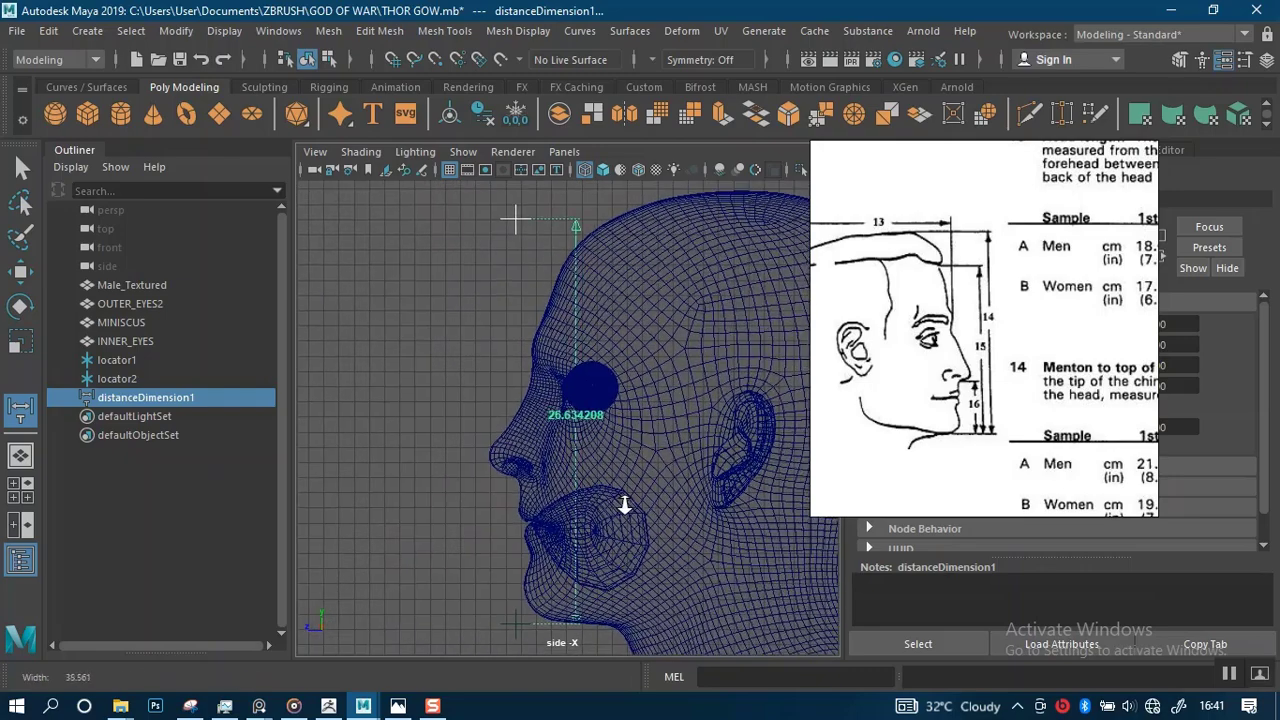
{"action": "middle_click_drag", "start_coordinate": [626, 391], "coordinate": [632, 364], "text": "alt"}
{"action": "middle_click_drag", "start_coordinate": [566, 316], "coordinate": [538, 384], "text": "alt"}
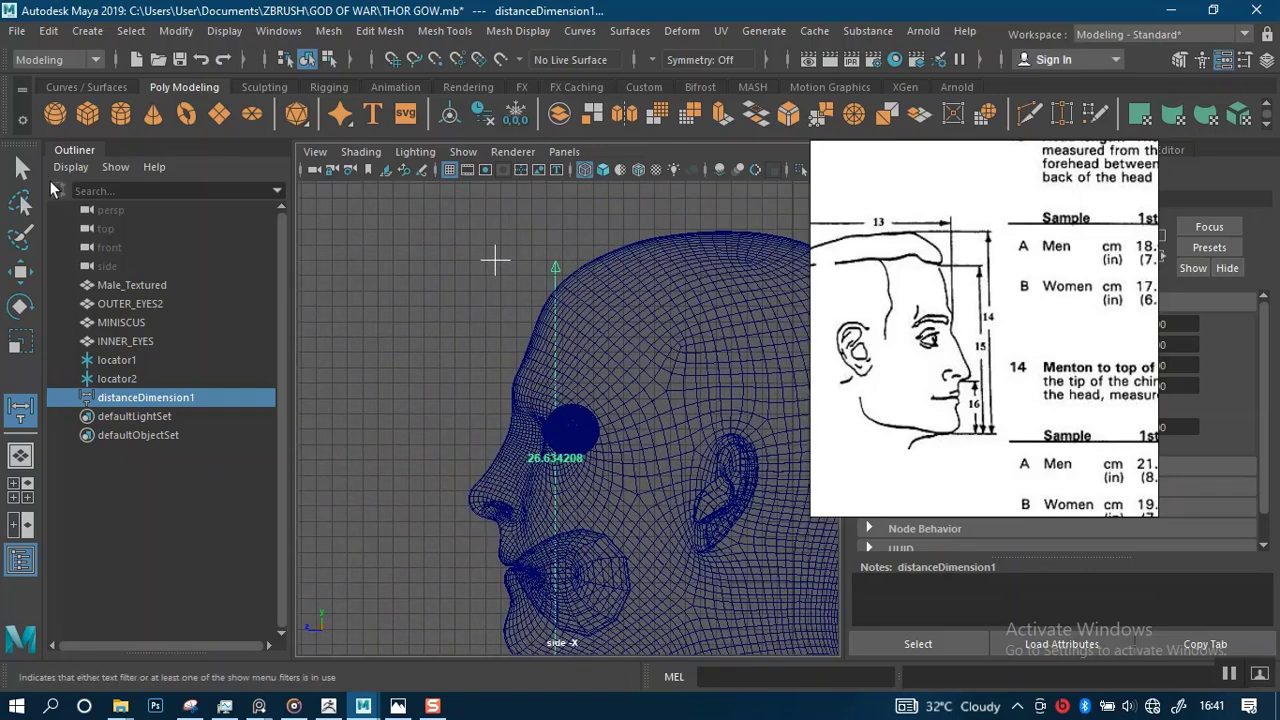
{"action": "left_click", "coordinate": [22, 170]}
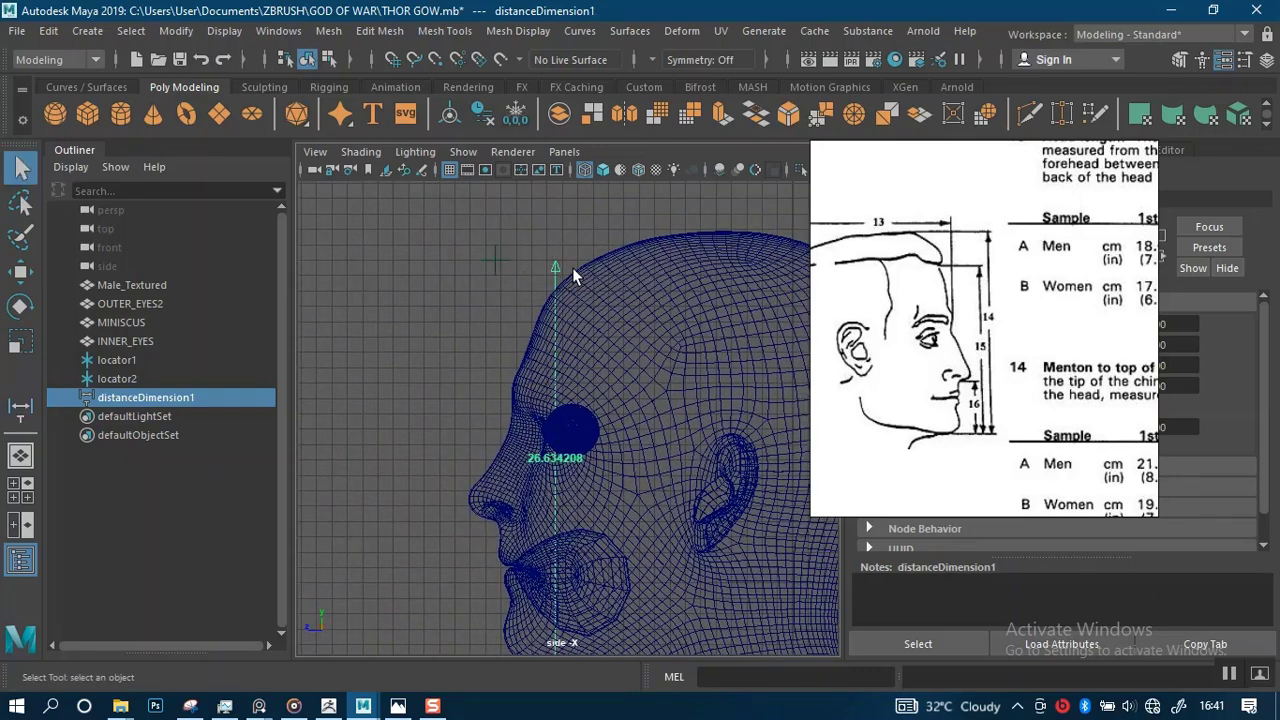
{"action": "key", "text": "w"}
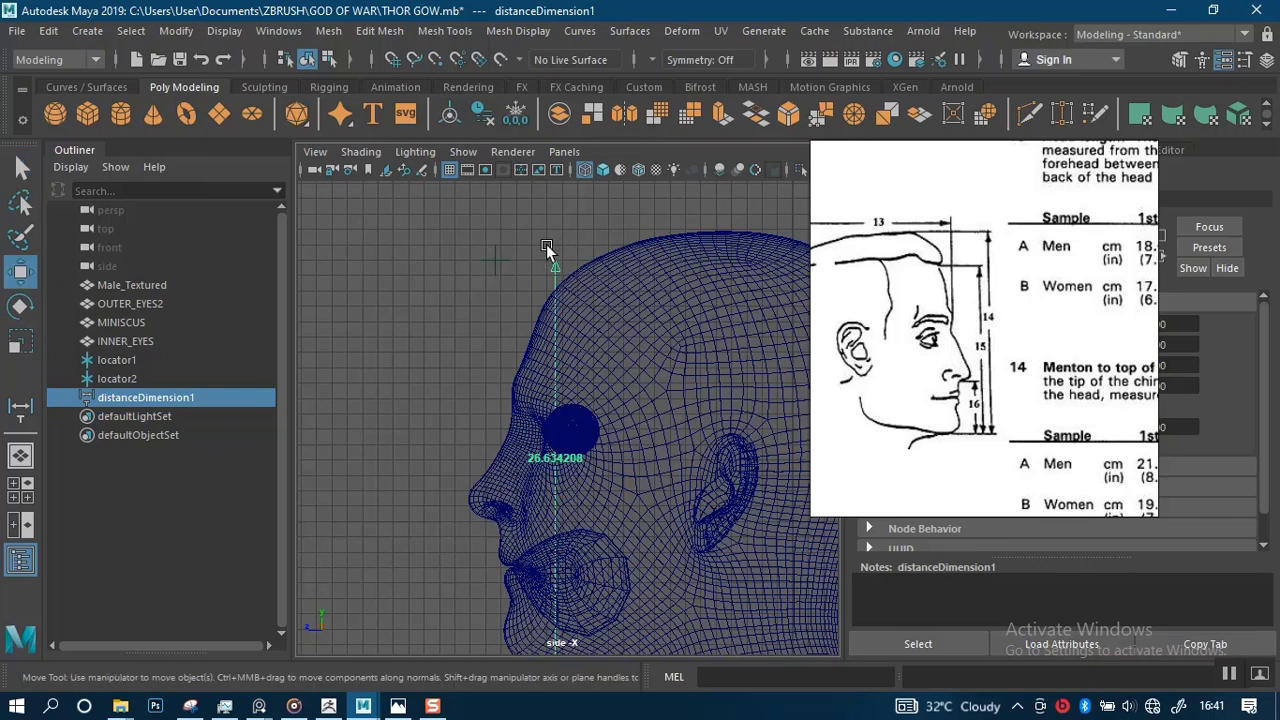
{"action": "left_click_drag", "start_coordinate": [565, 277], "coordinate": [567, 278]}
{"action": "left_click", "coordinate": [529, 240]}
{"action": "left_click", "coordinate": [549, 277]}
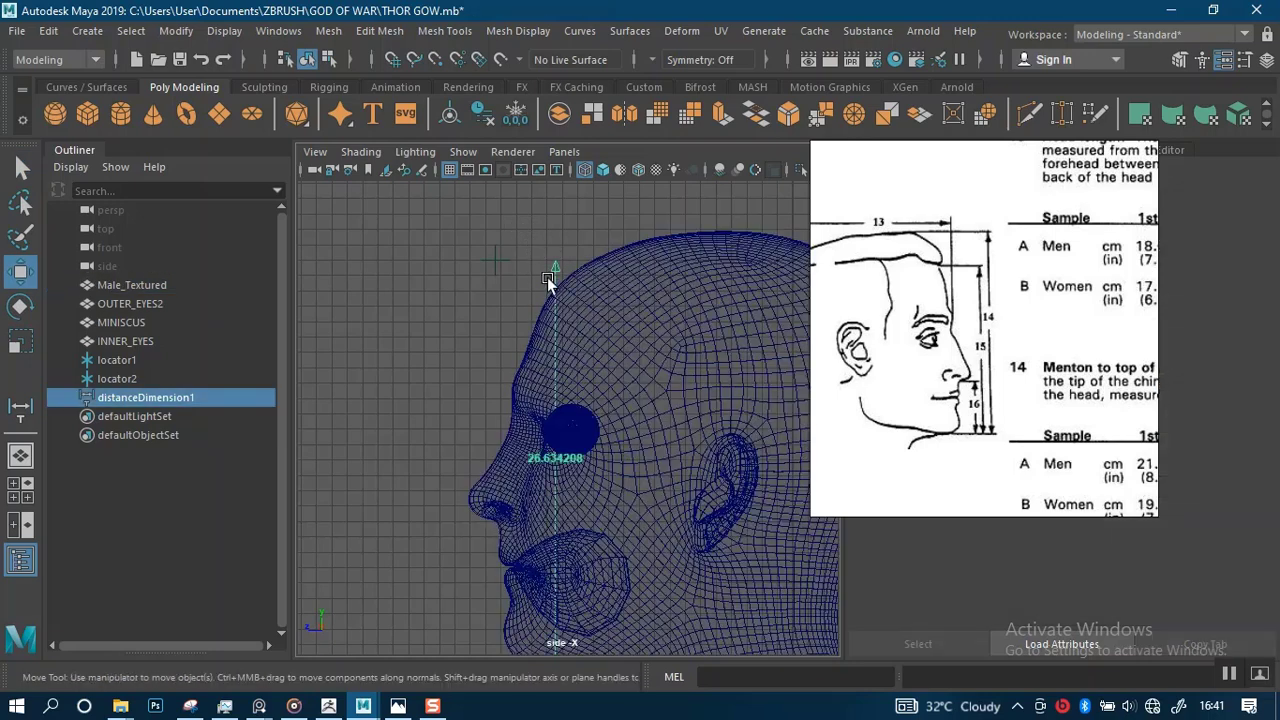
Lower the upper locator, locator2, to the upper forehead so the measurement spans about 25.05 cm.
{"action": "left_click", "coordinate": [125, 362]}
{"action": "left_click", "coordinate": [117, 379]}
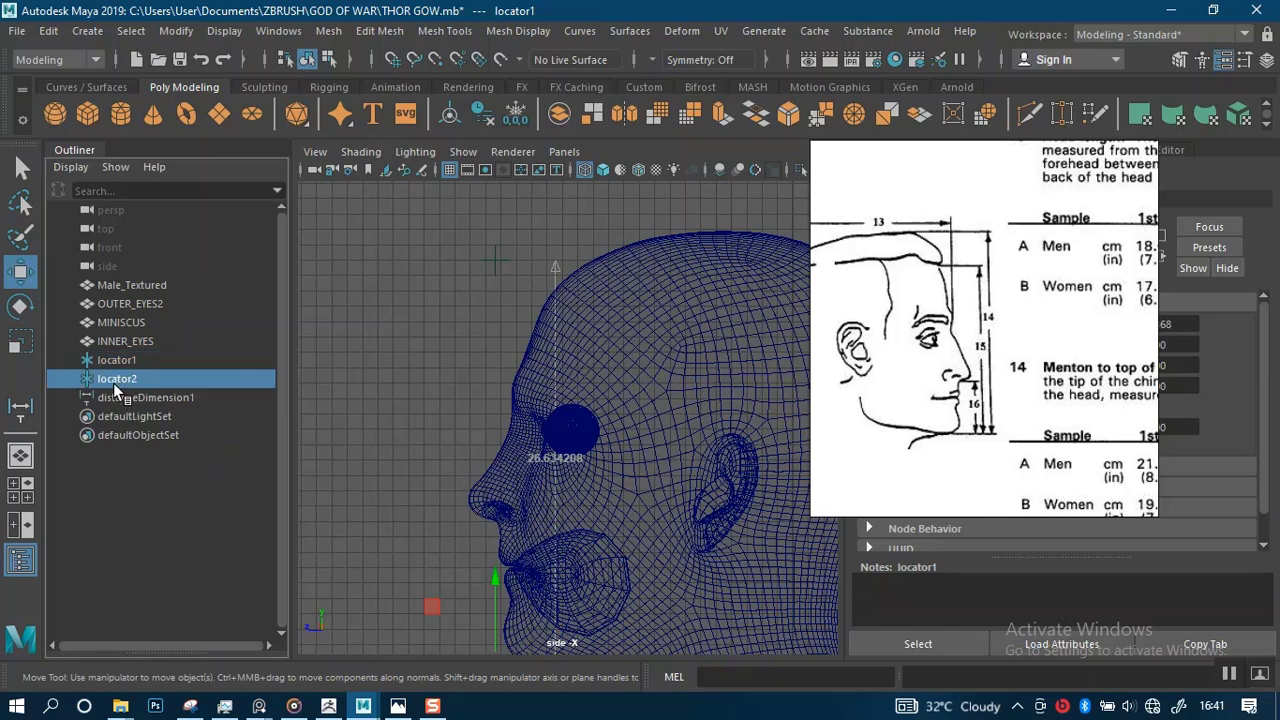
{"action": "scroll", "coordinate": [500, 268], "scroll_direction": "down", "scroll_amount": 1}
{"action": "middle_click_drag", "start_coordinate": [509, 258], "coordinate": [501, 270], "text": "alt"}
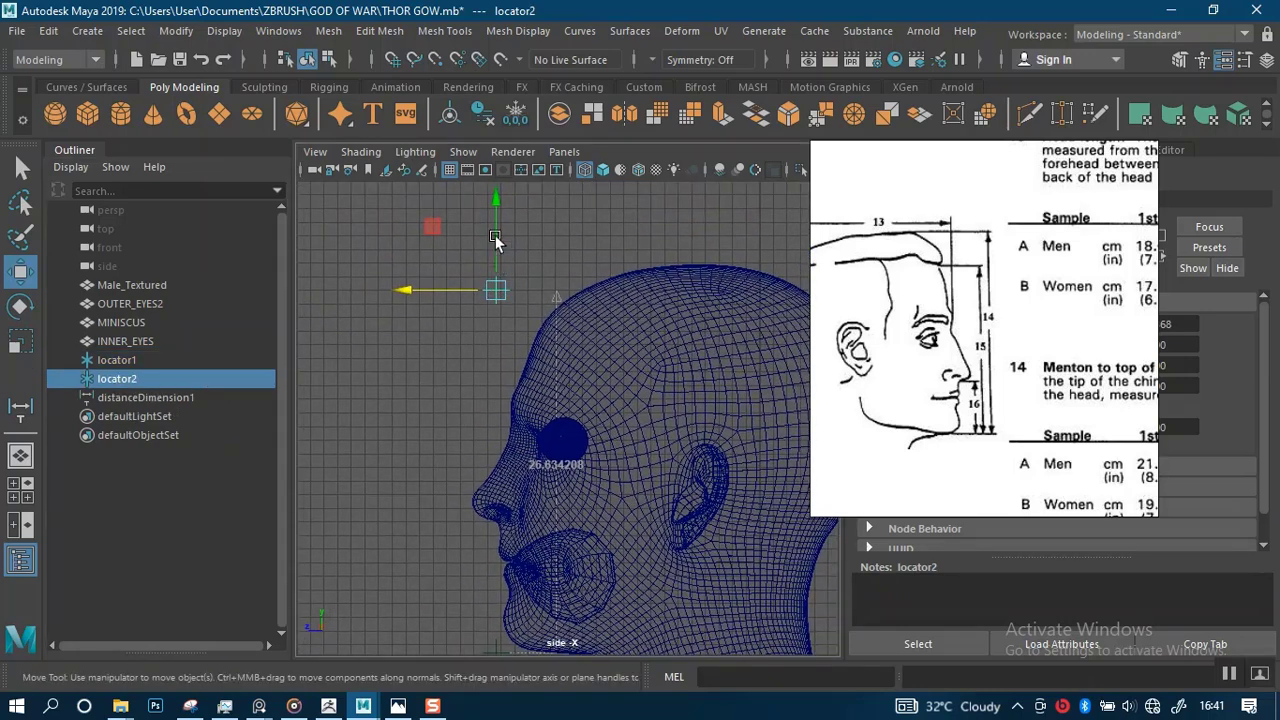
{"action": "left_click_drag", "start_coordinate": [497, 198], "coordinate": [497, 232]}
{"action": "middle_click_drag", "start_coordinate": [545, 340], "coordinate": [555, 310], "text": "alt"}
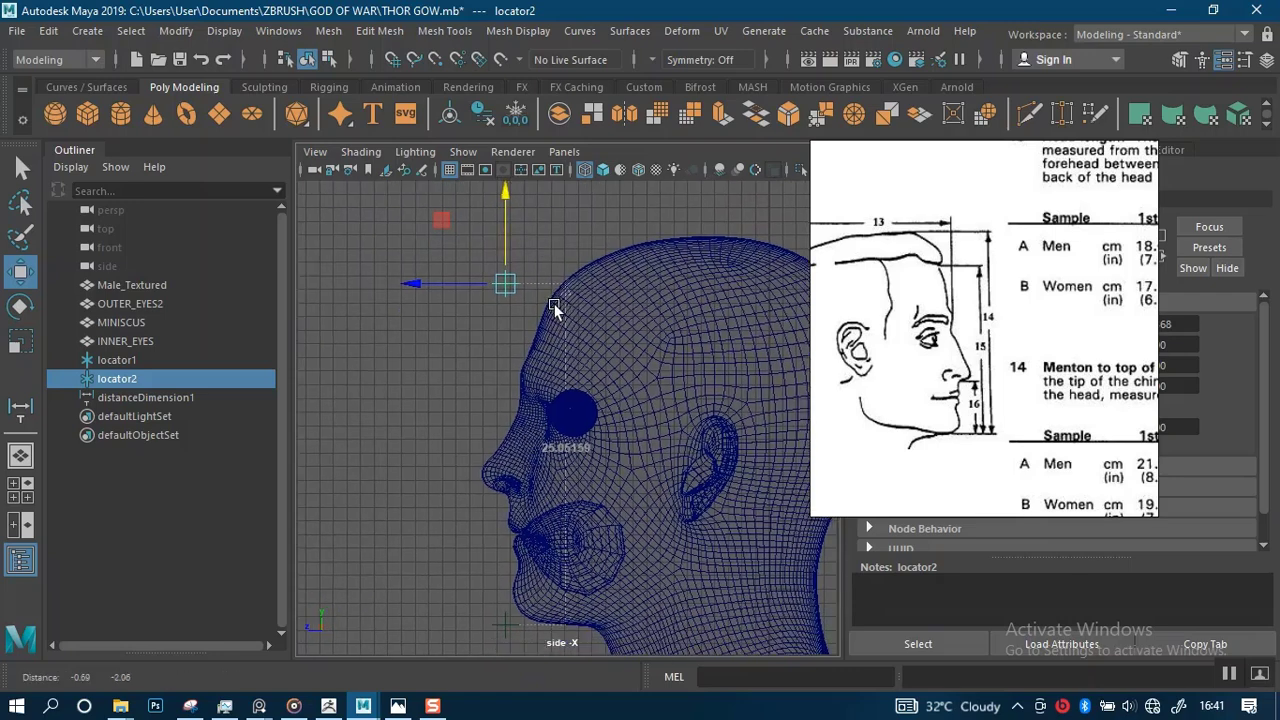
Move locator1 and locator2 together straight forward, clear of the nose, to about 25.36 cm along the depth axis.
{"action": "left_click", "coordinate": [143, 362]}
{"action": "left_click", "coordinate": [150, 399], "text": "shift"}
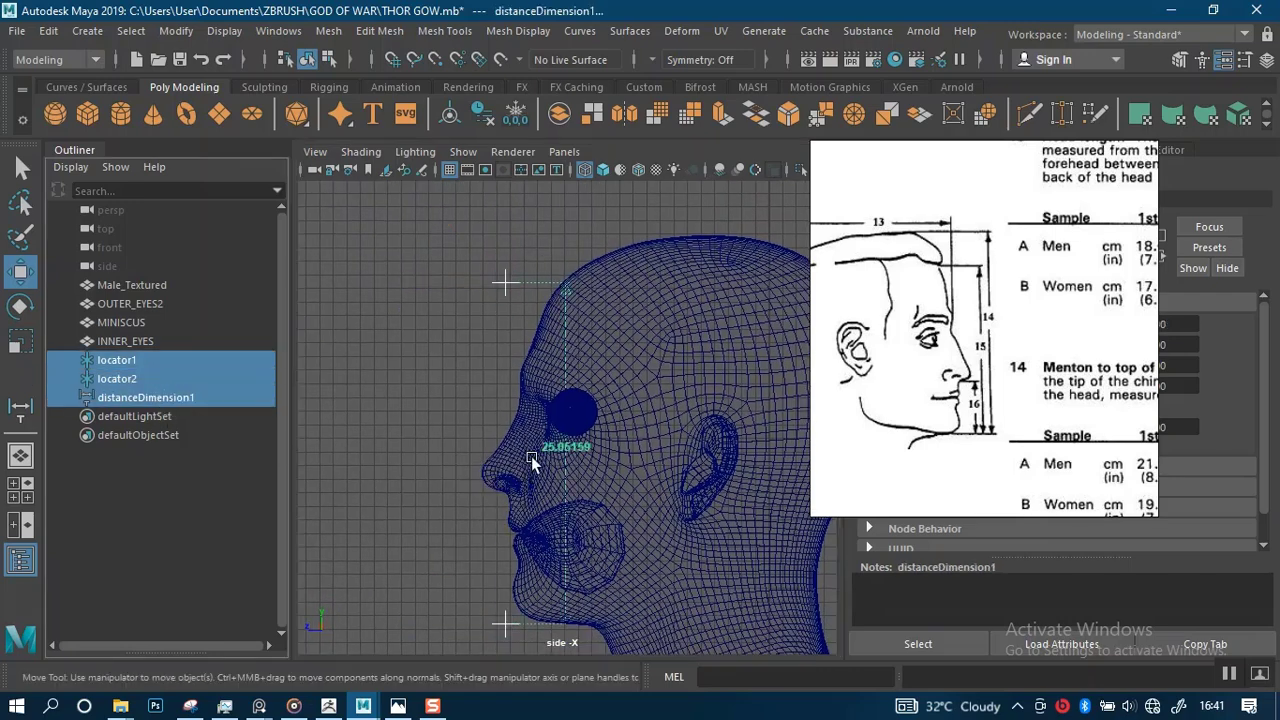
{"action": "scroll", "coordinate": [522, 310], "scroll_direction": "down", "scroll_amount": 2}
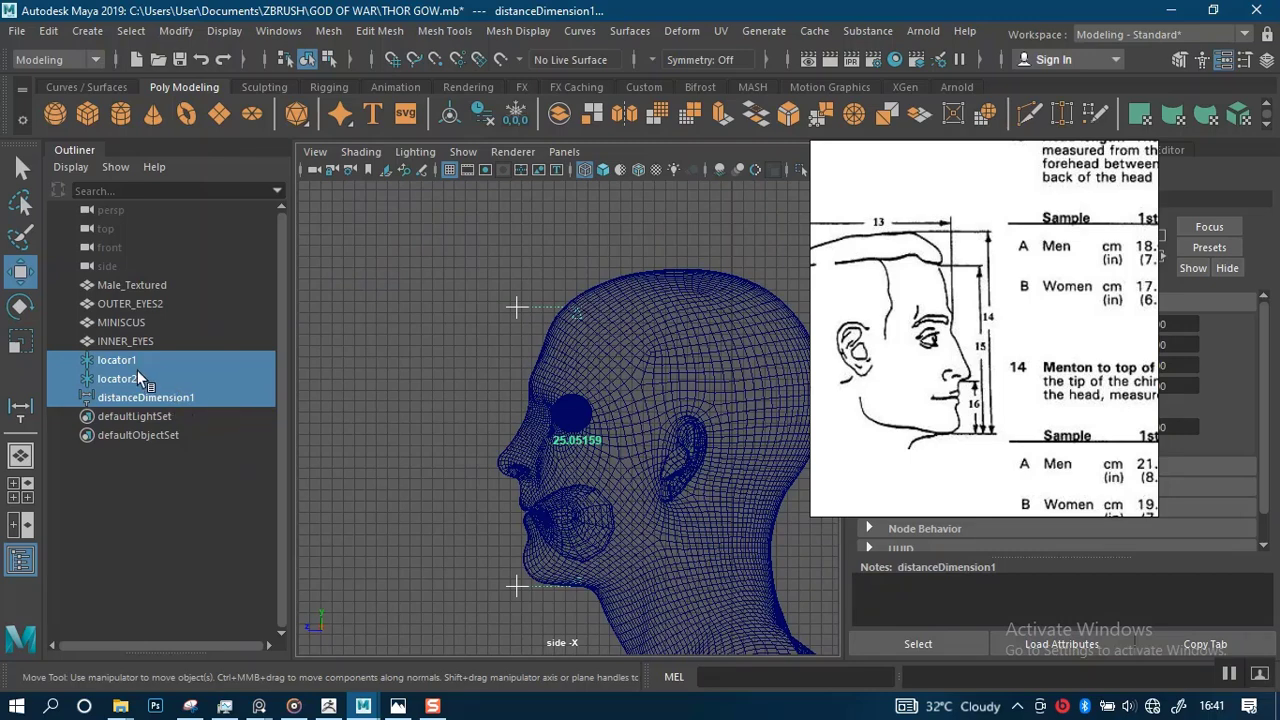
{"action": "left_click_drag", "start_coordinate": [137, 370], "coordinate": [135, 360]}
{"action": "left_click_drag", "start_coordinate": [431, 584], "coordinate": [360, 594]}
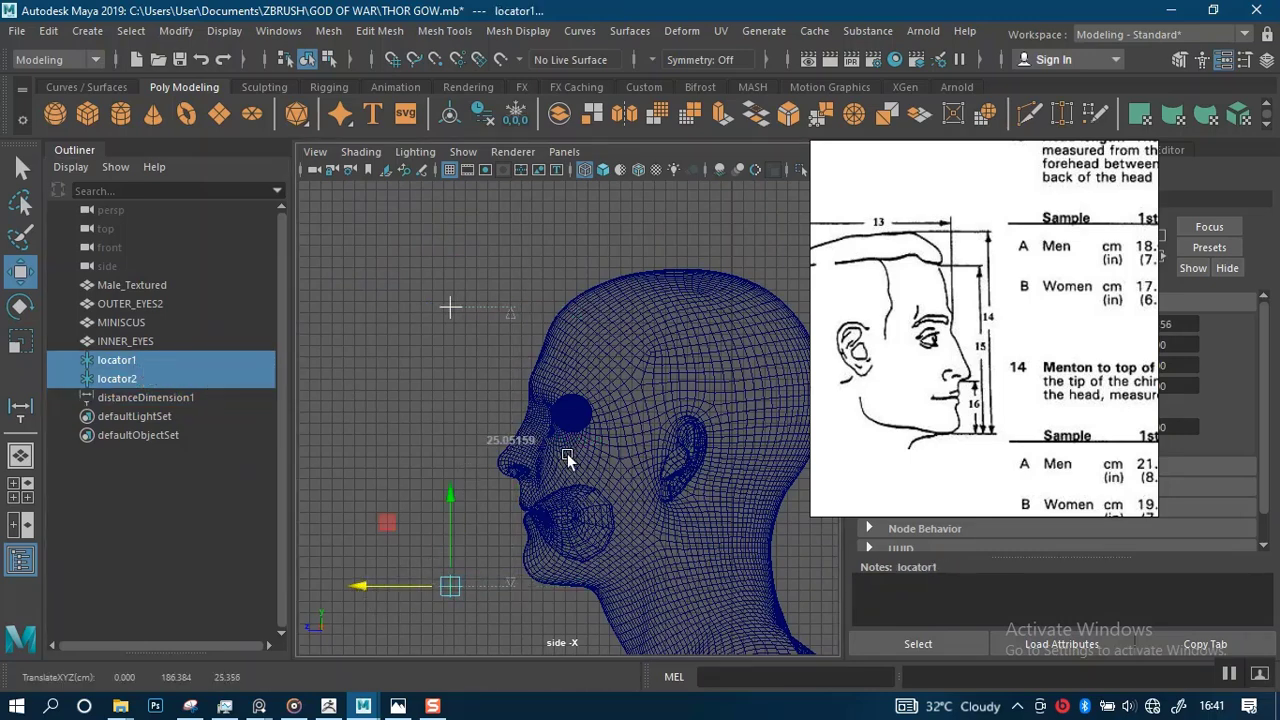
{"action": "scroll", "coordinate": [600, 575], "scroll_direction": "up", "scroll_amount": 5}
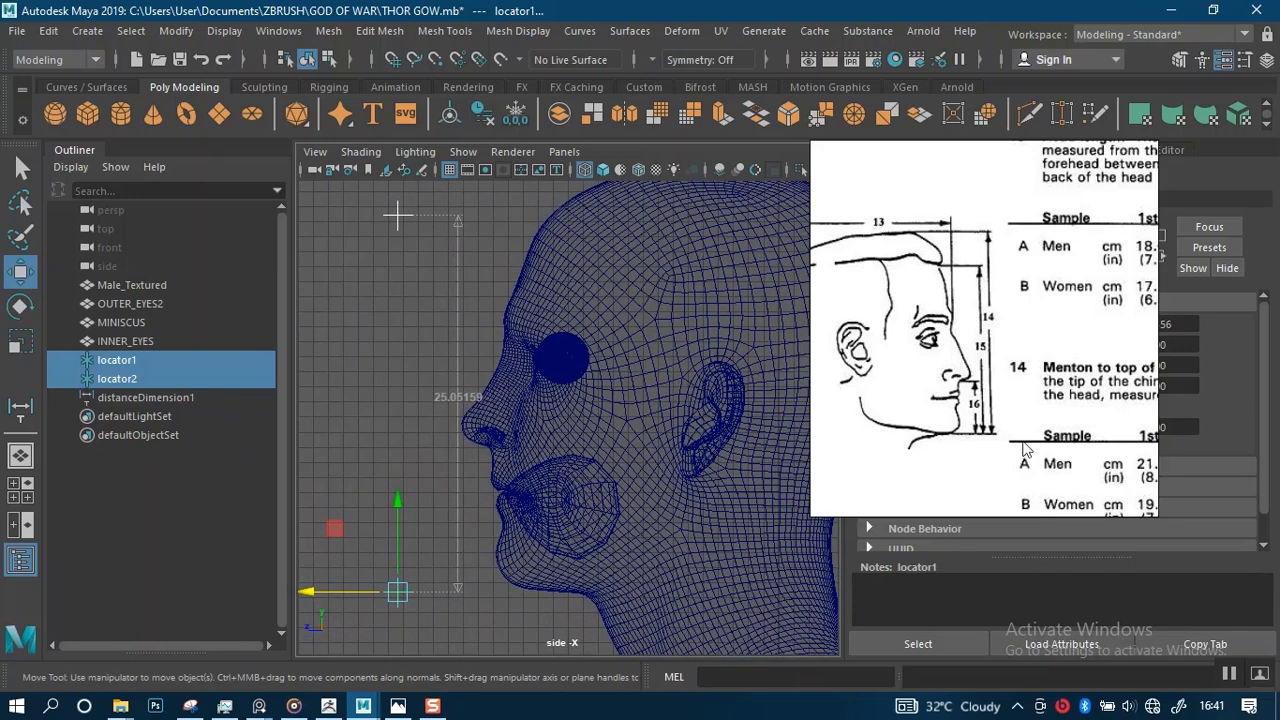
Compare the chart's men's percentiles for measurement 14 and the profile drawing's measurement extents with the model's side profile.
{"action": "right_click_drag", "start_coordinate": [1023, 442], "coordinate": [979, 452]}
{"action": "middle_click_drag", "start_coordinate": [1106, 443], "coordinate": [914, 432]}
{"action": "middle_click_drag", "start_coordinate": [1055, 475], "coordinate": [855, 408]}
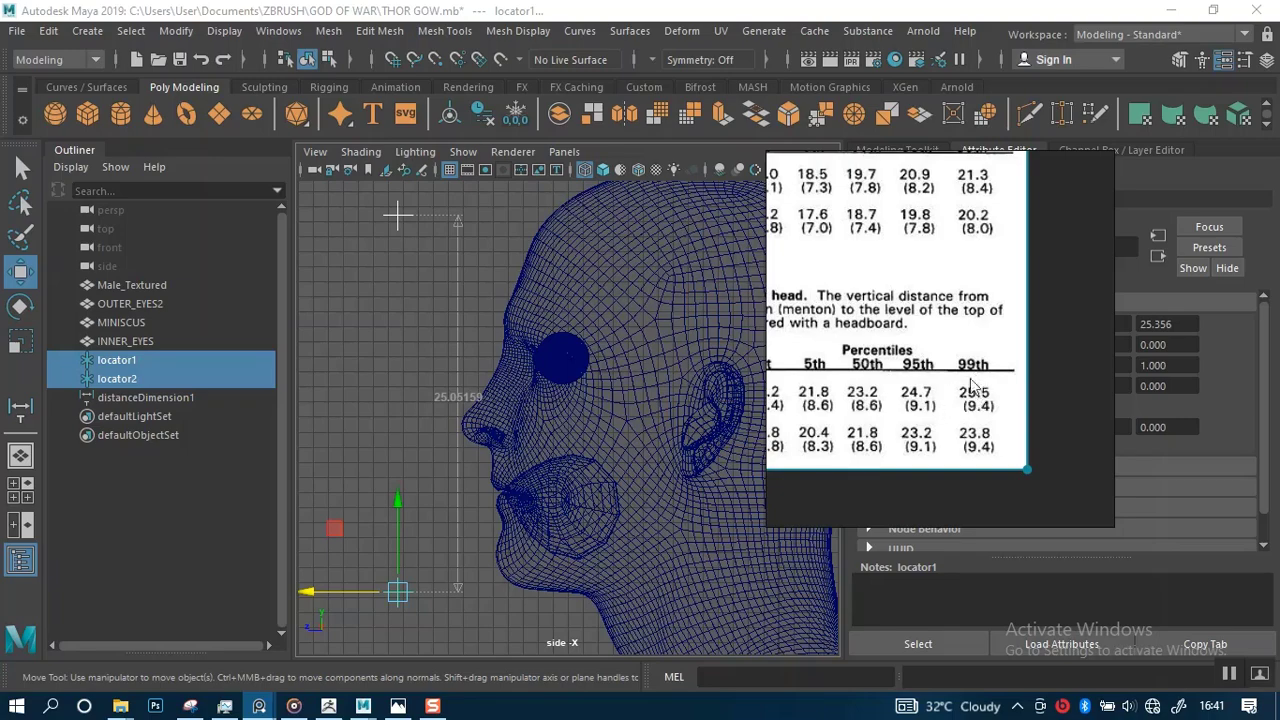
{"action": "middle_click_drag", "start_coordinate": [500, 320], "coordinate": [497, 403], "text": "alt"}
{"action": "scroll", "coordinate": [499, 424], "scroll_direction": "up", "scroll_amount": 3}
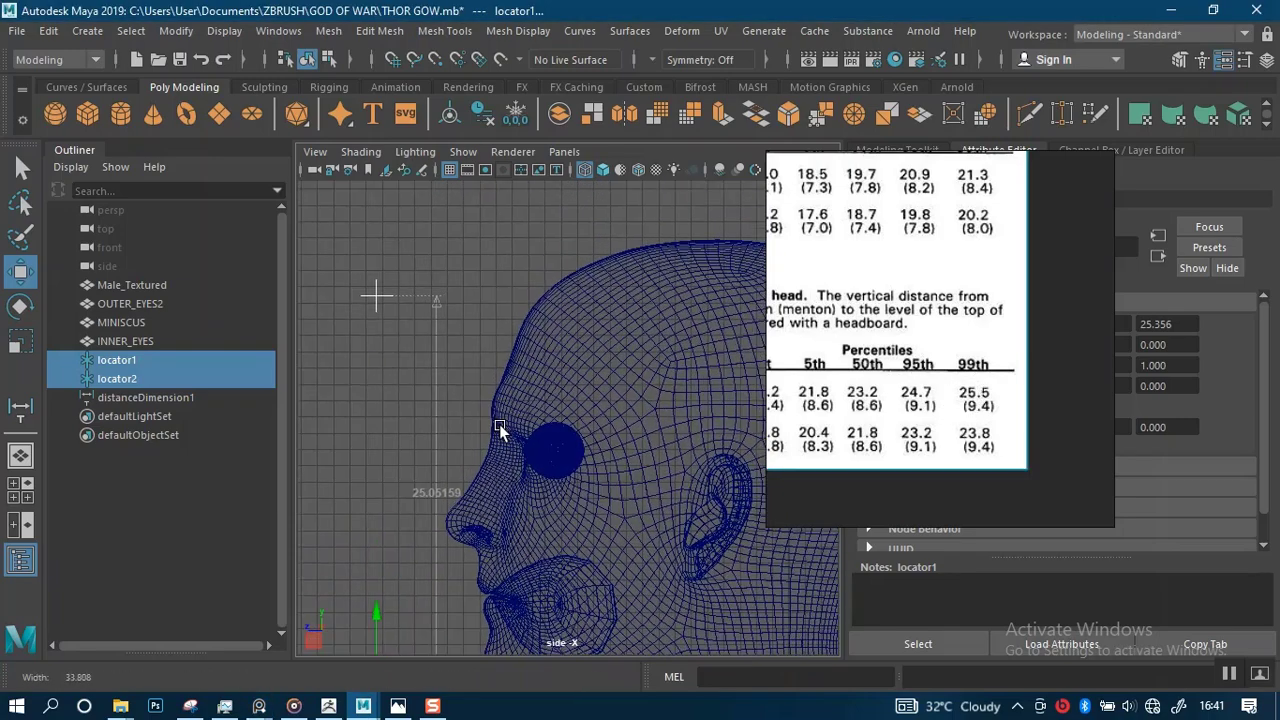
{"action": "middle_click_drag", "start_coordinate": [893, 332], "coordinate": [1119, 367]}
{"action": "middle_click_drag", "start_coordinate": [823, 352], "coordinate": [931, 371]}
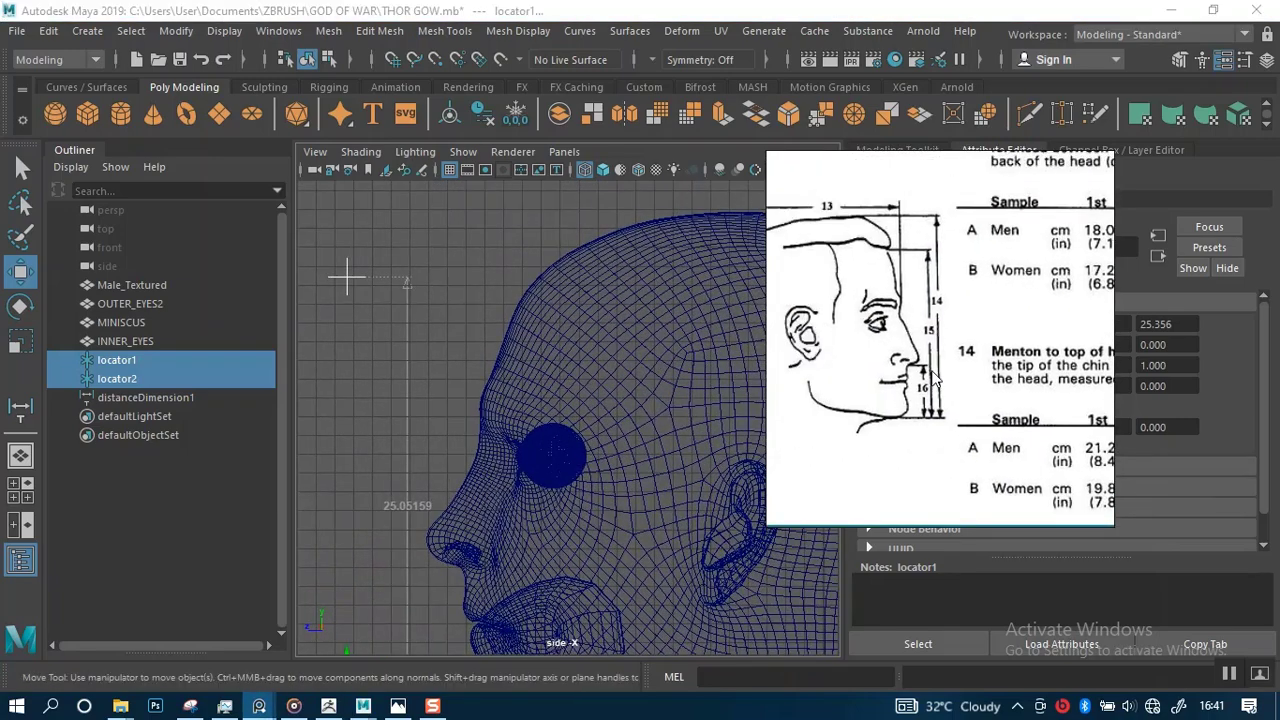
{"action": "middle_click_drag", "start_coordinate": [868, 340], "coordinate": [930, 340]}
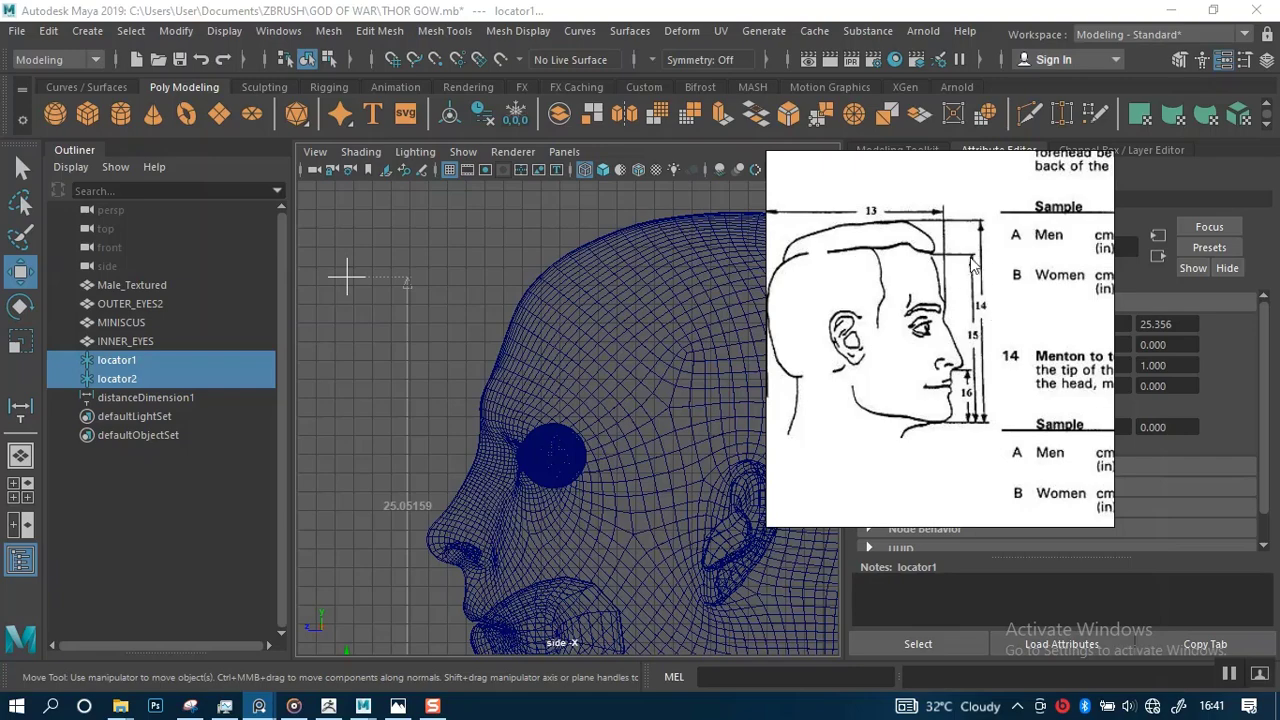
{"action": "scroll", "coordinate": [486, 430], "scroll_direction": "down", "scroll_amount": 4}
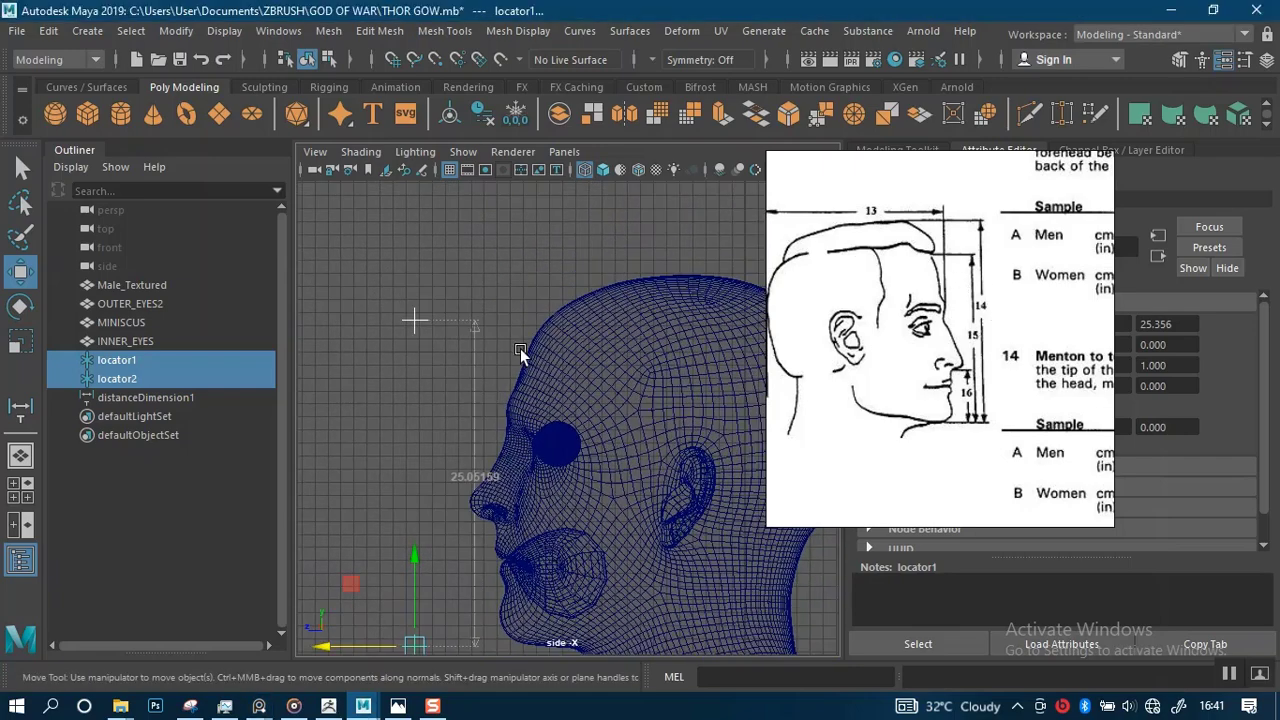
{"action": "middle_click_drag", "start_coordinate": [520, 348], "coordinate": [548, 318], "text": "alt"}
{"action": "right_click_drag", "start_coordinate": [544, 338], "coordinate": [532, 389], "text": "alt"}
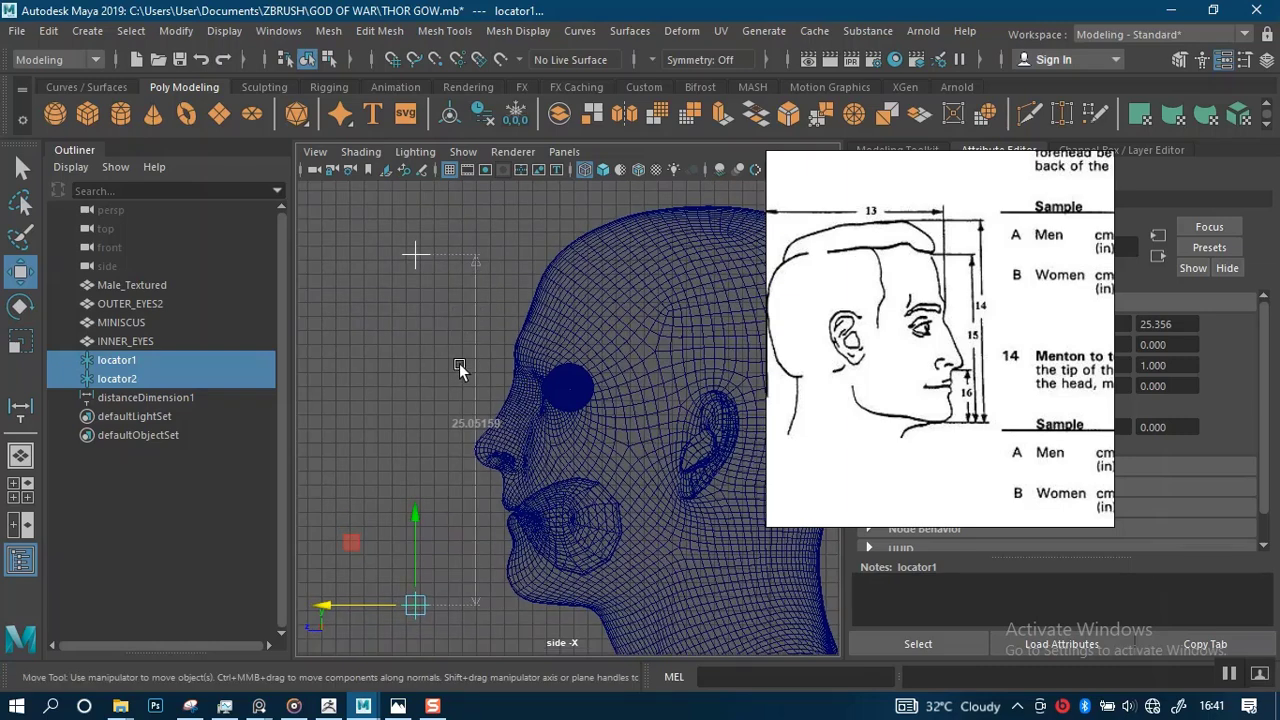
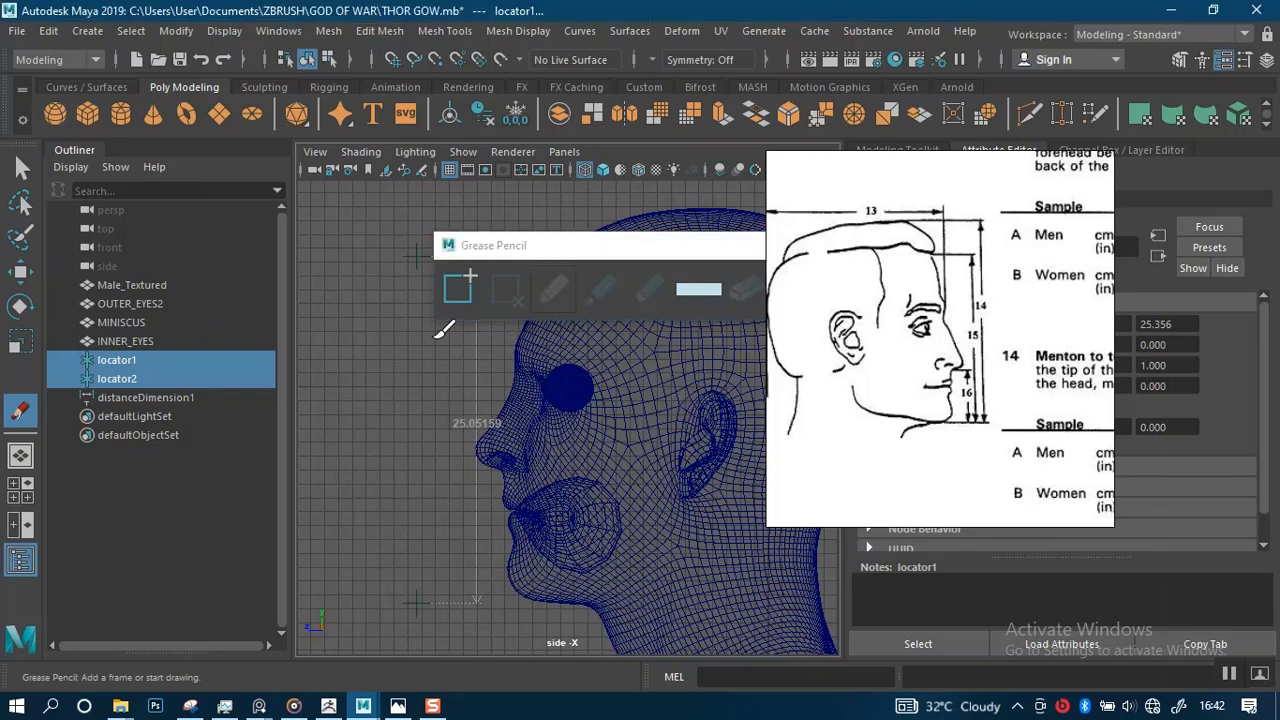
{"action": "left_click", "coordinate": [459, 289]}
{"action": "left_click_drag", "start_coordinate": [476, 376], "coordinate": [384, 392]}
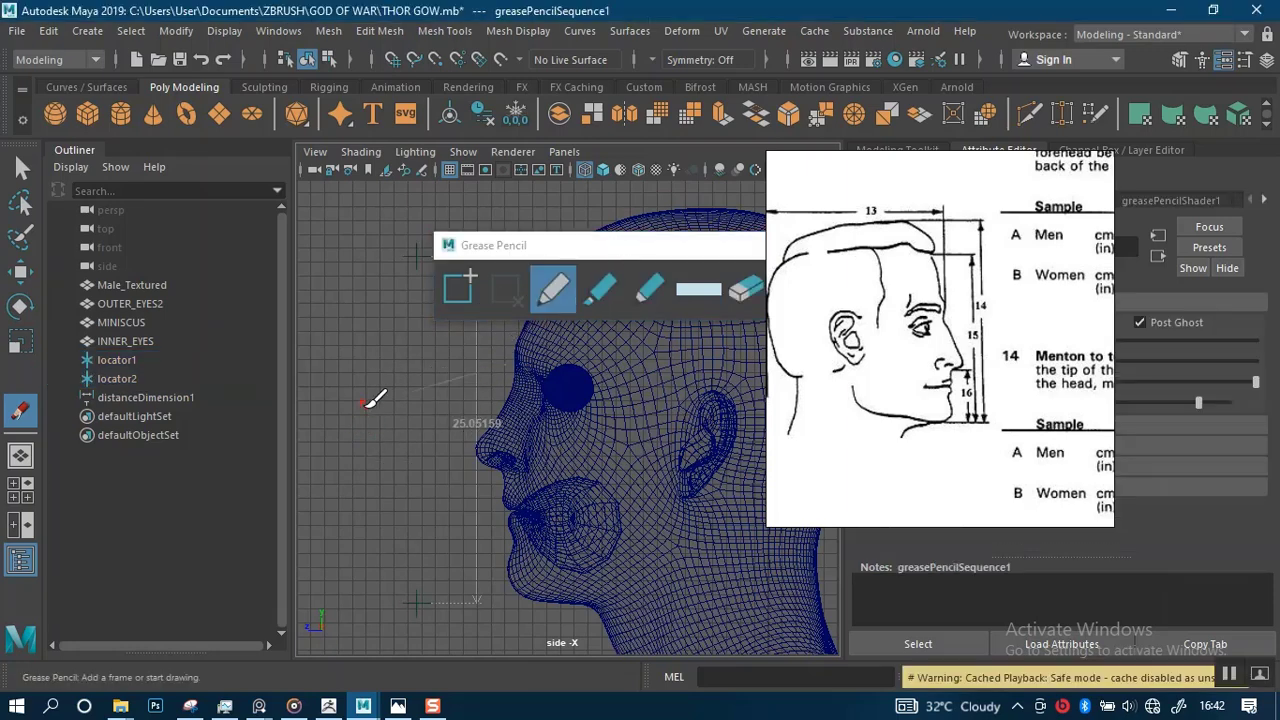
{"action": "scroll", "coordinate": [449, 405], "scroll_direction": "up", "scroll_amount": 3}
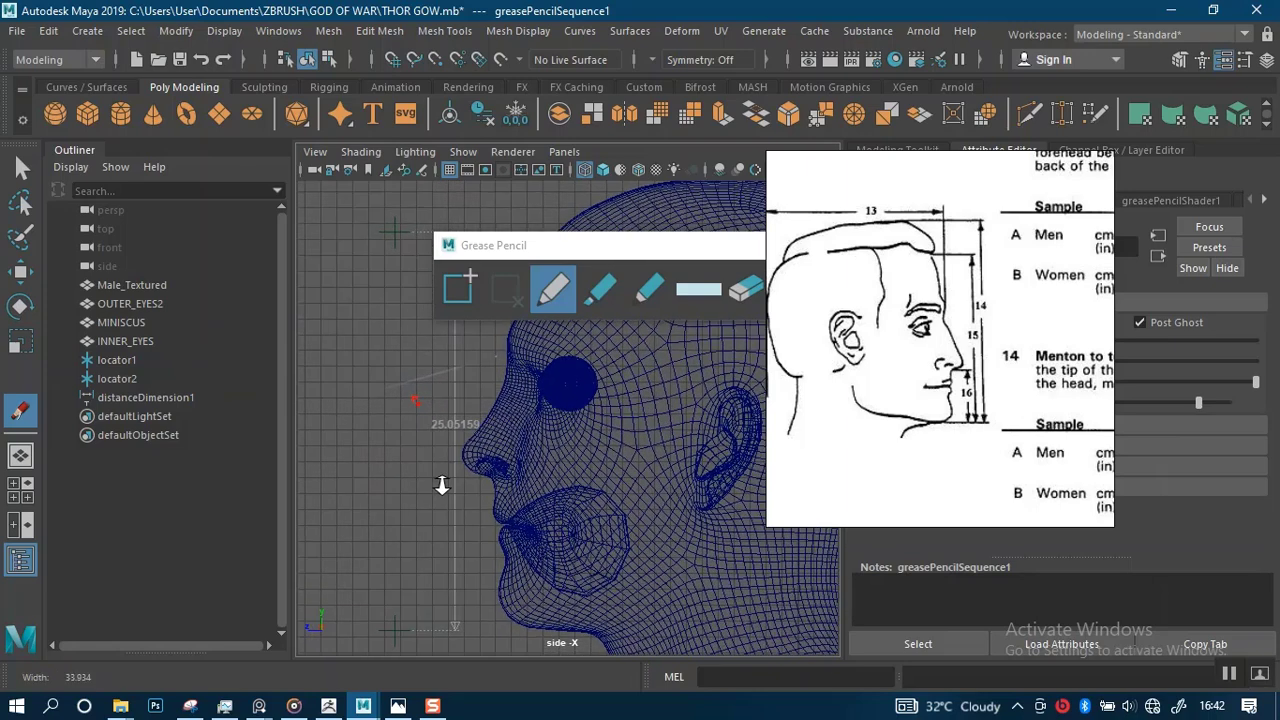
{"action": "key", "text": "ctrl+z"}
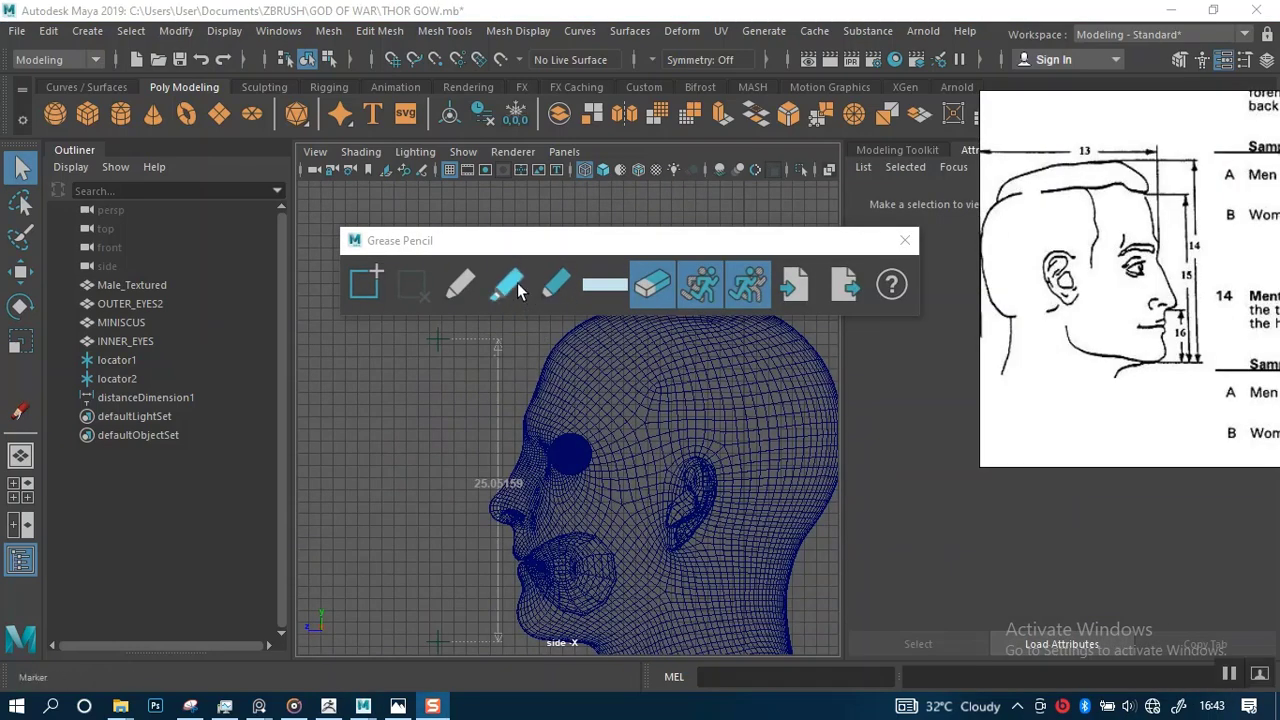
{"action": "left_click", "coordinate": [506, 284]}
{"action": "mouse_move", "coordinate": [378, 462]}
{"action": "left_mouse_down"}
{"action": "mouse_move", "coordinate": [398, 488]}
{"action": "mouse_move", "coordinate": [515, 378]}
{"action": "left_mouse_up"}
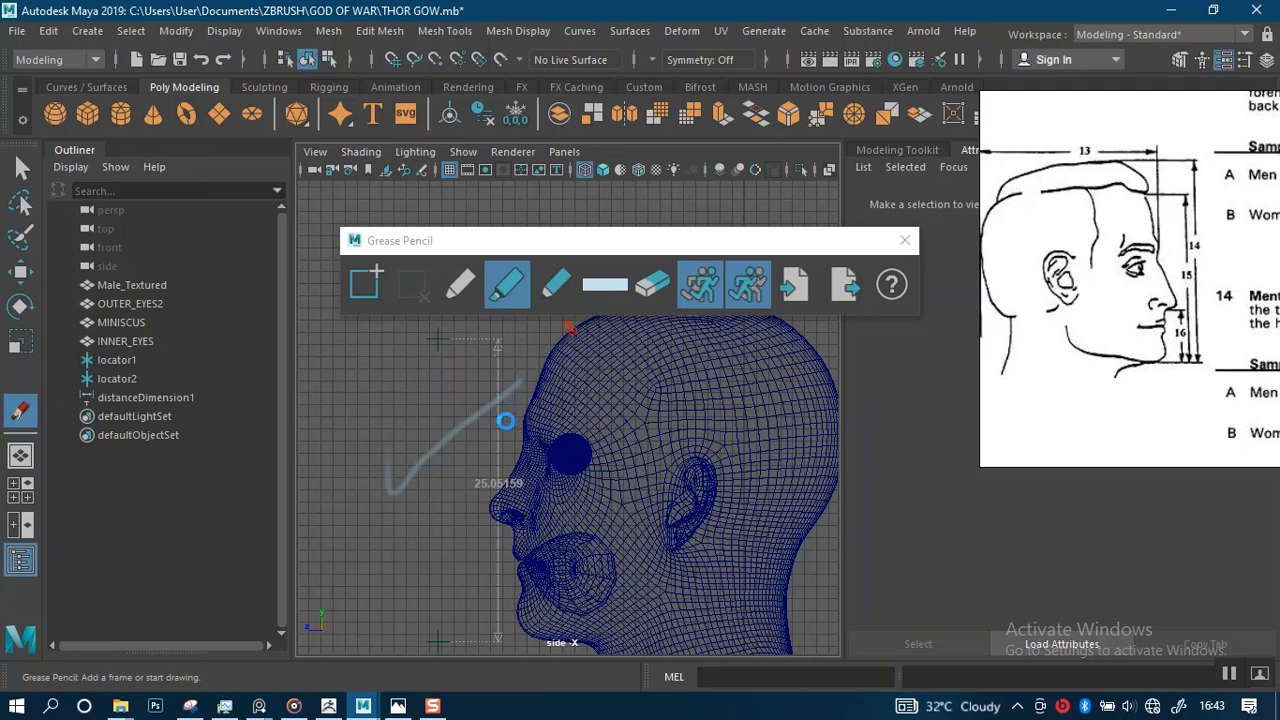
{"action": "key", "text": "ctrl+z"}
{"action": "left_click", "coordinate": [605, 285]}
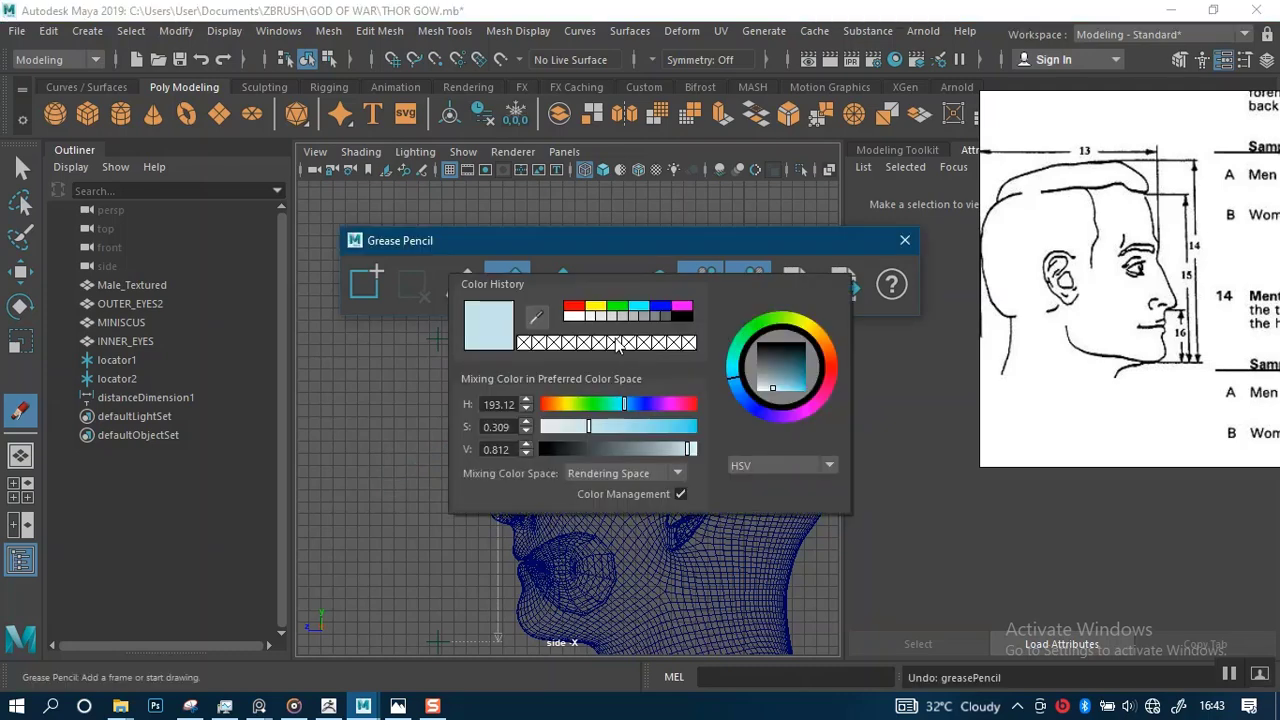
{"action": "left_click_drag", "start_coordinate": [822, 385], "coordinate": [831, 366]}
{"action": "left_click_drag", "start_coordinate": [634, 425], "coordinate": [711, 425]}
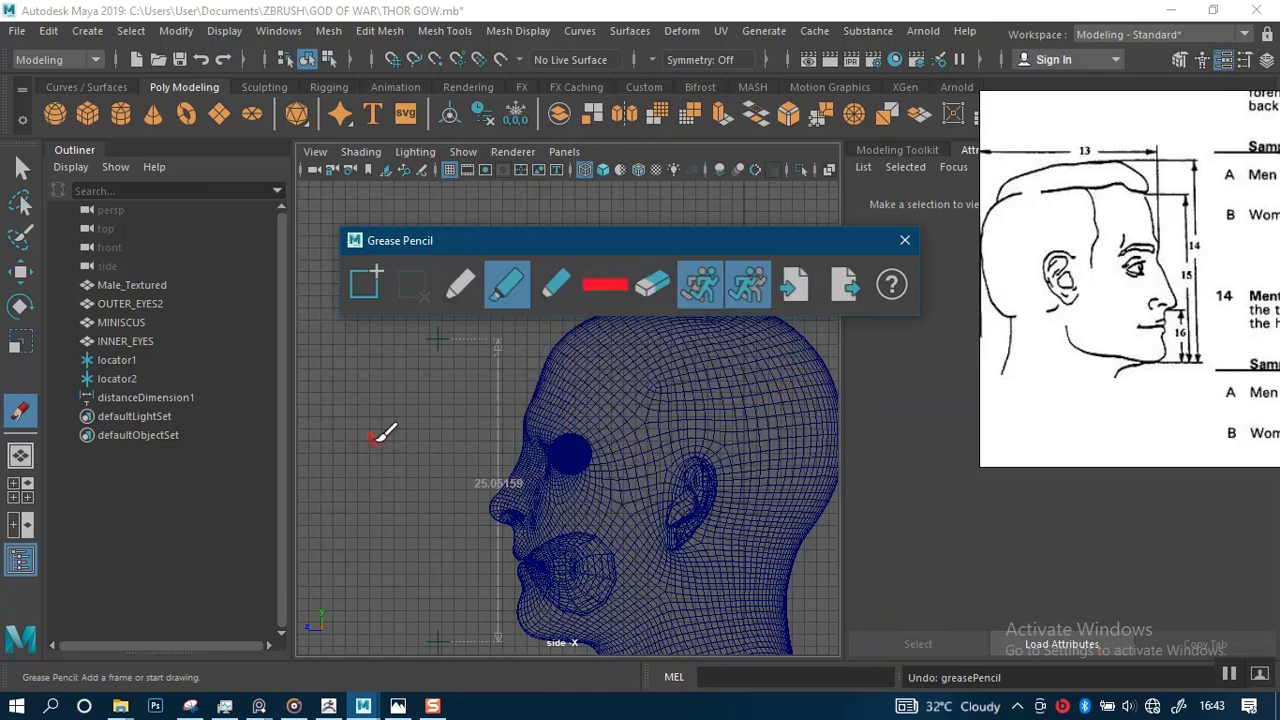
{"action": "left_click", "coordinate": [390, 488]}
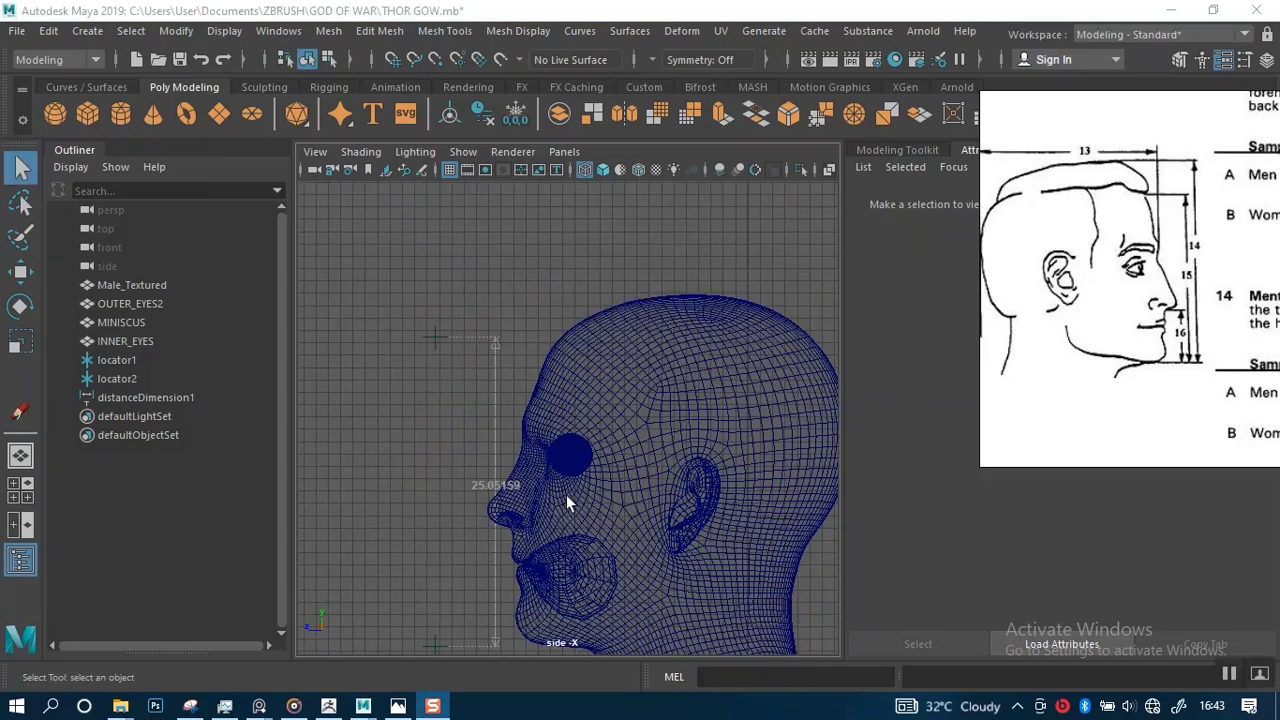
Hide locator1, locator2 and distanceDimension1.
{"action": "middle_click_drag", "start_coordinate": [564, 496], "coordinate": [598, 414], "text": "alt"}
{"action": "right_click_drag", "start_coordinate": [598, 414], "coordinate": [637, 475], "text": "alt"}
{"action": "left_click", "coordinate": [117, 360]}
{"action": "left_click", "coordinate": [160, 397], "text": "shift"}
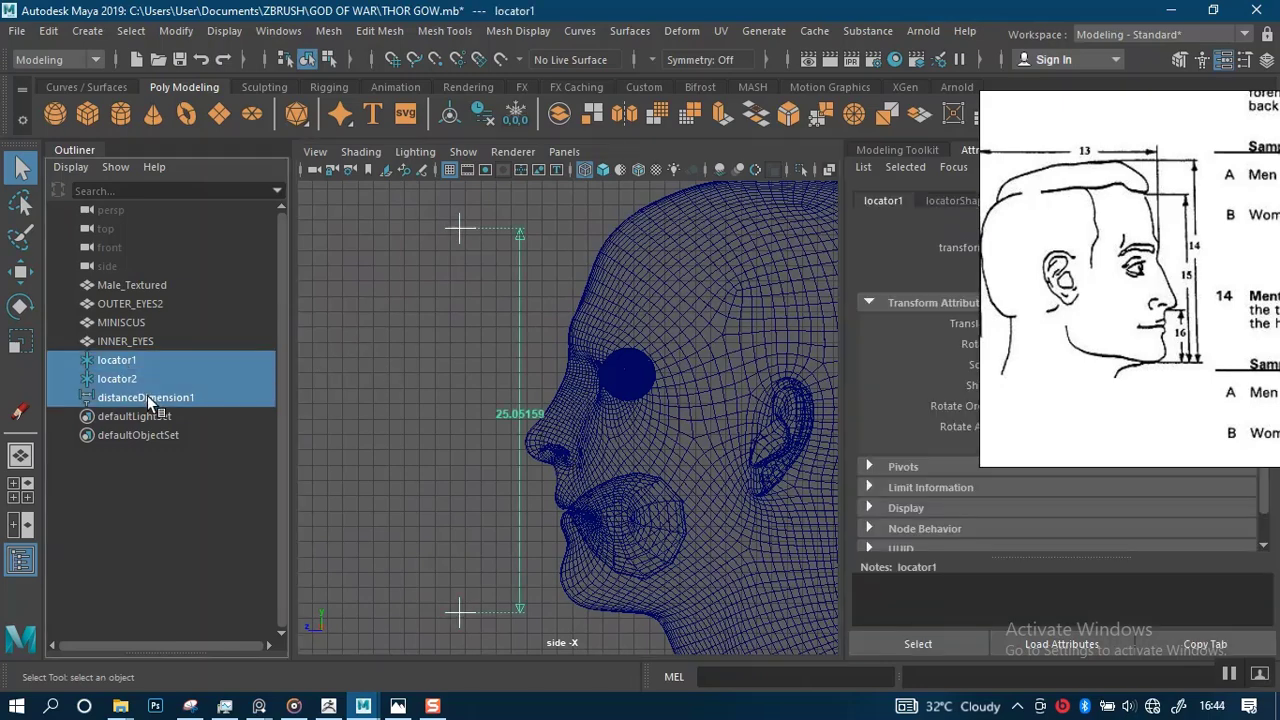
{"action": "key", "text": "ctrl+h"}
{"action": "scroll", "coordinate": [520, 349], "scroll_direction": "down", "scroll_amount": 6}
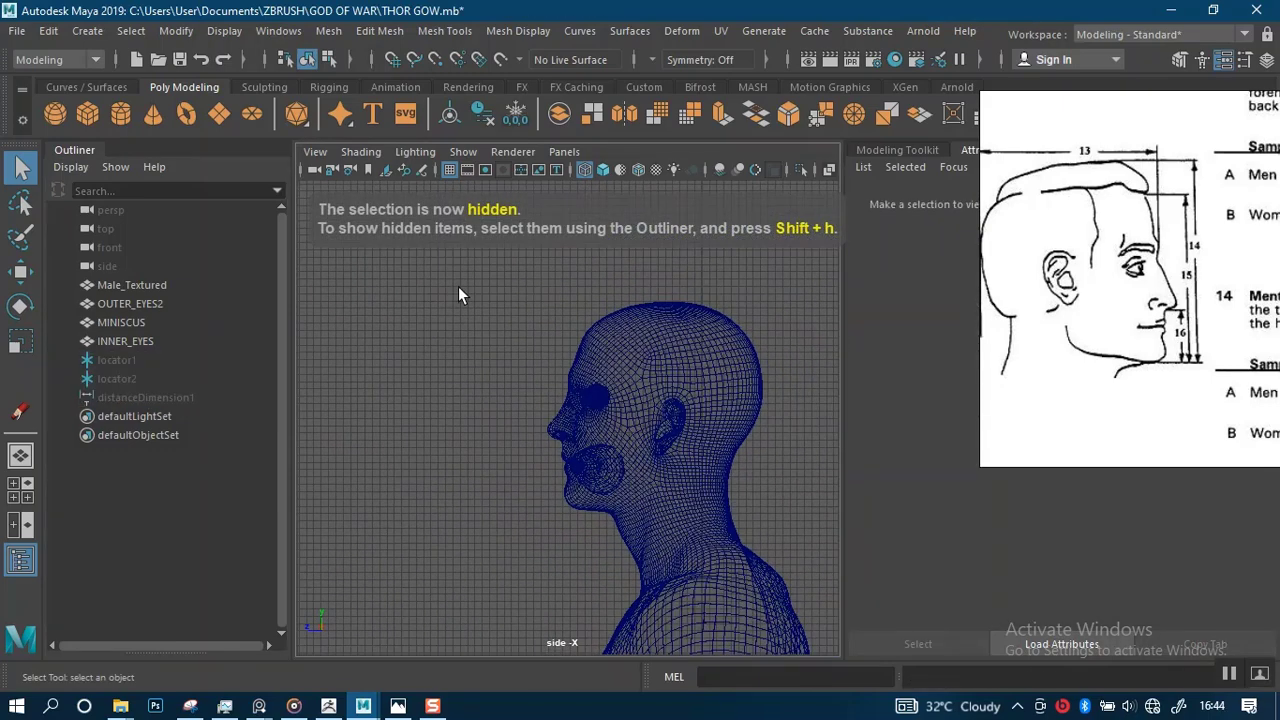
Examine the male base mesh in the perspective view, from its full-body proportions to the head and shoulders.
{"action": "key", "text": "space"}
{"action": "key", "text": "space"}
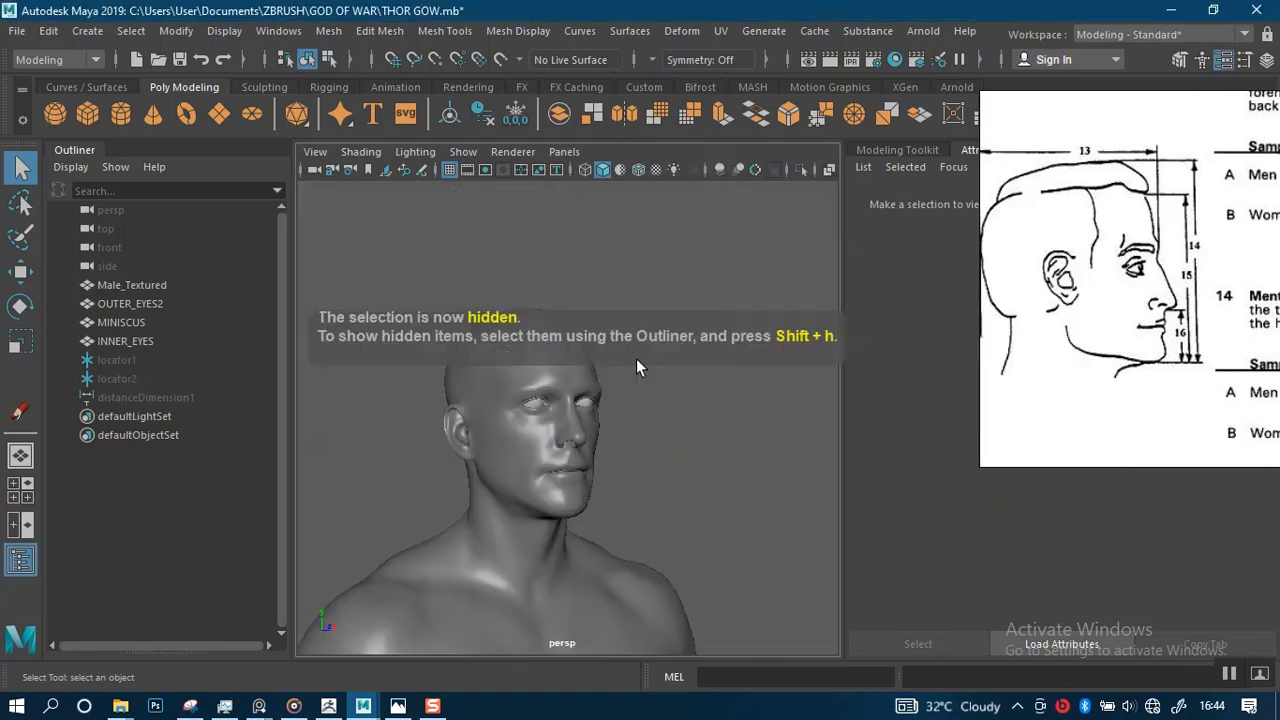
{"action": "right_click_drag", "start_coordinate": [636, 358], "coordinate": [505, 295], "text": "alt"}
{"action": "left_click_drag", "start_coordinate": [668, 421], "coordinate": [612, 411], "text": "alt"}
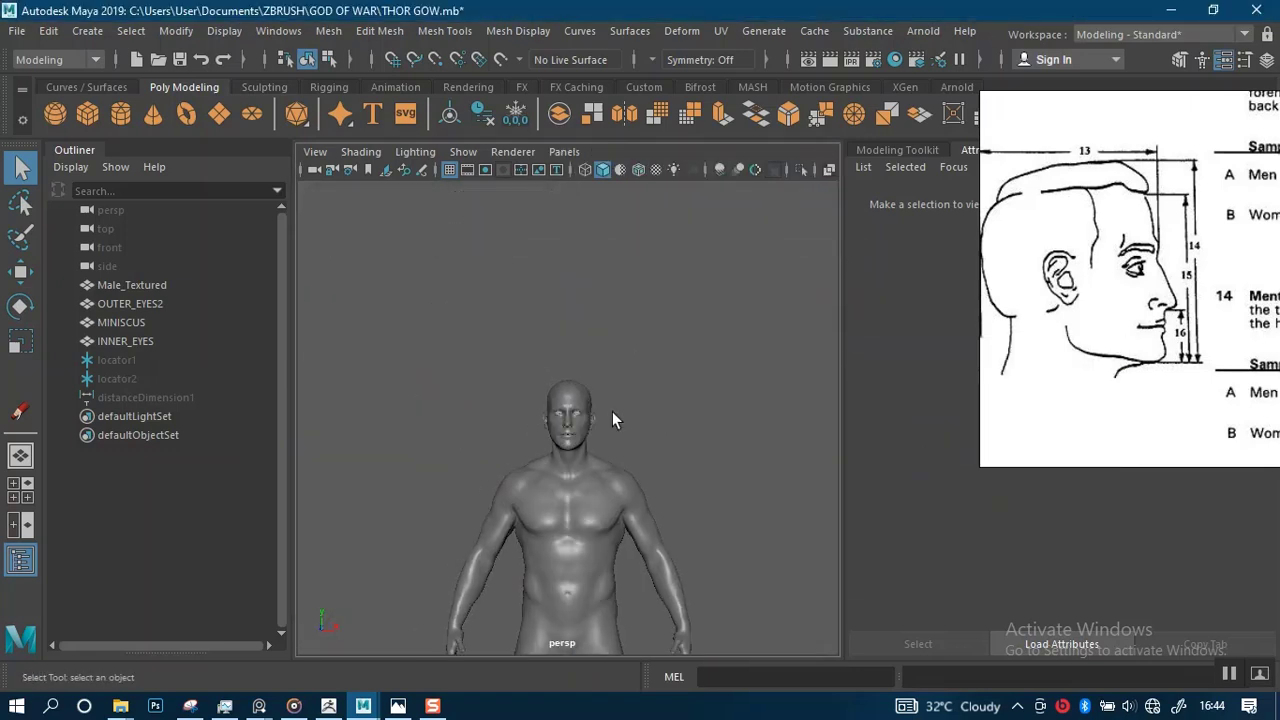
{"action": "middle_click_drag", "start_coordinate": [618, 420], "coordinate": [574, 290], "text": "alt"}
{"action": "right_click_drag", "start_coordinate": [620, 413], "coordinate": [593, 404], "text": "alt"}
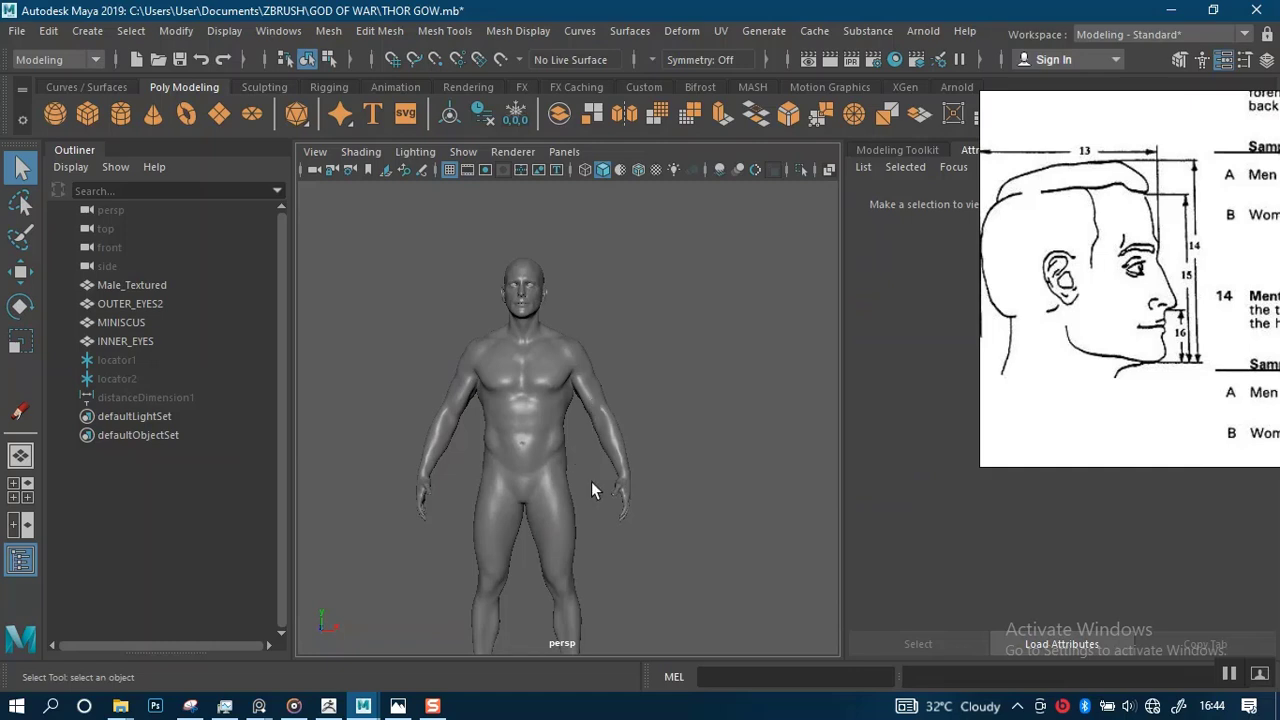
{"action": "right_click_drag", "start_coordinate": [584, 490], "coordinate": [578, 454], "text": "alt"}
{"action": "left_click_drag", "start_coordinate": [578, 454], "coordinate": [628, 441], "text": "alt"}
{"action": "right_click_drag", "start_coordinate": [628, 441], "coordinate": [637, 460], "text": "alt"}
{"action": "middle_click_drag", "start_coordinate": [624, 434], "coordinate": [650, 475], "text": "alt"}
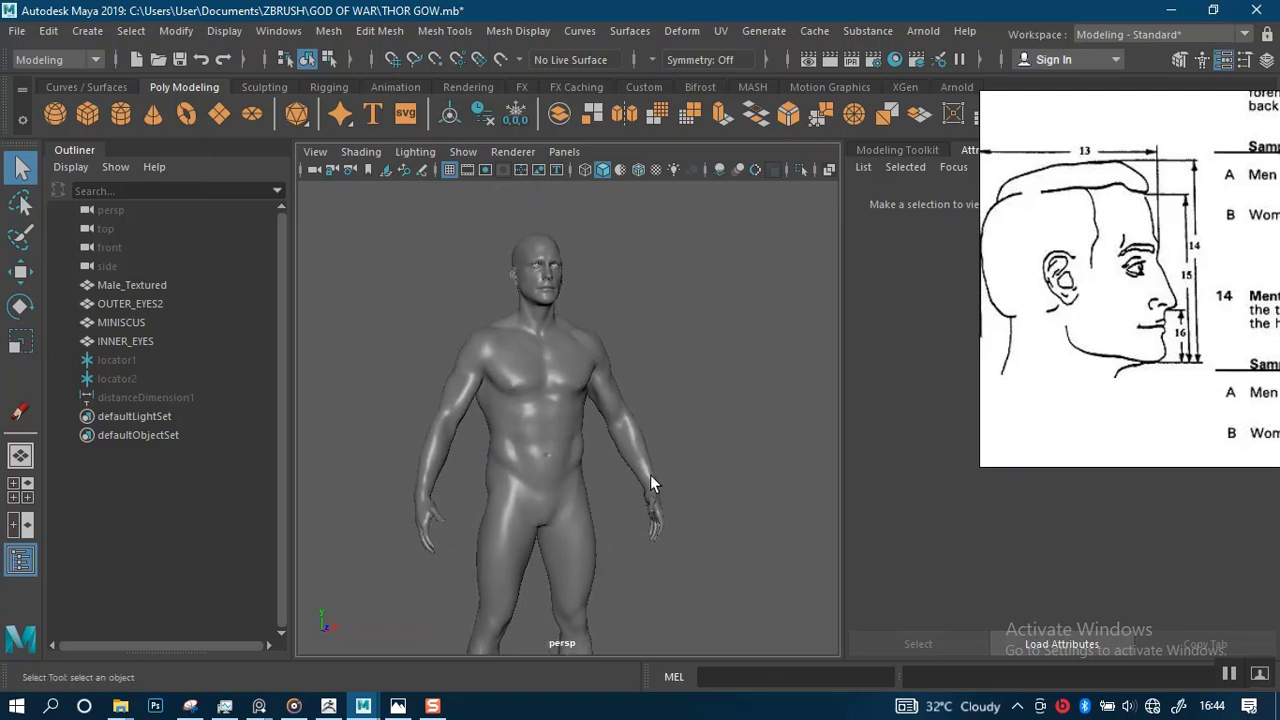
{"action": "right_click_drag", "start_coordinate": [570, 440], "coordinate": [570, 497], "text": "alt"}
{"action": "middle_click_drag", "start_coordinate": [568, 385], "coordinate": [594, 490], "text": "alt"}
{"action": "right_click_drag", "start_coordinate": [574, 434], "coordinate": [620, 482], "text": "alt"}
{"action": "left_click_drag", "start_coordinate": [652, 455], "coordinate": [596, 449], "text": "alt"}
{"action": "middle_click_drag", "start_coordinate": [600, 452], "coordinate": [600, 480], "text": "alt"}
{"action": "right_click_drag", "start_coordinate": [590, 465], "coordinate": [602, 490], "text": "alt"}
{"action": "left_click_drag", "start_coordinate": [602, 490], "coordinate": [624, 484], "text": "alt"}
{"action": "middle_click_drag", "start_coordinate": [598, 392], "coordinate": [598, 427], "text": "alt"}
{"action": "right_click_drag", "start_coordinate": [598, 427], "coordinate": [606, 426], "text": "alt"}
{"action": "left_click_drag", "start_coordinate": [606, 426], "coordinate": [618, 422], "text": "alt"}
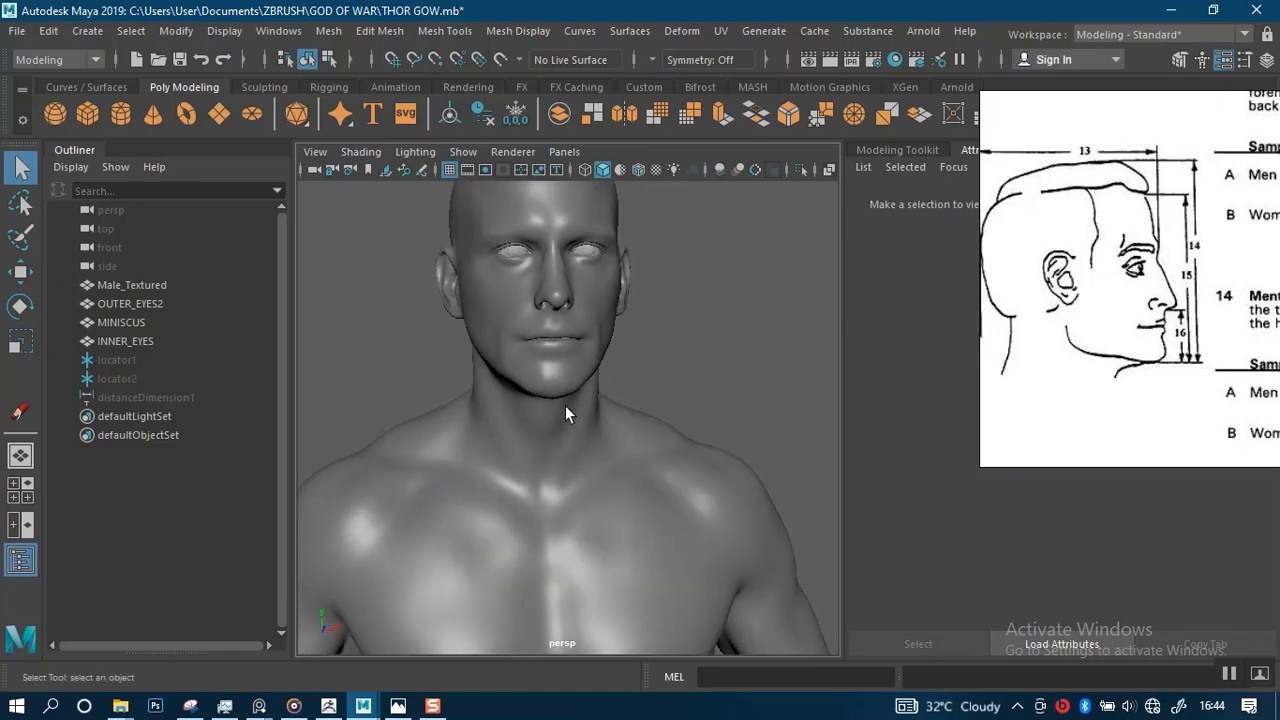
Rename the Male_Textured mesh as THOR_BASE_MESH.
{"action": "left_click", "coordinate": [527, 423]}
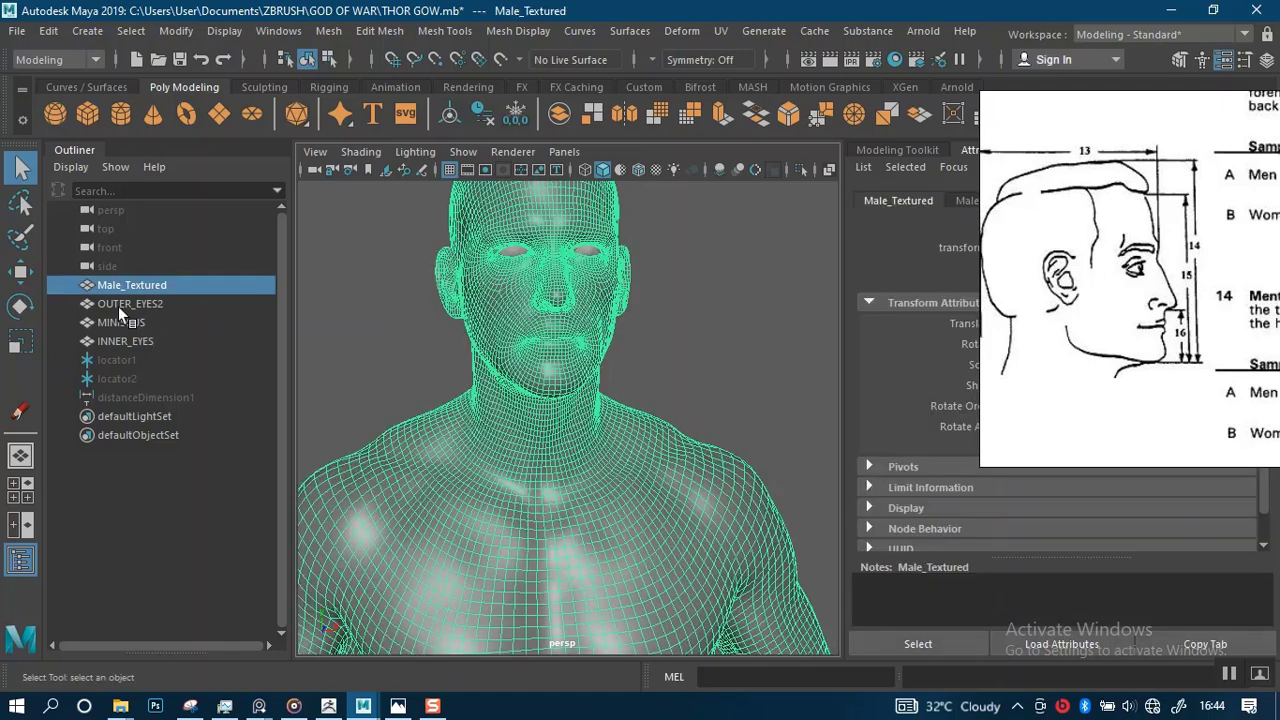
{"action": "double_click", "coordinate": [137, 285]}
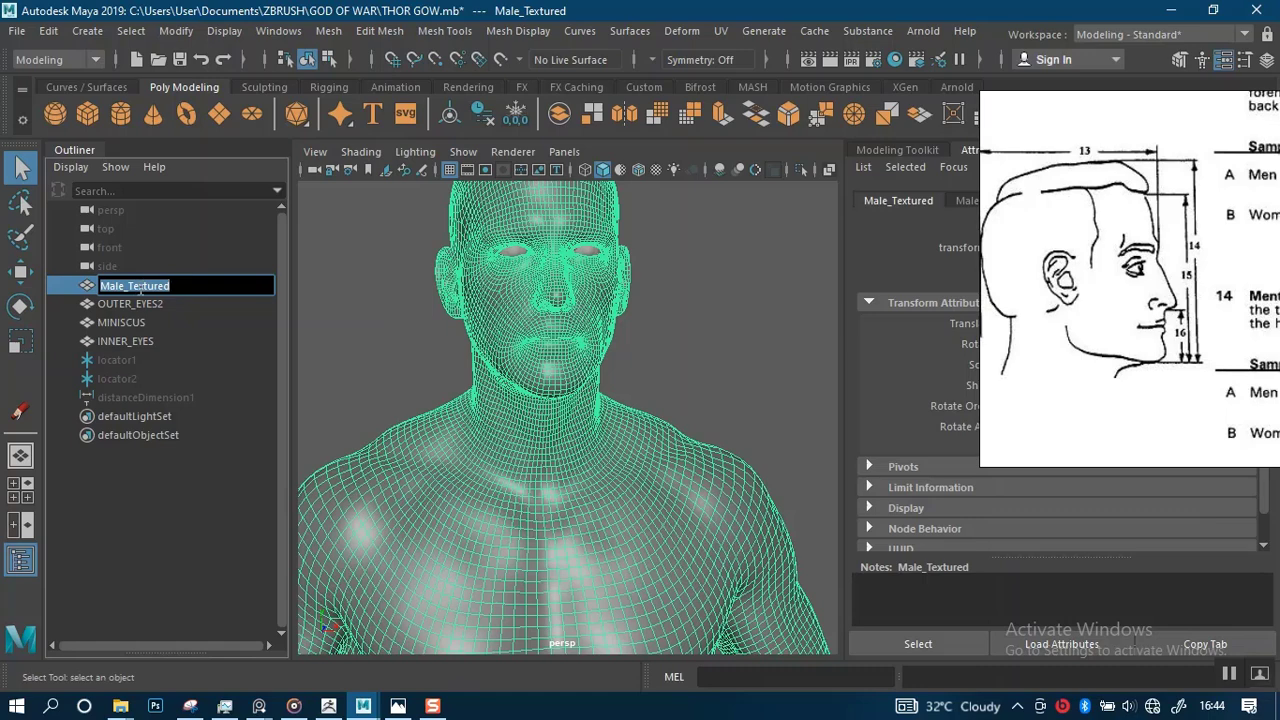
{"action": "type", "text": "thor"}
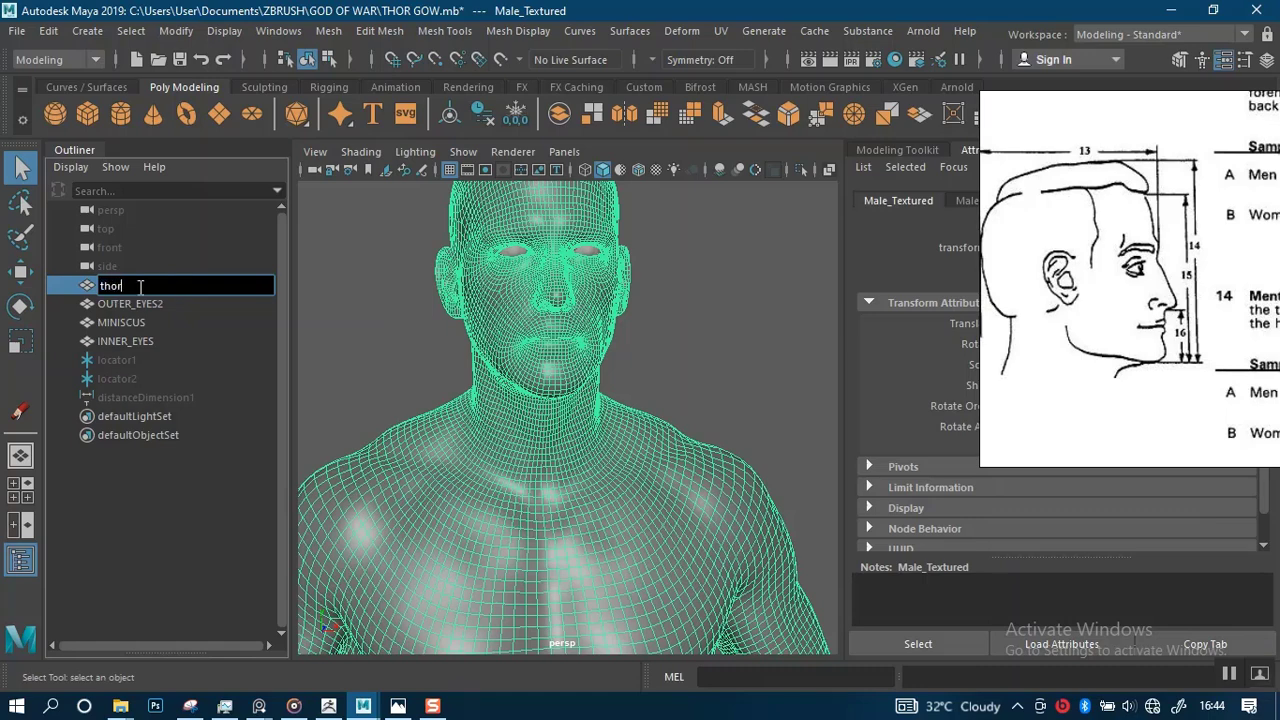
{"action": "key", "text": "Caps_Lock"}
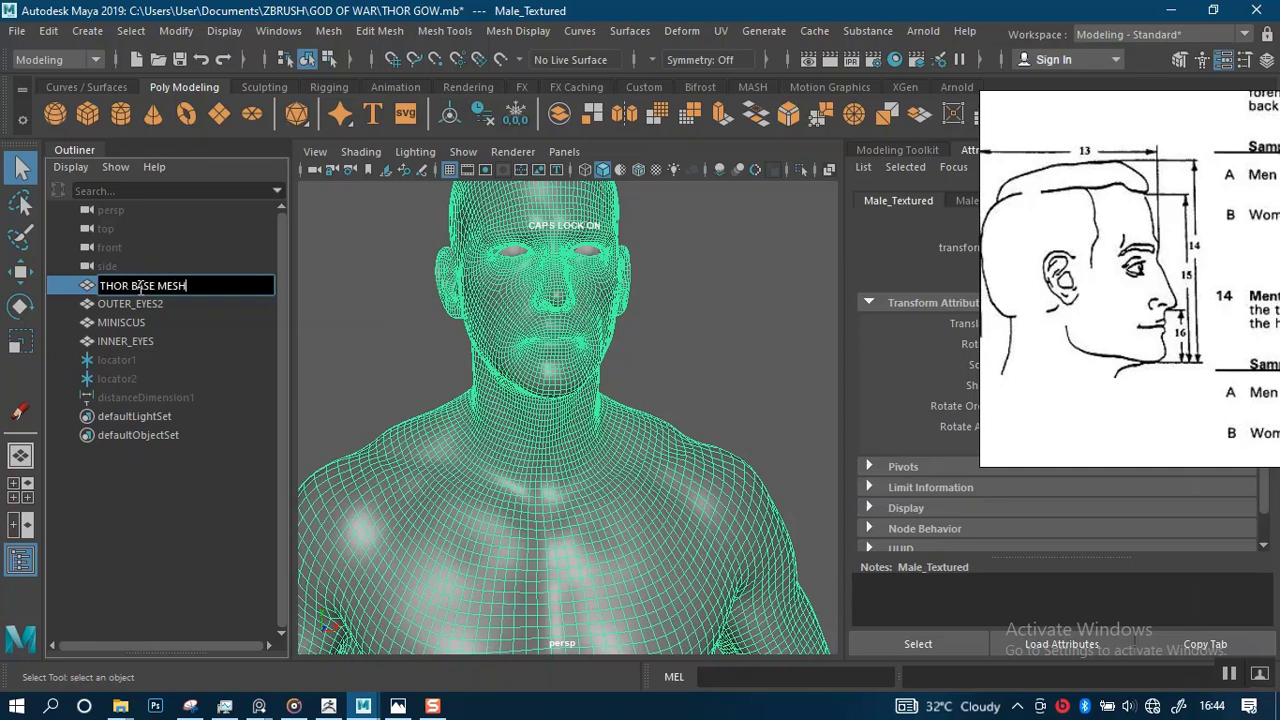
{"action": "key", "text": "Return"}
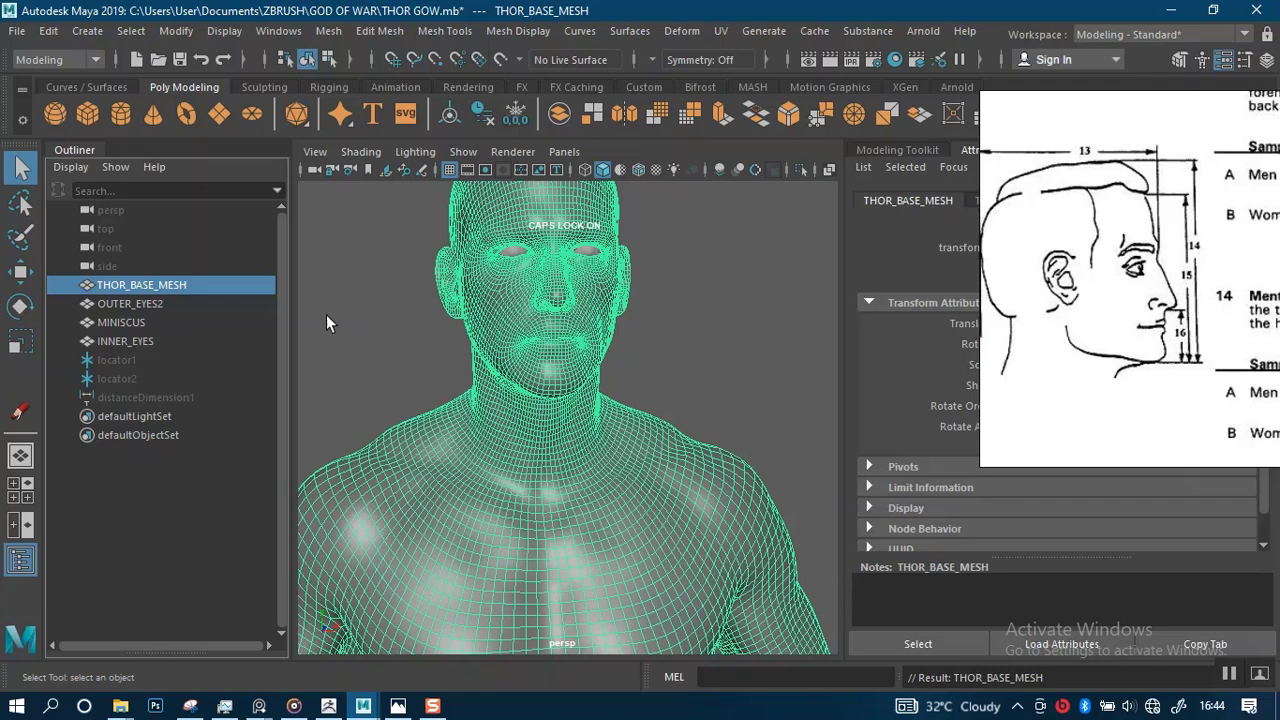
Rename the OUTER_EYES2 mesh as OUTER_EYES.
{"action": "left_click", "coordinate": [180, 305]}
{"action": "double_click", "coordinate": [194, 304]}
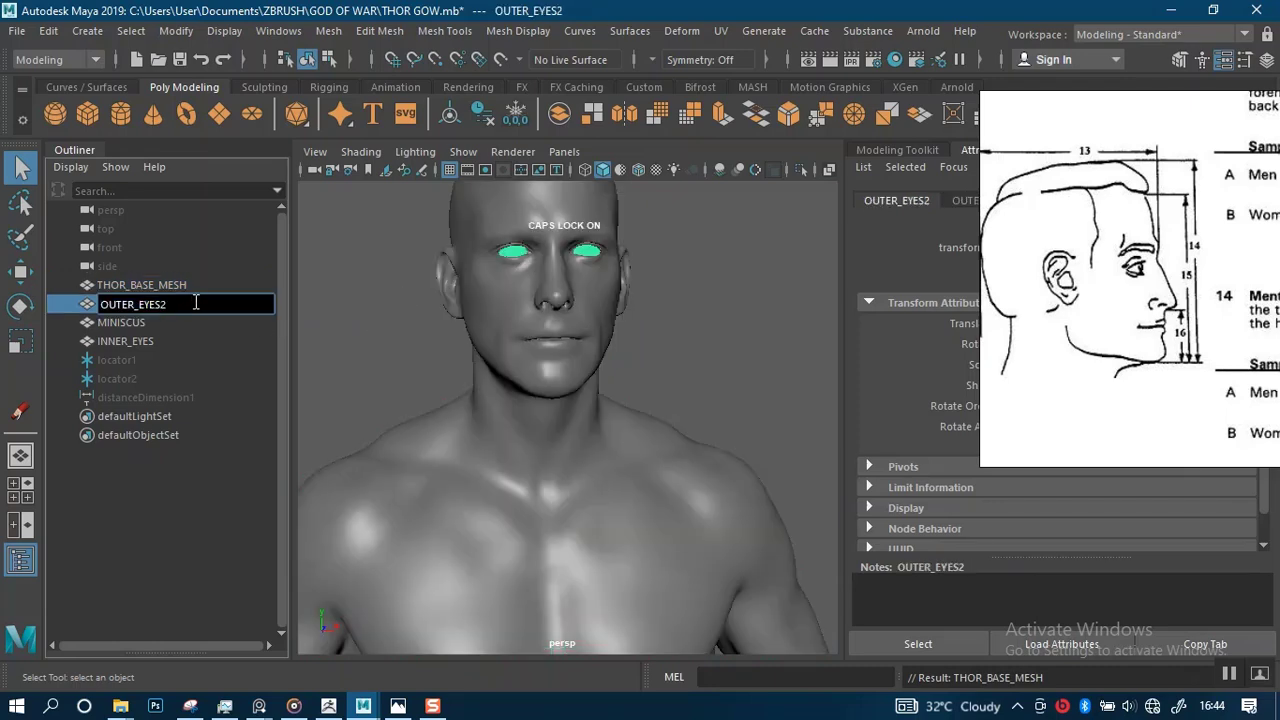
{"action": "key", "text": "Return"}
Hide the MINISCUS and INNER_EYES meshes, leaving the base mesh and outer eyes displayed.
{"action": "right_click_drag", "start_coordinate": [449, 378], "coordinate": [449, 310], "text": "alt"}
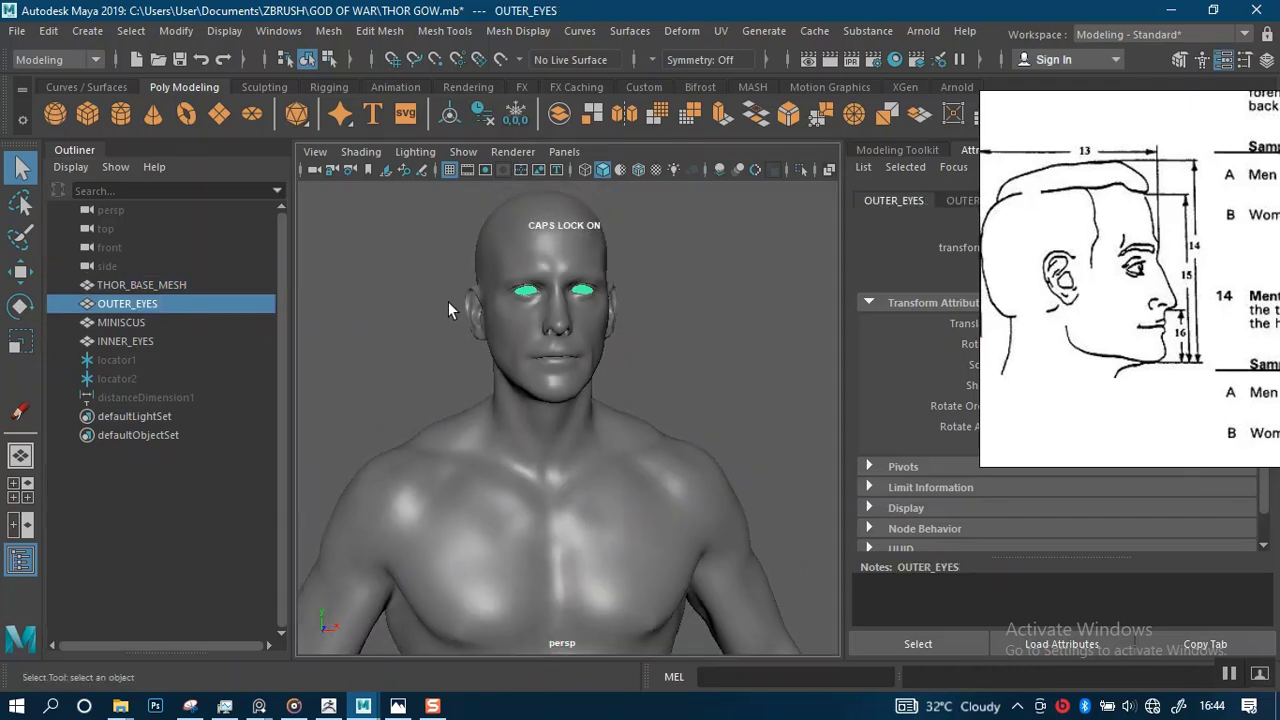
{"action": "right_click_drag", "start_coordinate": [493, 360], "coordinate": [405, 285], "text": "alt"}
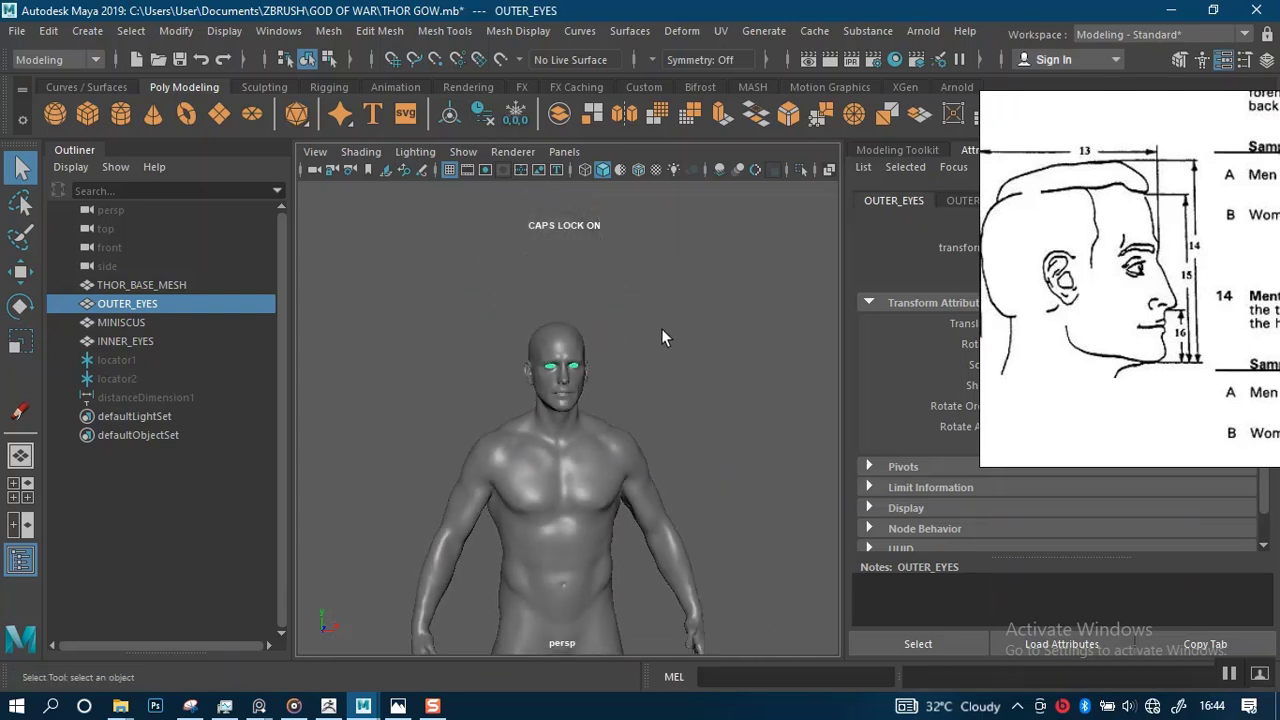
{"action": "left_click_drag", "start_coordinate": [664, 333], "coordinate": [612, 330], "text": "alt"}
{"action": "right_click_drag", "start_coordinate": [604, 370], "coordinate": [628, 478], "text": "alt"}
{"action": "left_click", "coordinate": [677, 353]}
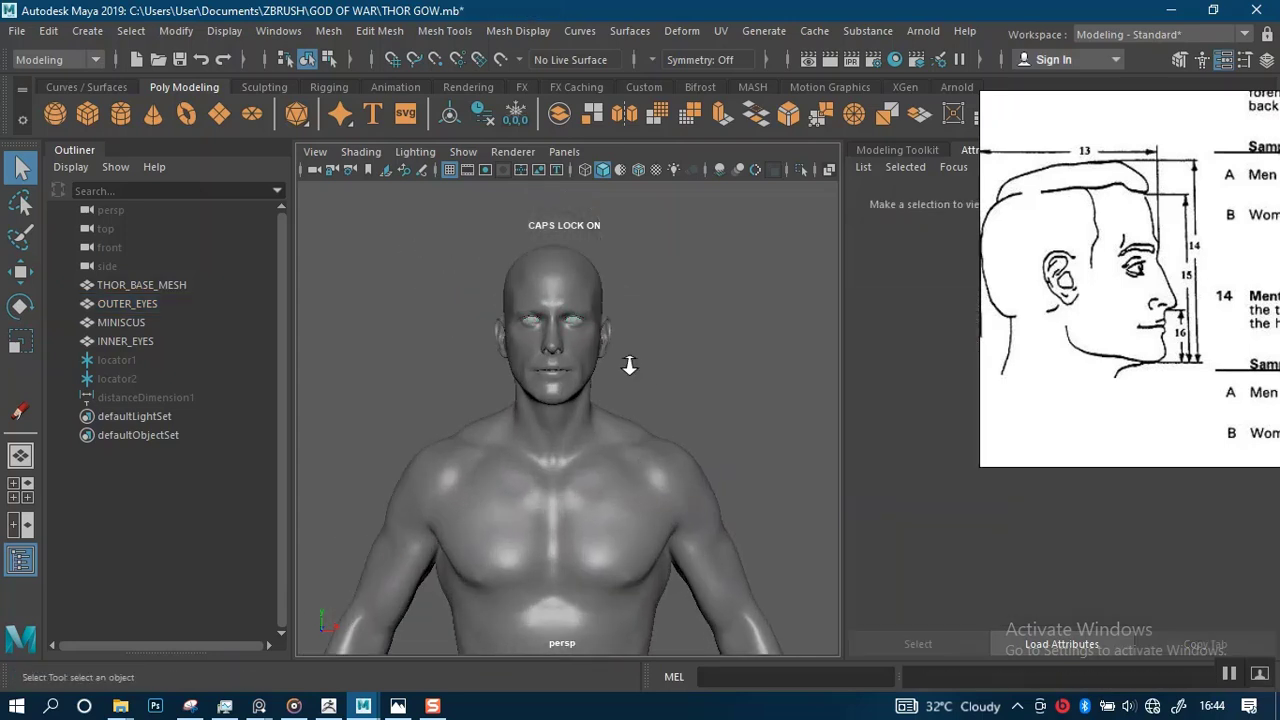
{"action": "right_click_drag", "start_coordinate": [629, 366], "coordinate": [651, 510], "text": "alt"}
{"action": "left_click_drag", "start_coordinate": [581, 345], "coordinate": [481, 355], "text": "alt"}
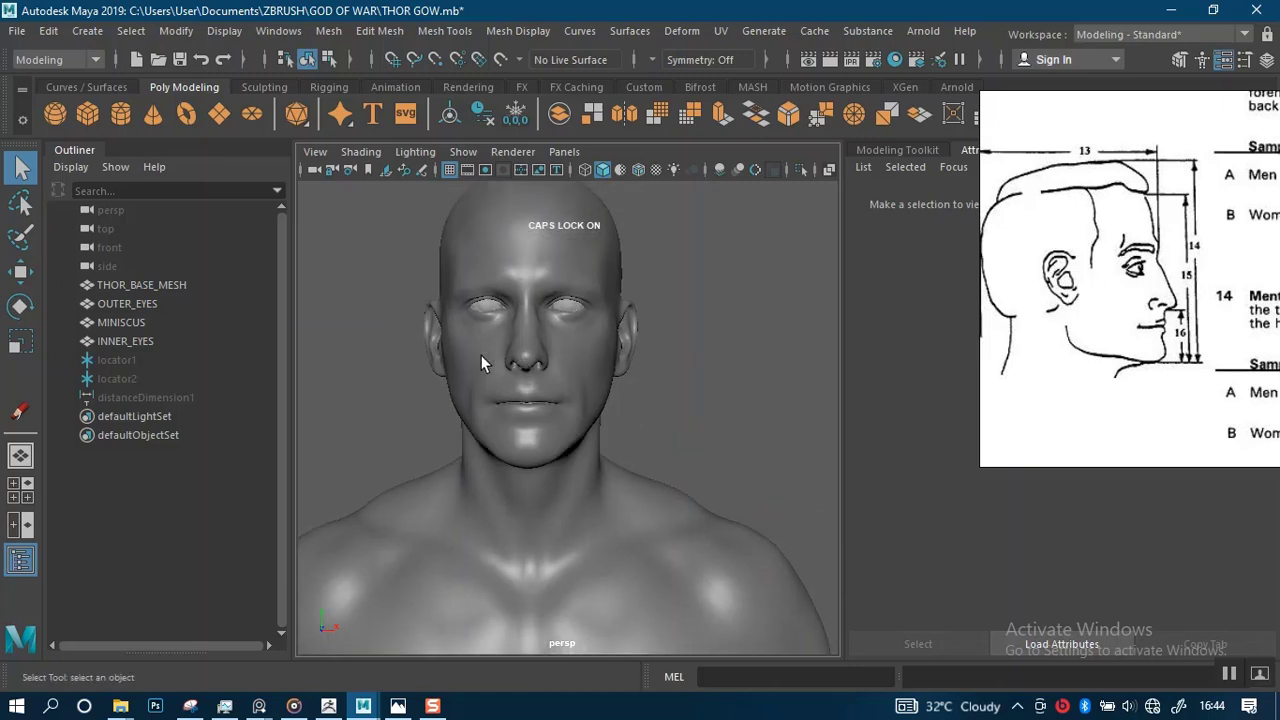
{"action": "left_click", "coordinate": [120, 337]}
{"action": "left_click", "coordinate": [125, 322], "text": "ctrl"}
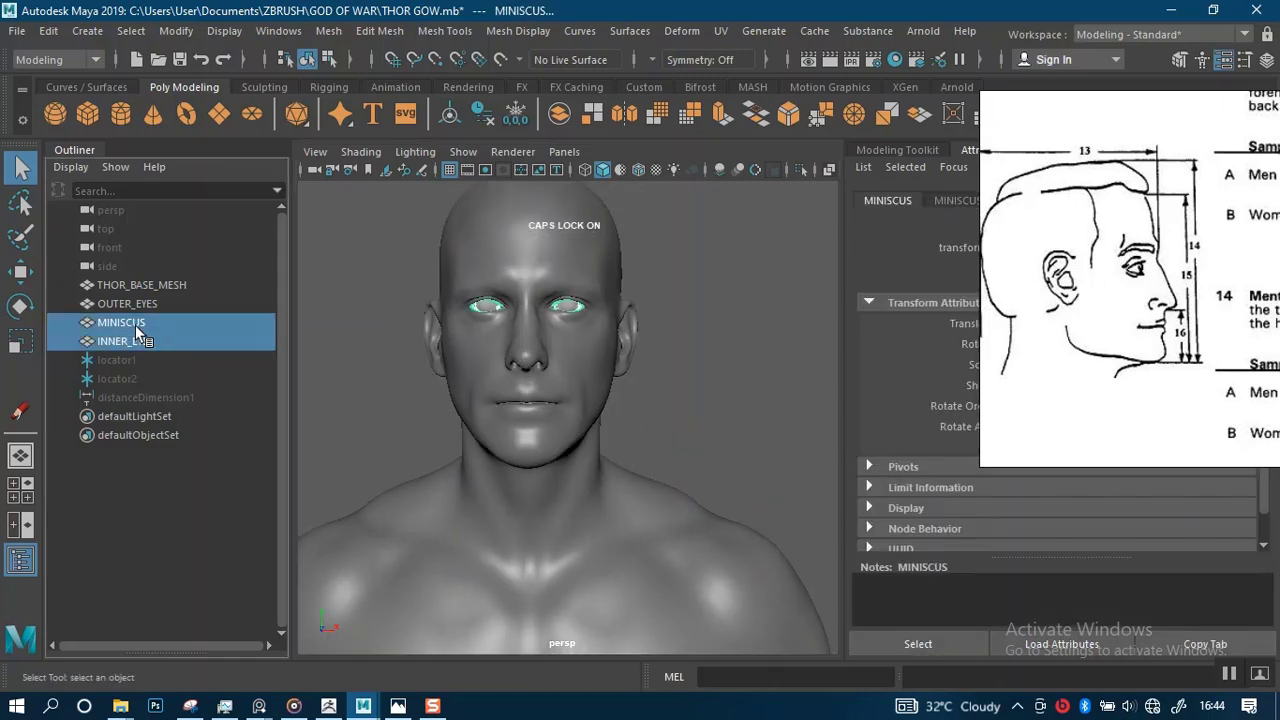
{"action": "key", "text": "ctrl+h"}
Examine the nose and eye areas of the face up close and select the OUTER_EYES mesh.
{"action": "scroll", "coordinate": [601, 387], "scroll_direction": "up", "scroll_amount": 5}
{"action": "middle_click_drag", "start_coordinate": [543, 308], "coordinate": [579, 449], "text": "alt"}
{"action": "scroll", "coordinate": [579, 449], "scroll_direction": "up", "scroll_amount": 5}
{"action": "left_click_drag", "start_coordinate": [493, 356], "coordinate": [561, 318], "text": "alt"}
{"action": "key", "text": "Caps_Lock"}
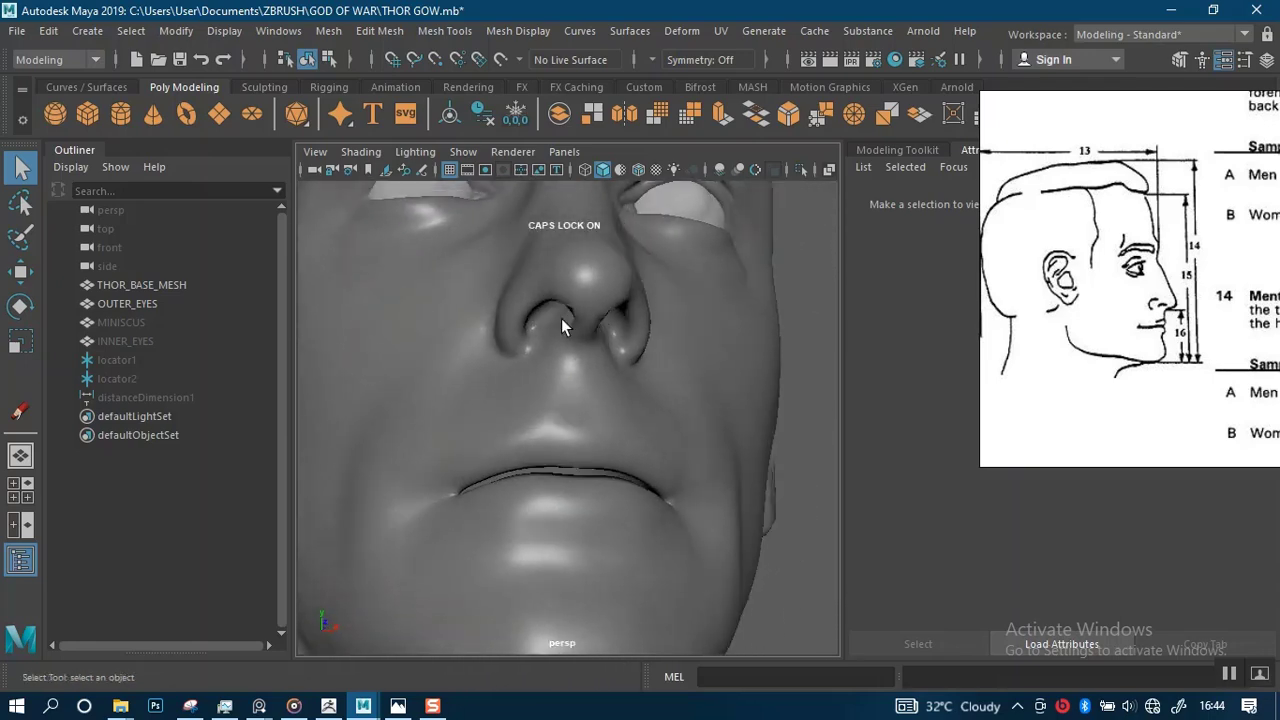
{"action": "middle_click_drag", "start_coordinate": [561, 312], "coordinate": [569, 453], "text": "alt"}
{"action": "right_click_drag", "start_coordinate": [425, 438], "coordinate": [482, 438], "text": "alt"}
{"action": "left_click_drag", "start_coordinate": [482, 438], "coordinate": [489, 278], "text": "alt"}
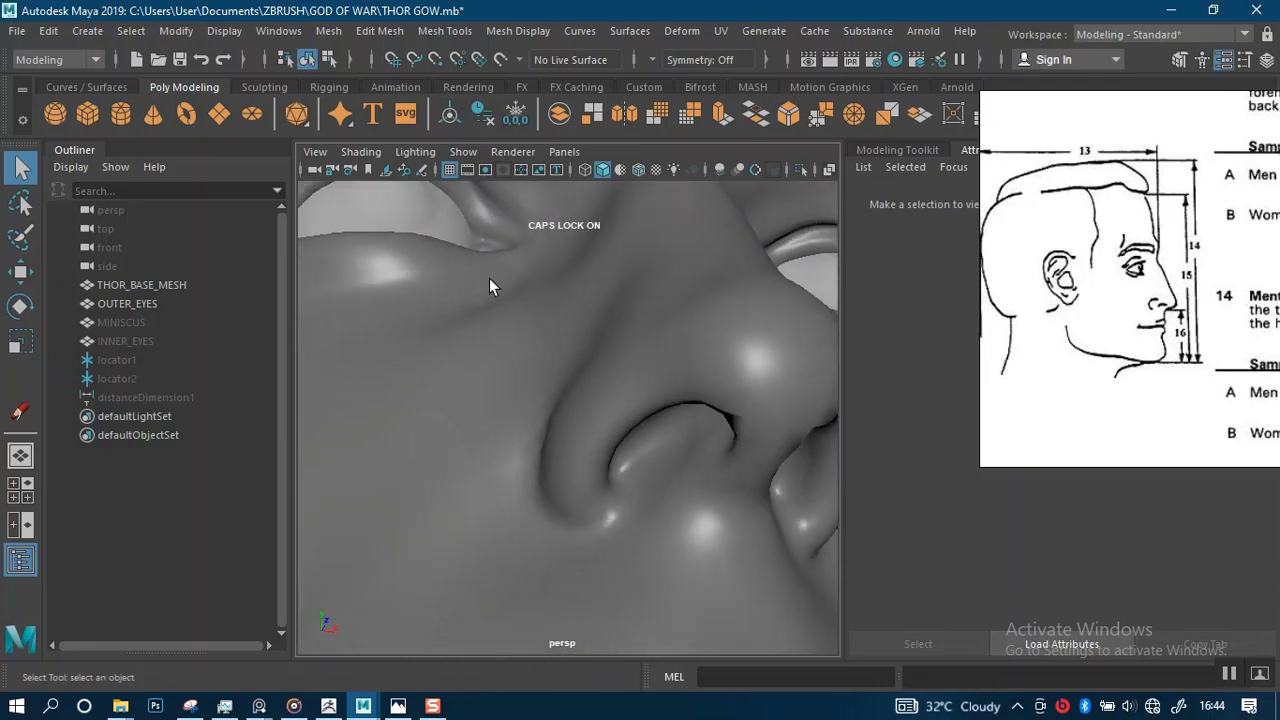
{"action": "middle_click_drag", "start_coordinate": [489, 278], "coordinate": [514, 341], "text": "alt"}
{"action": "right_click_drag", "start_coordinate": [514, 341], "coordinate": [505, 317], "text": "alt"}
{"action": "left_click_drag", "start_coordinate": [505, 317], "coordinate": [559, 315], "text": "alt"}
{"action": "left_click", "coordinate": [559, 315]}
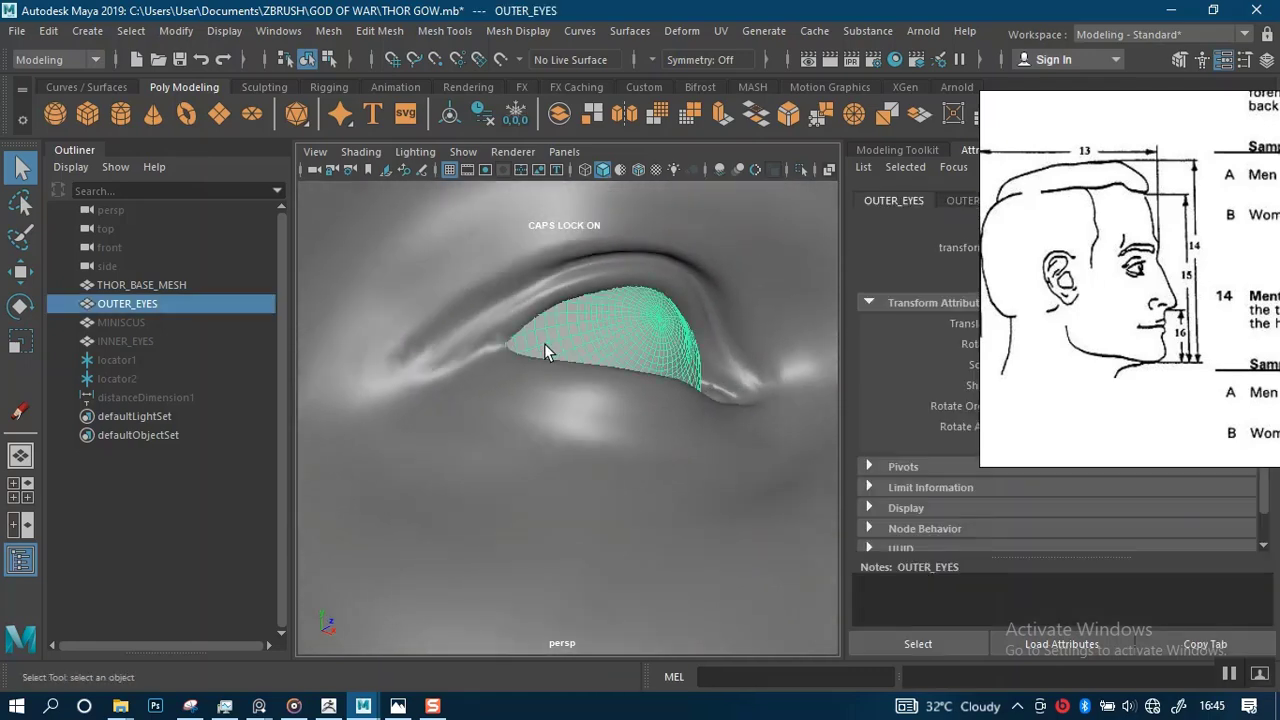
Group the OUTER_EYES, MINISCUS and INNER_EYES meshes together.
{"action": "middle_click_drag", "start_coordinate": [550, 346], "coordinate": [331, 314], "text": "alt"}
{"action": "right_click_drag", "start_coordinate": [440, 314], "coordinate": [335, 316], "text": "alt"}
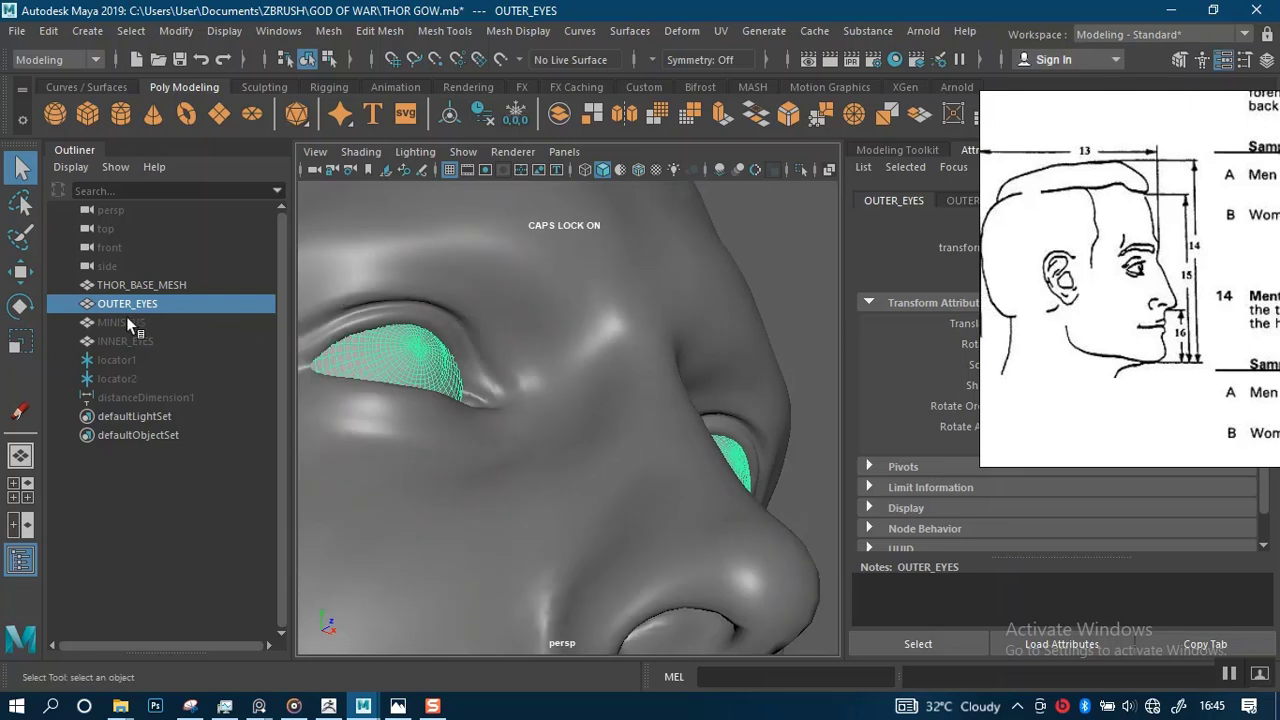
{"action": "left_click", "coordinate": [128, 342], "text": "shift"}
{"action": "key", "text": "ctrl+g"}
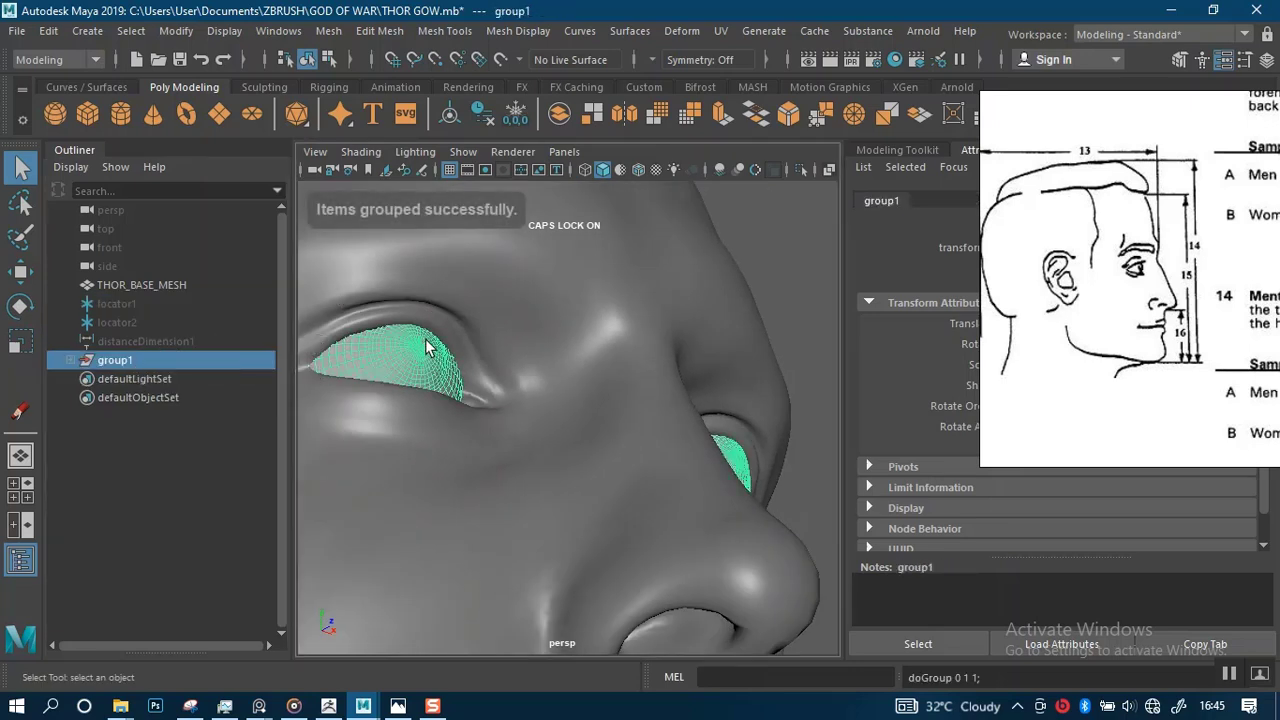
Examine how the grouped eyes sit within the eyelids from the side and the front.
{"action": "key", "text": "w"}
{"action": "left_click", "coordinate": [452, 116]}
{"action": "left_click_drag", "start_coordinate": [522, 317], "coordinate": [603, 364], "text": "alt"}
{"action": "right_click_drag", "start_coordinate": [603, 364], "coordinate": [577, 345], "text": "alt"}
{"action": "middle_click_drag", "start_coordinate": [665, 385], "coordinate": [567, 350], "text": "alt"}
{"action": "right_click_drag", "start_coordinate": [567, 350], "coordinate": [638, 545], "text": "alt"}
{"action": "left_click_drag", "start_coordinate": [600, 425], "coordinate": [561, 418], "text": "alt"}
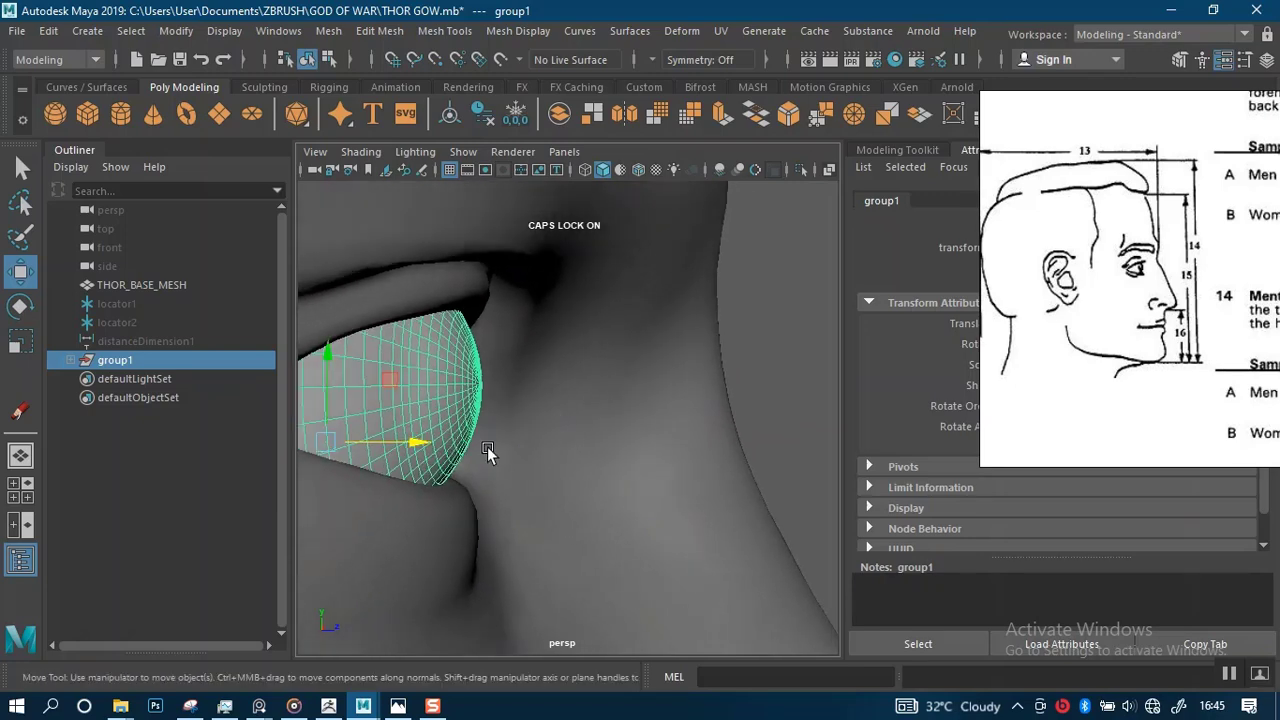
{"action": "right_click_drag", "start_coordinate": [487, 446], "coordinate": [440, 385], "text": "alt"}
{"action": "left_click", "coordinate": [684, 384]}
{"action": "left_click_drag", "start_coordinate": [682, 384], "coordinate": [517, 411], "text": "alt"}
{"action": "middle_click_drag", "start_coordinate": [517, 408], "coordinate": [579, 391], "text": "alt"}
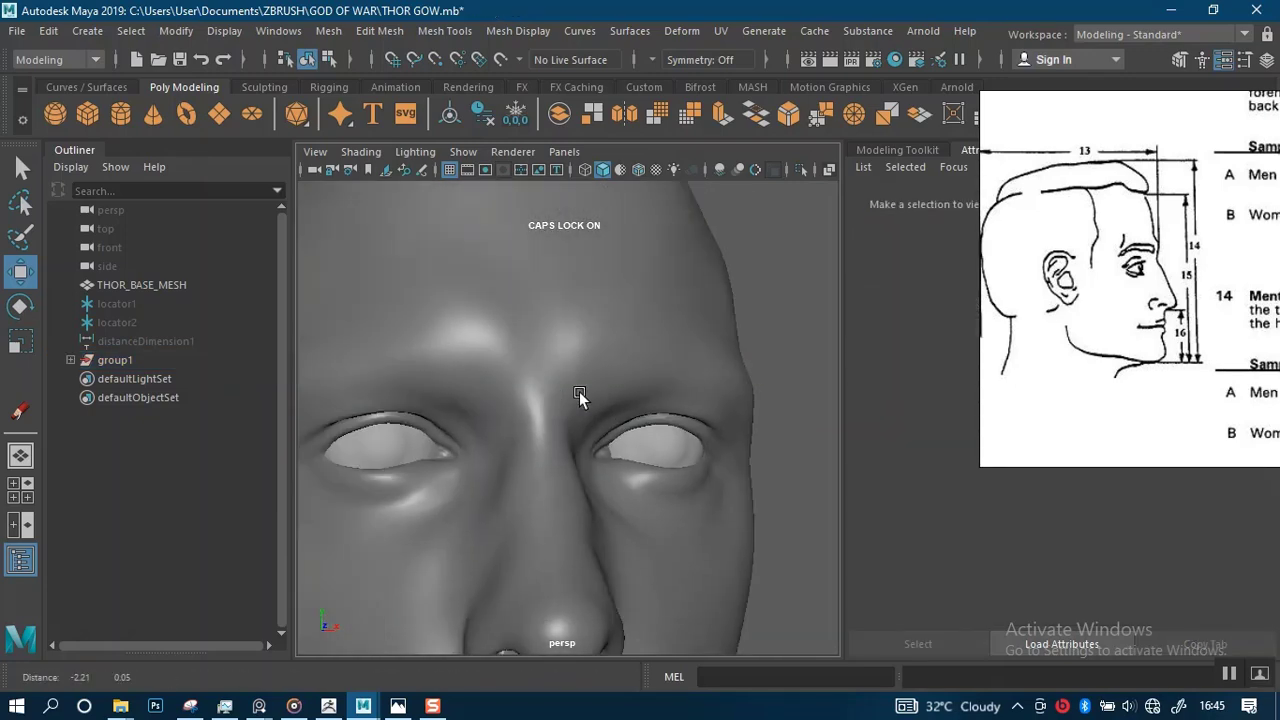
{"action": "right_click_drag", "start_coordinate": [579, 391], "coordinate": [529, 406], "text": "alt"}
Export only THOR_BASE_MESH as an OBJ file named THOR BASE MESH into the GOD OF WAR folder.
{"action": "left_click", "coordinate": [492, 409]}
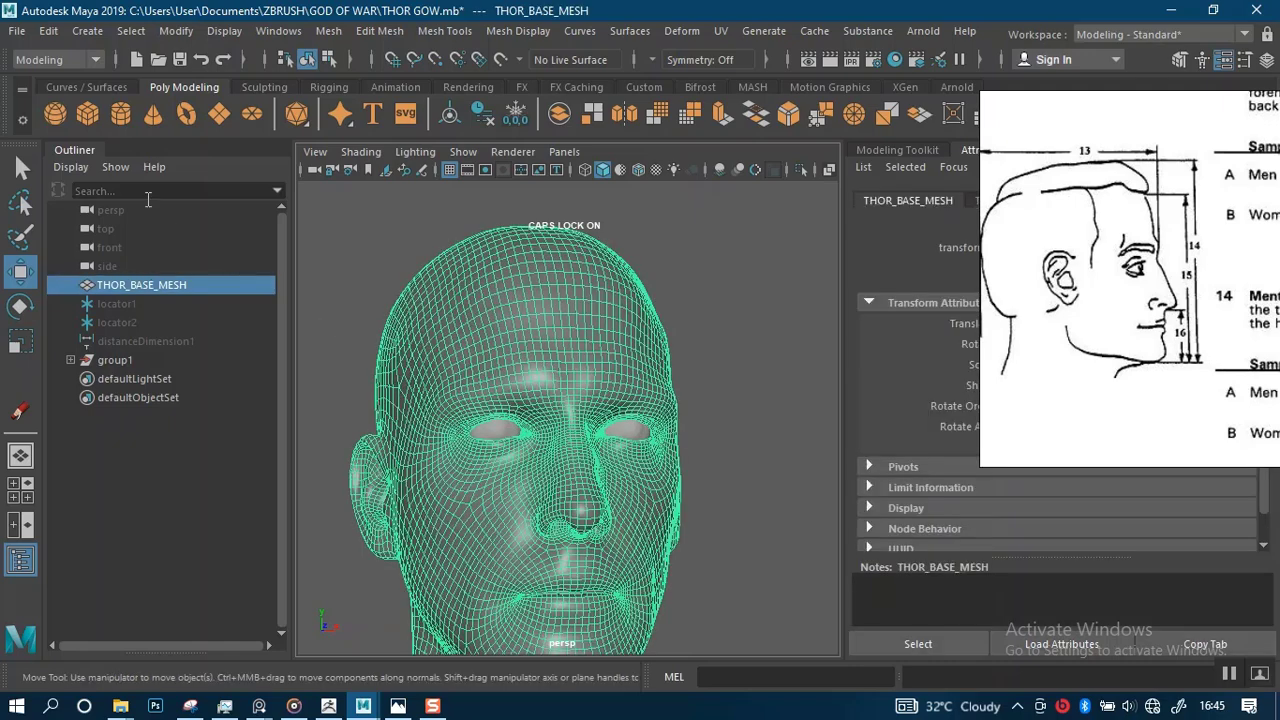
{"action": "left_click", "coordinate": [12, 34]}
{"action": "left_click", "coordinate": [90, 278]}
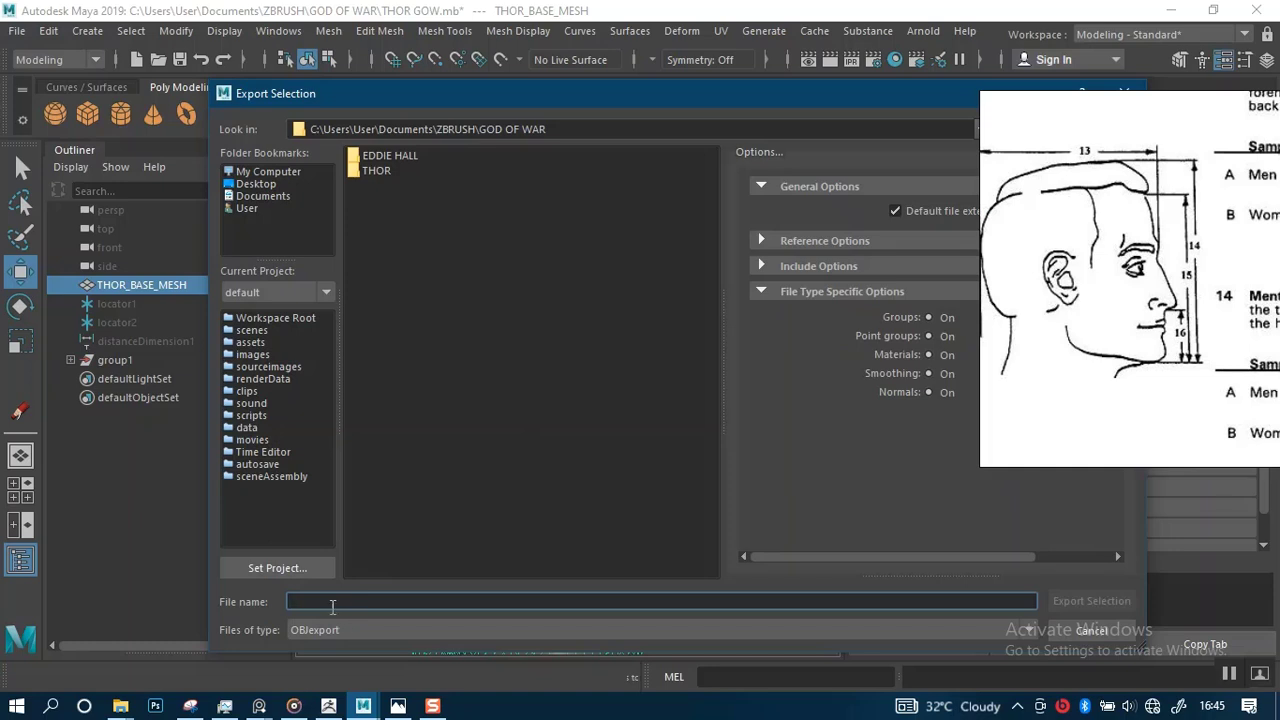
{"action": "type", "text": "THO"}
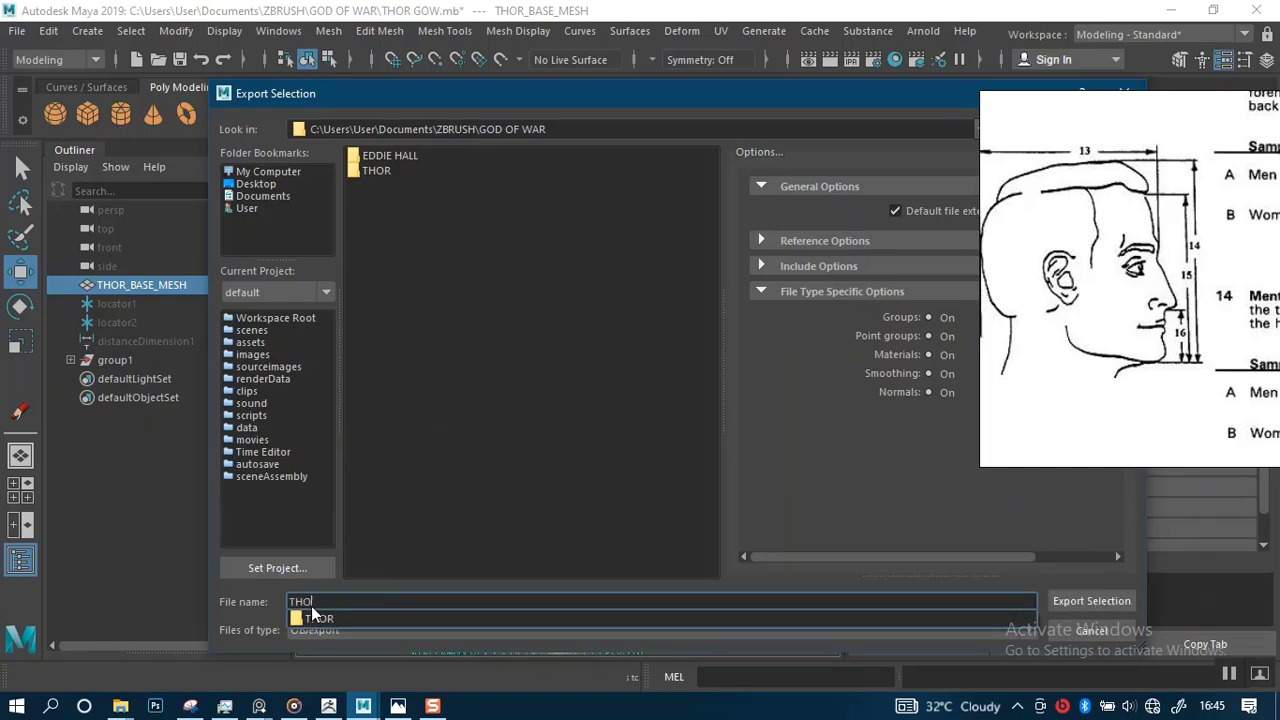
{"action": "type", "text": "R"}
{"action": "left_click", "coordinate": [312, 618]}
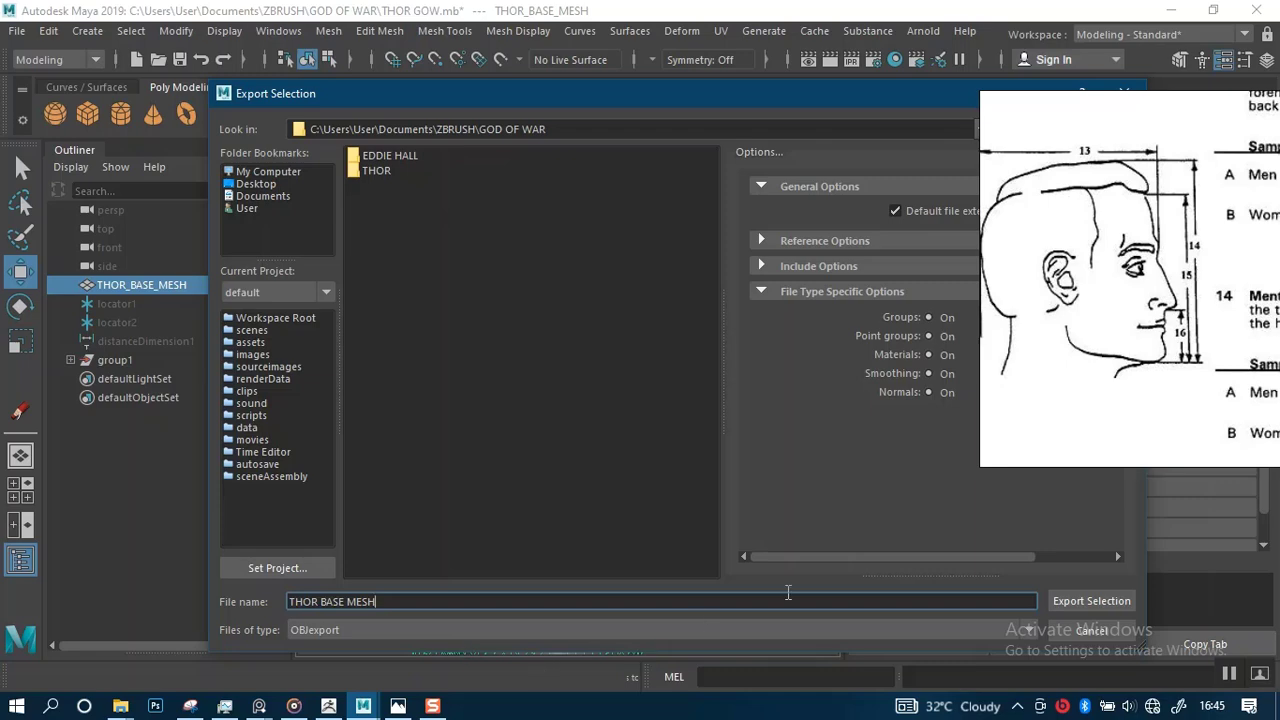
{"action": "left_click", "coordinate": [1052, 599]}
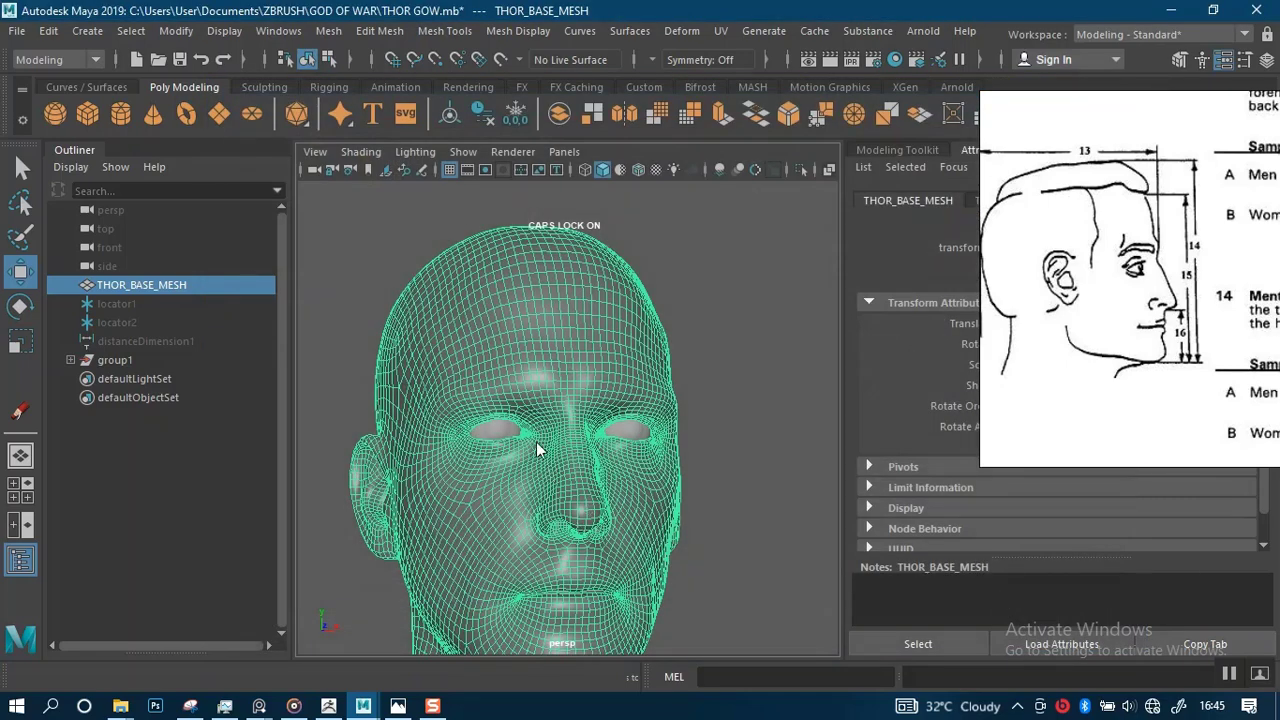
Expand group1 in the Outliner and begin exporting only its OUTER_EYES mesh.
{"action": "scroll", "coordinate": [589, 400], "scroll_direction": "down", "scroll_amount": 4}
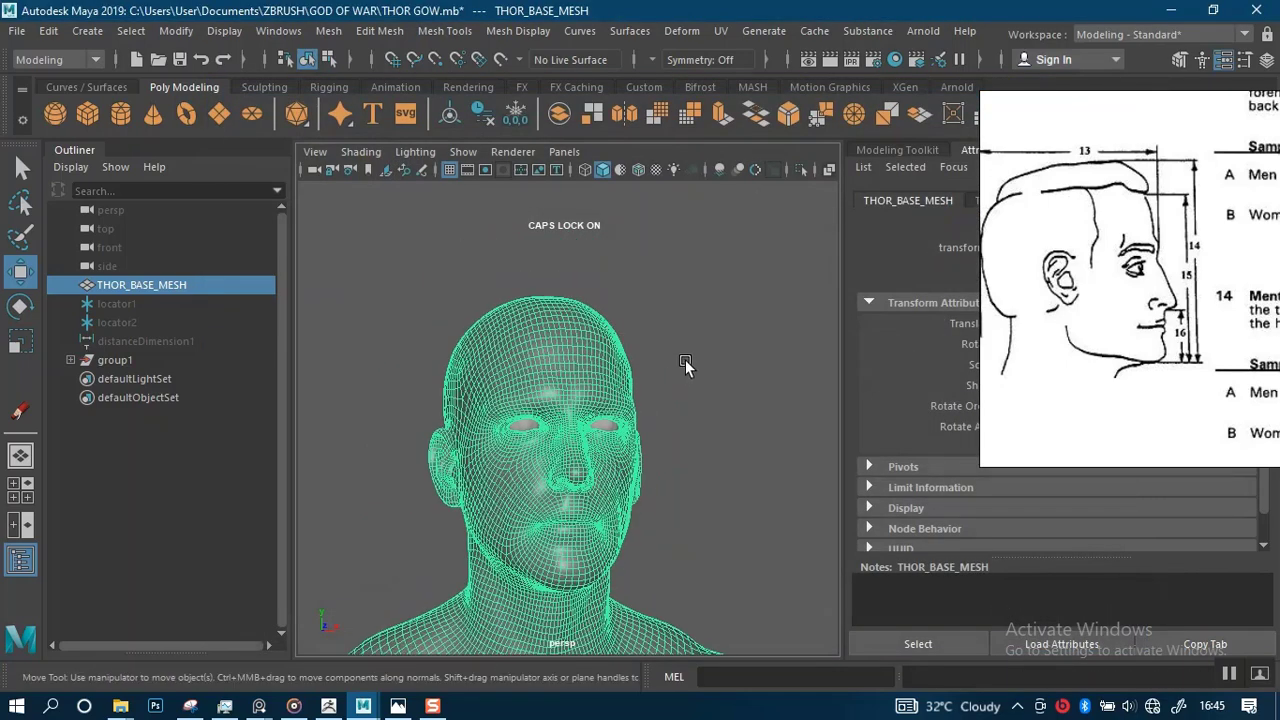
{"action": "left_click", "coordinate": [367, 317]}
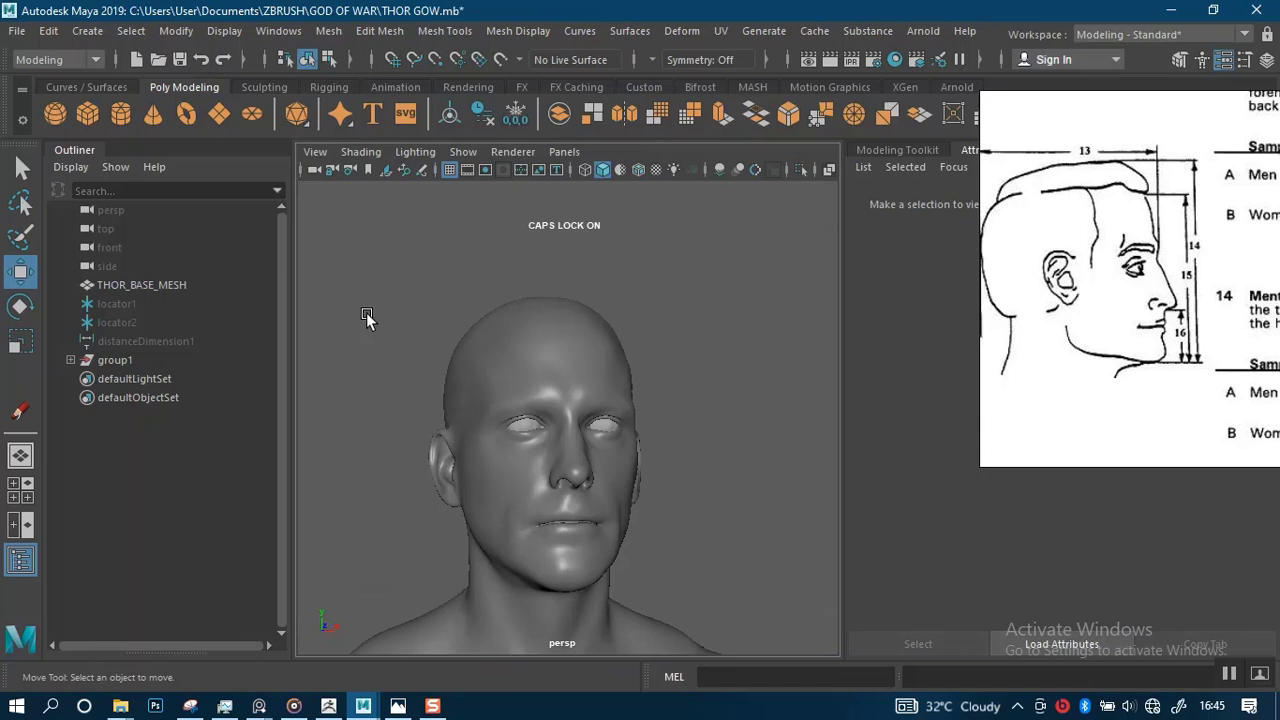
{"action": "left_click", "coordinate": [71, 360]}
{"action": "left_click", "coordinate": [121, 340]}
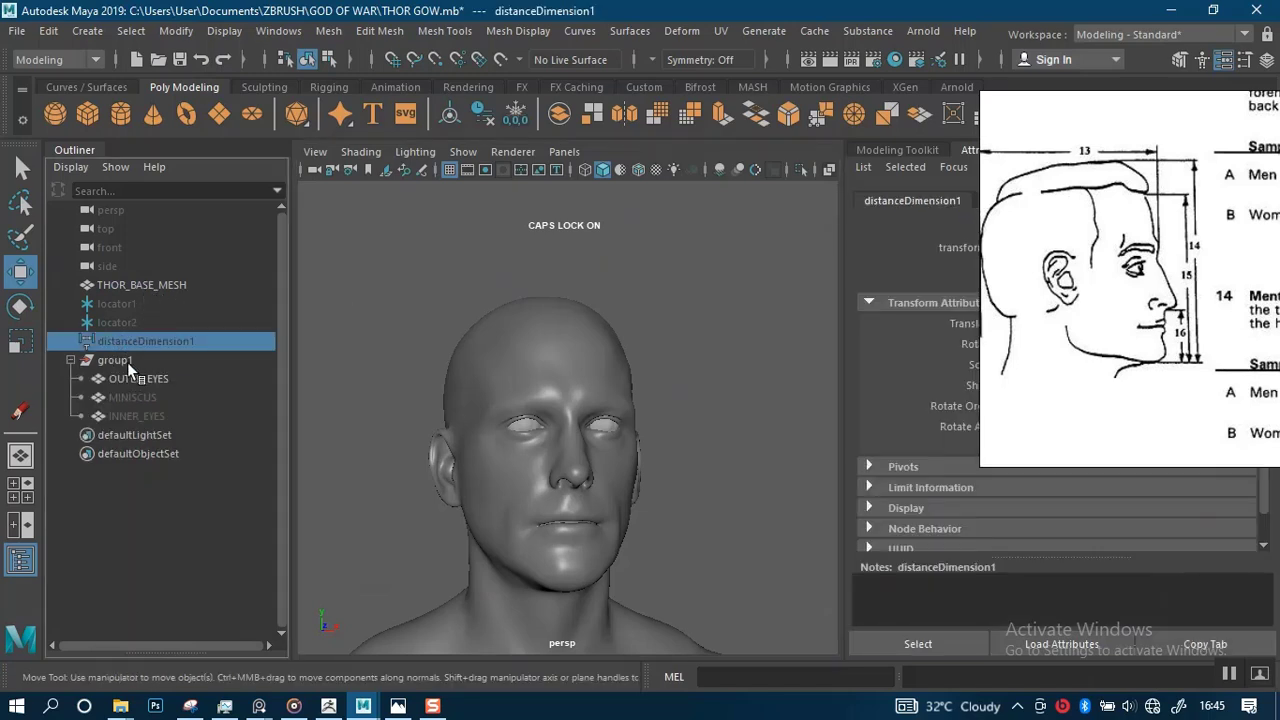
{"action": "left_click", "coordinate": [126, 376]}
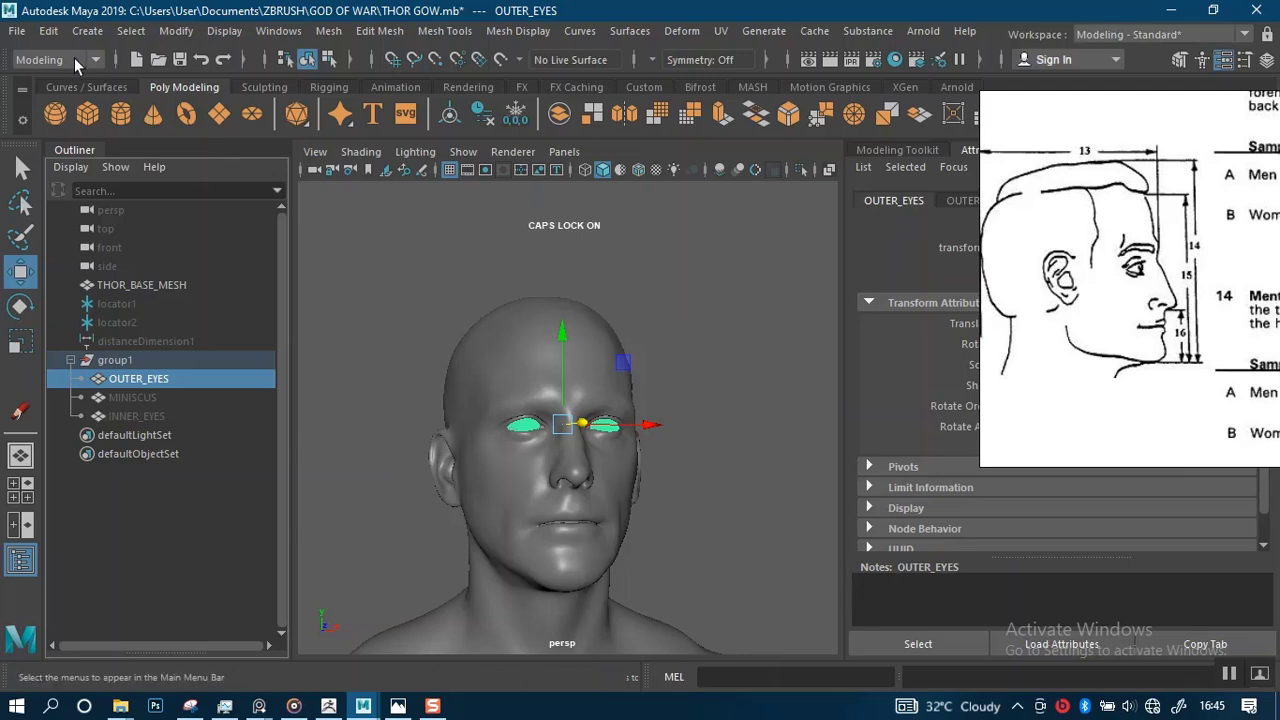
{"action": "left_click", "coordinate": [20, 33]}
{"action": "left_click", "coordinate": [91, 278]}
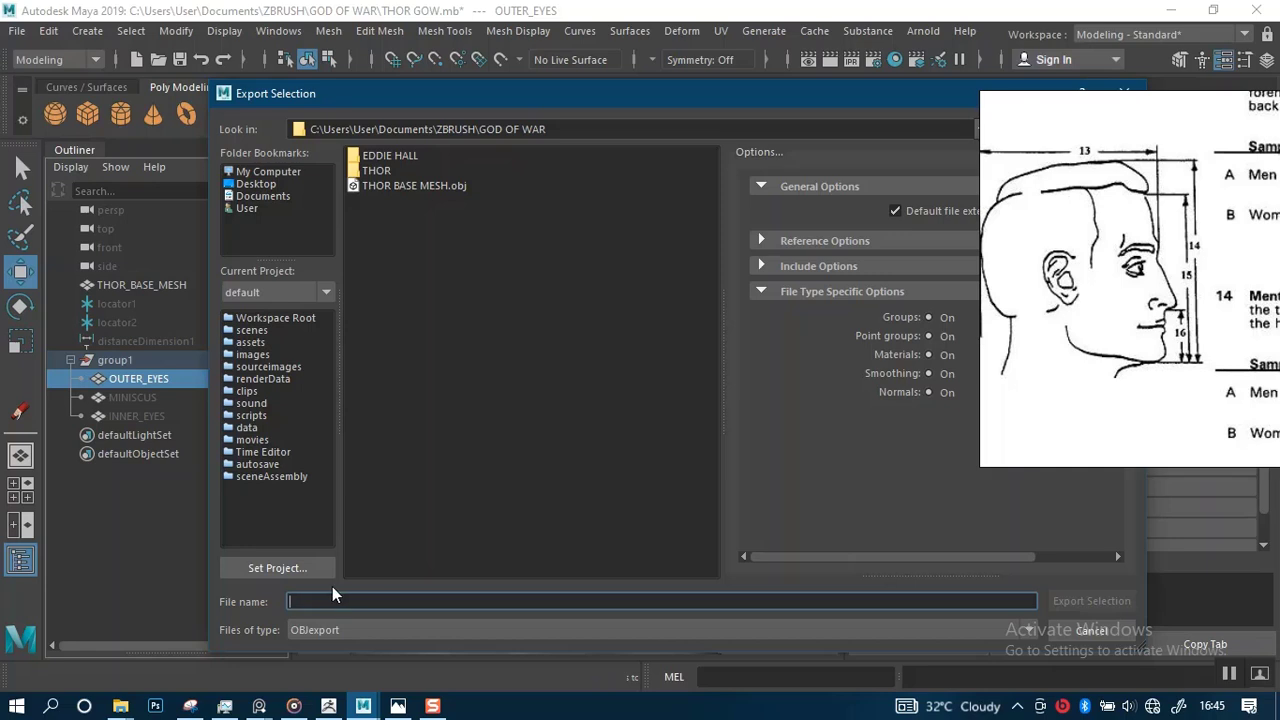
Create a ZIMPORT folder inside GOD OF WAR and export the selected mesh there as OUTER EYES in OBJ format.
{"action": "left_click_drag", "start_coordinate": [1113, 293], "coordinate": [1278, 300]}
{"action": "left_click", "coordinate": [1077, 132]}
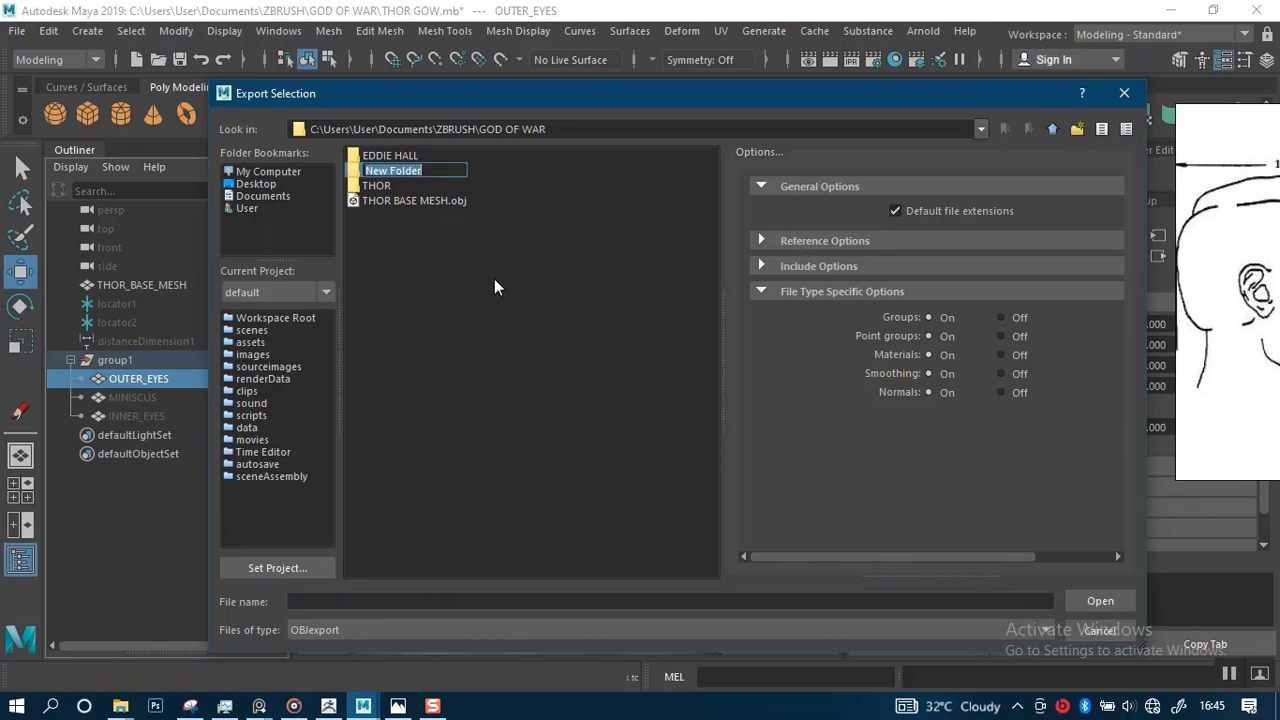
{"action": "type", "text": "ZIMPORT"}
{"action": "key", "text": "Return"}
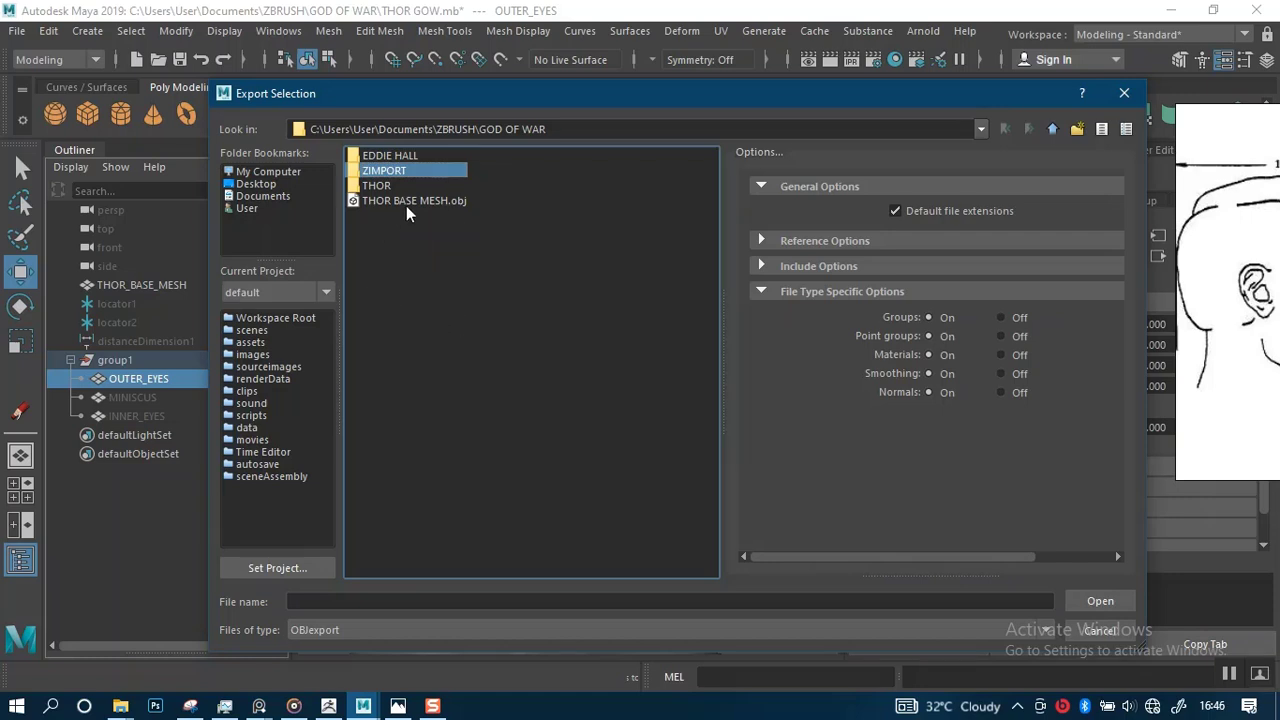
{"action": "key", "text": "Return"}
{"action": "left_click", "coordinate": [340, 602]}
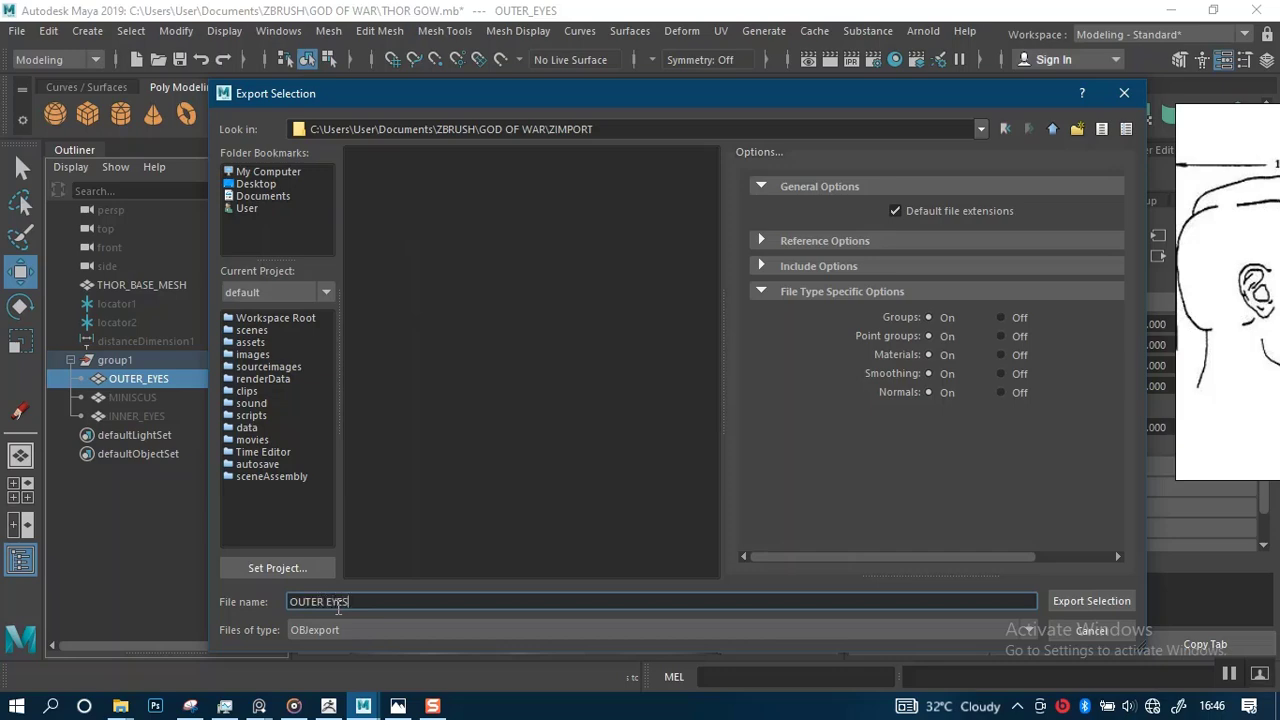
{"action": "key", "text": "Return"}
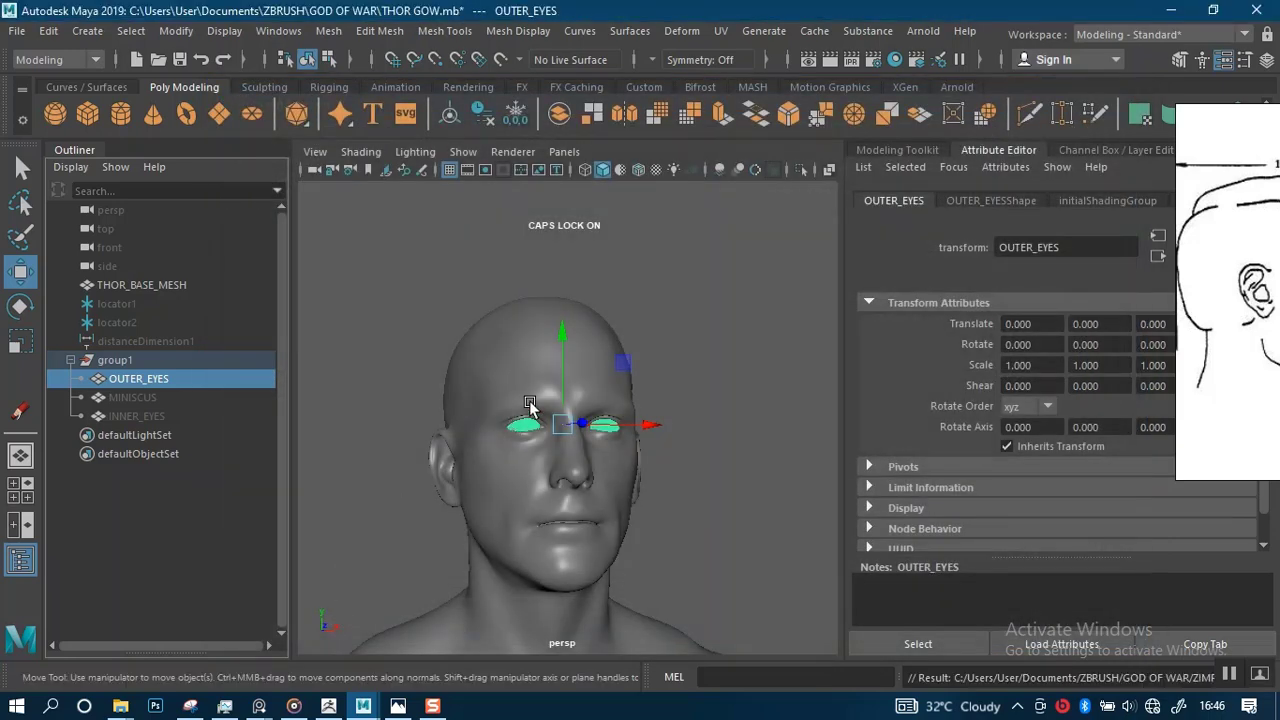
Switch to File Explorer and move THOR BASE MESH.obj and THOR BASE MESH.mtl from GOD OF WAR into the ZIMPORT folder.
{"action": "mouse_move", "coordinate": [120, 706]}
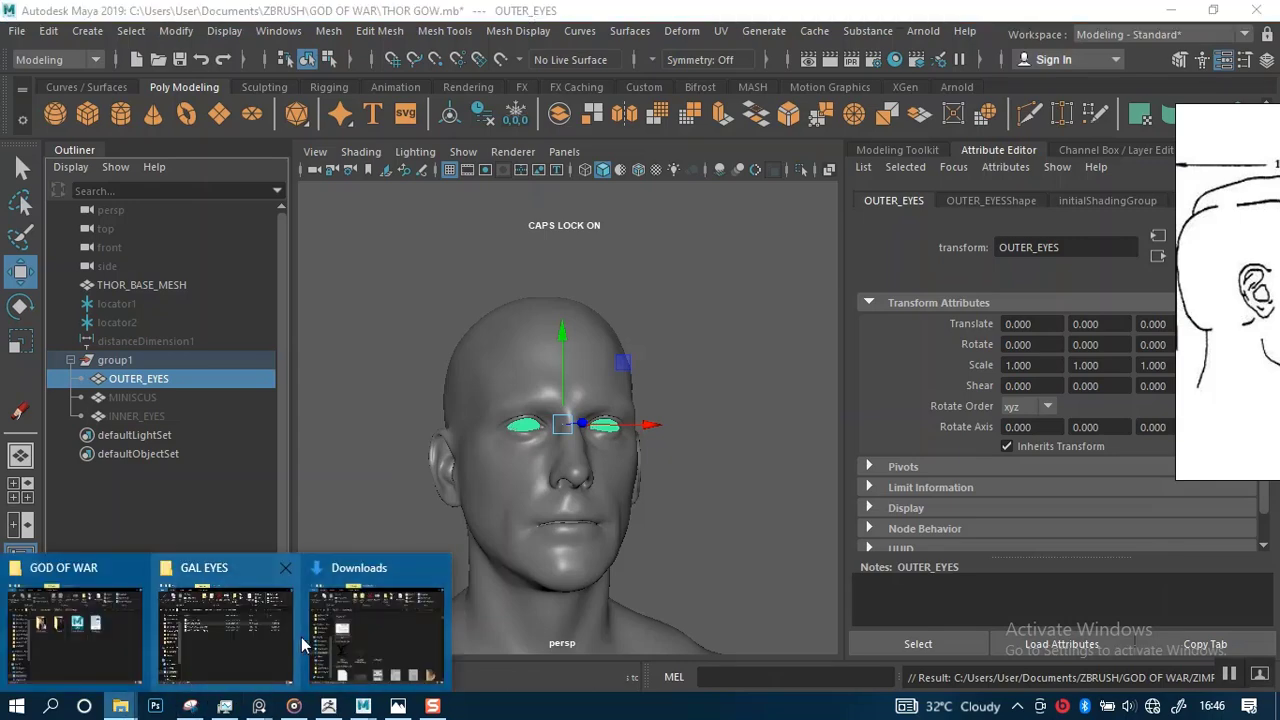
{"action": "left_click", "coordinate": [80, 630]}
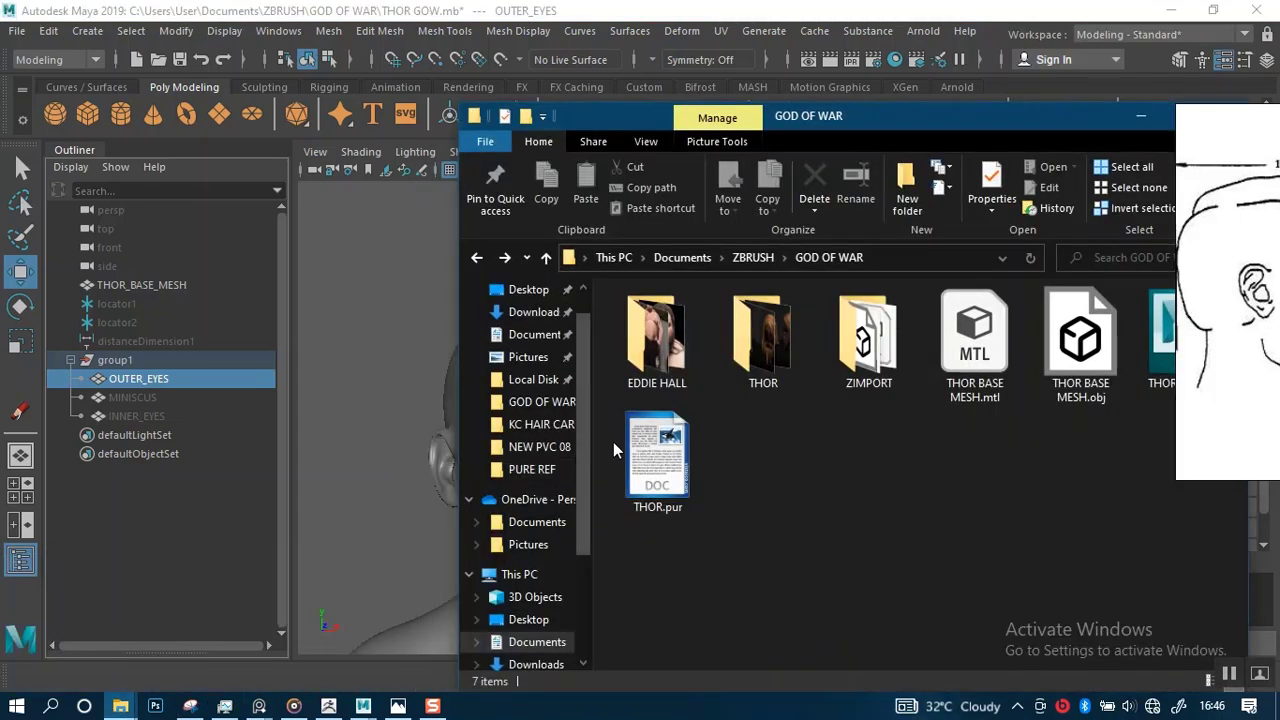
{"action": "left_click", "coordinate": [868, 345]}
{"action": "double_click", "coordinate": [868, 345]}
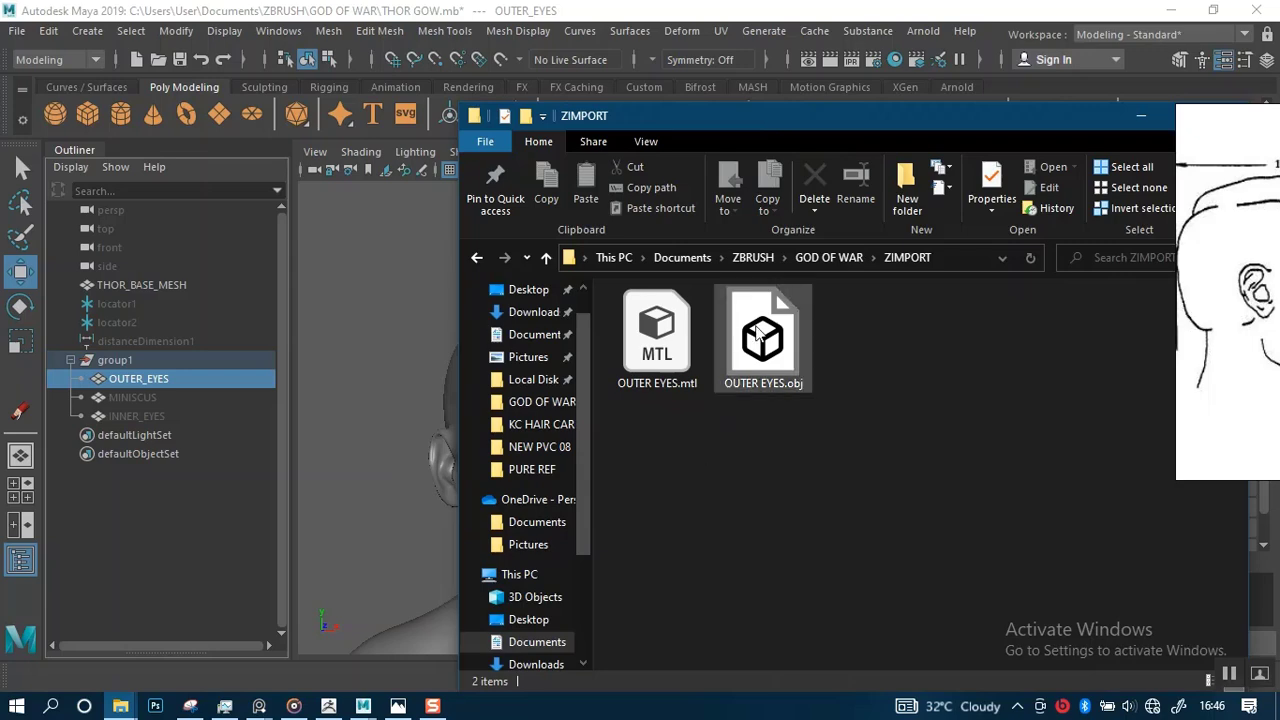
{"action": "left_click_drag", "start_coordinate": [792, 115], "coordinate": [660, 93]}
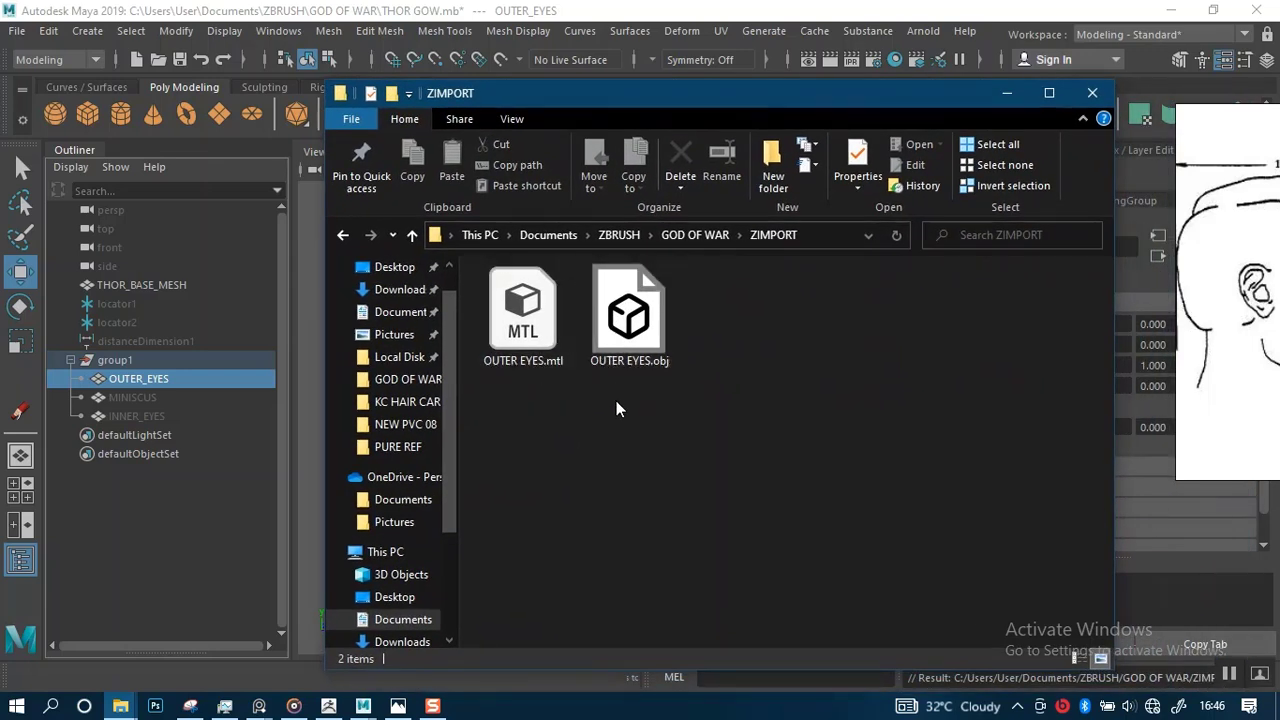
{"action": "left_click", "coordinate": [694, 234]}
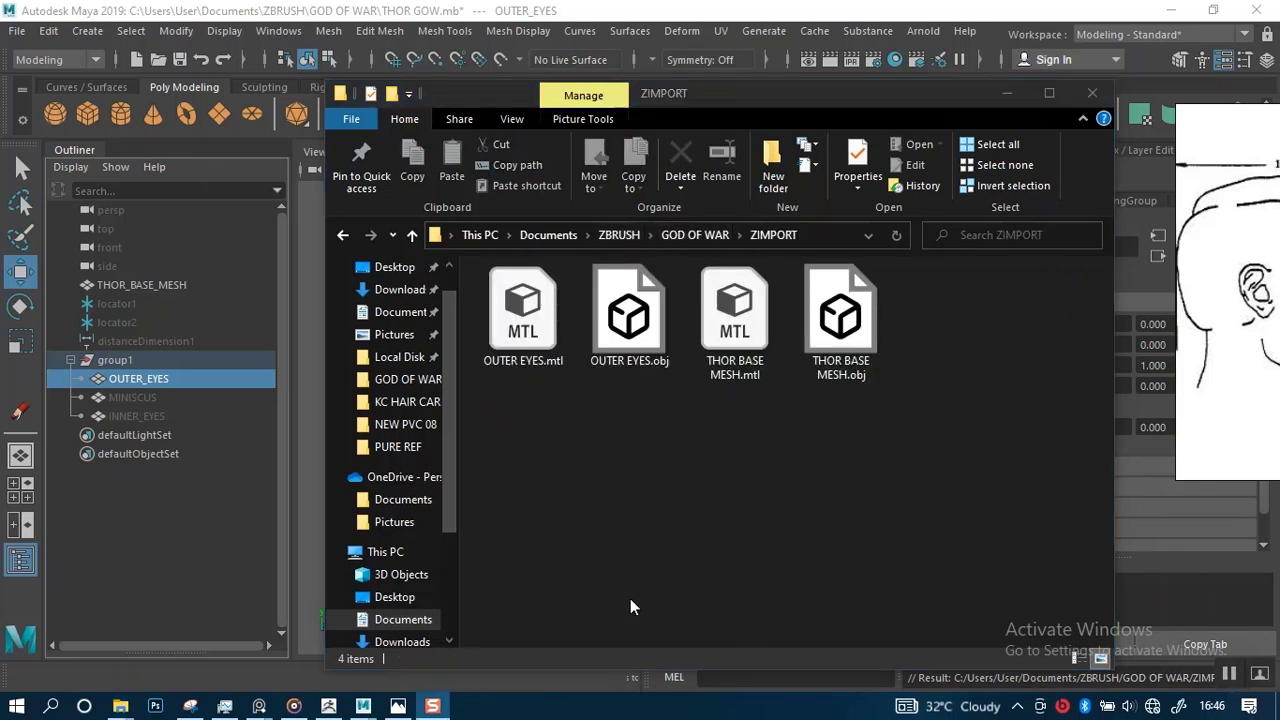
Switch to ZBrush and remove the canvas background gradient by lowering the document's Range value.
{"action": "left_click", "coordinate": [330, 708]}
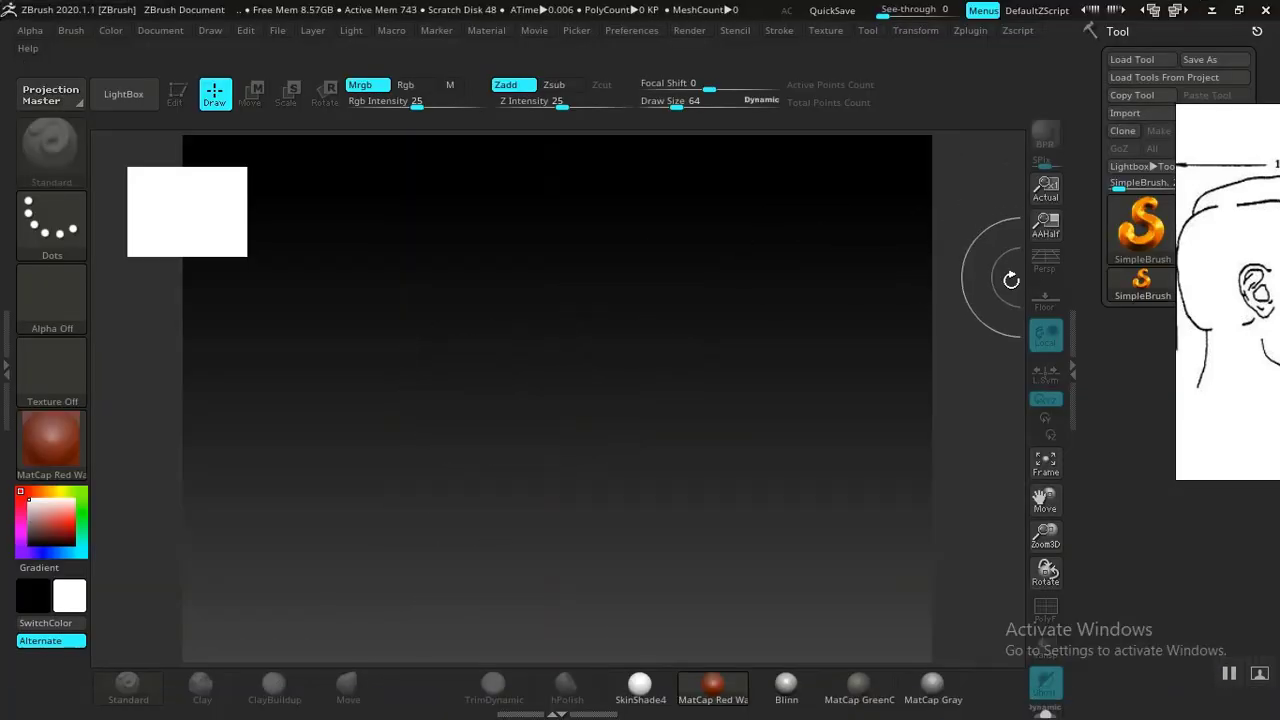
{"action": "left_click", "coordinate": [222, 35]}
{"action": "left_click", "coordinate": [209, 32]}
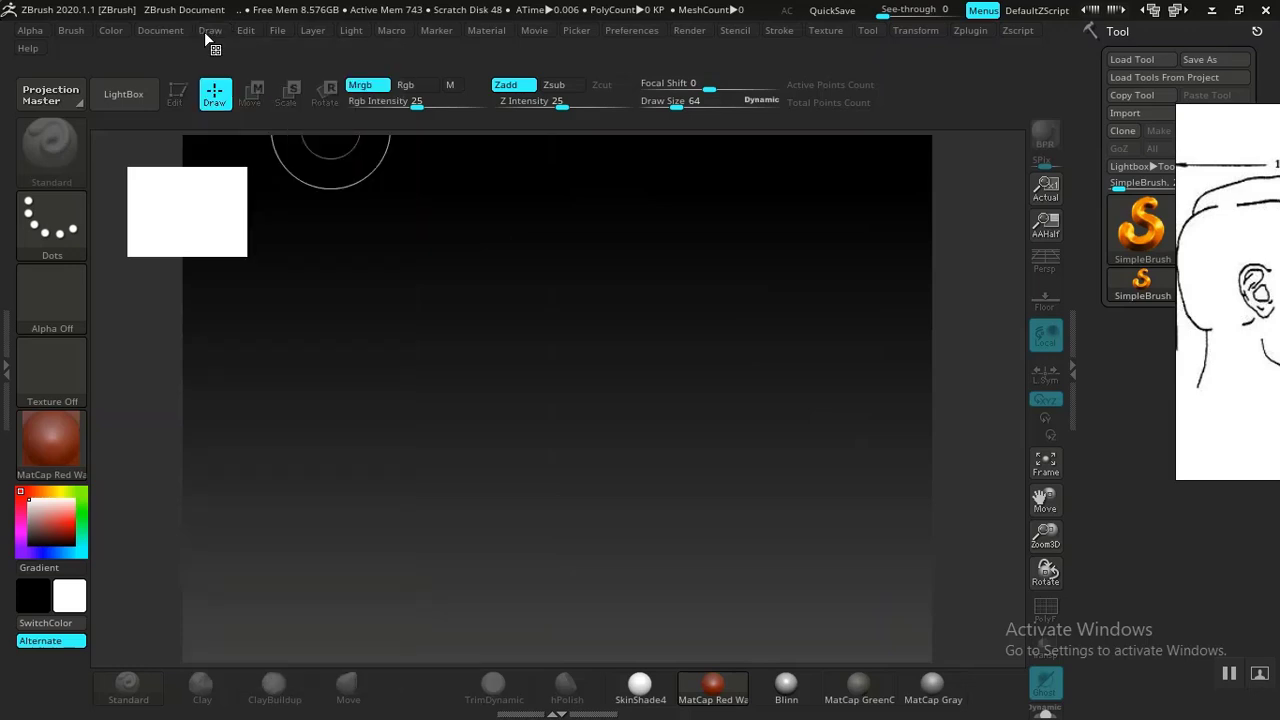
{"action": "left_click", "coordinate": [209, 32]}
{"action": "left_click", "coordinate": [171, 34]}
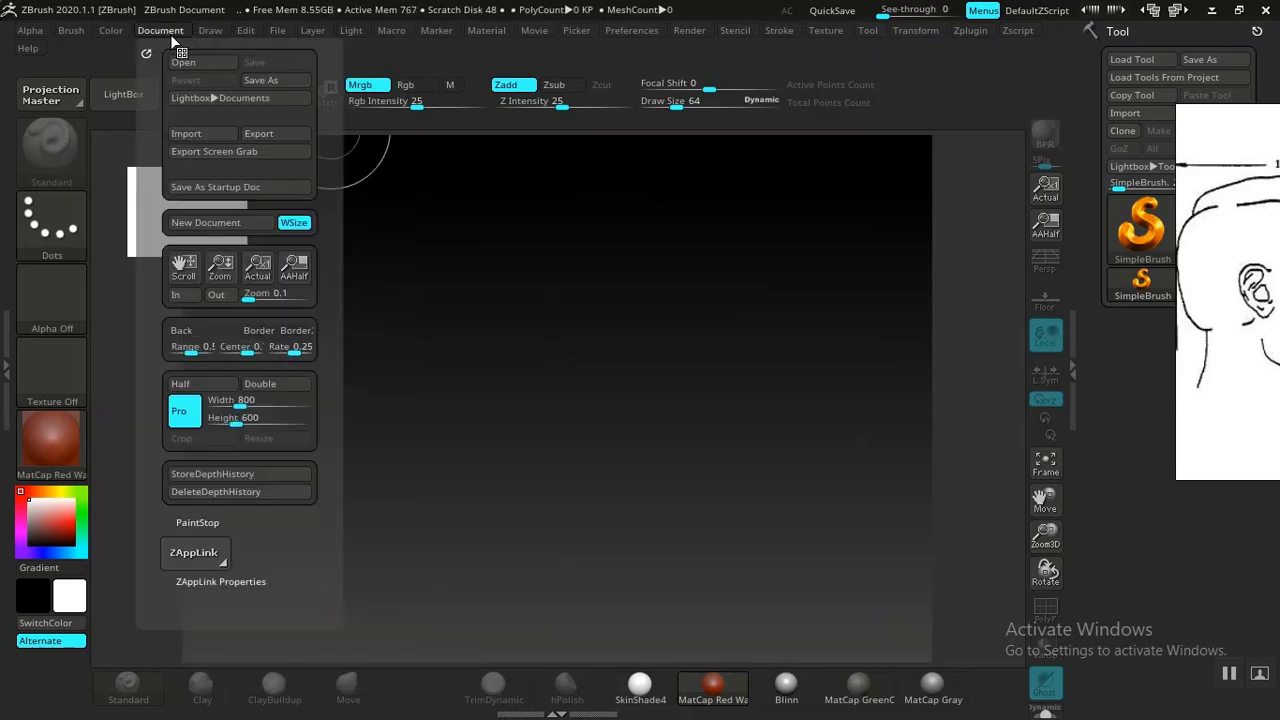
{"action": "left_click_drag", "start_coordinate": [204, 348], "coordinate": [163, 353]}
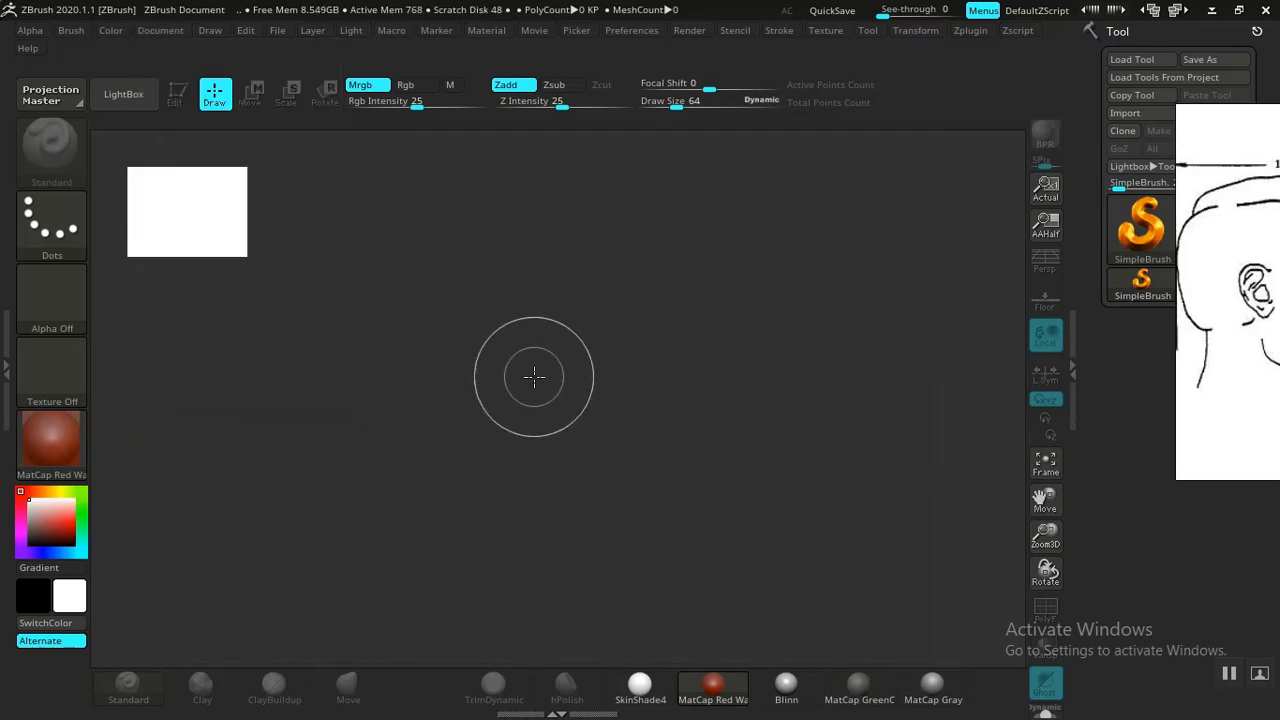
Draw a Cylinder3D on the canvas in Edit mode, convert it to a PolyMesh3D and expand its Subtool controls.
{"action": "left_click_drag", "start_coordinate": [1211, 263], "coordinate": [1258, 394]}
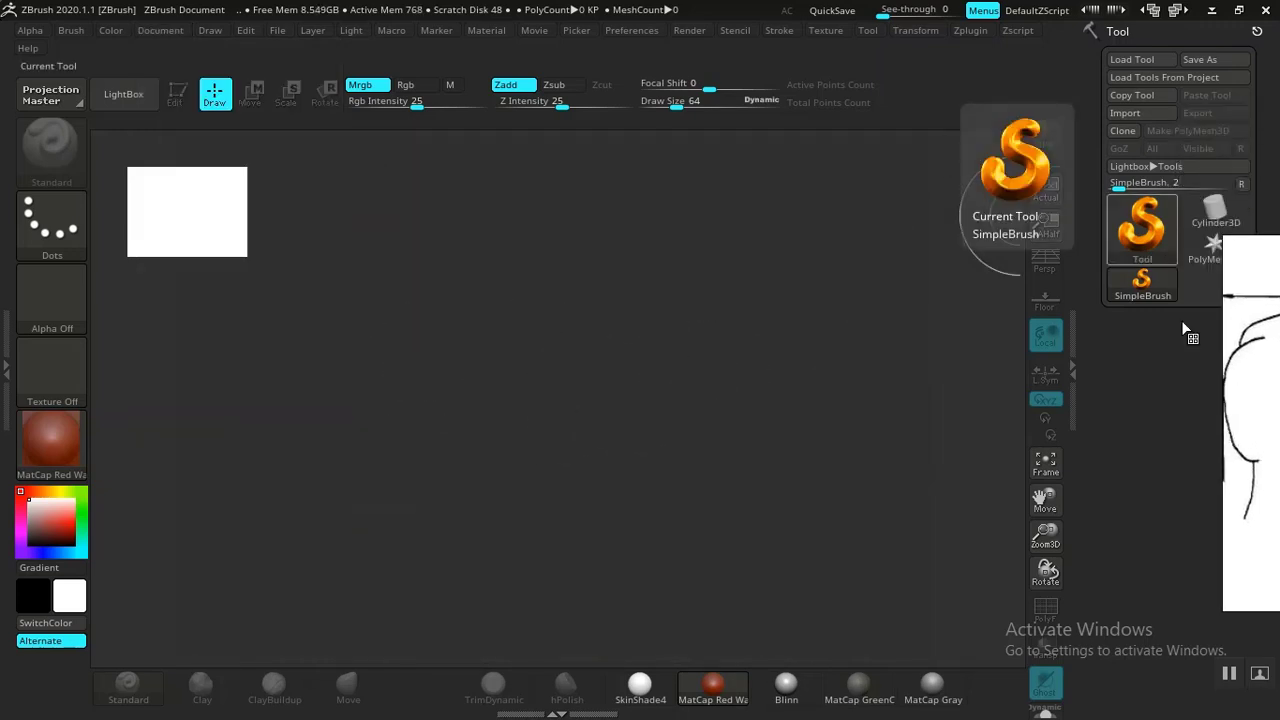
{"action": "left_click", "coordinate": [1213, 215]}
{"action": "left_click_drag", "start_coordinate": [586, 343], "coordinate": [586, 560]}
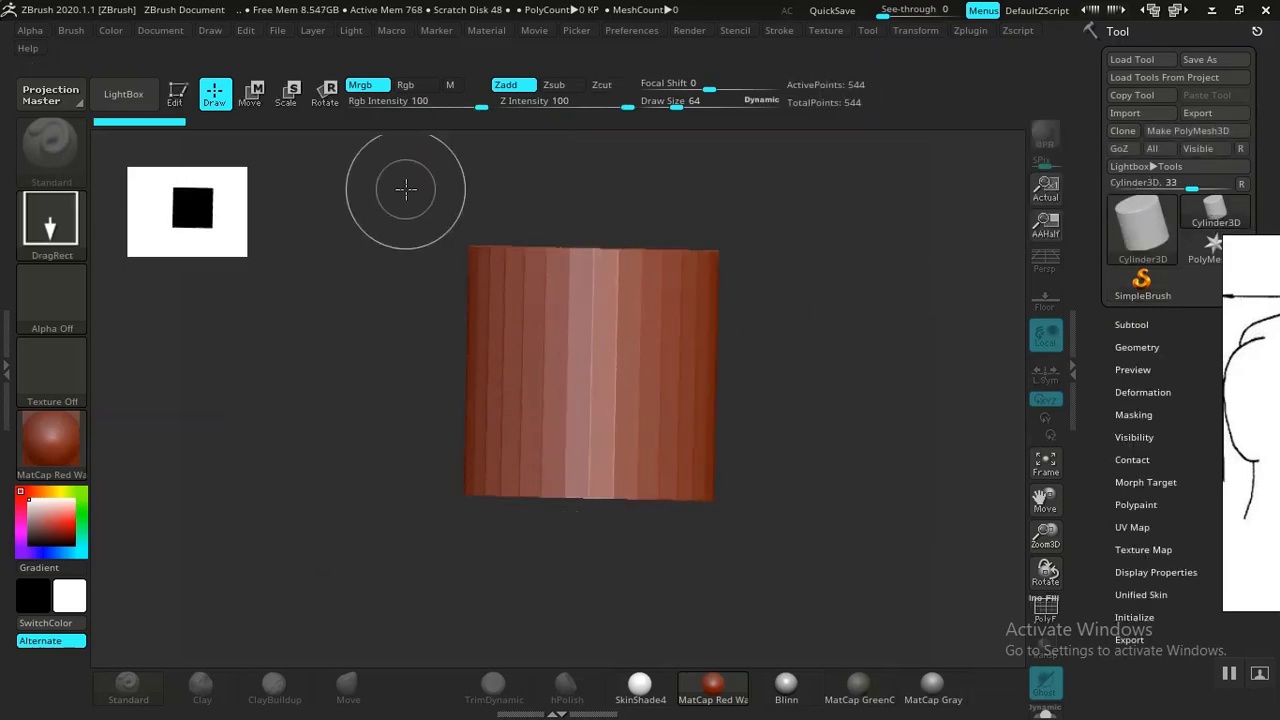
{"action": "left_click", "coordinate": [197, 106]}
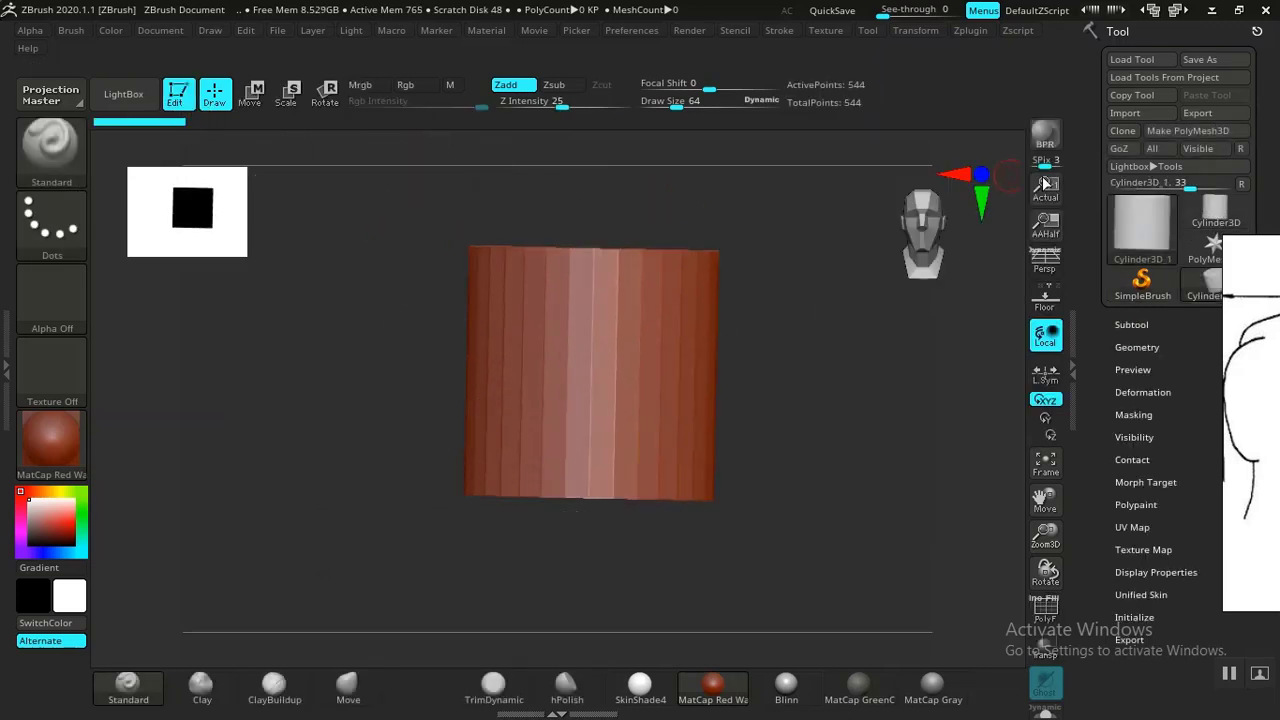
{"action": "left_click", "coordinate": [1180, 131]}
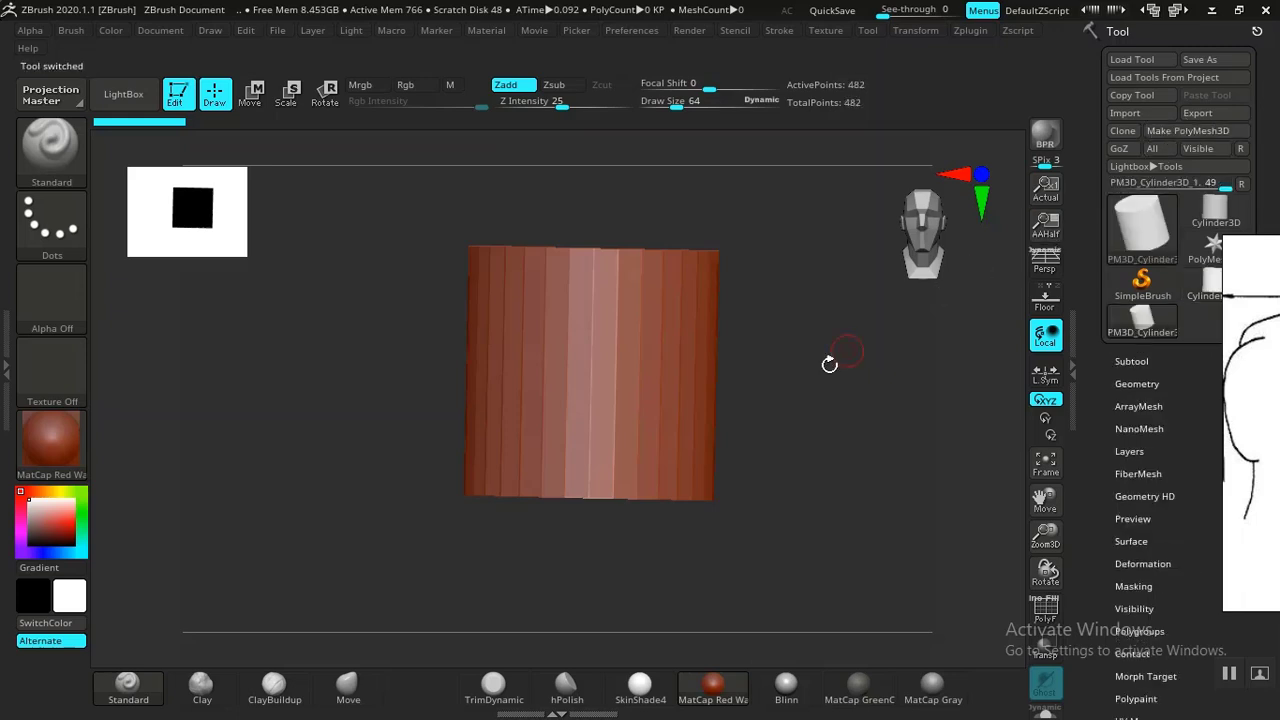
{"action": "left_click", "coordinate": [1136, 352]}
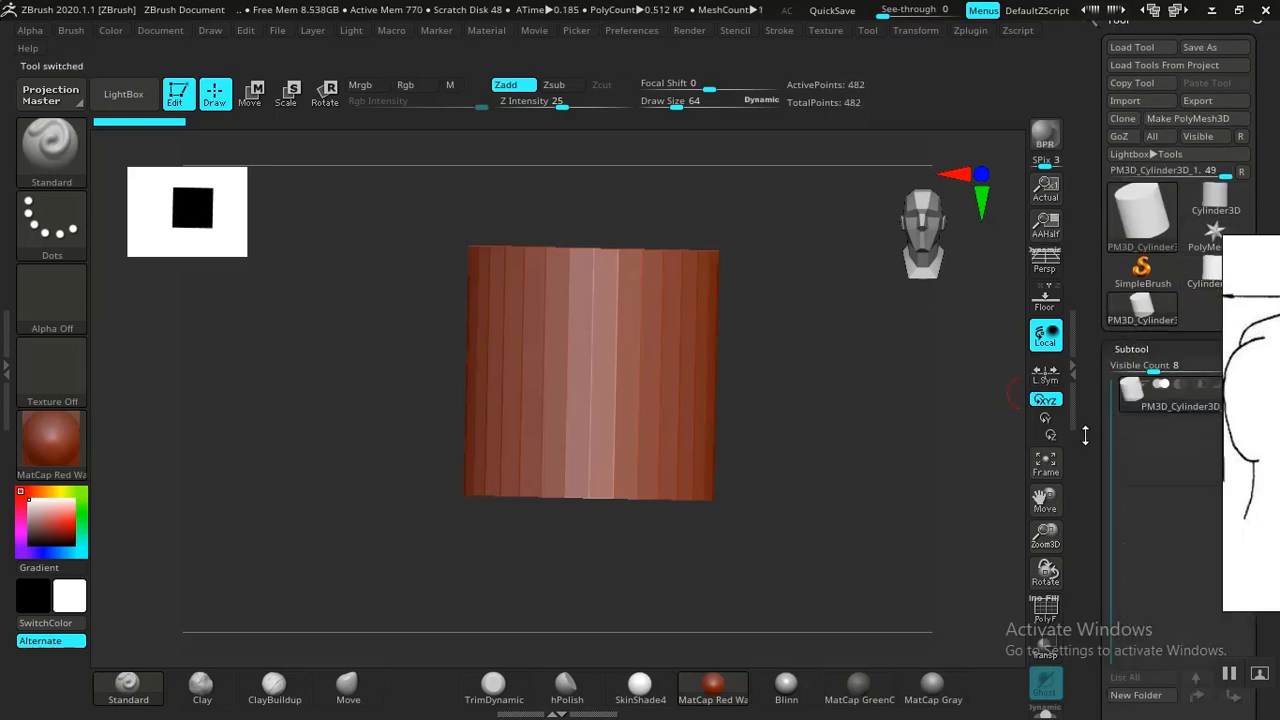
{"action": "left_click_drag", "start_coordinate": [1085, 435], "coordinate": [1100, 294]}
Place the head-proportion reference image beside the cylinder and apply the MatCap Gray material.
{"action": "left_click_drag", "start_coordinate": [1262, 372], "coordinate": [305, 282]}
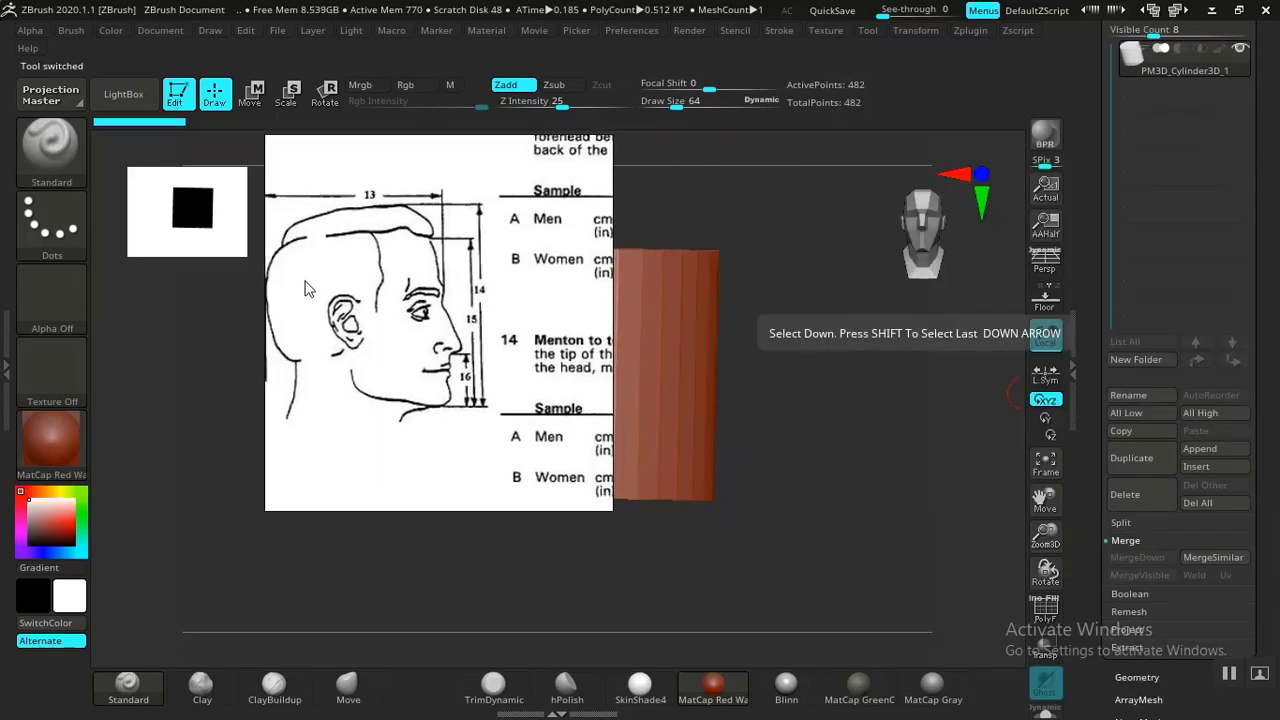
{"action": "left_click_drag", "start_coordinate": [400, 347], "coordinate": [335, 345]}
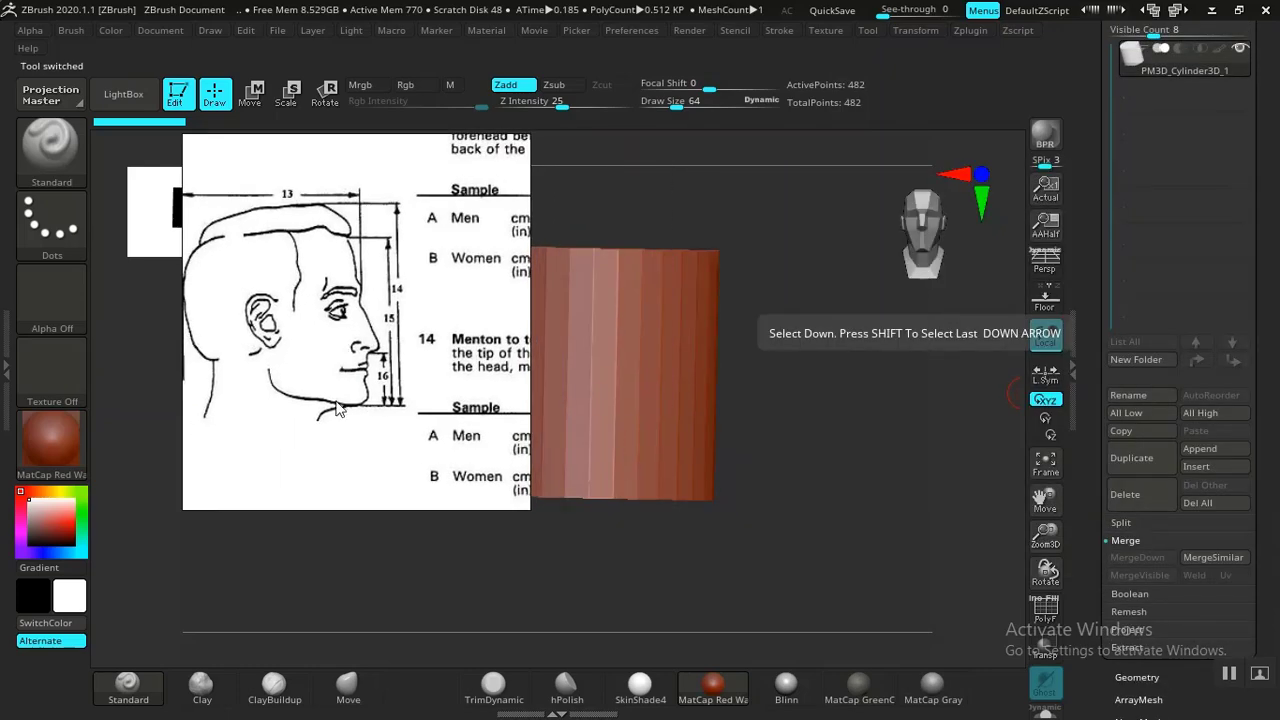
{"action": "left_click_drag", "start_coordinate": [337, 408], "coordinate": [310, 455]}
{"action": "left_click", "coordinate": [934, 698]}
{"action": "left_click_drag", "start_coordinate": [398, 425], "coordinate": [284, 423]}
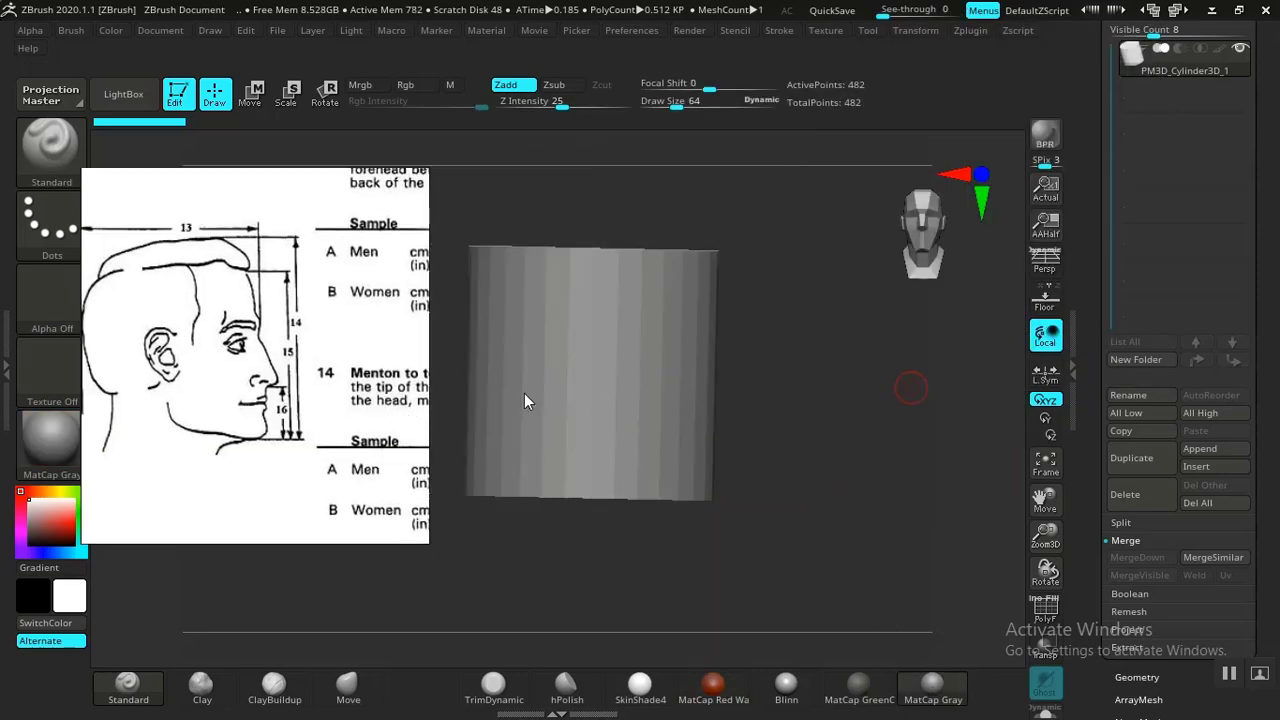
Import THOR BASE MESH.obj from the ZIMPORT folder in GOD OF WAR in place of the cylinder.
{"action": "left_click_drag", "start_coordinate": [765, 453], "coordinate": [889, 422]}
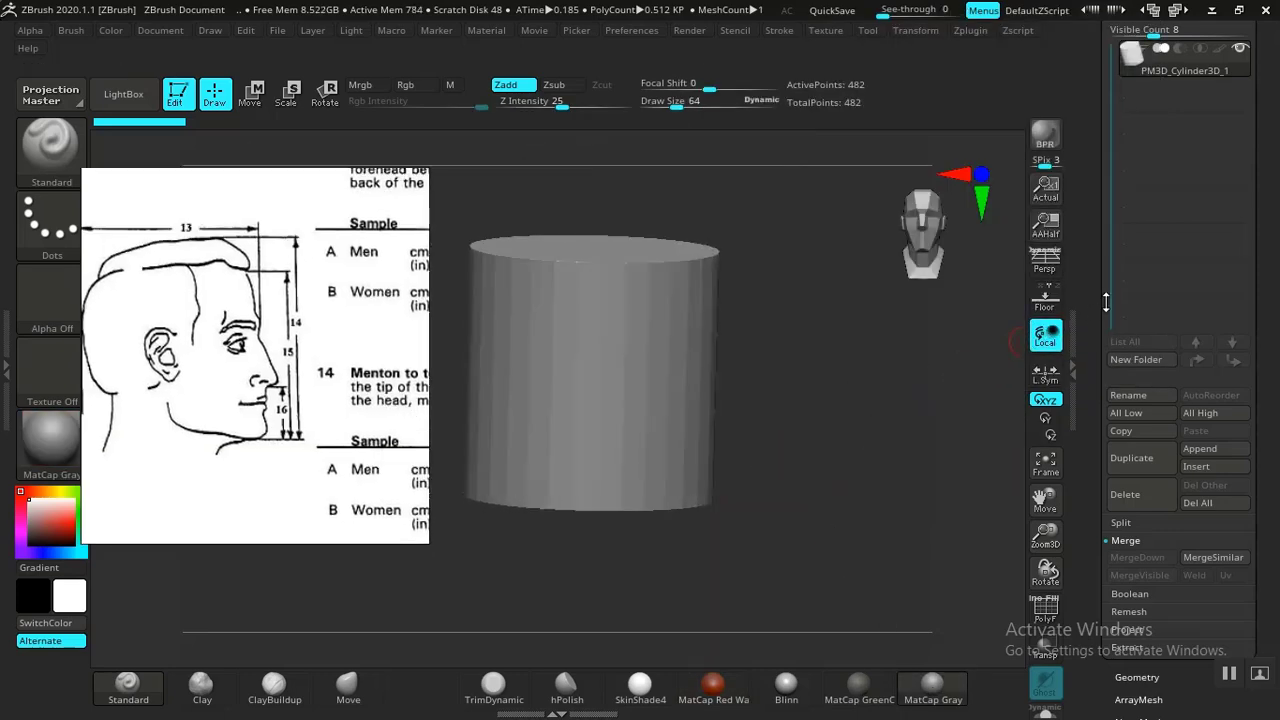
{"action": "left_click_drag", "start_coordinate": [1093, 339], "coordinate": [1076, 530]}
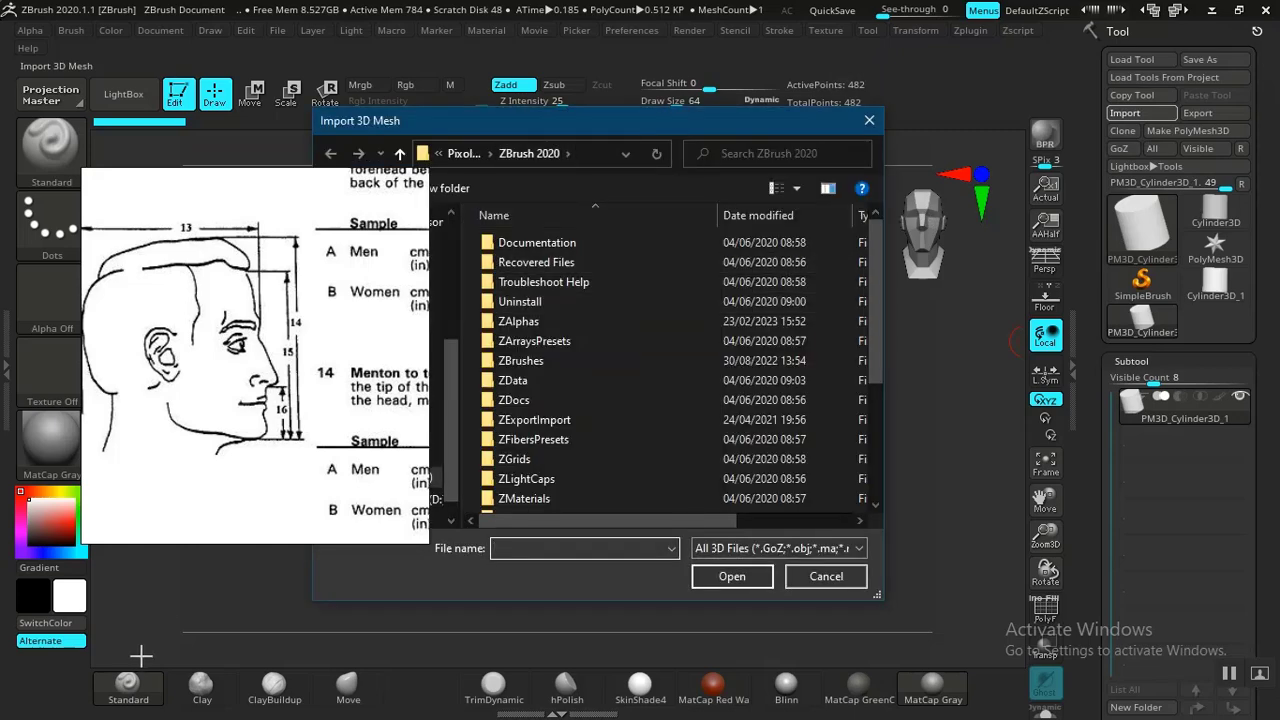
{"action": "left_click_drag", "start_coordinate": [611, 116], "coordinate": [659, 140]}
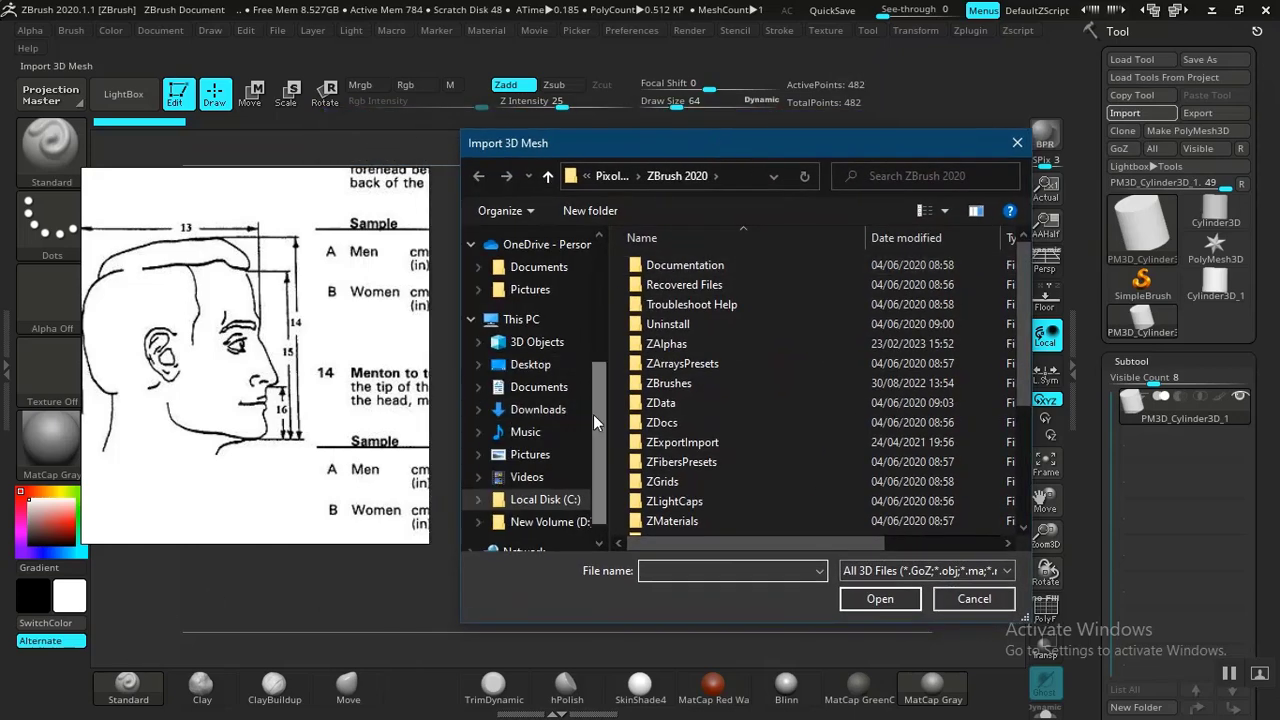
{"action": "scroll", "coordinate": [593, 414], "scroll_direction": "up", "scroll_amount": 3}
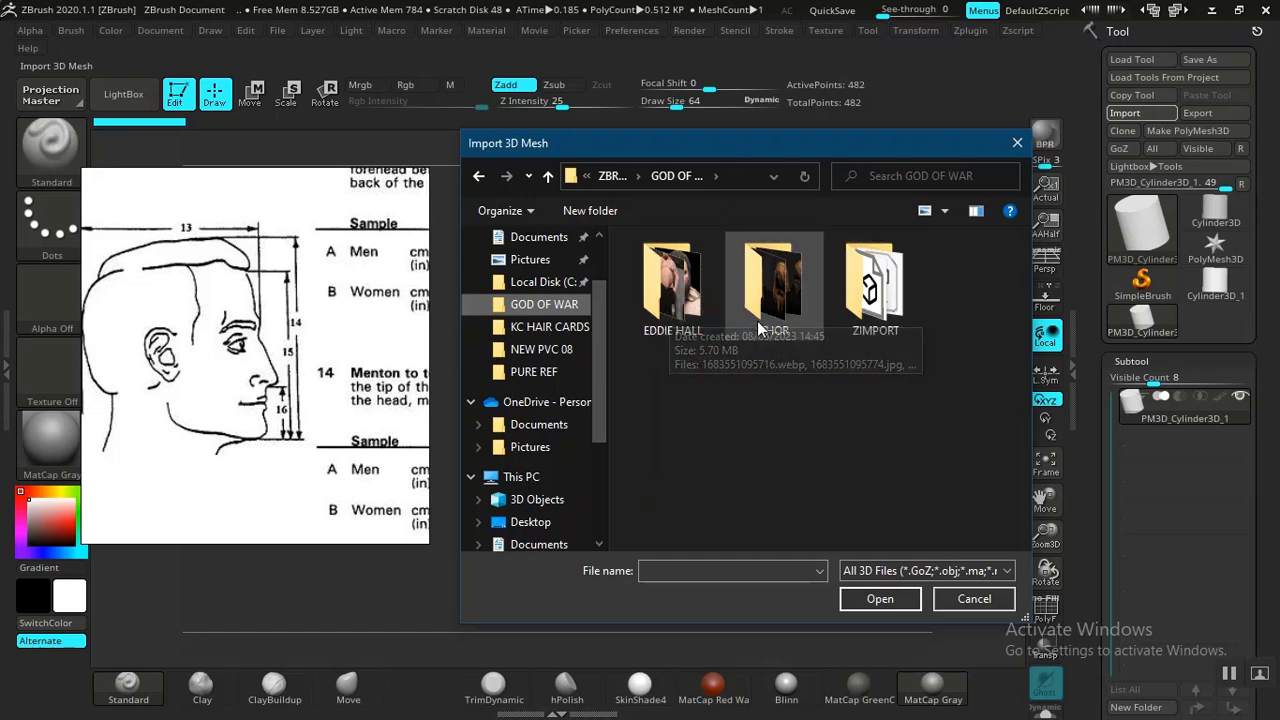
{"action": "double_click", "coordinate": [875, 285]}
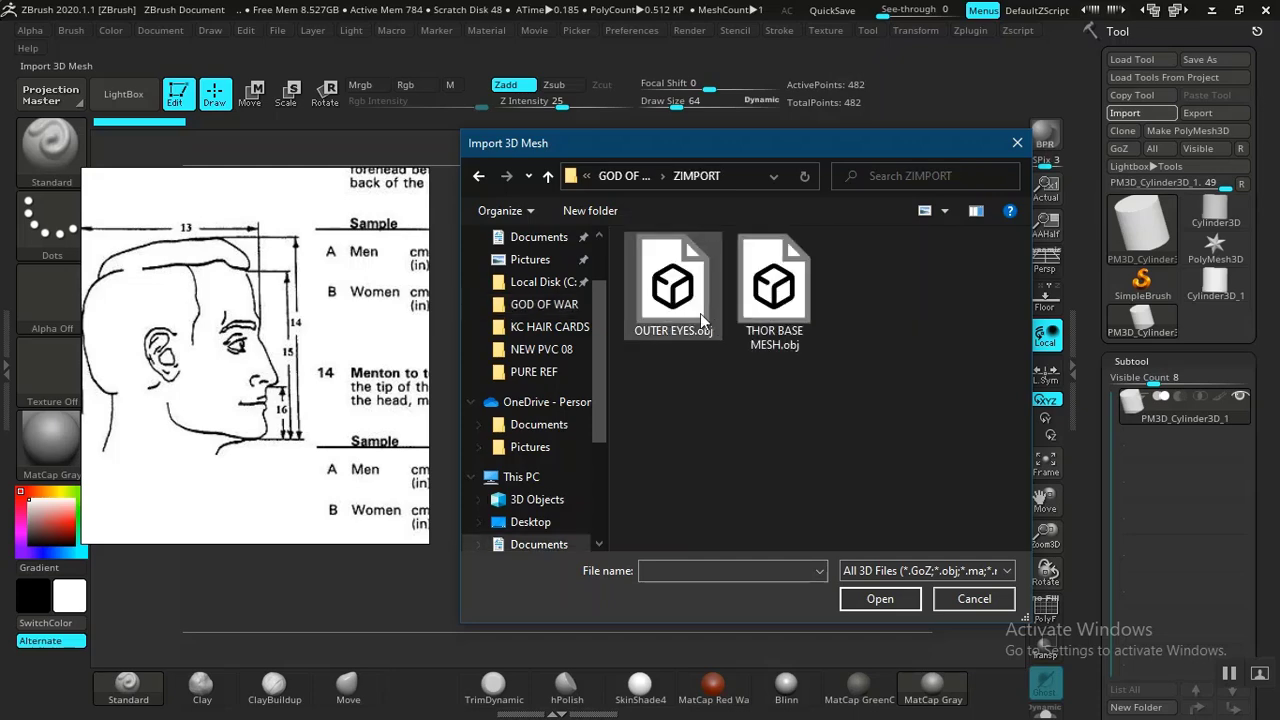
{"action": "double_click", "coordinate": [778, 314]}
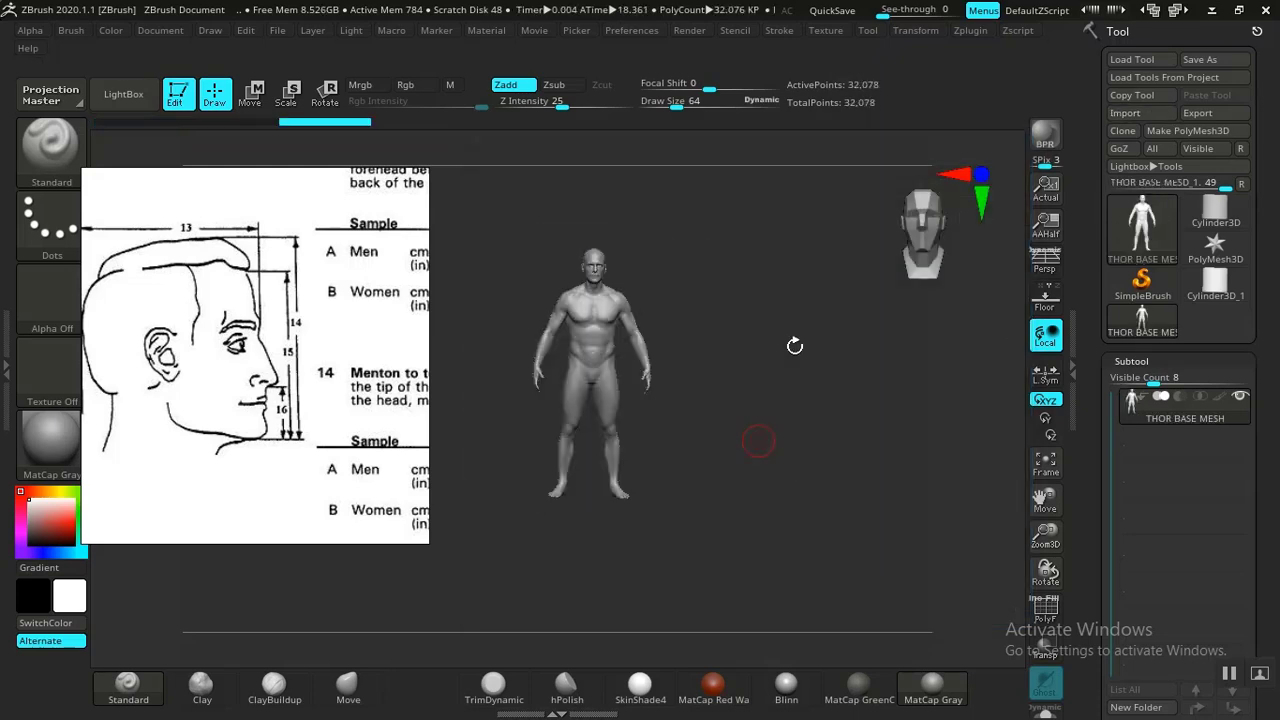
Examine the imported base mesh from the front, back and side, including the torso, legs, arms and hands.
{"action": "mouse_move", "coordinate": [689, 381]}
{"action": "left_mouse_down"}
{"action": "mouse_move", "coordinate": [732, 409]}
{"action": "mouse_move", "coordinate": [774, 395]}
{"action": "mouse_move", "coordinate": [768, 411]}
{"action": "mouse_move", "coordinate": [814, 509]}
{"action": "mouse_move", "coordinate": [854, 496]}
{"action": "mouse_move", "coordinate": [766, 520]}
{"action": "mouse_move", "coordinate": [845, 455]}
{"action": "mouse_move", "coordinate": [809, 380]}
{"action": "mouse_move", "coordinate": [752, 357]}
{"action": "mouse_move", "coordinate": [894, 346]}
{"action": "mouse_move", "coordinate": [712, 330]}
{"action": "mouse_move", "coordinate": [854, 343]}
{"action": "mouse_move", "coordinate": [868, 365]}
{"action": "mouse_move", "coordinate": [749, 369]}
{"action": "mouse_move", "coordinate": [801, 326]}
{"action": "mouse_move", "coordinate": [781, 359]}
{"action": "mouse_move", "coordinate": [802, 381]}
{"action": "mouse_move", "coordinate": [857, 371]}
{"action": "mouse_move", "coordinate": [820, 394]}
{"action": "mouse_move", "coordinate": [903, 486]}
{"action": "mouse_move", "coordinate": [900, 470]}
{"action": "mouse_move", "coordinate": [575, 341]}
{"action": "left_mouse_up"}
{"action": "key", "text": "shift"}
{"action": "key", "text": "shift+f"}
{"action": "key", "text": "shift+f"}
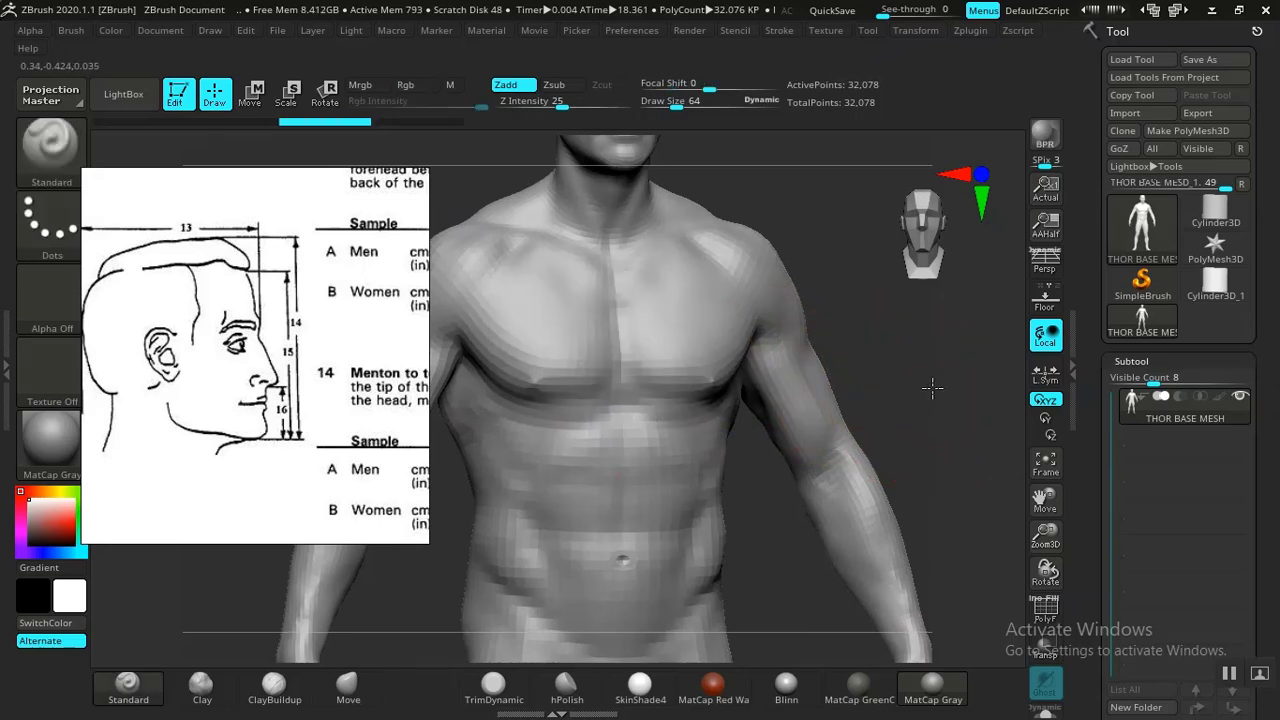
{"action": "left_click_drag", "start_coordinate": [932, 387], "coordinate": [893, 418], "text": "alt"}
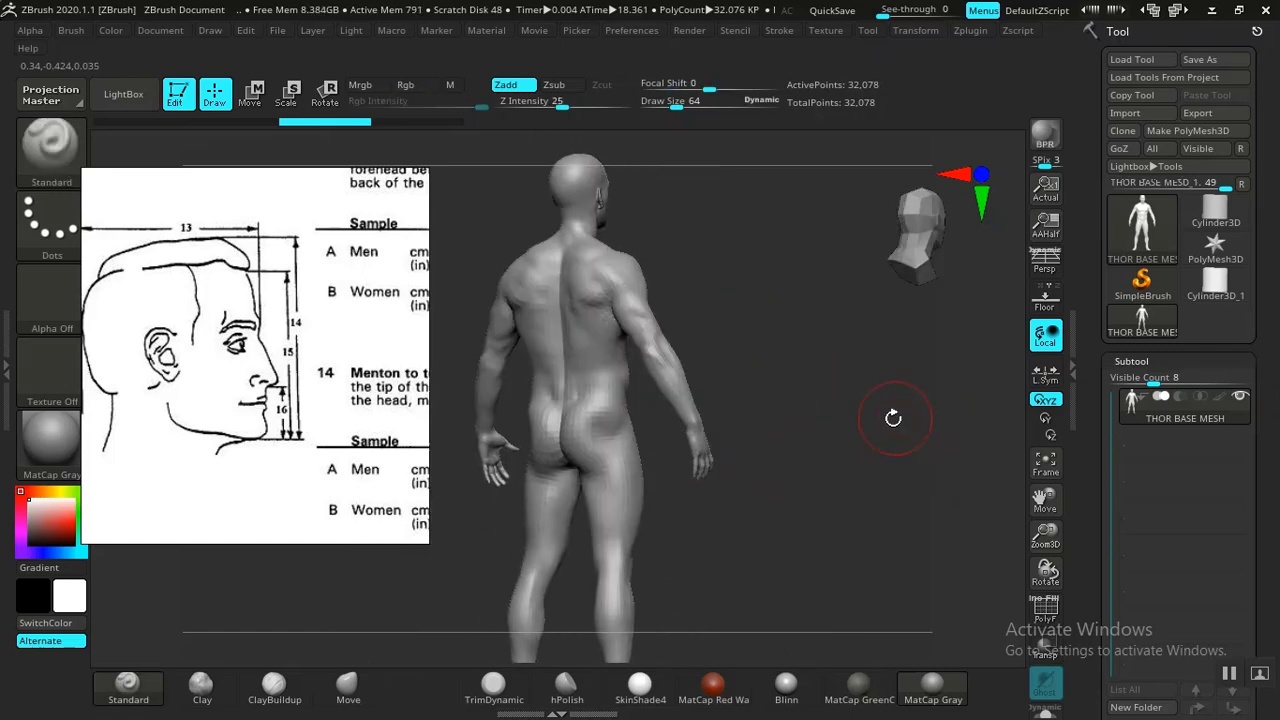
{"action": "left_click_drag", "start_coordinate": [801, 404], "coordinate": [856, 404]}
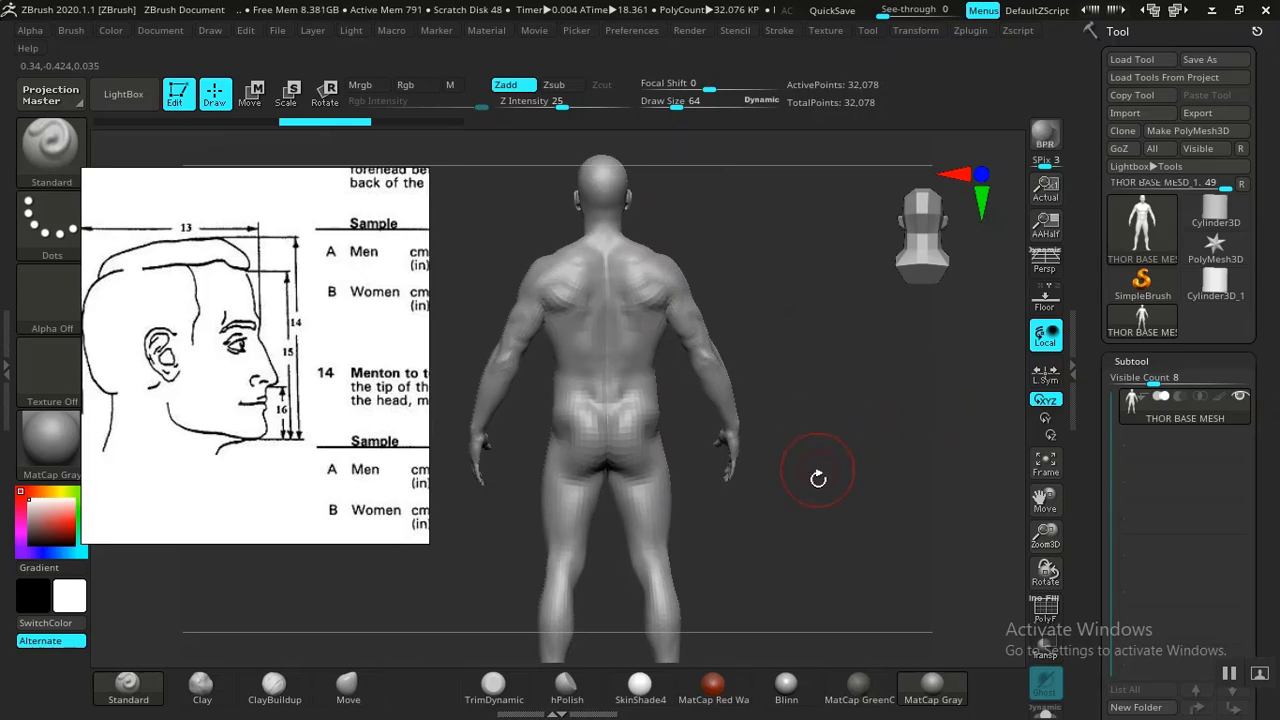
{"action": "left_click_drag", "start_coordinate": [818, 479], "coordinate": [830, 315], "text": "alt"}
{"action": "left_click_drag", "start_coordinate": [799, 435], "coordinate": [690, 438]}
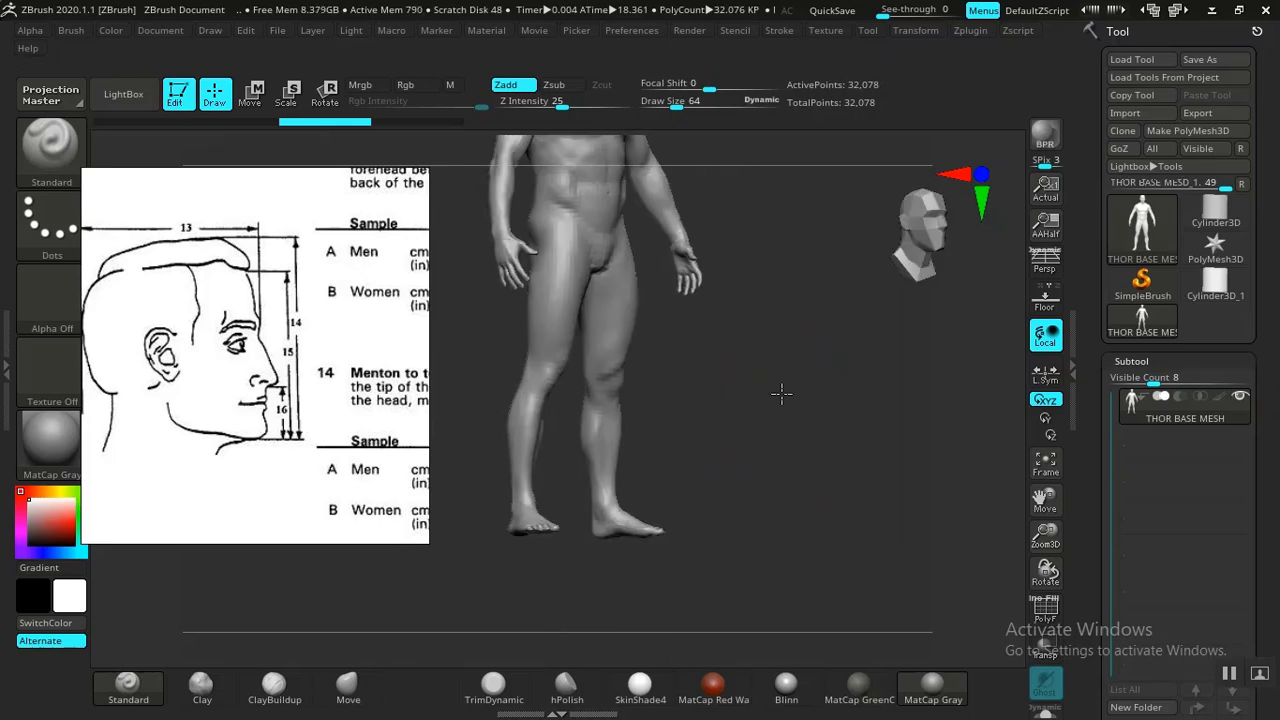
{"action": "left_click_drag", "start_coordinate": [780, 394], "coordinate": [634, 418], "text": "alt"}
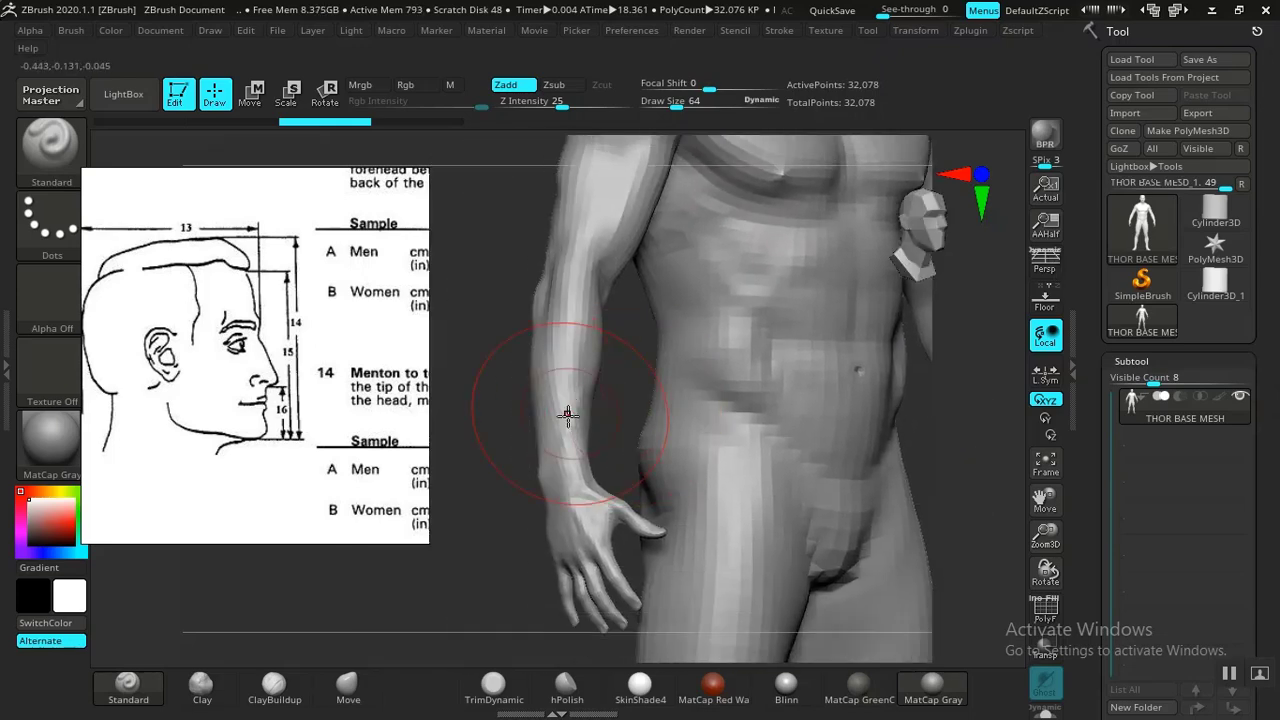
{"action": "left_click_drag", "start_coordinate": [504, 443], "coordinate": [472, 449]}
{"action": "left_click_drag", "start_coordinate": [630, 462], "coordinate": [439, 493], "text": "alt"}
{"action": "left_click_drag", "start_coordinate": [775, 377], "coordinate": [840, 393], "text": "alt"}
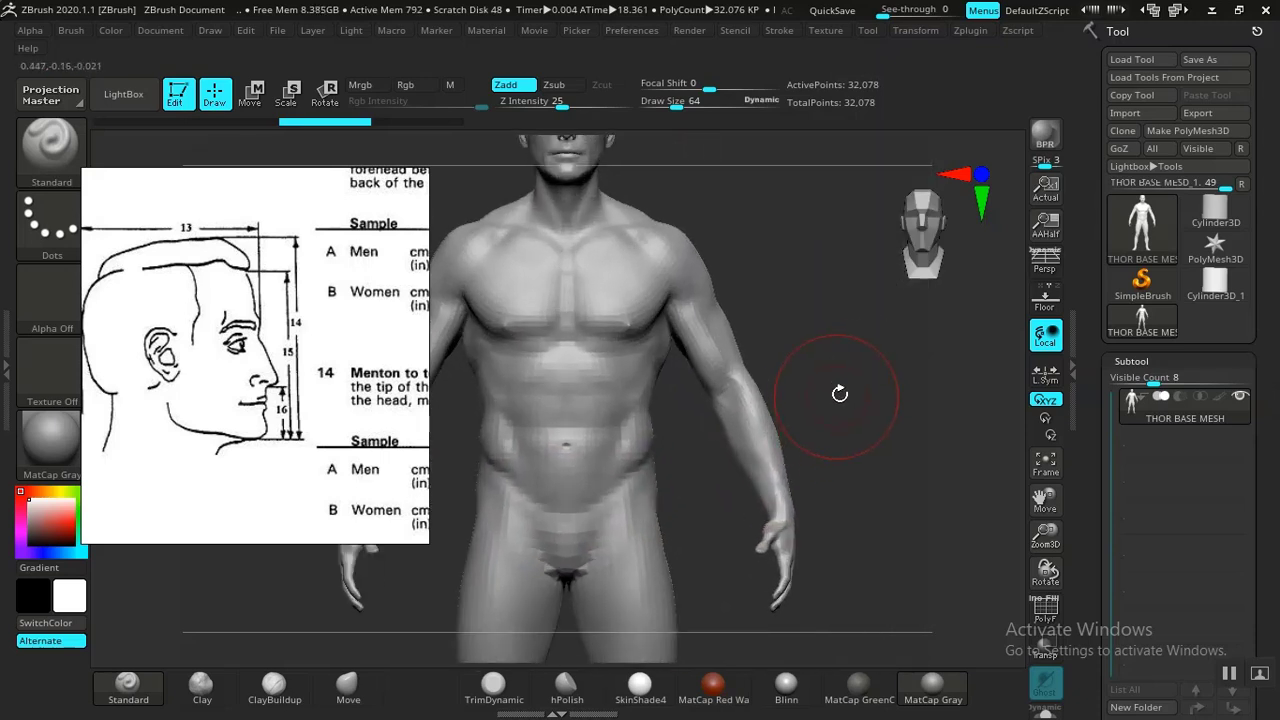
Append a Sphere3D as a placeholder subtool below THOR BASE MESH and make it the active subtool.
{"action": "left_click_drag", "start_coordinate": [1093, 471], "coordinate": [1094, 396]}
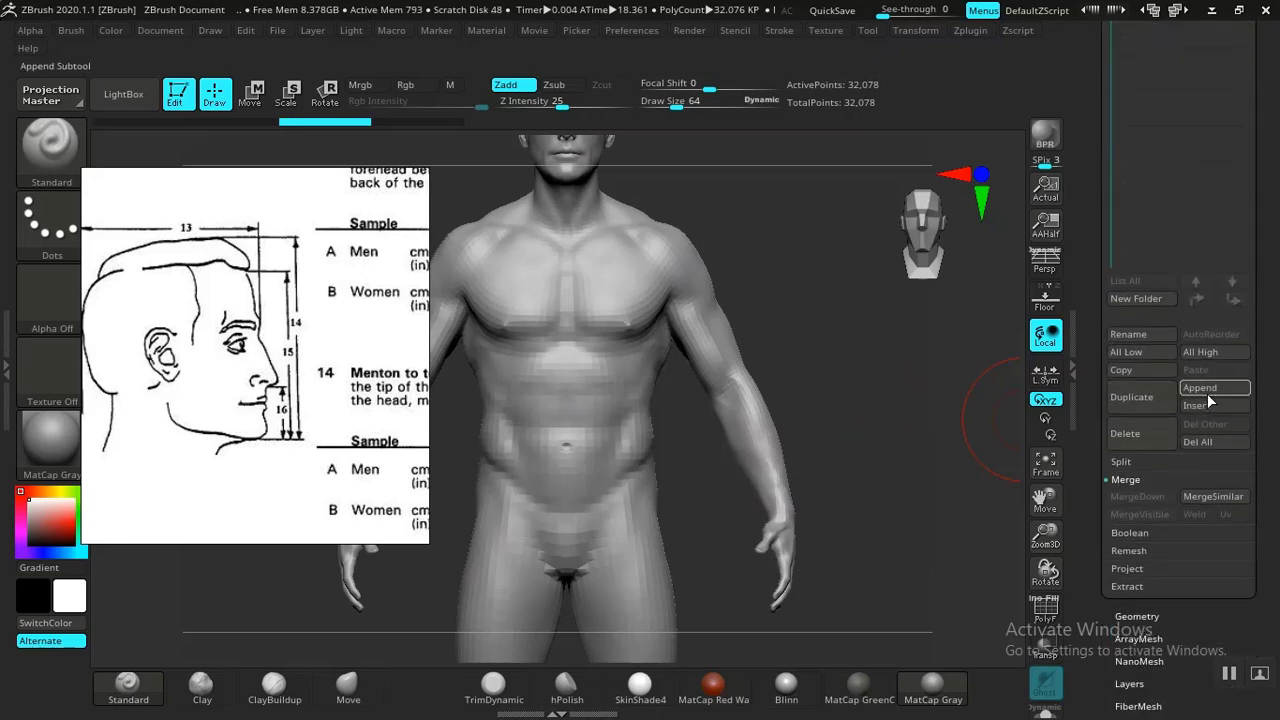
{"action": "left_click", "coordinate": [1208, 394]}
{"action": "left_click", "coordinate": [540, 456]}
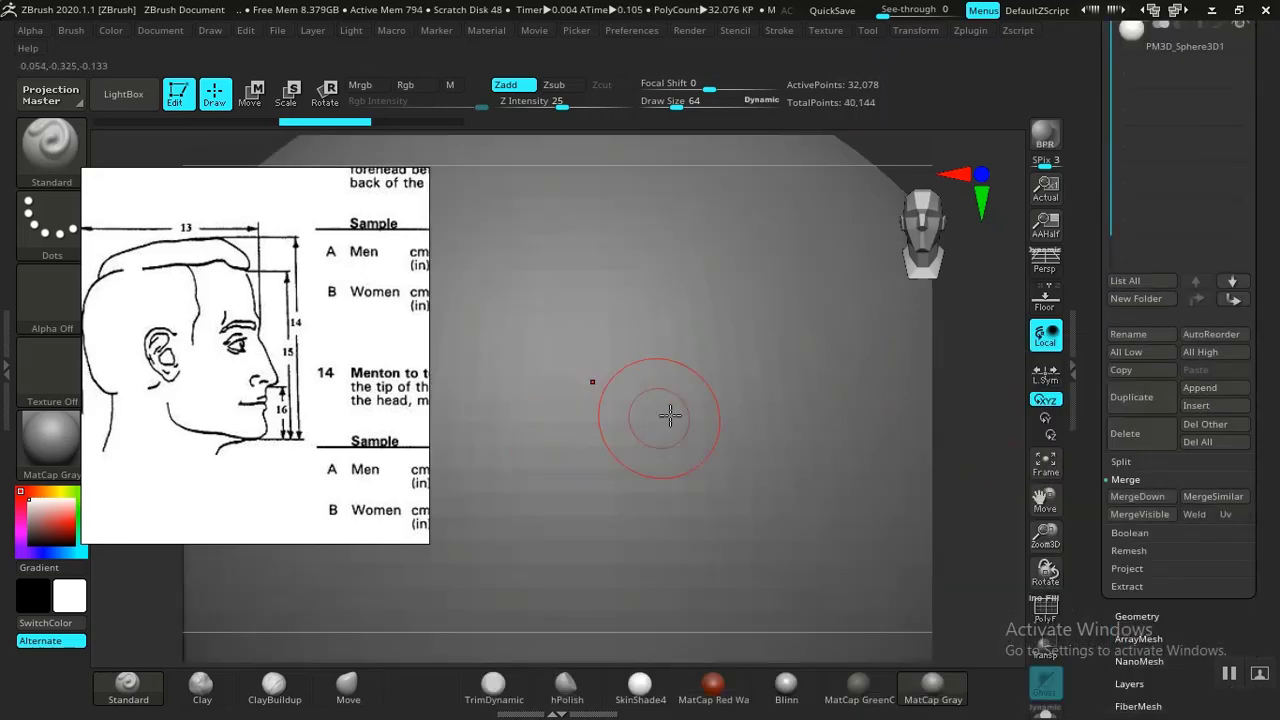
{"action": "left_click_drag", "start_coordinate": [1166, 204], "coordinate": [1140, 289]}
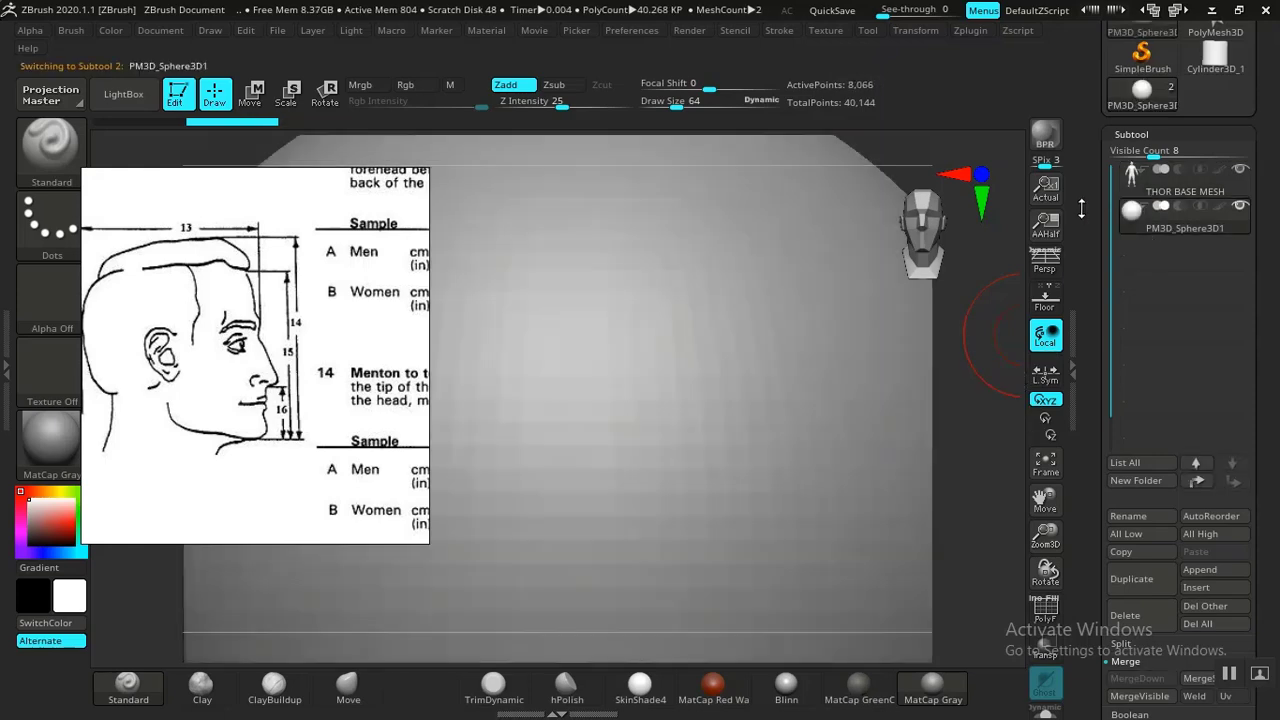
Replace the placeholder sphere subtool by importing OUTER EYES.obj from the ZIMPORT folder.
{"action": "left_click_drag", "start_coordinate": [1168, 237], "coordinate": [1076, 331]}
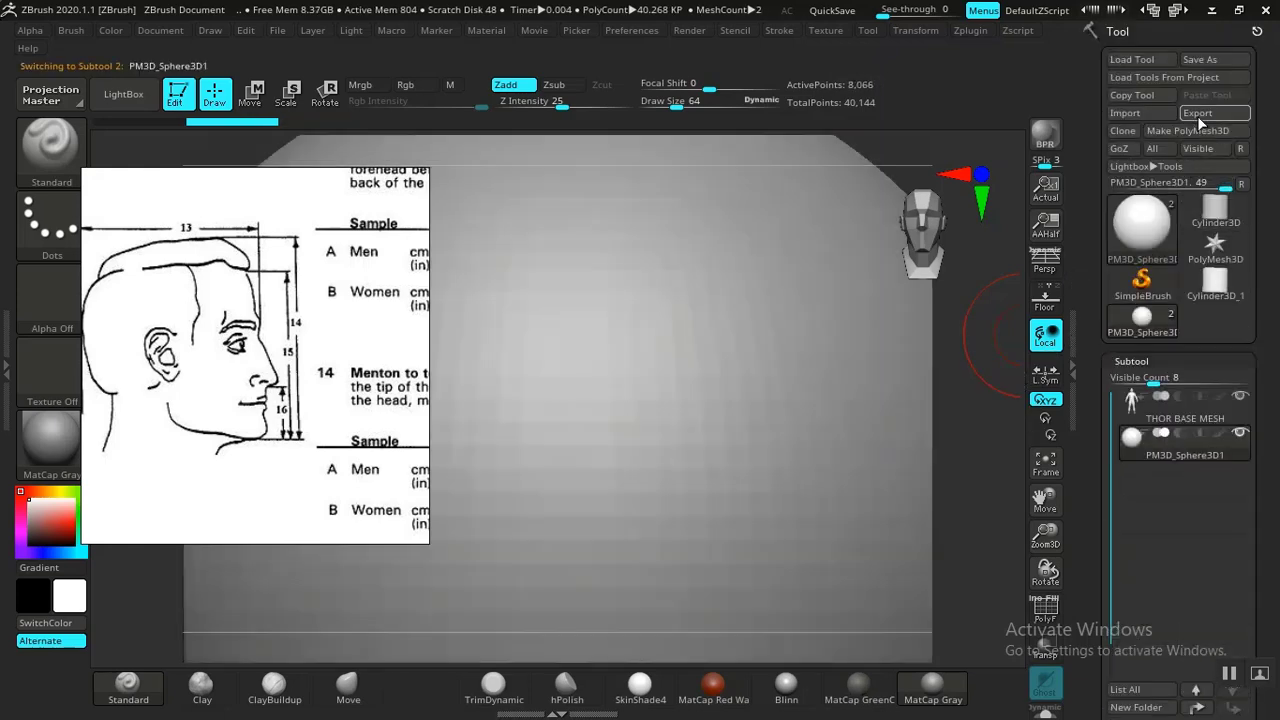
{"action": "left_click", "coordinate": [1126, 113]}
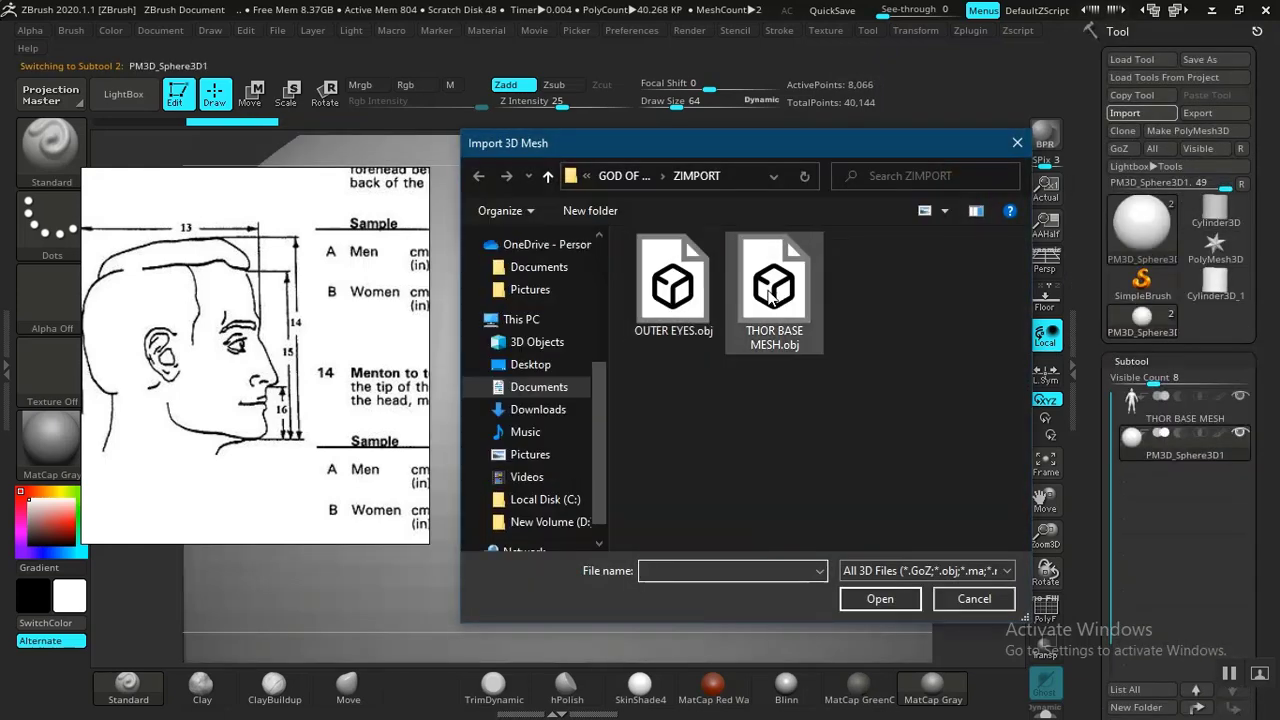
{"action": "double_click", "coordinate": [673, 288]}
{"action": "key", "text": "f"}
{"action": "key", "text": "f"}
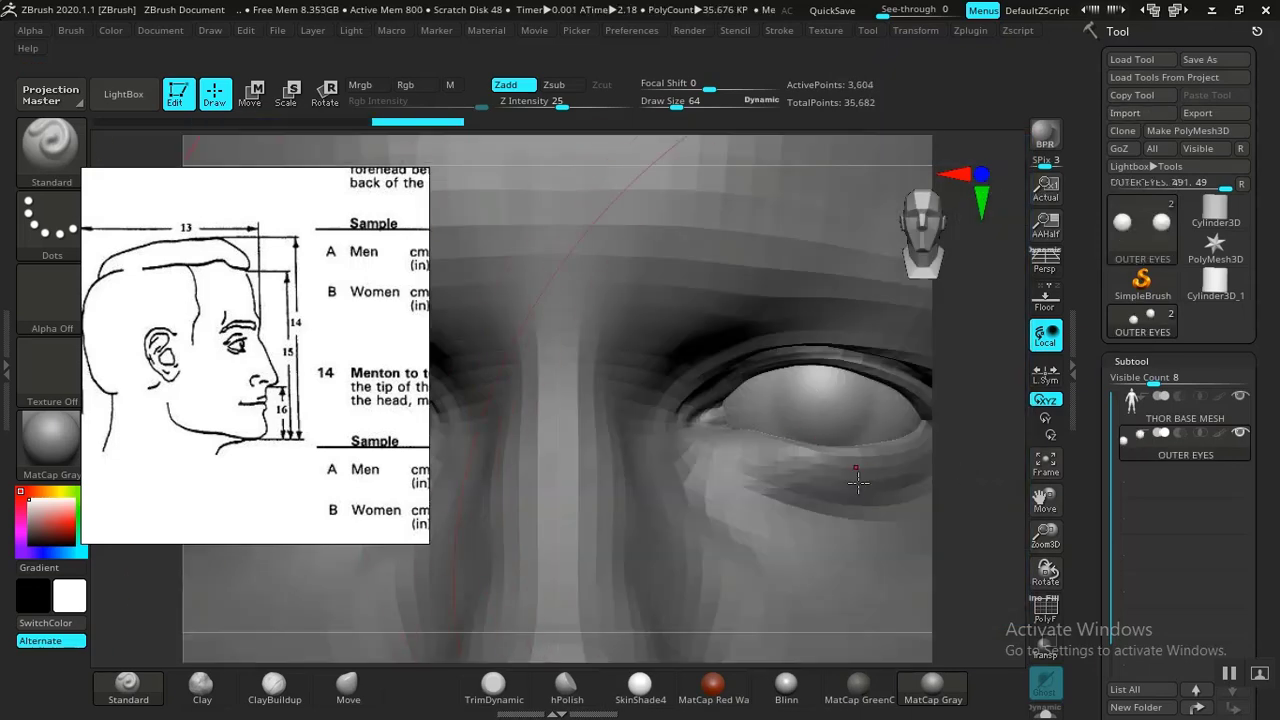
Reduce the brush's Draw Size to 4 and move the head-proportion reference image away from the model.
{"action": "key", "text": "space"}
{"action": "left_click_drag", "start_coordinate": [872, 437], "coordinate": [856, 443]}
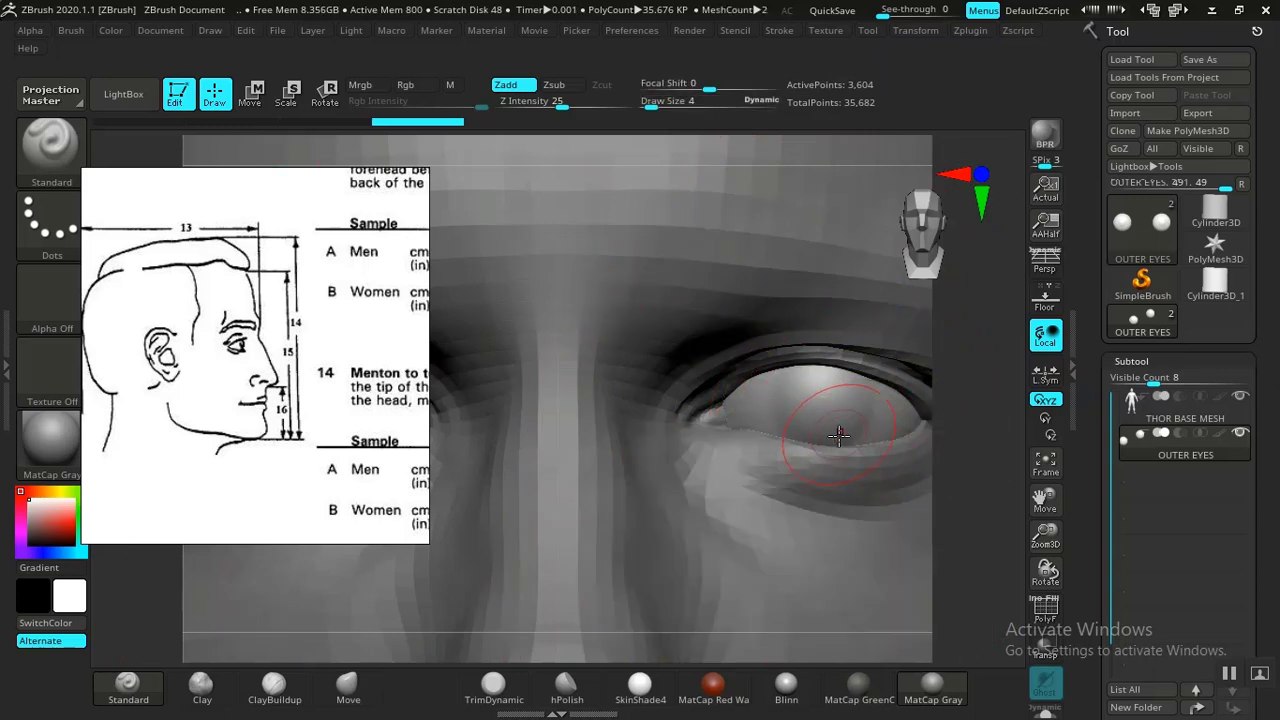
{"action": "key", "text": "f"}
{"action": "key", "text": "f"}
{"action": "left_click_drag", "start_coordinate": [989, 486], "coordinate": [848, 278], "text": "alt"}
{"action": "right_click_drag", "start_coordinate": [333, 408], "coordinate": [172, 226]}
Inspect the head in profile, the eyeball's fit inside the eyelids and the full figure from the front.
{"action": "left_click_drag", "start_coordinate": [796, 383], "coordinate": [700, 435]}
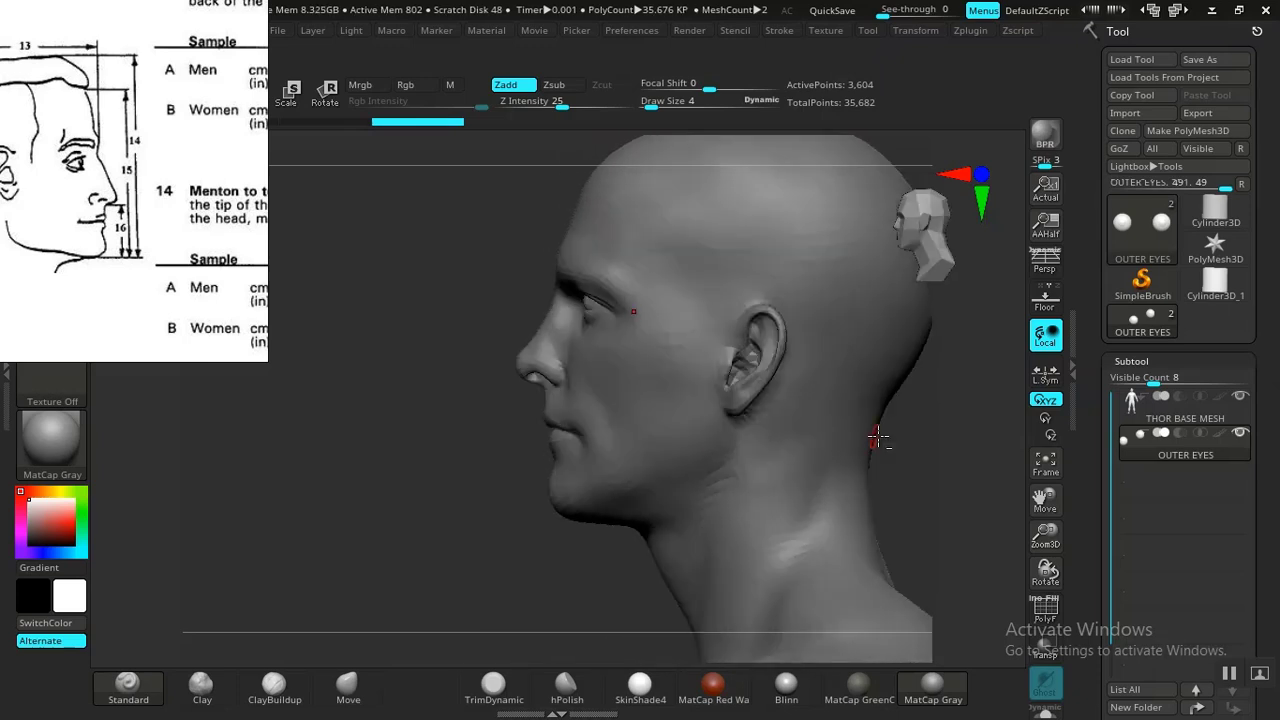
{"action": "left_click_drag", "start_coordinate": [877, 437], "coordinate": [444, 451], "text": "alt"}
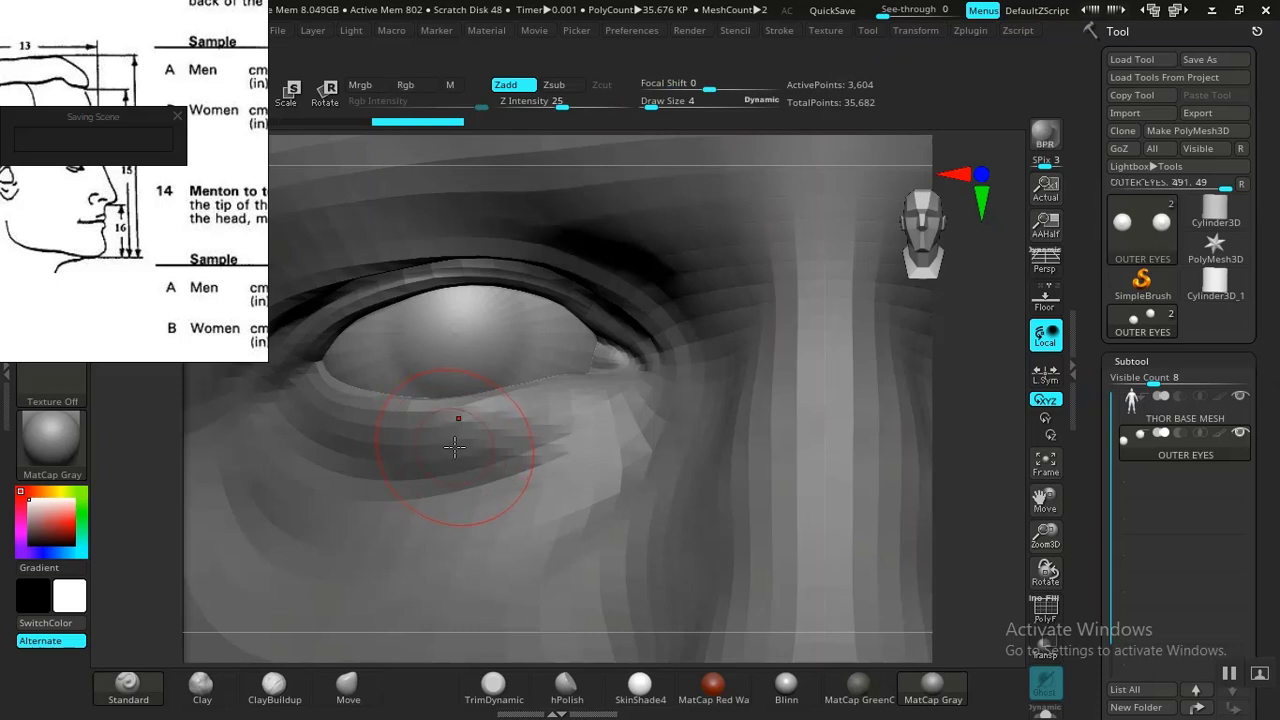
{"action": "key", "text": "f"}
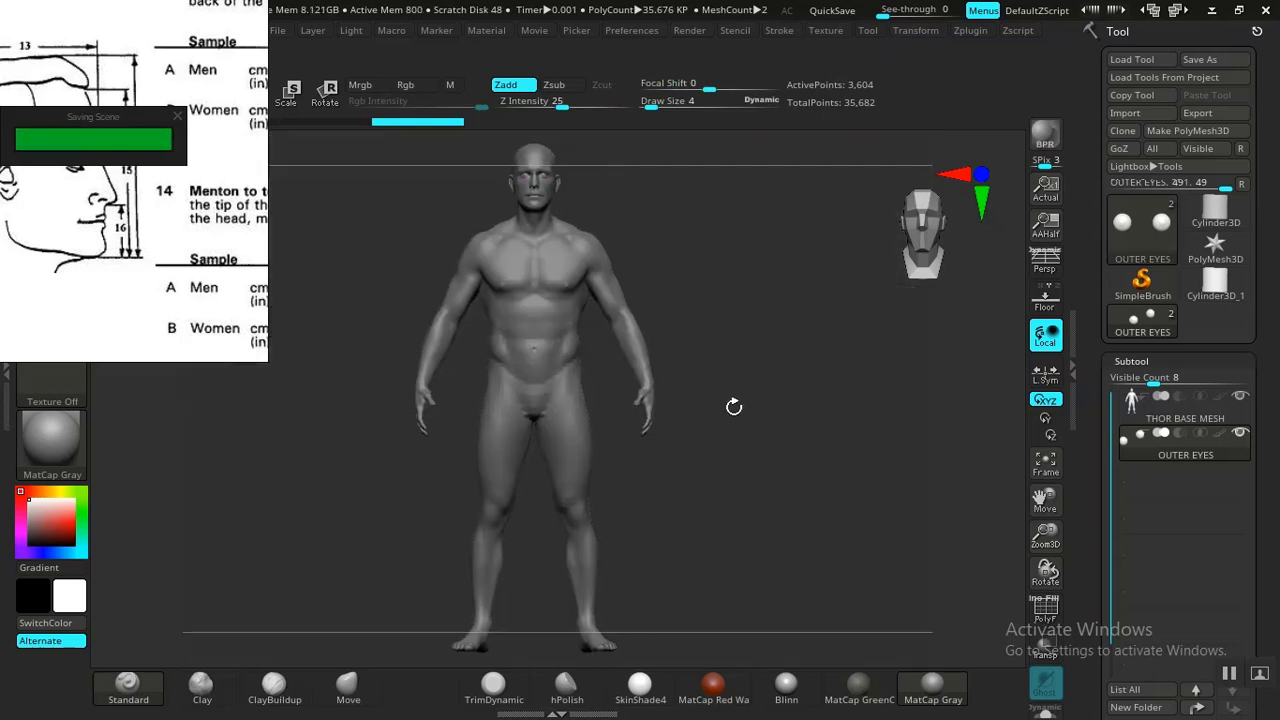